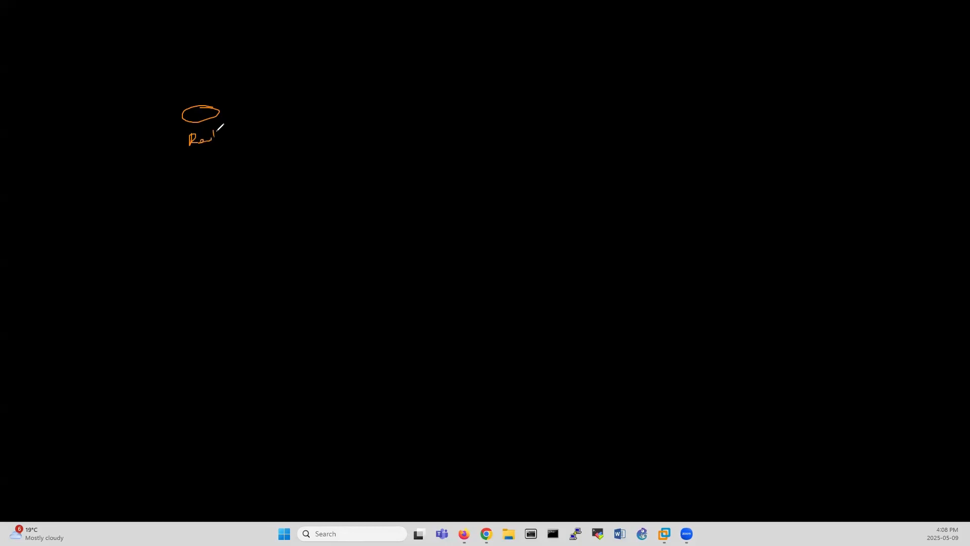
Sketch the FW box under Router, then the Windows and Linux boxes with their labels.
{"action": "mouse_move", "coordinate": [180, 179]}
{"action": "left_mouse_down"}
{"action": "mouse_move", "coordinate": [221, 192]}
{"action": "mouse_move", "coordinate": [180, 223]}
{"action": "mouse_move", "coordinate": [206, 208]}
{"action": "left_mouse_up"}
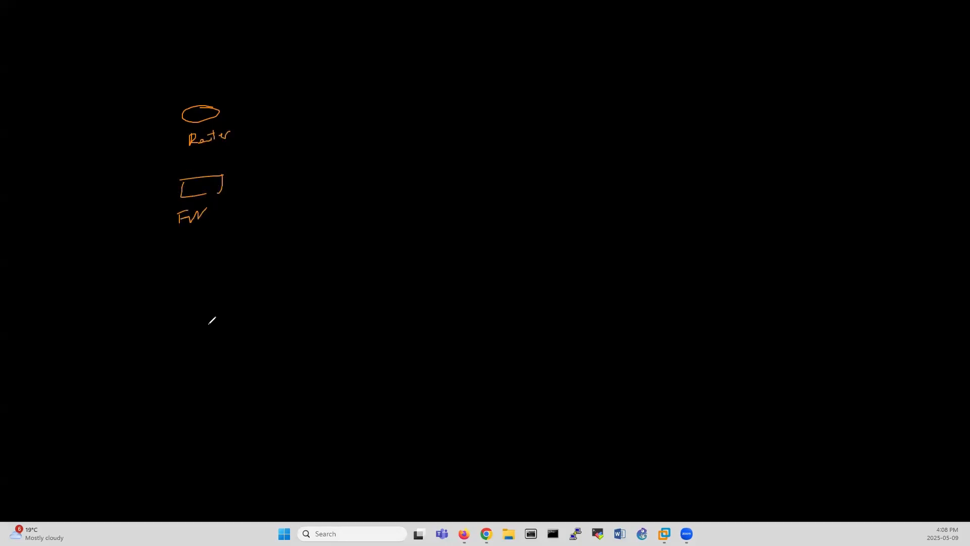
{"action": "mouse_move", "coordinate": [175, 267]}
{"action": "left_mouse_down"}
{"action": "mouse_move", "coordinate": [210, 262]}
{"action": "mouse_move", "coordinate": [199, 288]}
{"action": "mouse_move", "coordinate": [210, 273]}
{"action": "left_mouse_up"}
{"action": "mouse_move", "coordinate": [189, 300]}
{"action": "left_mouse_down"}
{"action": "mouse_move", "coordinate": [213, 296]}
{"action": "mouse_move", "coordinate": [187, 317]}
{"action": "mouse_move", "coordinate": [198, 311]}
{"action": "left_mouse_up"}
{"action": "mouse_move", "coordinate": [205, 306]}
{"action": "left_mouse_down"}
{"action": "mouse_move", "coordinate": [204, 316]}
{"action": "mouse_move", "coordinate": [267, 297]}
{"action": "left_mouse_up"}
{"action": "mouse_move", "coordinate": [214, 361]}
{"action": "left_mouse_down"}
{"action": "mouse_move", "coordinate": [192, 366]}
{"action": "mouse_move", "coordinate": [182, 383]}
{"action": "left_mouse_up"}
{"action": "mouse_move", "coordinate": [211, 373]}
{"action": "left_mouse_down"}
{"action": "mouse_move", "coordinate": [191, 386]}
{"action": "mouse_move", "coordinate": [211, 373]}
{"action": "left_mouse_up"}
{"action": "left_click_drag", "start_coordinate": [177, 394], "coordinate": [194, 405]}
{"action": "left_click_drag", "start_coordinate": [197, 404], "coordinate": [216, 400]}
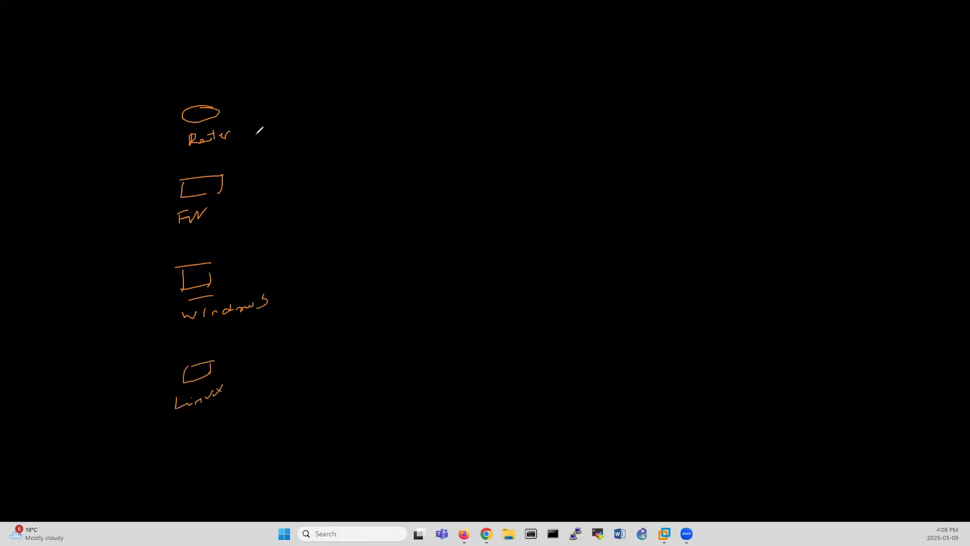
Draw lines from all four devices to a centre point and write 'Syslog (UDP' above them.
{"action": "left_click_drag", "start_coordinate": [245, 133], "coordinate": [352, 190]}
{"action": "left_click_drag", "start_coordinate": [263, 194], "coordinate": [336, 199]}
{"action": "left_click_drag", "start_coordinate": [243, 264], "coordinate": [327, 230]}
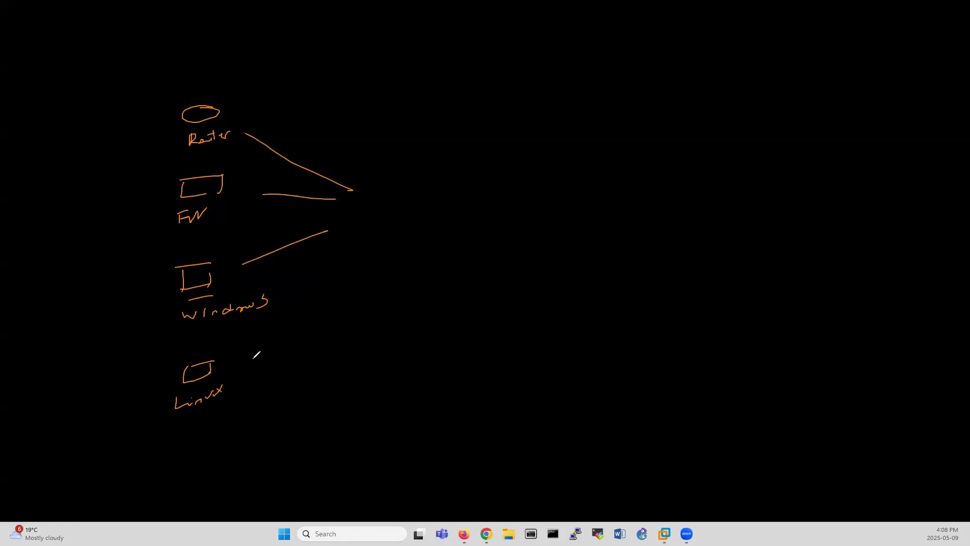
{"action": "left_click_drag", "start_coordinate": [252, 360], "coordinate": [377, 253]}
{"action": "mouse_move", "coordinate": [303, 129]}
{"action": "left_mouse_down"}
{"action": "mouse_move", "coordinate": [298, 142]}
{"action": "mouse_move", "coordinate": [345, 140]}
{"action": "mouse_move", "coordinate": [337, 149]}
{"action": "mouse_move", "coordinate": [360, 146]}
{"action": "mouse_move", "coordinate": [383, 124]}
{"action": "mouse_move", "coordinate": [393, 135]}
{"action": "mouse_move", "coordinate": [416, 134]}
{"action": "left_mouse_up"}
{"action": "left_click_drag", "start_coordinate": [414, 119], "coordinate": [415, 127]}
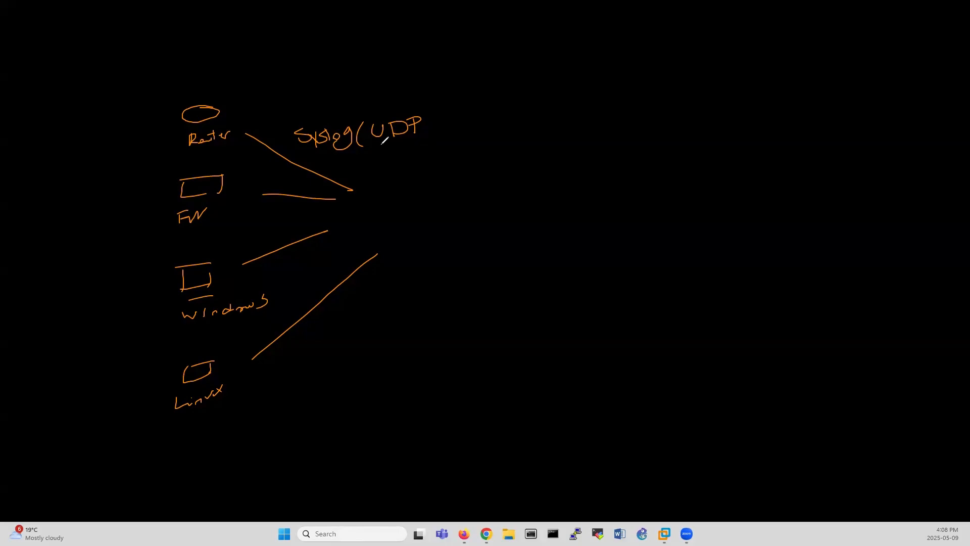
{"action": "mouse_move", "coordinate": [381, 145]}
{"action": "left_mouse_down"}
{"action": "mouse_move", "coordinate": [444, 141]}
{"action": "mouse_move", "coordinate": [390, 162]}
{"action": "mouse_move", "coordinate": [426, 160]}
{"action": "left_mouse_up"}
Draw a server box labelled PRTG and a second box below it labelled Splunk.
{"action": "mouse_move", "coordinate": [515, 77]}
{"action": "left_mouse_down"}
{"action": "mouse_move", "coordinate": [561, 71]}
{"action": "mouse_move", "coordinate": [527, 130]}
{"action": "mouse_move", "coordinate": [584, 123]}
{"action": "left_mouse_up"}
{"action": "left_click_drag", "start_coordinate": [571, 63], "coordinate": [590, 123]}
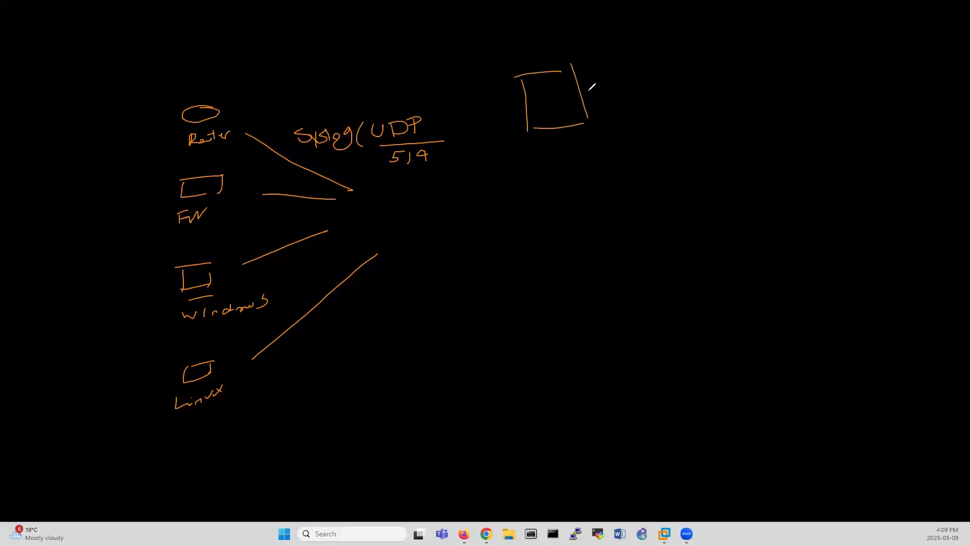
{"action": "mouse_move", "coordinate": [604, 87]}
{"action": "left_mouse_down"}
{"action": "mouse_move", "coordinate": [601, 71]}
{"action": "mouse_move", "coordinate": [624, 88]}
{"action": "left_mouse_up"}
{"action": "left_click_drag", "start_coordinate": [624, 72], "coordinate": [640, 87]}
{"action": "left_click_drag", "start_coordinate": [635, 71], "coordinate": [662, 77]}
{"action": "mouse_move", "coordinate": [528, 204]}
{"action": "left_mouse_down"}
{"action": "mouse_move", "coordinate": [572, 197]}
{"action": "mouse_move", "coordinate": [532, 256]}
{"action": "left_mouse_up"}
{"action": "left_click_drag", "start_coordinate": [532, 261], "coordinate": [603, 249]}
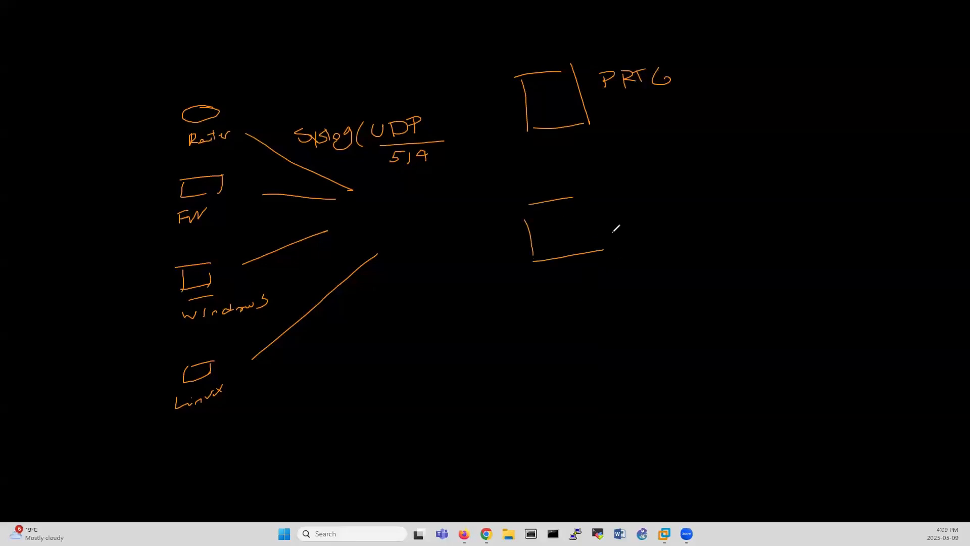
{"action": "left_click_drag", "start_coordinate": [580, 210], "coordinate": [596, 246]}
{"action": "left_click_drag", "start_coordinate": [625, 206], "coordinate": [618, 221]}
{"action": "left_click_drag", "start_coordinate": [634, 207], "coordinate": [639, 205]}
{"action": "mouse_move", "coordinate": [633, 218]}
{"action": "left_mouse_down"}
{"action": "mouse_move", "coordinate": [638, 225]}
{"action": "mouse_move", "coordinate": [673, 200]}
{"action": "left_mouse_up"}
{"action": "mouse_move", "coordinate": [681, 190]}
{"action": "left_mouse_down"}
{"action": "mouse_move", "coordinate": [683, 182]}
{"action": "mouse_move", "coordinate": [688, 199]}
{"action": "left_mouse_up"}
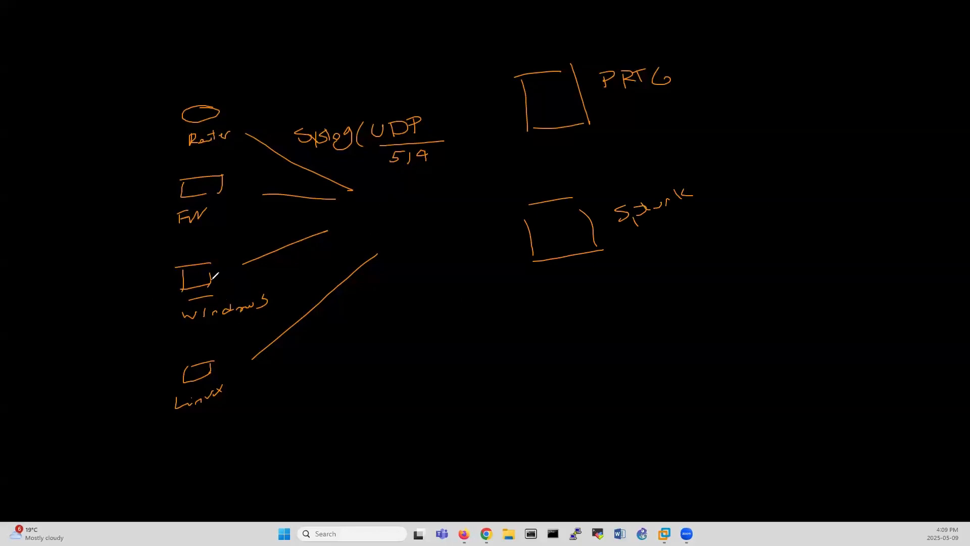
Add arrowheads on the four device lines and draw curves carrying them into the PRTG box.
{"action": "left_click_drag", "start_coordinate": [268, 154], "coordinate": [277, 146]}
{"action": "left_click_drag", "start_coordinate": [286, 202], "coordinate": [293, 196]}
{"action": "left_click_drag", "start_coordinate": [282, 238], "coordinate": [290, 248]}
{"action": "left_click_drag", "start_coordinate": [305, 296], "coordinate": [318, 309]}
{"action": "mouse_move", "coordinate": [510, 87]}
{"action": "left_mouse_down"}
{"action": "mouse_move", "coordinate": [528, 92]}
{"action": "mouse_move", "coordinate": [528, 131]}
{"action": "left_mouse_up"}
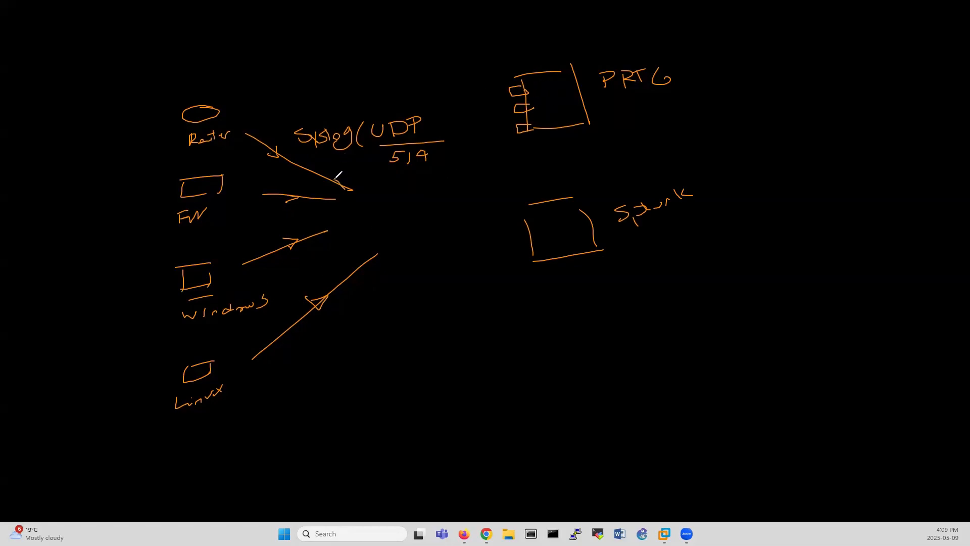
{"action": "mouse_move", "coordinate": [335, 179]}
{"action": "left_mouse_down"}
{"action": "mouse_move", "coordinate": [447, 164]}
{"action": "mouse_move", "coordinate": [527, 94]}
{"action": "left_mouse_up"}
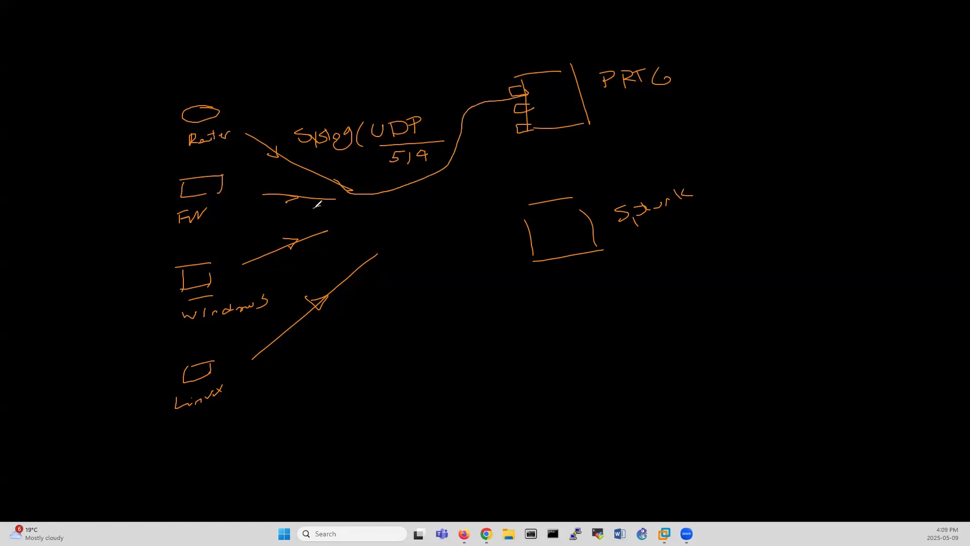
{"action": "left_click_drag", "start_coordinate": [317, 204], "coordinate": [526, 104]}
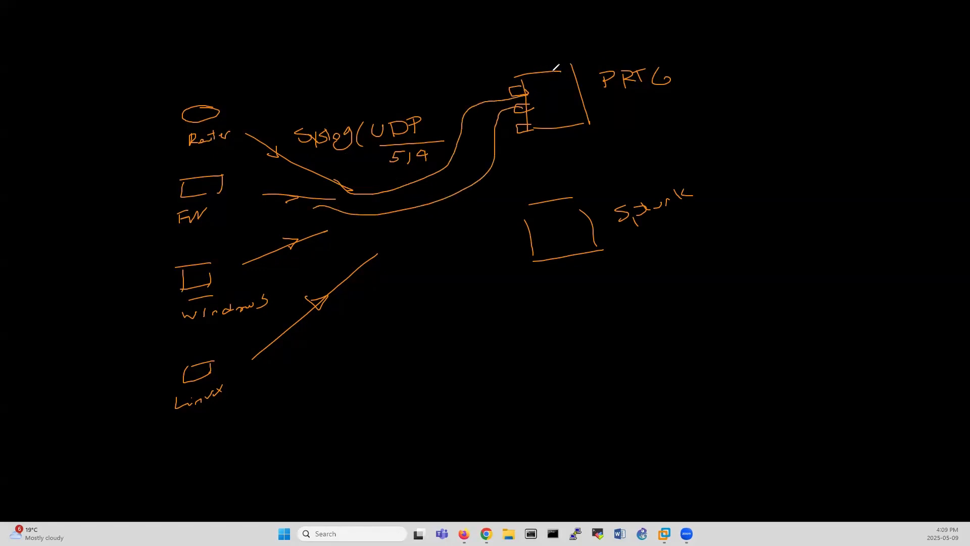
{"action": "left_click_drag", "start_coordinate": [554, 71], "coordinate": [570, 70]}
Write Syslog and SNMP right of PRTG, underline Syslog, and close the parenthesis after UDP.
{"action": "mouse_move", "coordinate": [748, 74]}
{"action": "left_mouse_down"}
{"action": "mouse_move", "coordinate": [788, 74]}
{"action": "mouse_move", "coordinate": [778, 81]}
{"action": "mouse_move", "coordinate": [785, 96]}
{"action": "left_mouse_up"}
{"action": "left_click_drag", "start_coordinate": [859, 63], "coordinate": [850, 75]}
{"action": "mouse_move", "coordinate": [865, 65]}
{"action": "left_mouse_down"}
{"action": "mouse_move", "coordinate": [866, 75]}
{"action": "mouse_move", "coordinate": [877, 62]}
{"action": "mouse_move", "coordinate": [894, 68]}
{"action": "left_mouse_up"}
{"action": "left_click_drag", "start_coordinate": [726, 120], "coordinate": [778, 114]}
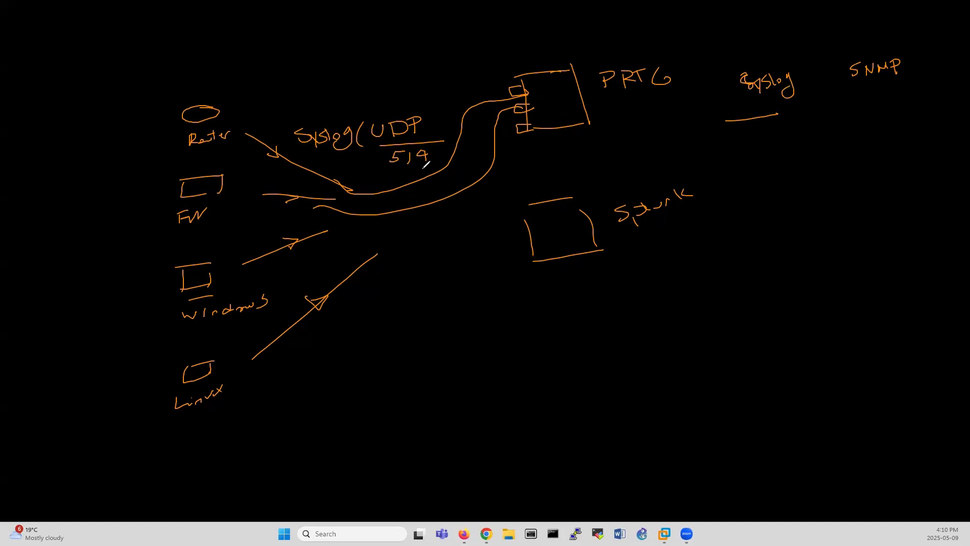
{"action": "left_click_drag", "start_coordinate": [434, 117], "coordinate": [452, 155]}
Double-underline the Syslog and SNMP labels and circle each one.
{"action": "left_click_drag", "start_coordinate": [851, 100], "coordinate": [898, 94]}
{"action": "left_click_drag", "start_coordinate": [731, 123], "coordinate": [771, 116]}
{"action": "left_click_drag", "start_coordinate": [853, 110], "coordinate": [893, 104]}
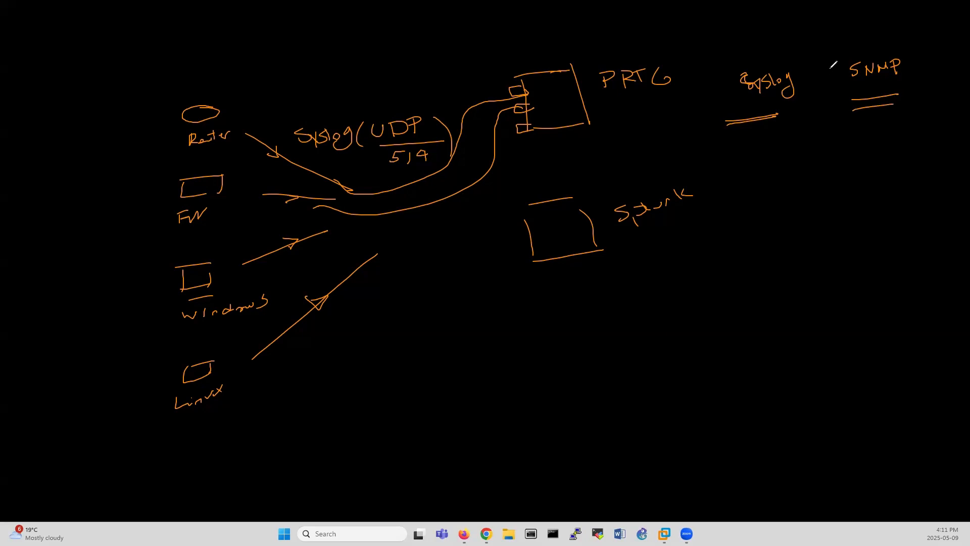
{"action": "mouse_move", "coordinate": [730, 61]}
{"action": "left_mouse_down"}
{"action": "mouse_move", "coordinate": [716, 93]}
{"action": "mouse_move", "coordinate": [731, 62]}
{"action": "left_mouse_up"}
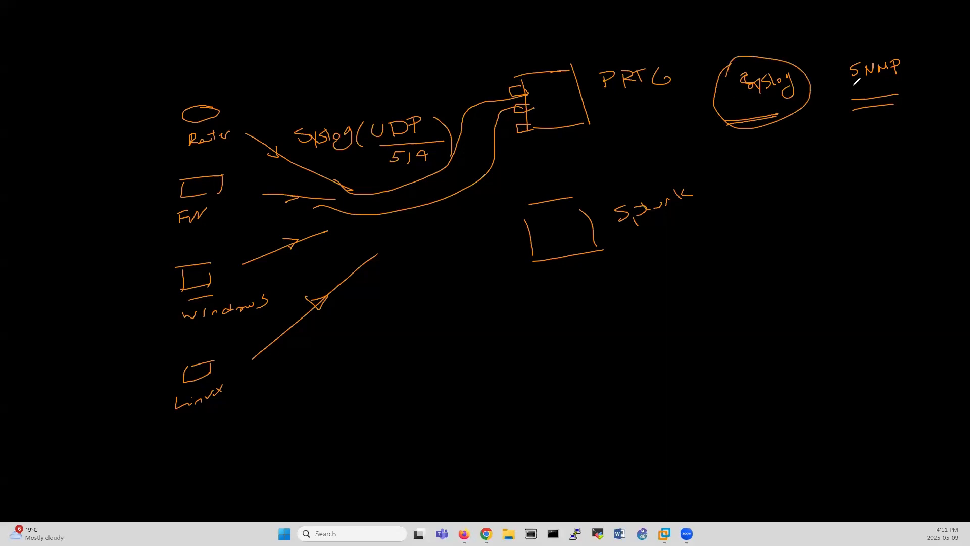
{"action": "left_click_drag", "start_coordinate": [847, 44], "coordinate": [859, 44]}
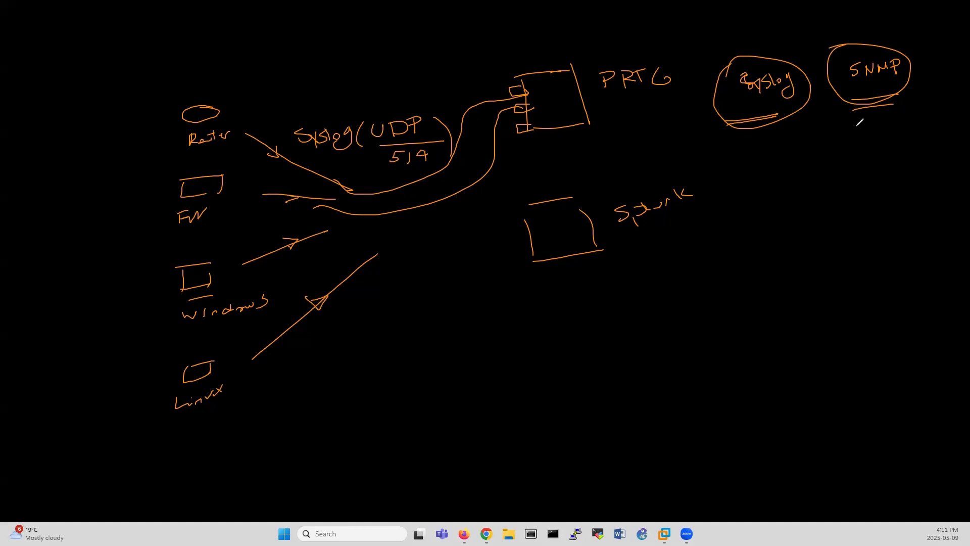
Note ports 161 and 162 under SNMP and 514 under Syslog, and shade the PRTG box.
{"action": "mouse_move", "coordinate": [864, 118]}
{"action": "left_mouse_down"}
{"action": "mouse_move", "coordinate": [863, 133]}
{"action": "mouse_move", "coordinate": [871, 127]}
{"action": "left_mouse_up"}
{"action": "mouse_move", "coordinate": [886, 115]}
{"action": "left_mouse_down"}
{"action": "mouse_move", "coordinate": [861, 161]}
{"action": "mouse_move", "coordinate": [872, 154]}
{"action": "left_mouse_up"}
{"action": "left_click_drag", "start_coordinate": [880, 146], "coordinate": [895, 157]}
{"action": "left_click_drag", "start_coordinate": [756, 137], "coordinate": [743, 155]}
{"action": "mouse_move", "coordinate": [758, 138]}
{"action": "left_mouse_down"}
{"action": "mouse_move", "coordinate": [759, 153]}
{"action": "mouse_move", "coordinate": [773, 154]}
{"action": "left_mouse_up"}
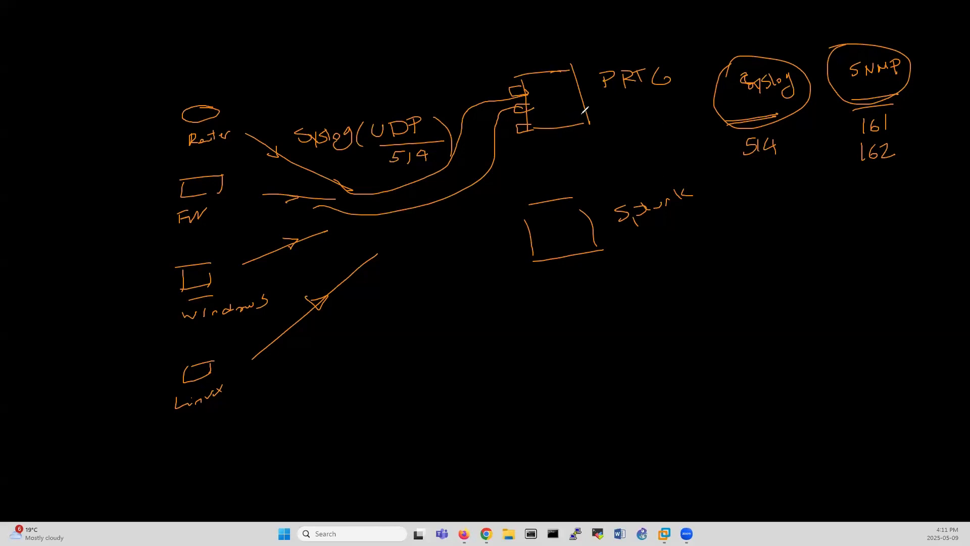
{"action": "mouse_move", "coordinate": [582, 106]}
{"action": "left_mouse_down"}
{"action": "mouse_move", "coordinate": [543, 106]}
{"action": "mouse_move", "coordinate": [532, 80]}
{"action": "left_mouse_up"}
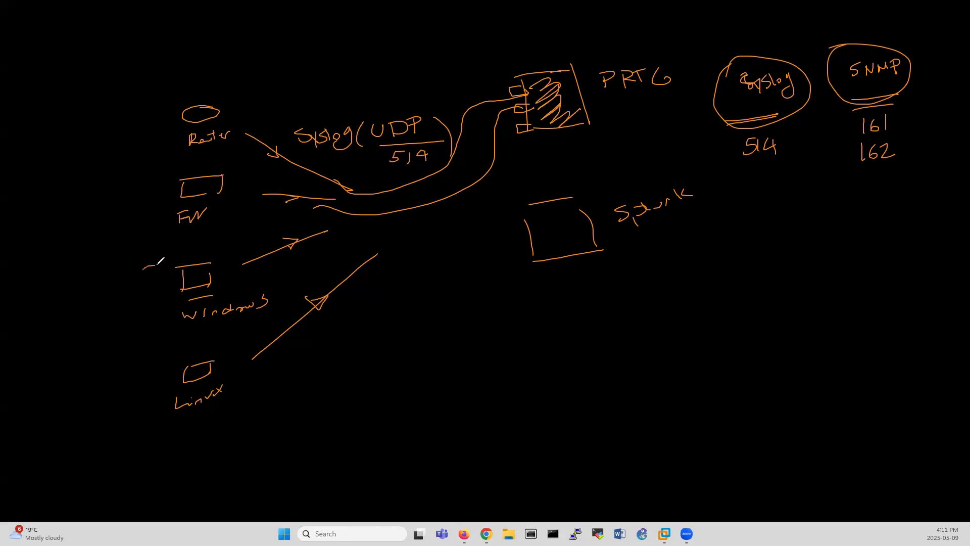
Circle Windows and Linux, add double-headed arrows between the devices, then erase the drawing.
{"action": "mouse_move", "coordinate": [159, 262]}
{"action": "left_mouse_down"}
{"action": "mouse_move", "coordinate": [153, 251]}
{"action": "mouse_move", "coordinate": [138, 292]}
{"action": "left_mouse_up"}
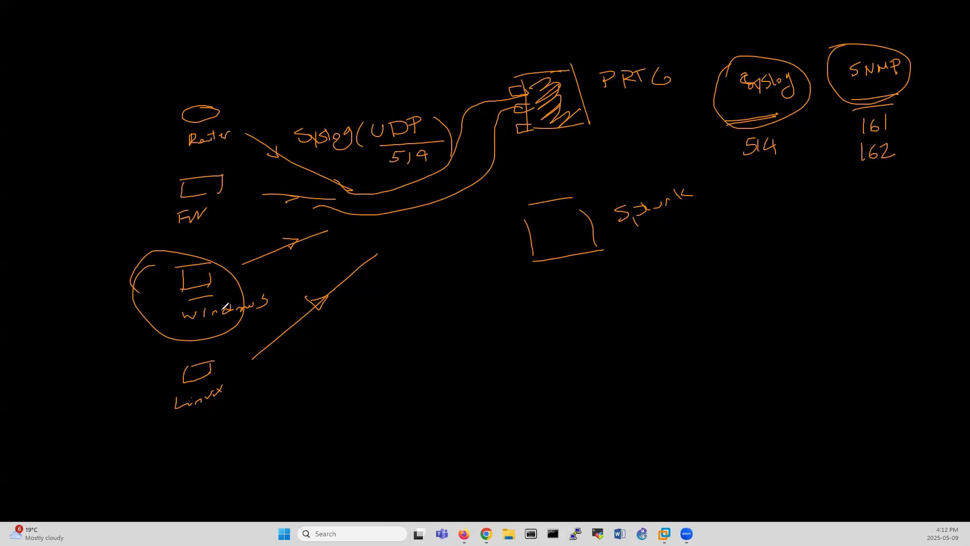
{"action": "mouse_move", "coordinate": [207, 352]}
{"action": "left_mouse_down"}
{"action": "mouse_move", "coordinate": [225, 418]}
{"action": "mouse_move", "coordinate": [184, 362]}
{"action": "left_mouse_up"}
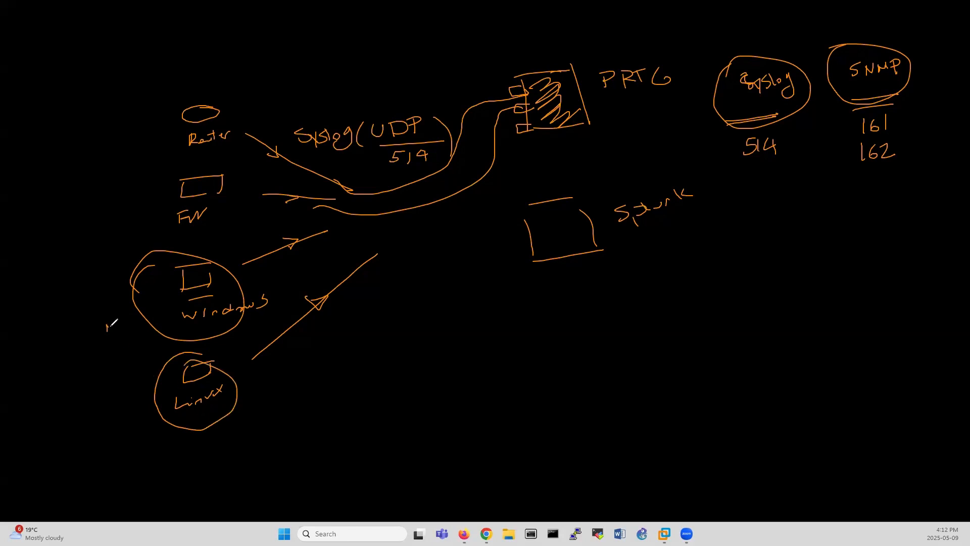
{"action": "mouse_move", "coordinate": [108, 328]}
{"action": "left_mouse_down"}
{"action": "mouse_move", "coordinate": [104, 368]}
{"action": "mouse_move", "coordinate": [112, 323]}
{"action": "mouse_move", "coordinate": [102, 335]}
{"action": "left_mouse_up"}
{"action": "left_click_drag", "start_coordinate": [154, 121], "coordinate": [148, 177]}
{"action": "mouse_move", "coordinate": [141, 166]}
{"action": "left_mouse_down"}
{"action": "mouse_move", "coordinate": [149, 178]}
{"action": "mouse_move", "coordinate": [161, 165]}
{"action": "left_mouse_up"}
{"action": "left_click_drag", "start_coordinate": [146, 124], "coordinate": [157, 122]}
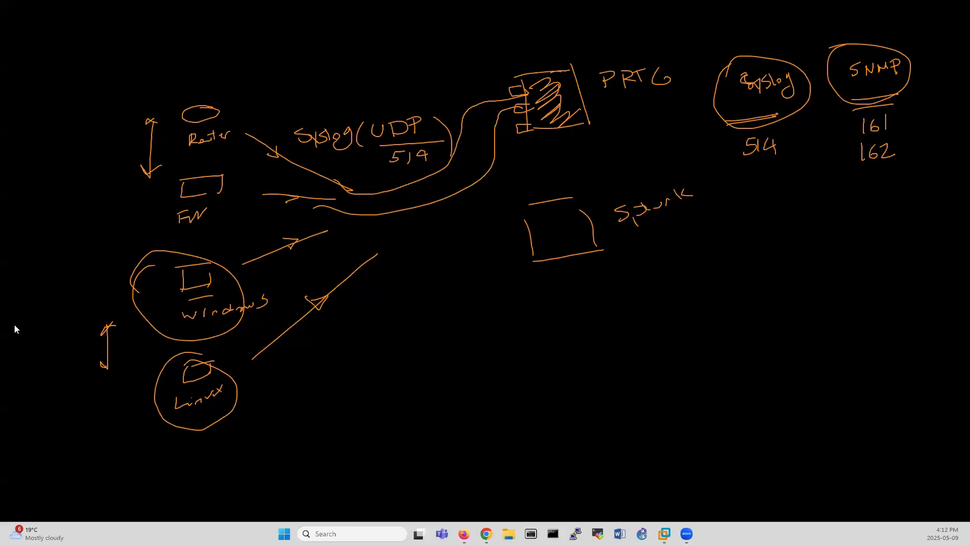
{"action": "left_click", "coordinate": [54, 331]}
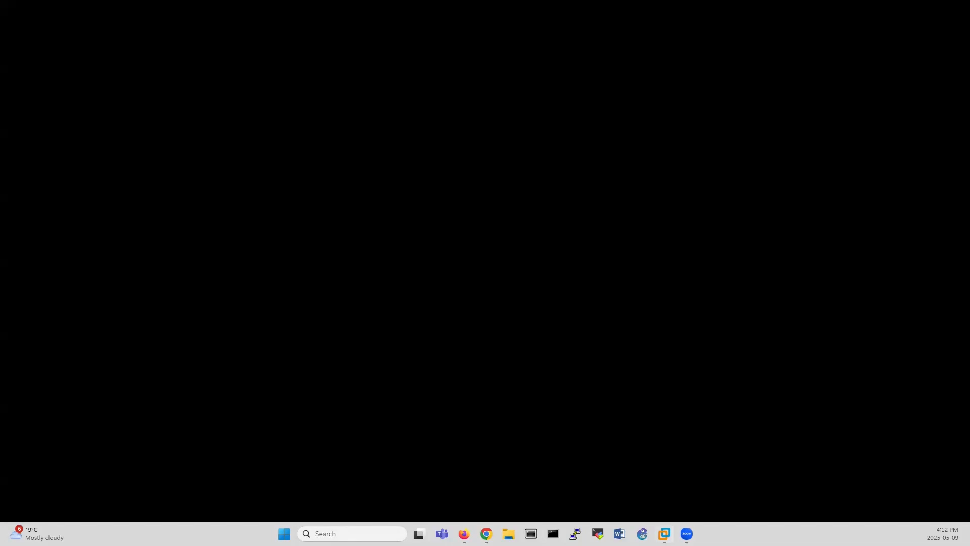
Bring the VMware Workstation window back from the taskbar.
{"action": "left_click", "coordinate": [664, 534]}
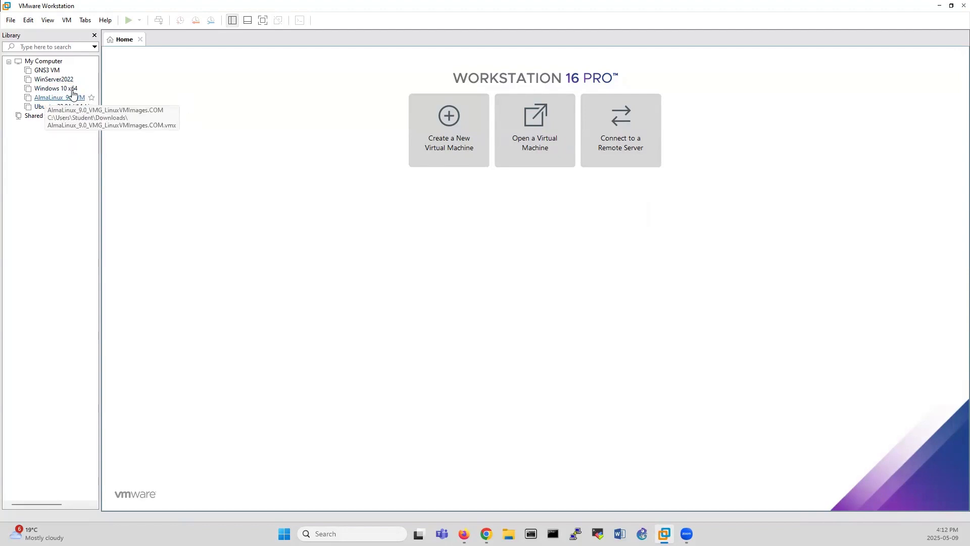
Power on the Windows 10 x64 virtual machine and answer the sata0:1 device prompt.
{"action": "left_click", "coordinate": [64, 90]}
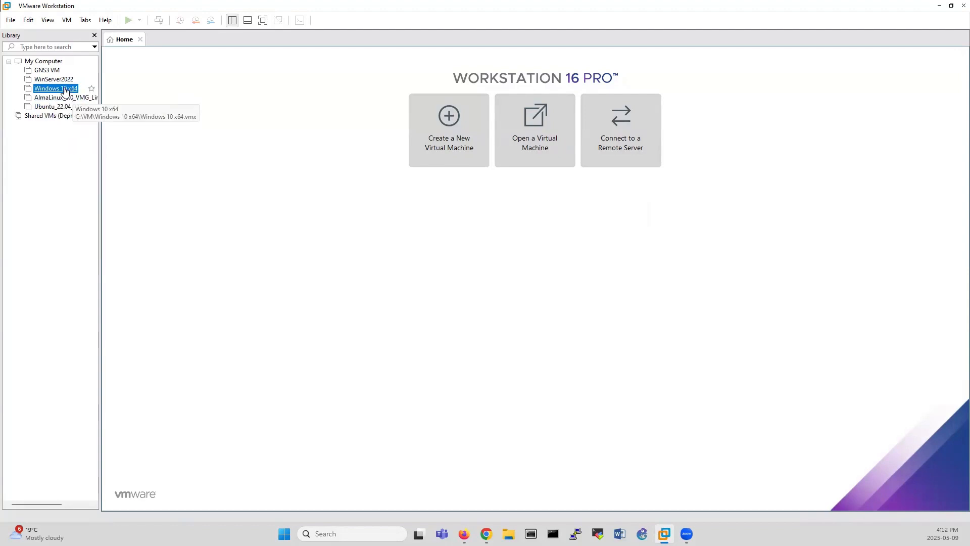
{"action": "double_click", "coordinate": [64, 89]}
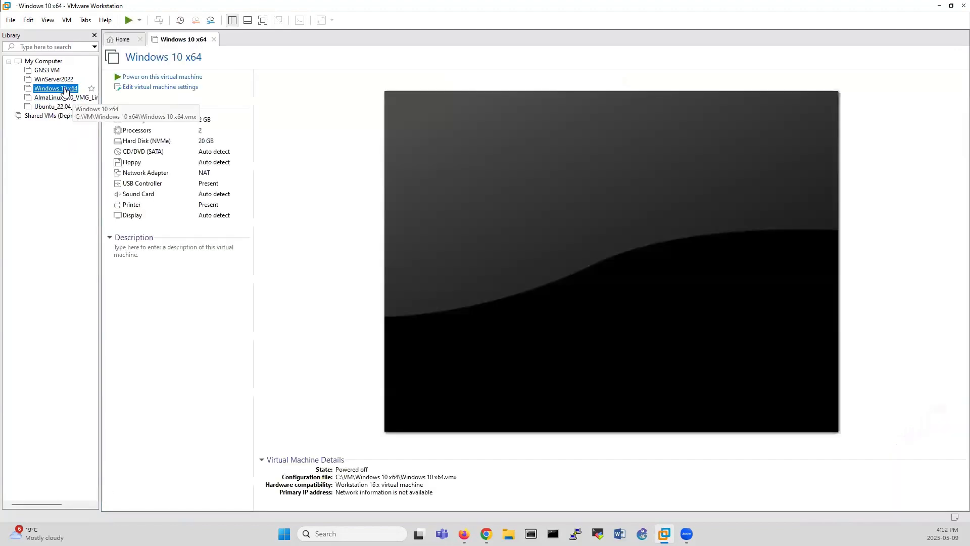
{"action": "left_click", "coordinate": [158, 76]}
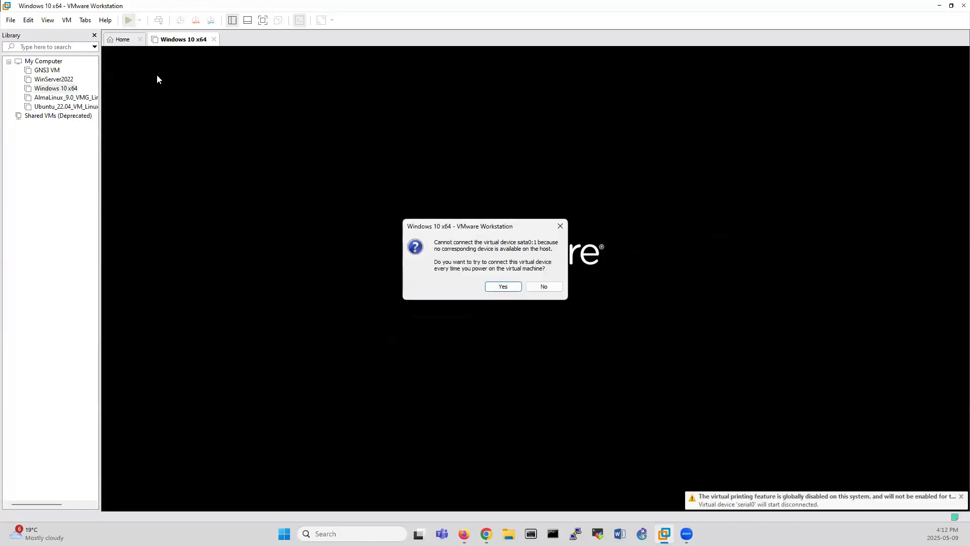
{"action": "left_click", "coordinate": [543, 285]}
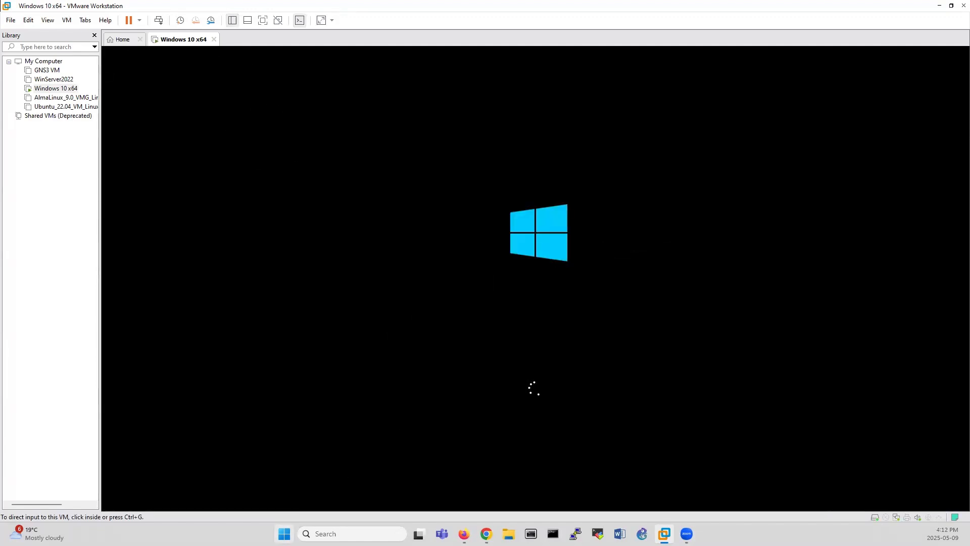
{"action": "key", "text": "super"}
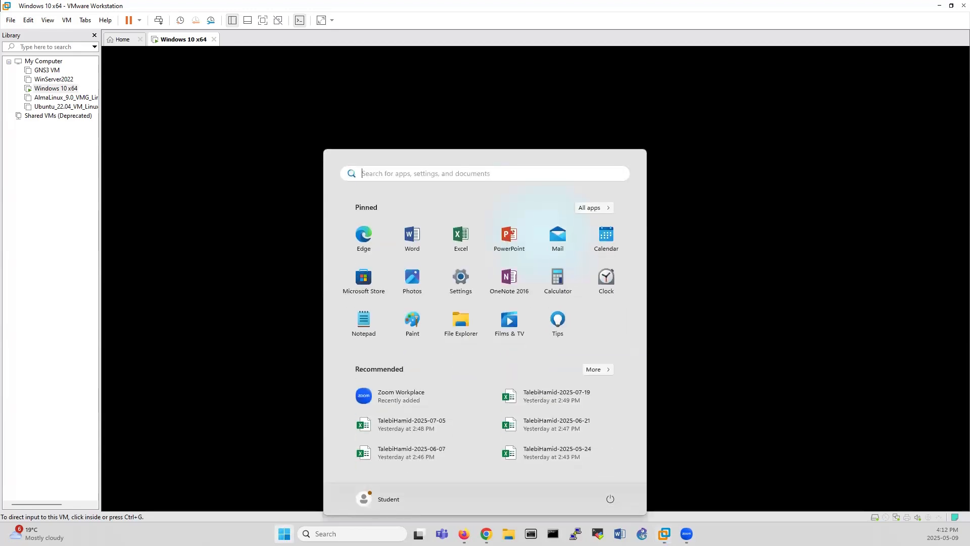
{"action": "key", "text": "super"}
Search for 'download PRTG' in Firefox and open Paessler's sponsored free trial link.
{"action": "key", "text": "alt+Tab"}
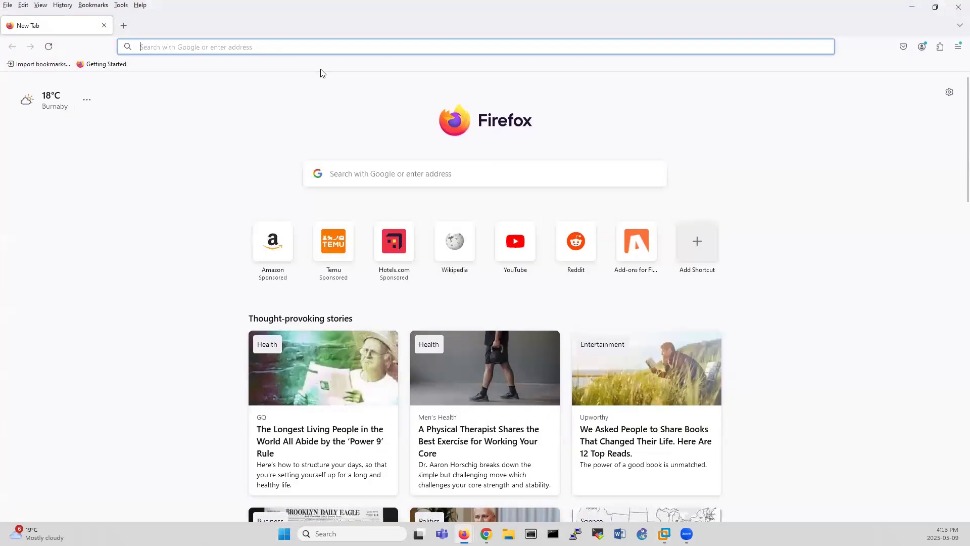
{"action": "type", "text": "downloa"}
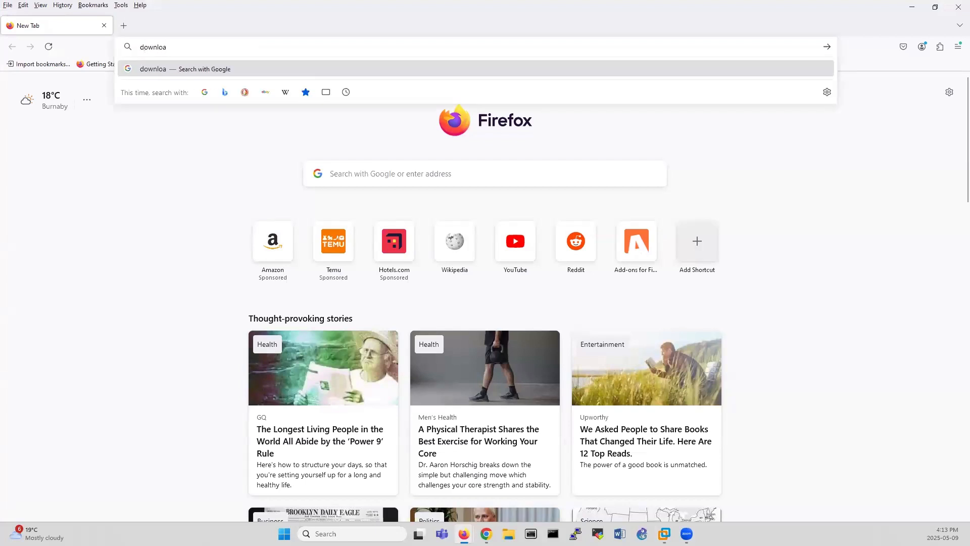
{"action": "type", "text": "d PRTG"}
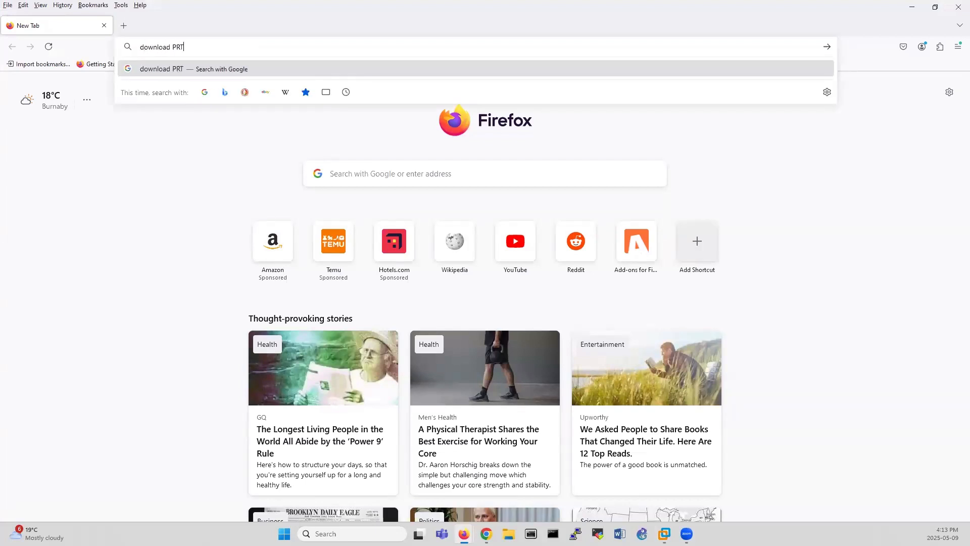
{"action": "left_click", "coordinate": [322, 71]}
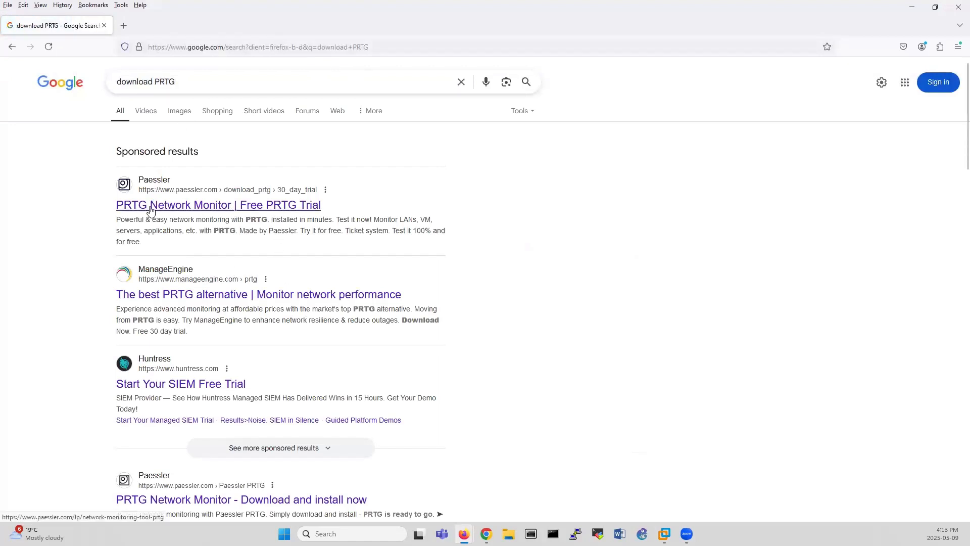
{"action": "left_click", "coordinate": [221, 207]}
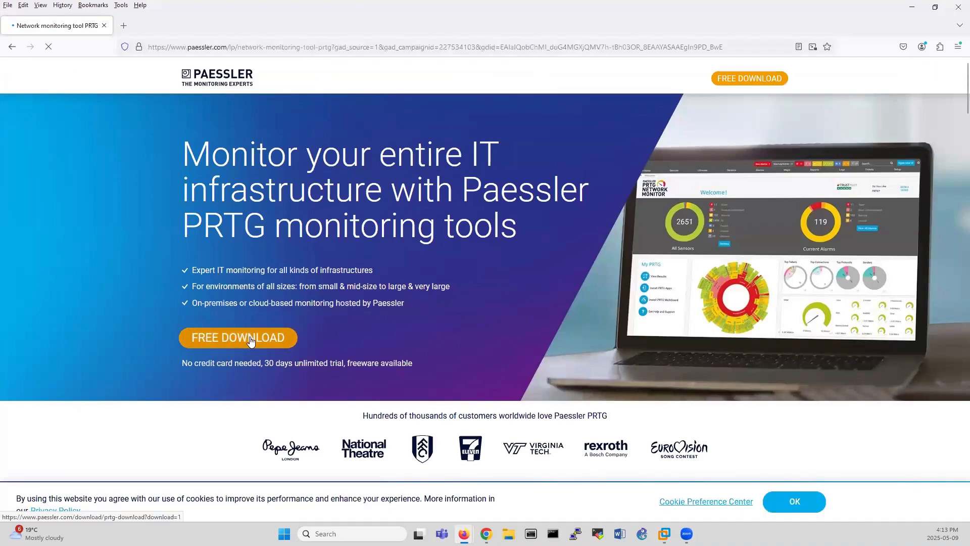
Start the free PRTG download, accept the cookie notice, and save the installer to Downloads.
{"action": "left_click", "coordinate": [249, 337]}
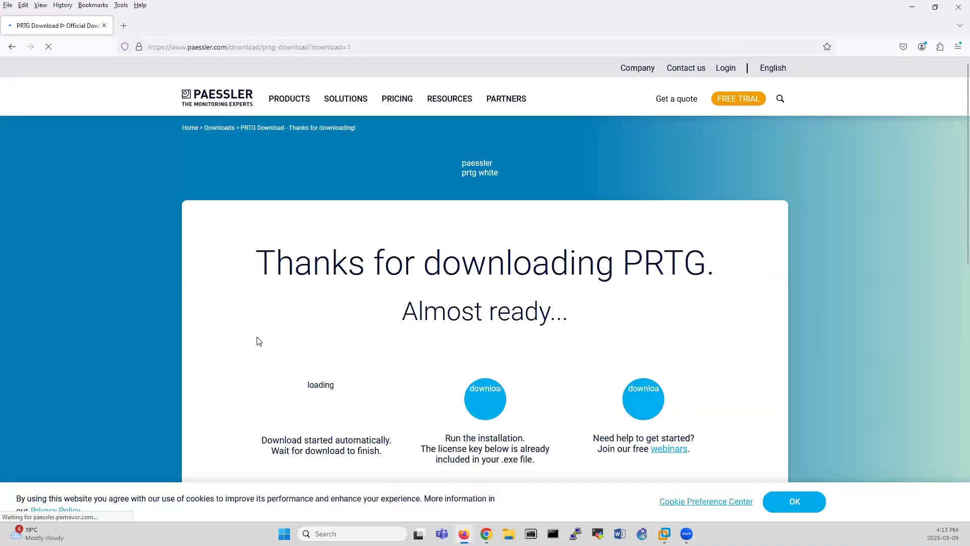
{"action": "scroll", "coordinate": [621, 399], "scroll_direction": "down", "scroll_amount": 3}
{"action": "left_click", "coordinate": [799, 507]}
{"action": "left_click", "coordinate": [459, 385]}
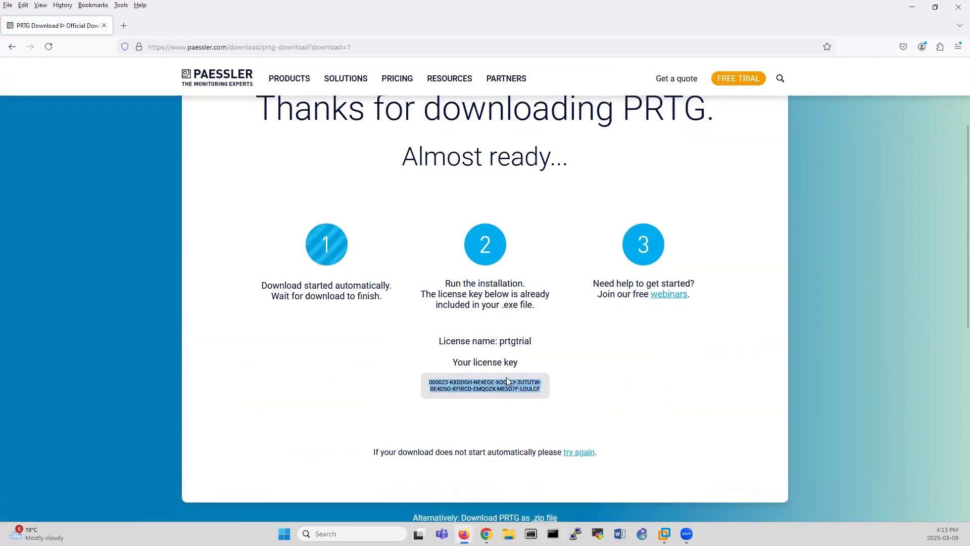
{"action": "left_click", "coordinate": [462, 389]}
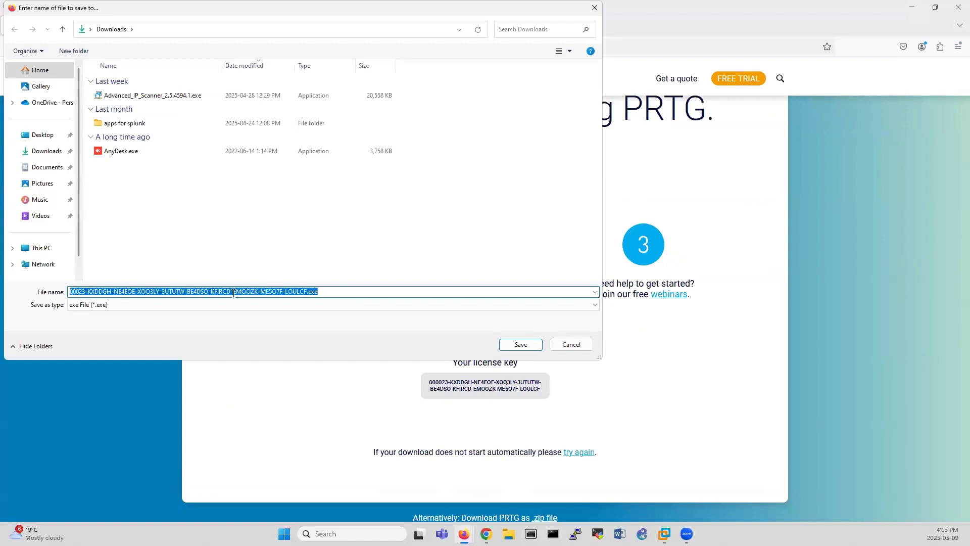
{"action": "left_click", "coordinate": [521, 346]}
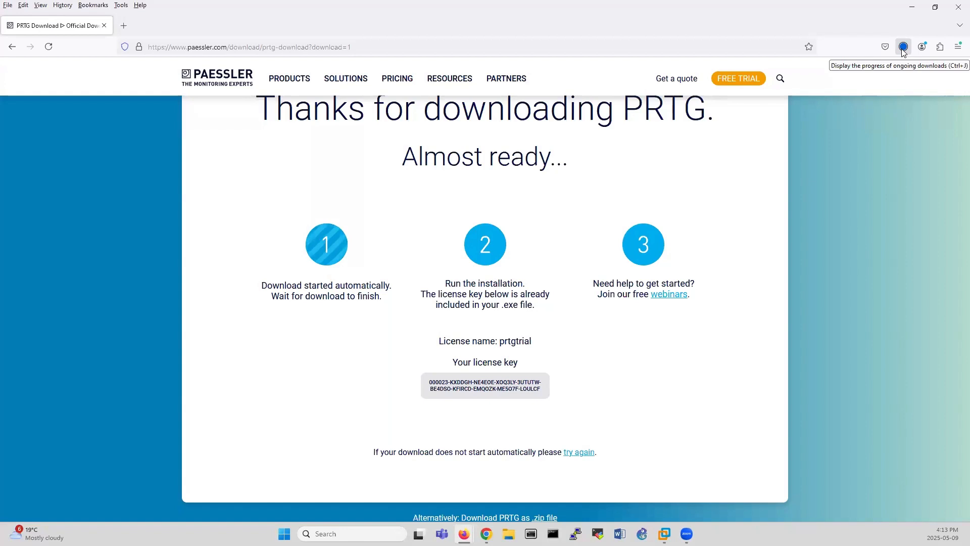
Launch the downloaded PRTG installer past the SmartScreen warning and keep English as setup language.
{"action": "left_click", "coordinate": [903, 49]}
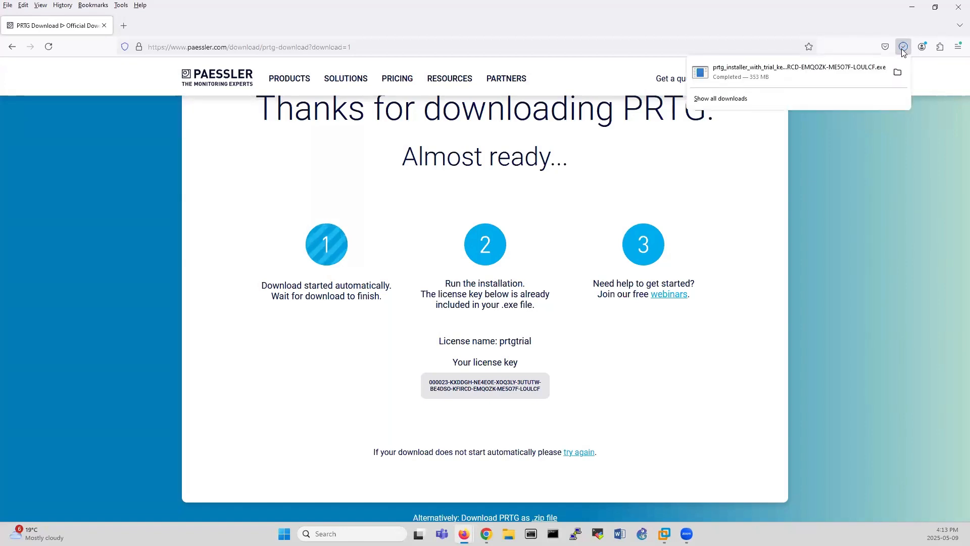
{"action": "left_click", "coordinate": [750, 76]}
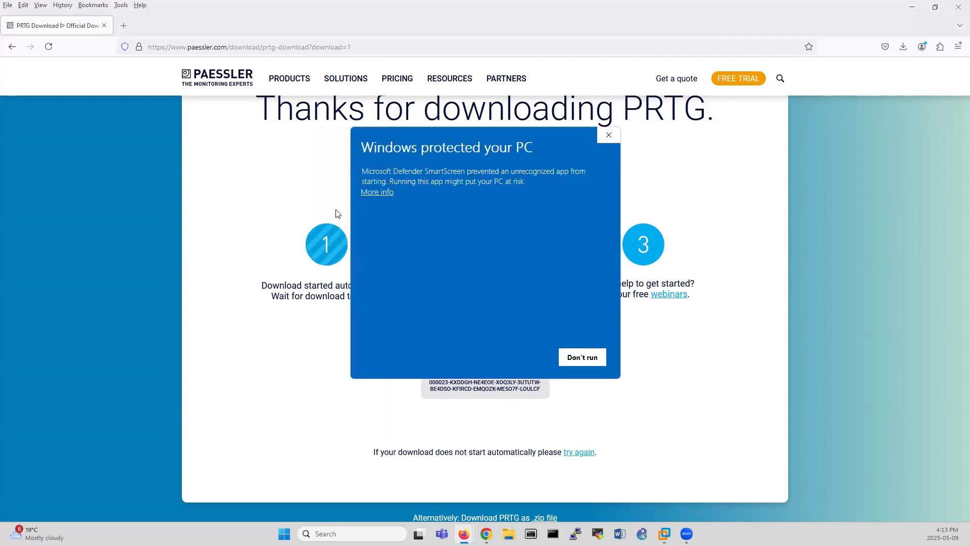
{"action": "left_click", "coordinate": [390, 193]}
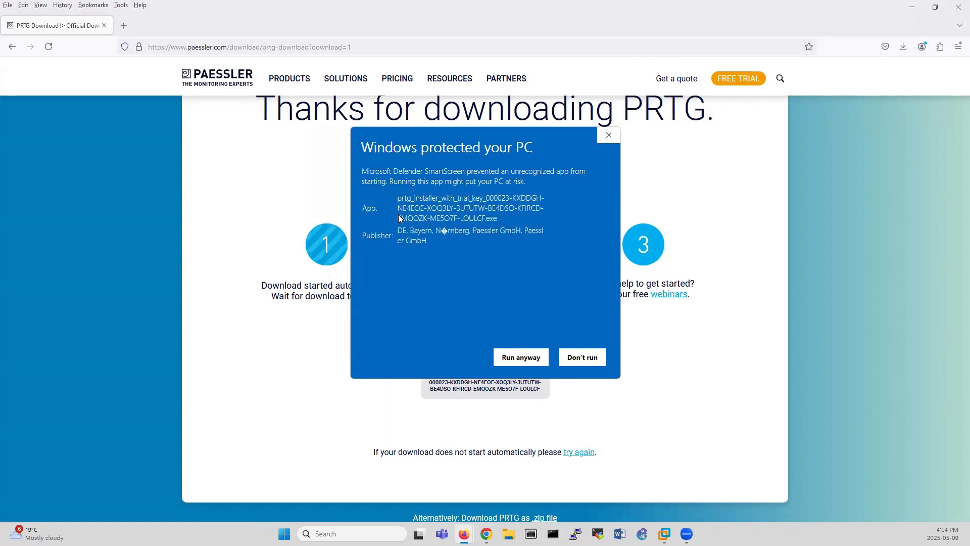
{"action": "left_click", "coordinate": [516, 357]}
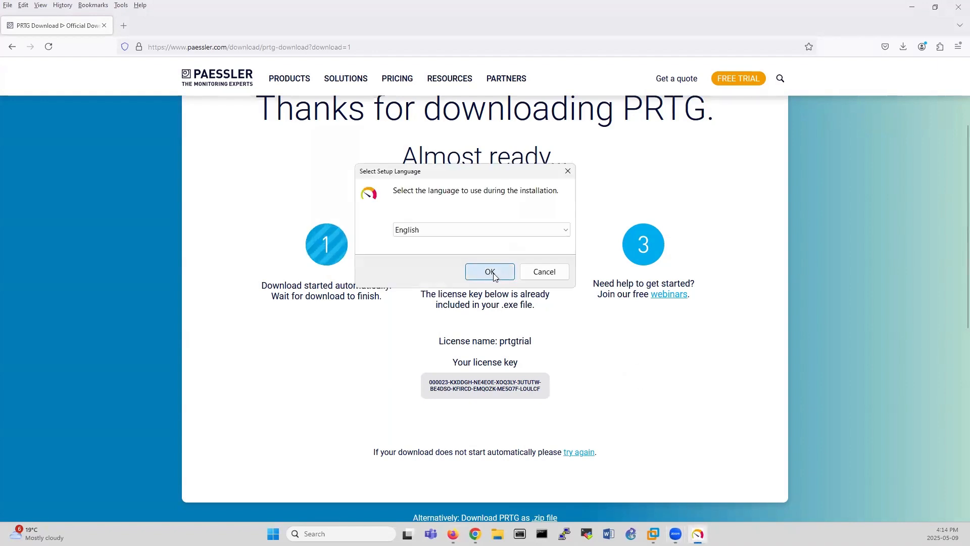
{"action": "left_click", "coordinate": [486, 272]}
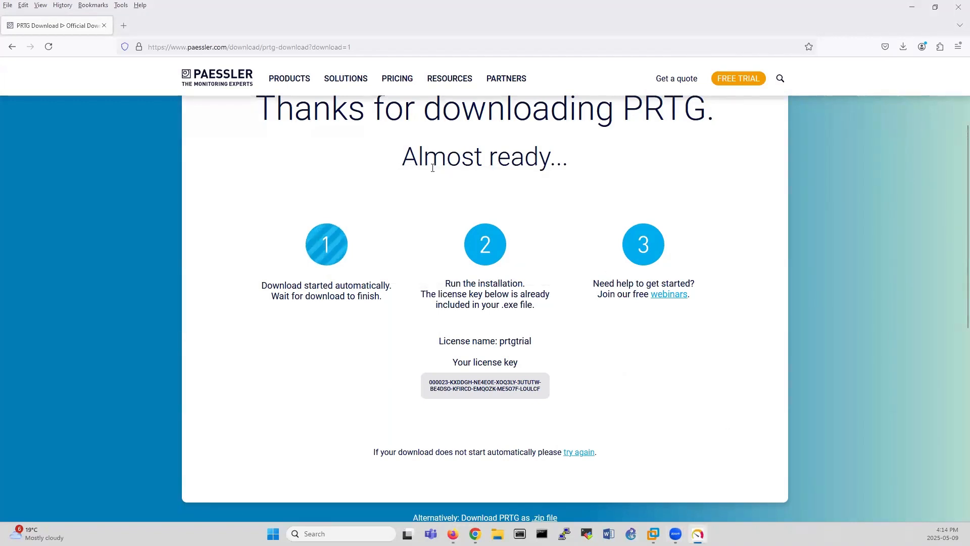
Accept the PRTG licence agreement and enter the administrator e-mail address.
{"action": "left_click", "coordinate": [363, 326]}
{"action": "left_click", "coordinate": [583, 375]}
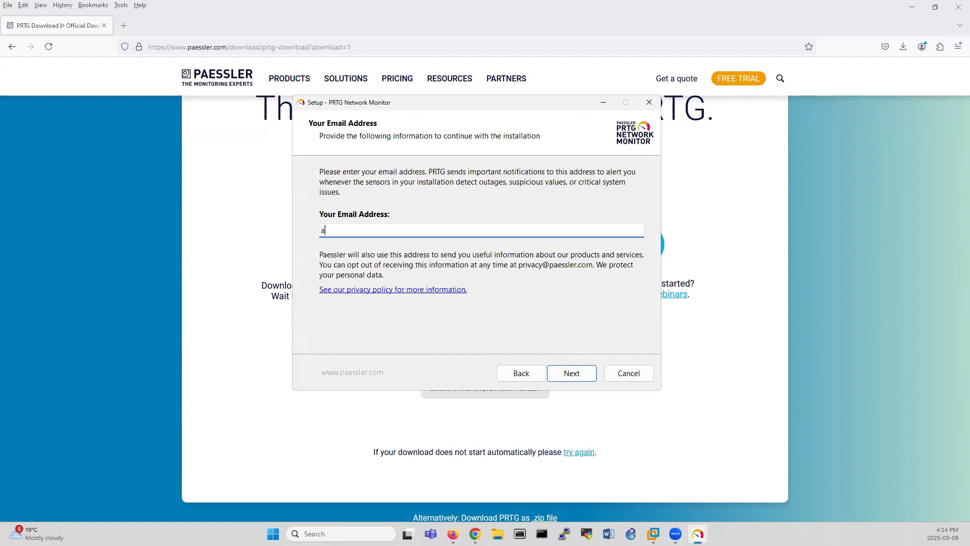
{"action": "type", "text": "om"}
{"action": "key", "text": "Return"}
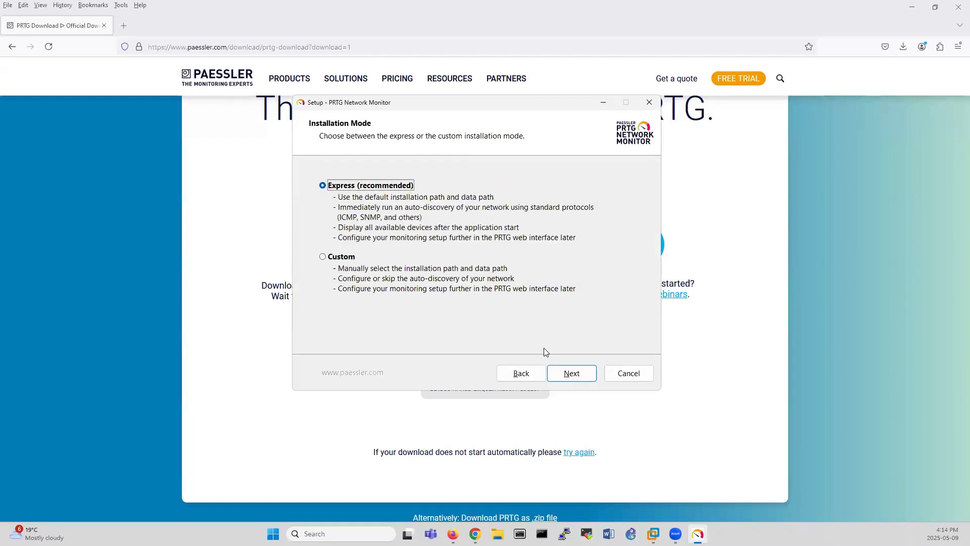
Start the Express installation, then switch to the VMware Workstation window.
{"action": "left_click", "coordinate": [572, 374]}
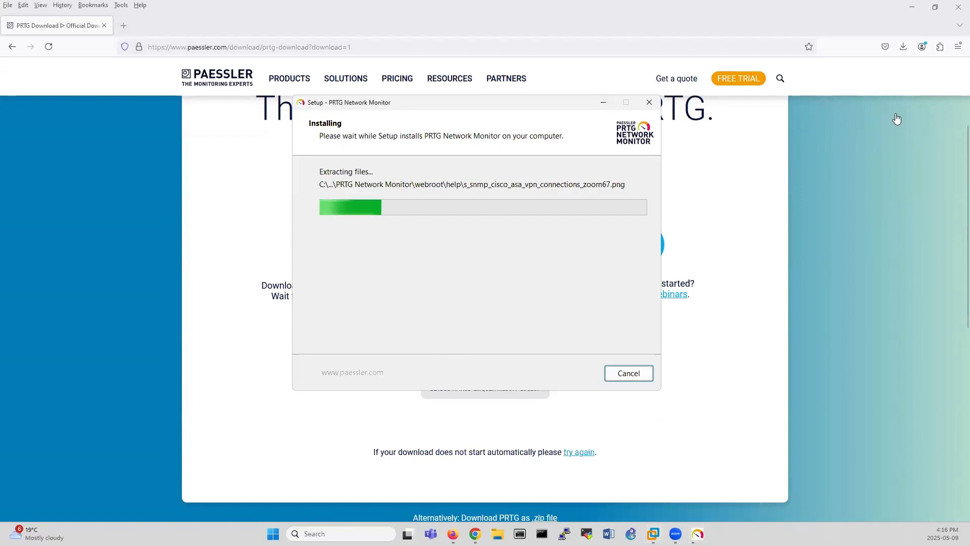
{"action": "key", "text": "alt+Tab"}
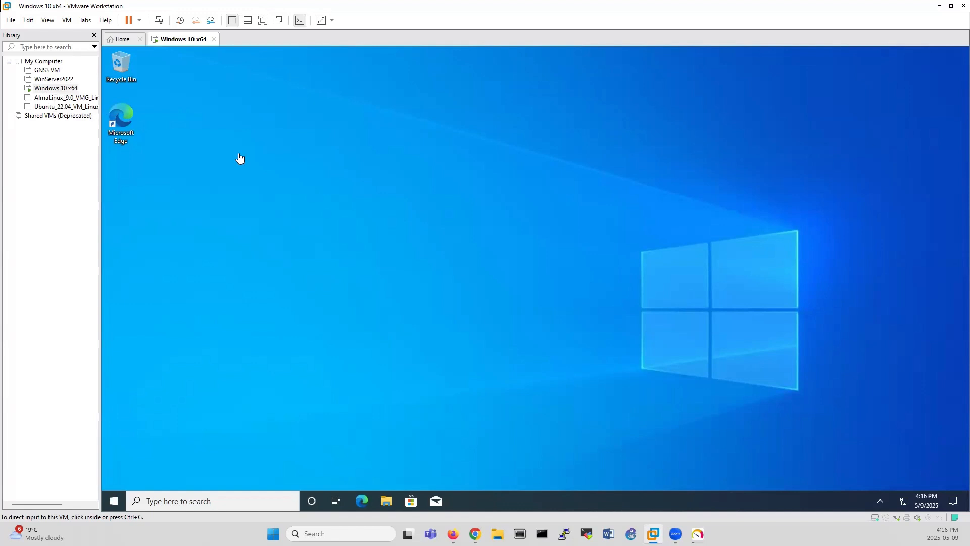
Focus the Windows 10 x64 VM and bring up the action menu on its tab.
{"action": "left_click", "coordinate": [374, 153]}
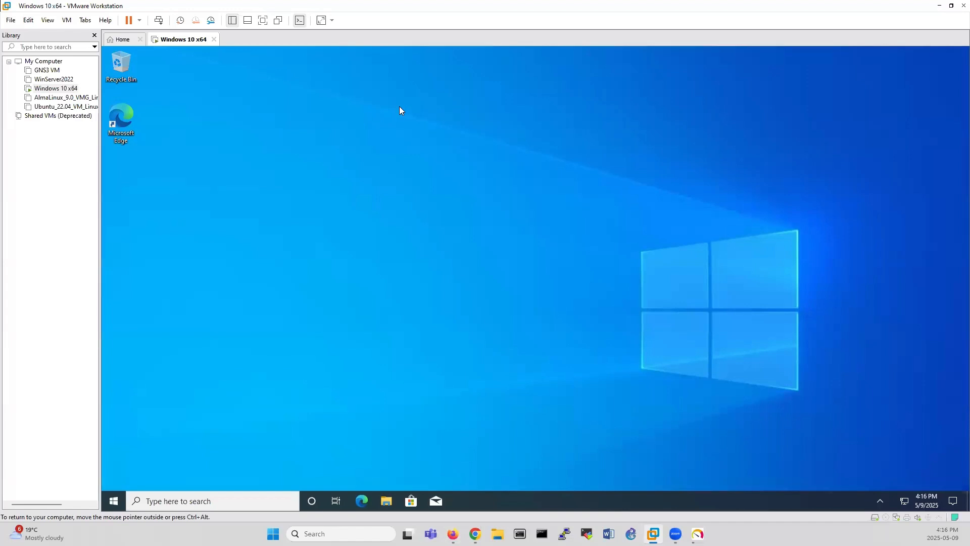
{"action": "right_click", "coordinate": [187, 41]}
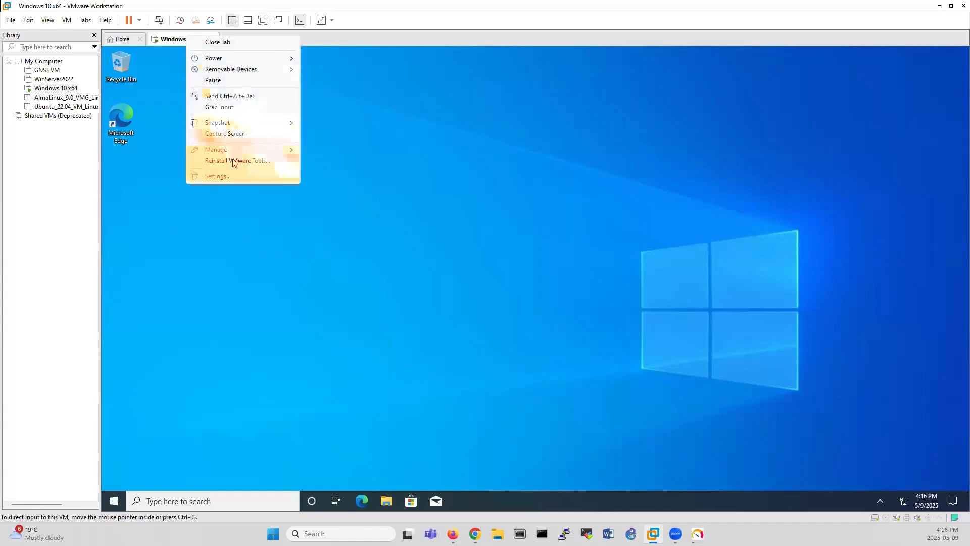
{"action": "left_click", "coordinate": [232, 177]}
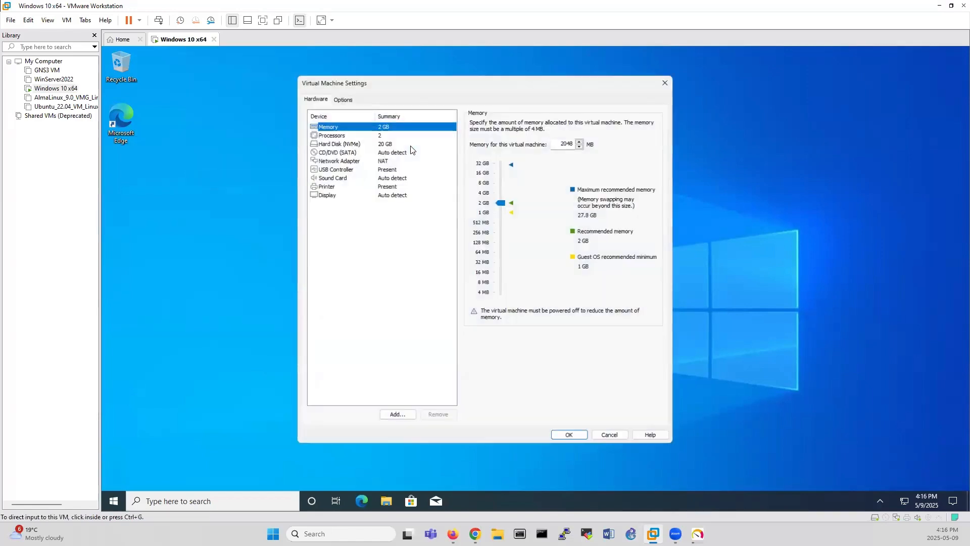
{"action": "left_click", "coordinate": [356, 161]}
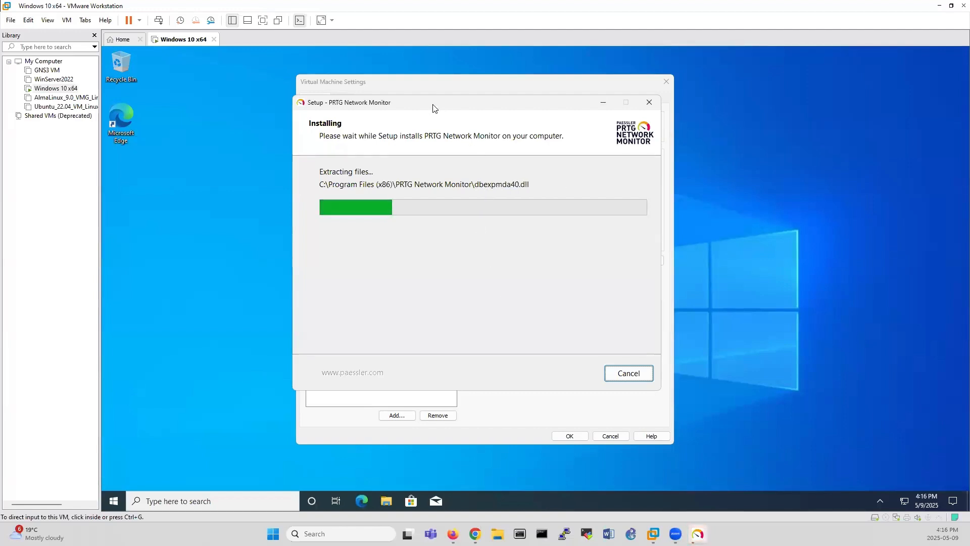
{"action": "left_click_drag", "start_coordinate": [407, 103], "coordinate": [651, 114]}
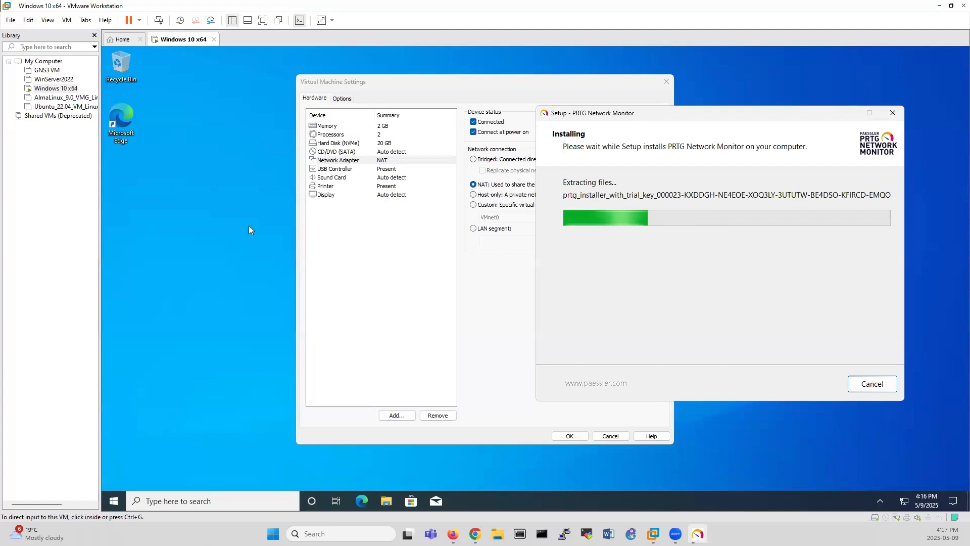
{"action": "left_click", "coordinate": [488, 388]}
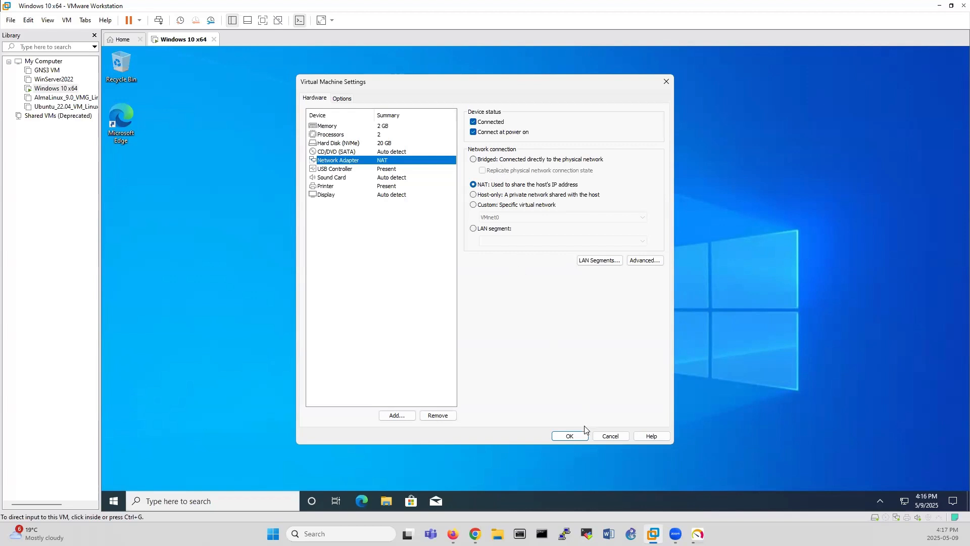
{"action": "left_click", "coordinate": [566, 436]}
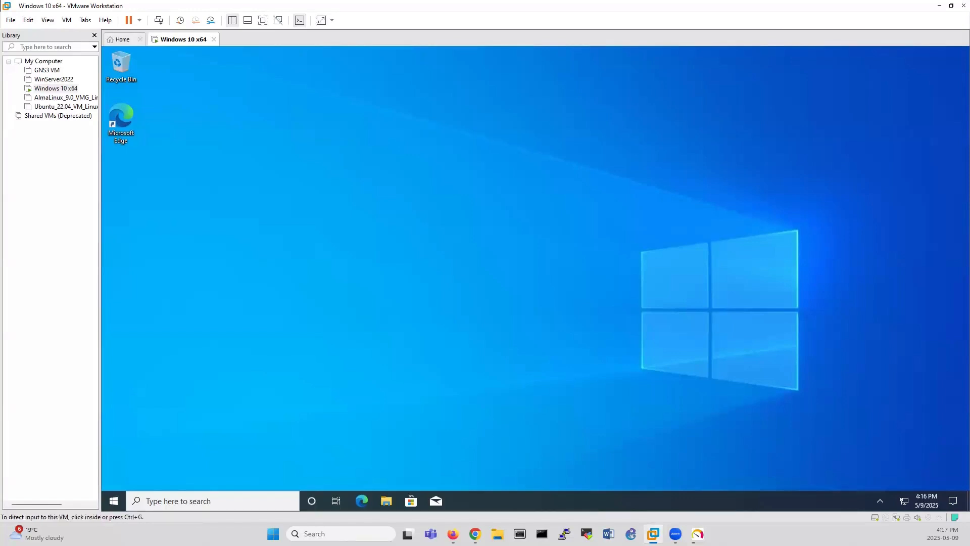
{"action": "left_click", "coordinate": [697, 534]}
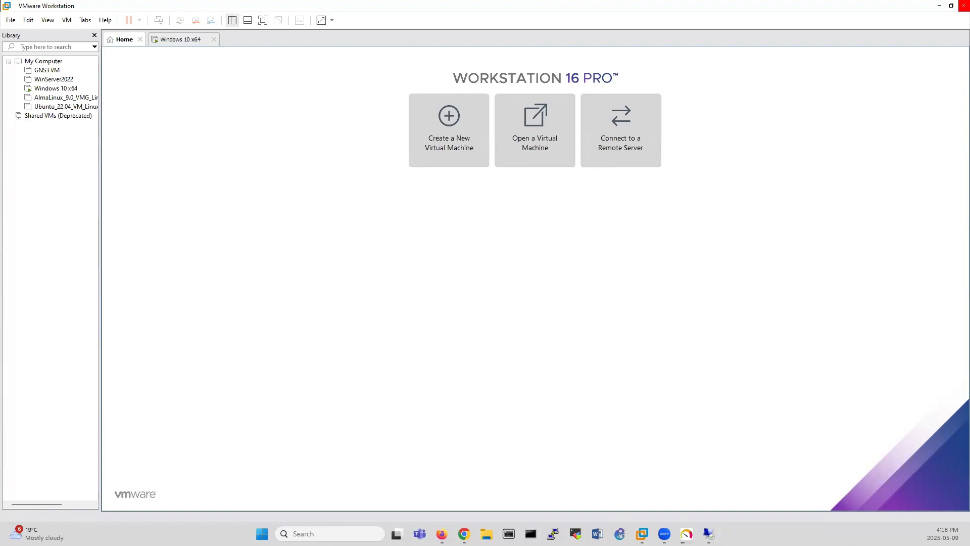
Bring the VMware Workstation window into focus.
{"action": "left_click", "coordinate": [954, 4]}
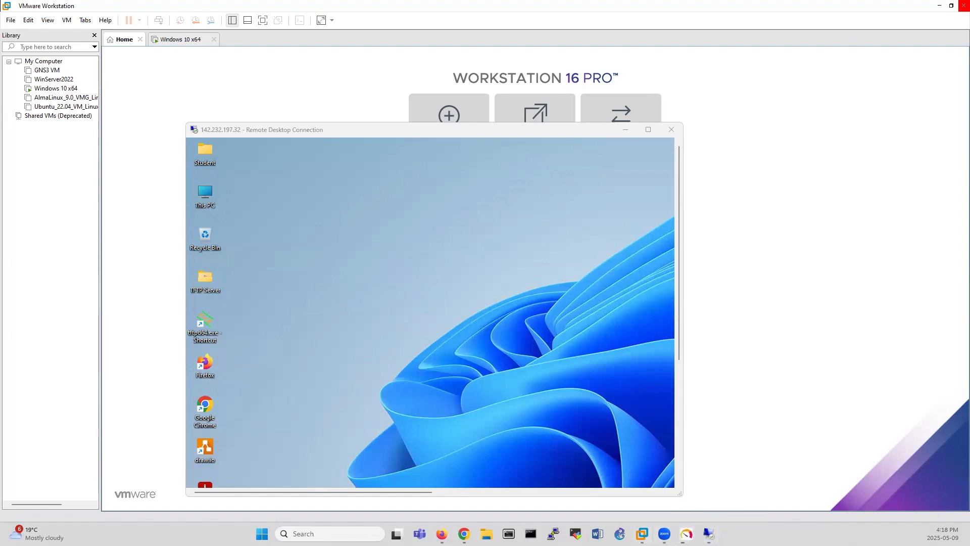
Close VMware Workstation, powering off the VMs and exiting PRTG setup, then maximise Remote Desktop.
{"action": "left_click", "coordinate": [963, 5]}
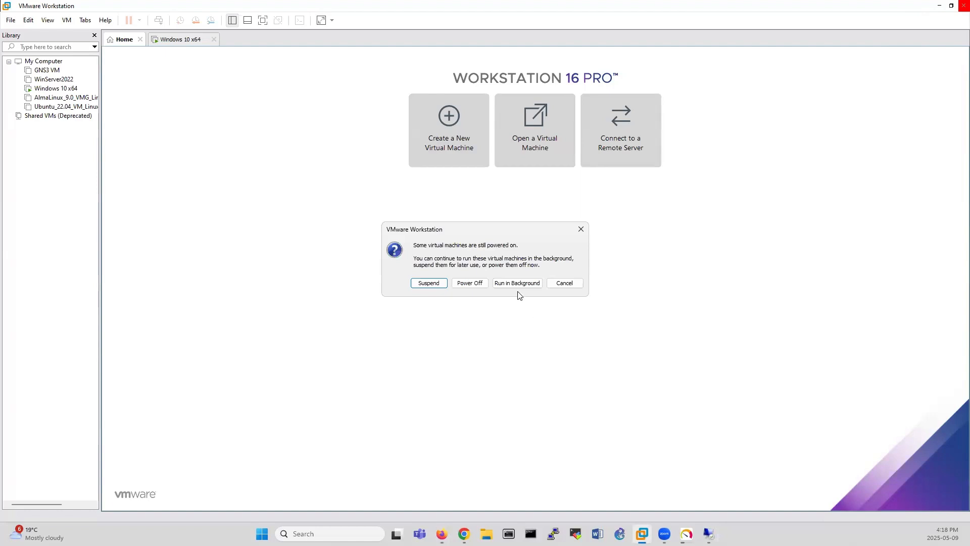
{"action": "left_click", "coordinate": [471, 284]}
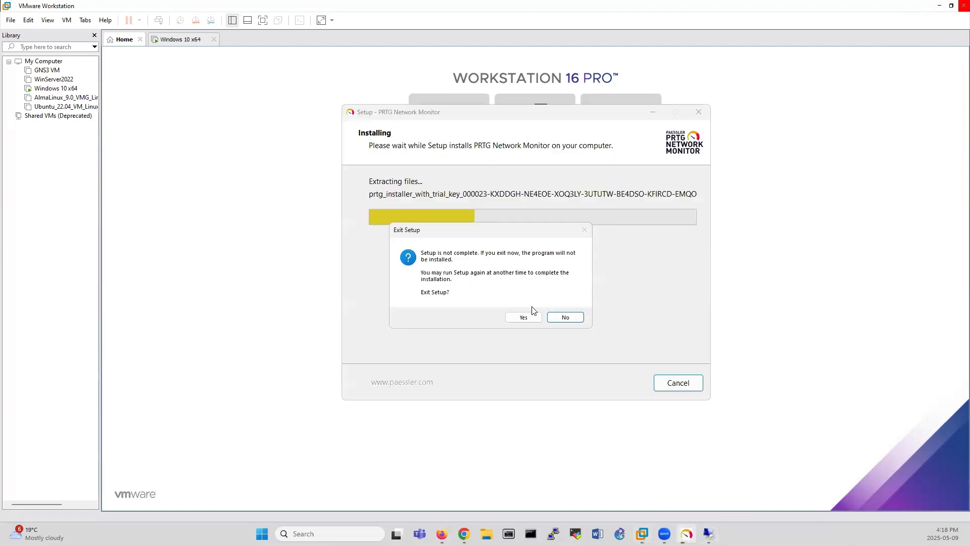
{"action": "left_click", "coordinate": [521, 317]}
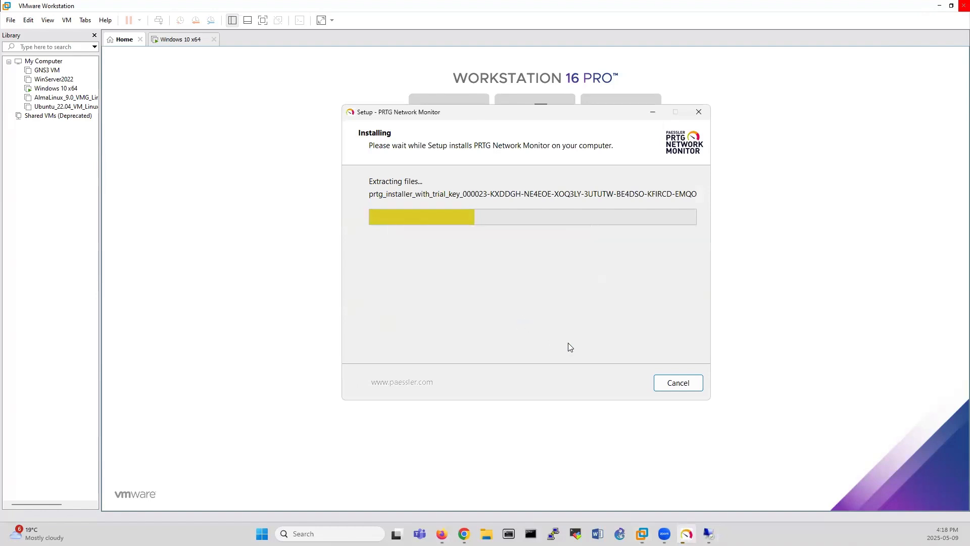
{"action": "left_click", "coordinate": [708, 534]}
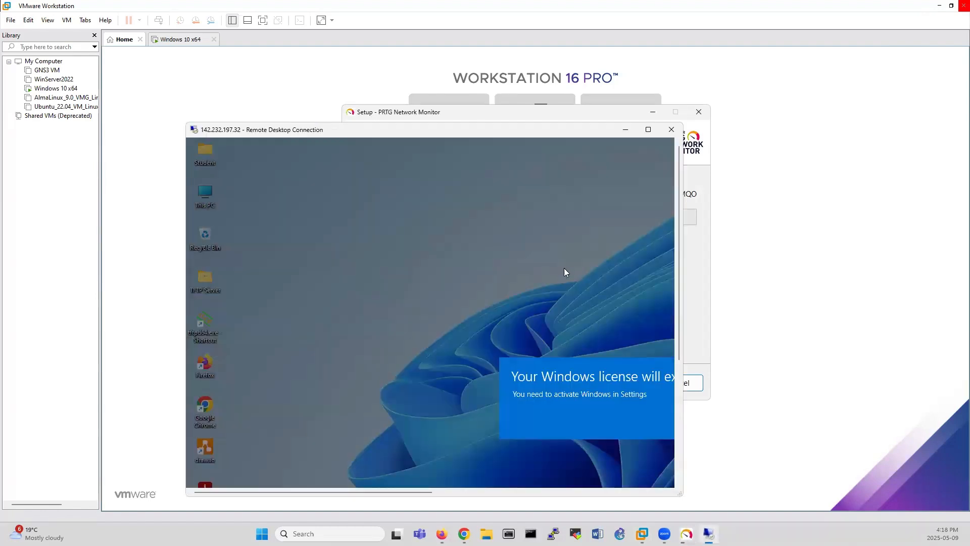
{"action": "left_click", "coordinate": [648, 129]}
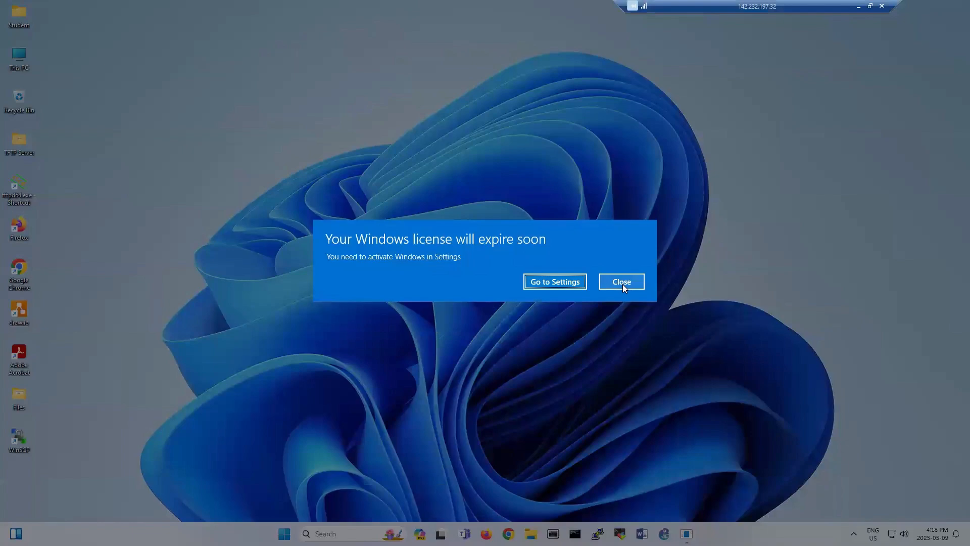
Dismiss the licence notice, launch Firefox, search 'PRTG download' and start the robot check.
{"action": "left_click", "coordinate": [625, 281]}
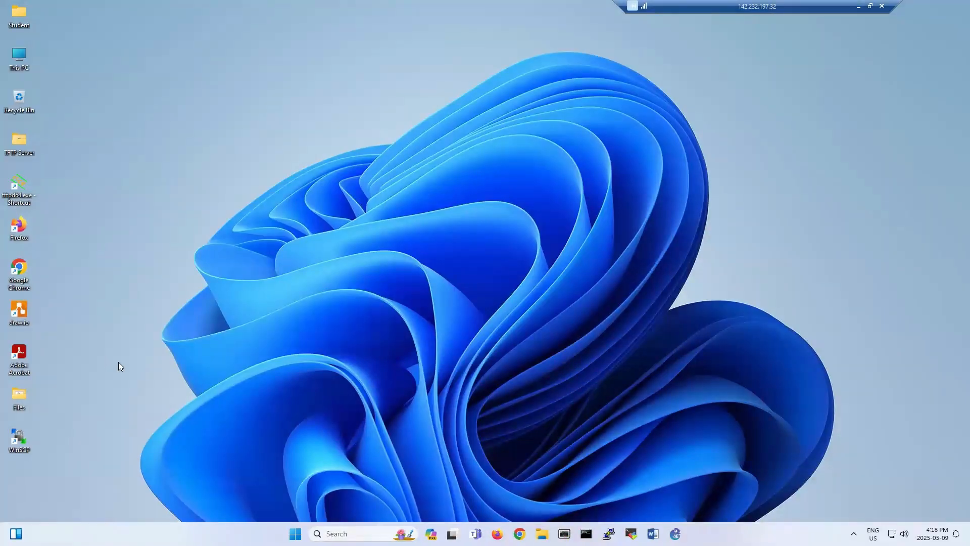
{"action": "left_click", "coordinate": [295, 534]}
{"action": "left_click", "coordinate": [235, 321]}
{"action": "left_click", "coordinate": [497, 534]}
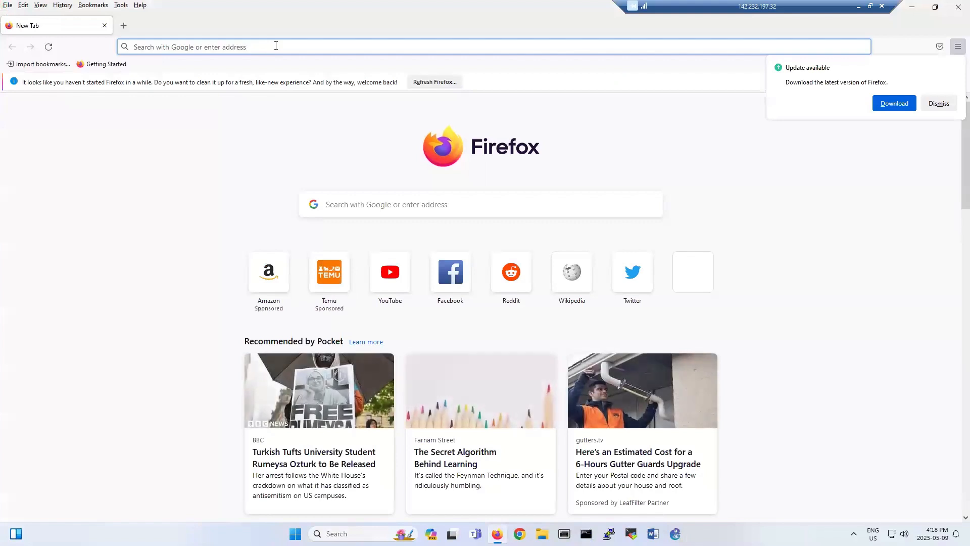
{"action": "type", "text": "PRTG "}
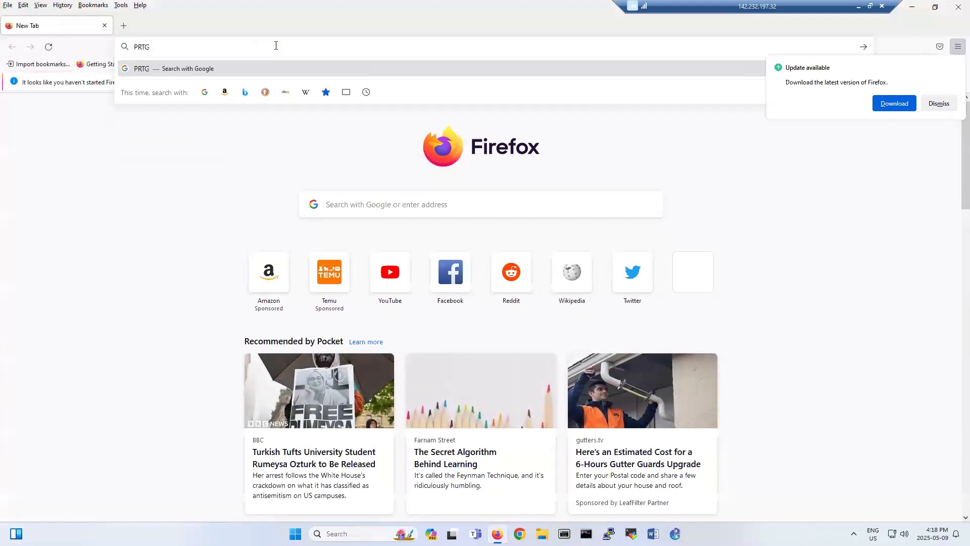
{"action": "type", "text": "download"}
{"action": "key", "text": "Return"}
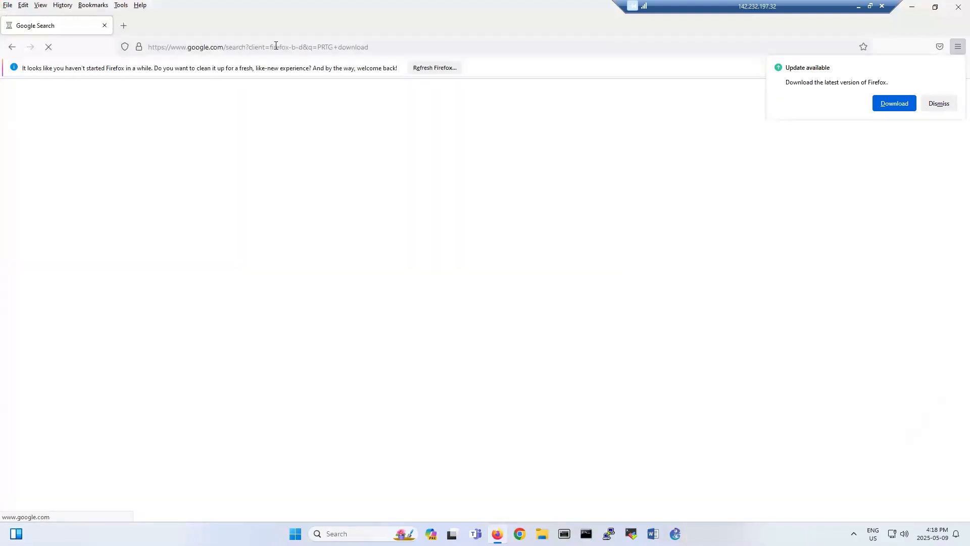
{"action": "left_click", "coordinate": [64, 136]}
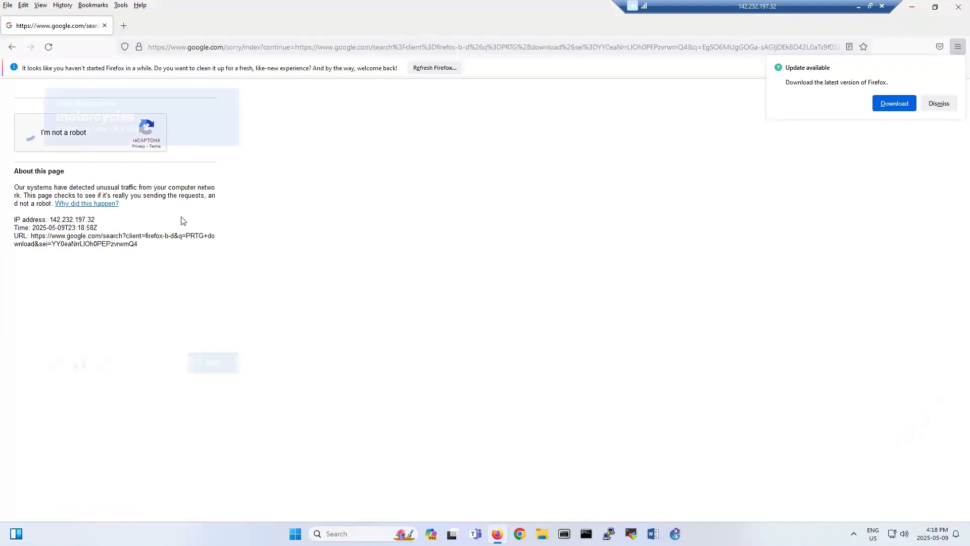
Select all motorcycle tiles across the first two reCAPTCHA image challenges.
{"action": "left_click", "coordinate": [82, 282]}
{"action": "left_click", "coordinate": [130, 279]}
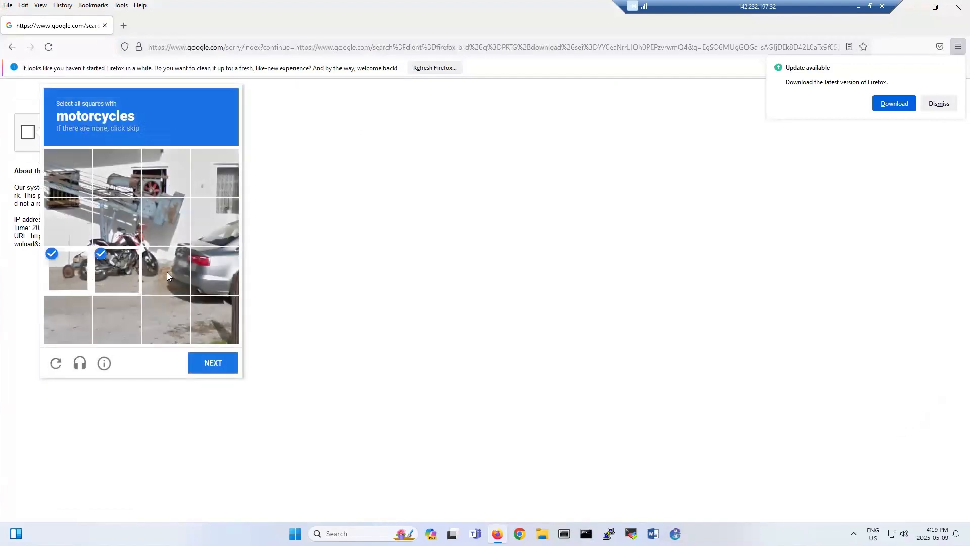
{"action": "left_click", "coordinate": [166, 272]}
{"action": "left_click", "coordinate": [166, 222]}
{"action": "left_click", "coordinate": [124, 230]}
{"action": "left_click", "coordinate": [78, 230]}
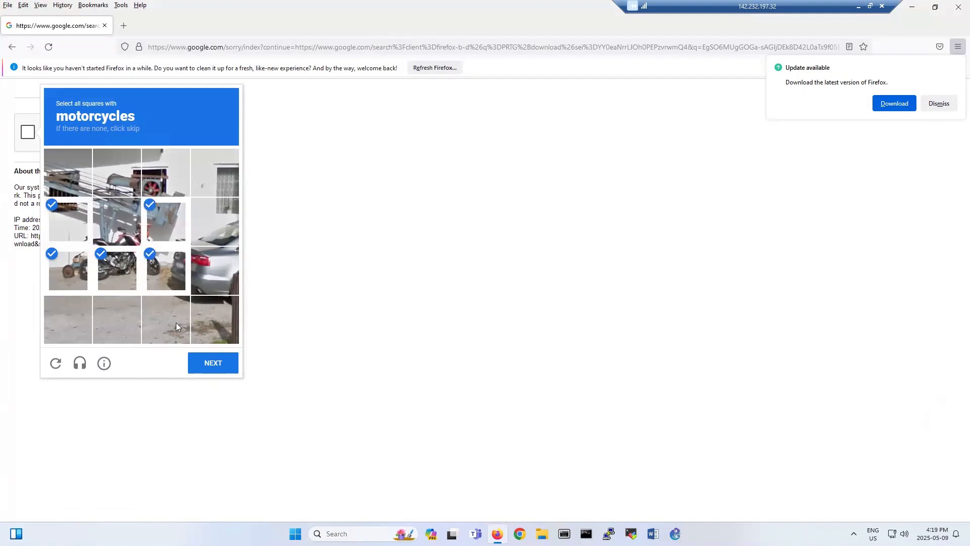
{"action": "left_click", "coordinate": [206, 362]}
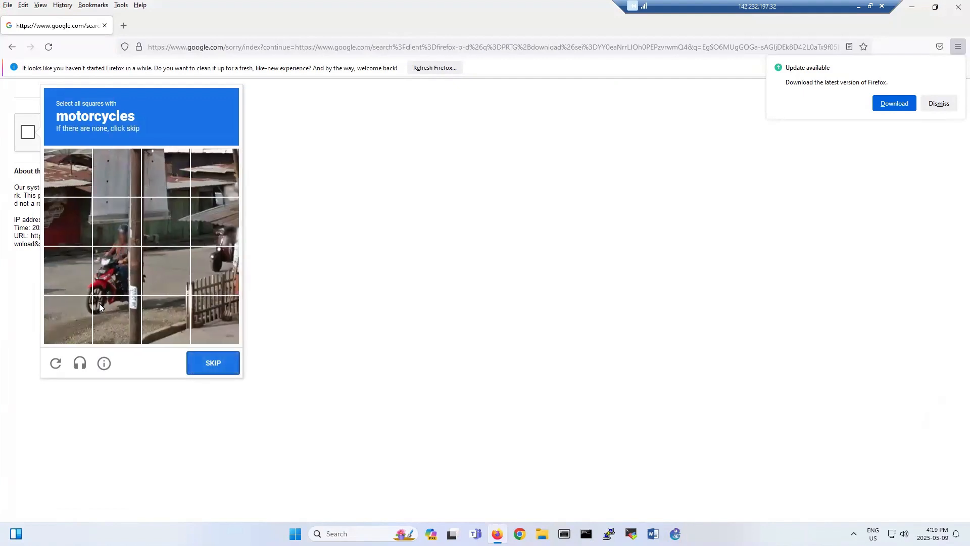
{"action": "left_click", "coordinate": [99, 303]}
{"action": "left_click", "coordinate": [83, 305]}
{"action": "left_click", "coordinate": [101, 261]}
{"action": "left_click", "coordinate": [76, 266]}
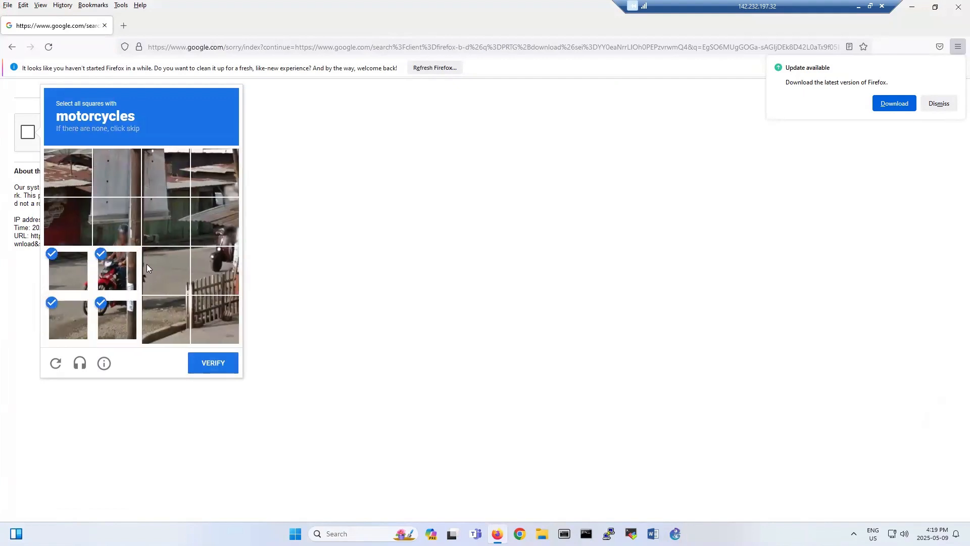
{"action": "left_click", "coordinate": [217, 257]}
{"action": "left_click", "coordinate": [214, 222]}
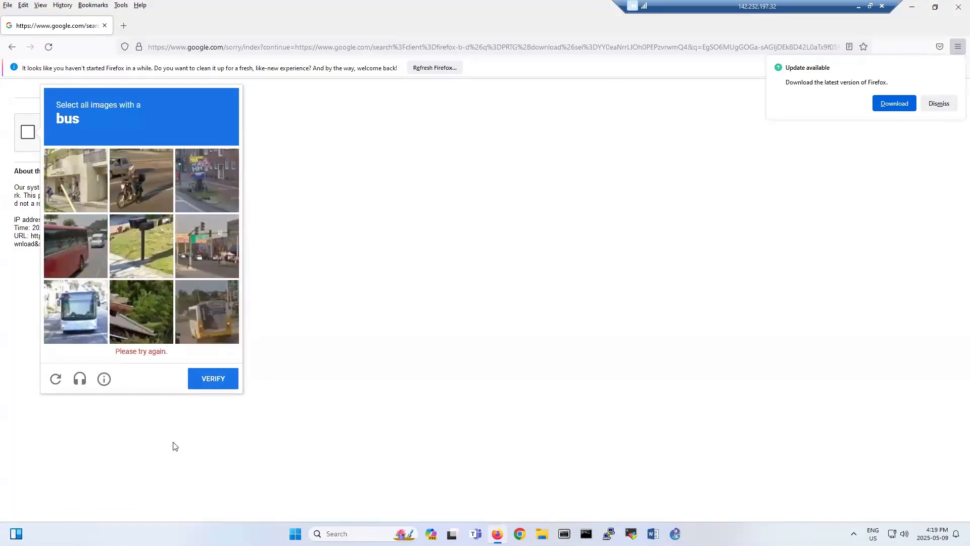
Select the three bus images and verify the reCAPTCHA.
{"action": "left_click", "coordinate": [81, 246]}
{"action": "left_click", "coordinate": [82, 316]}
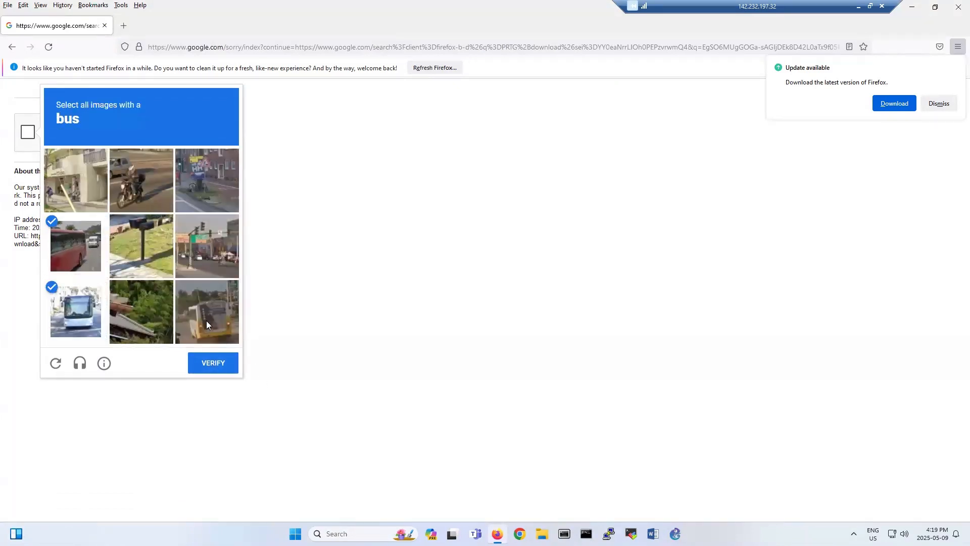
{"action": "left_click", "coordinate": [206, 320]}
{"action": "left_click", "coordinate": [217, 369]}
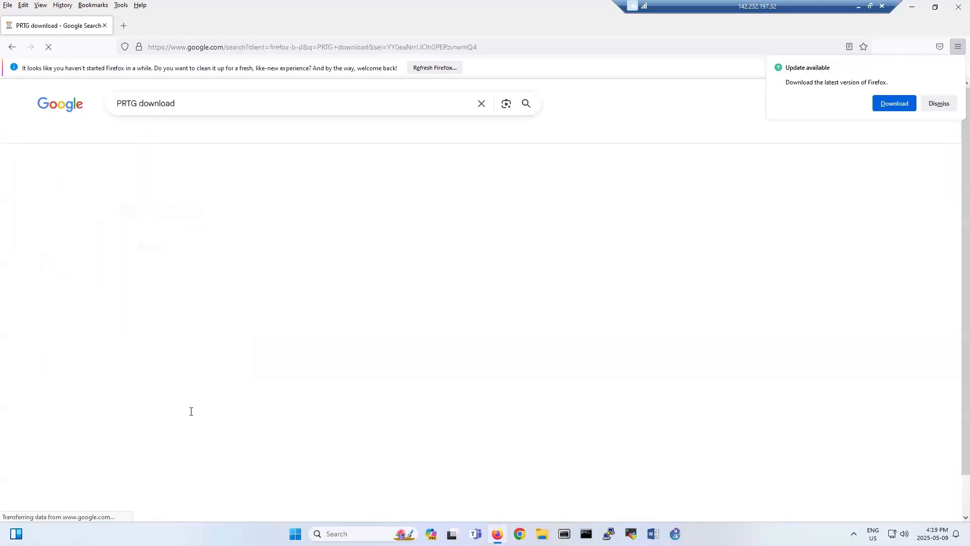
Open Paessler's PRTG page from the results, dismissing the update notice and accepting cookies.
{"action": "left_click", "coordinate": [229, 219]}
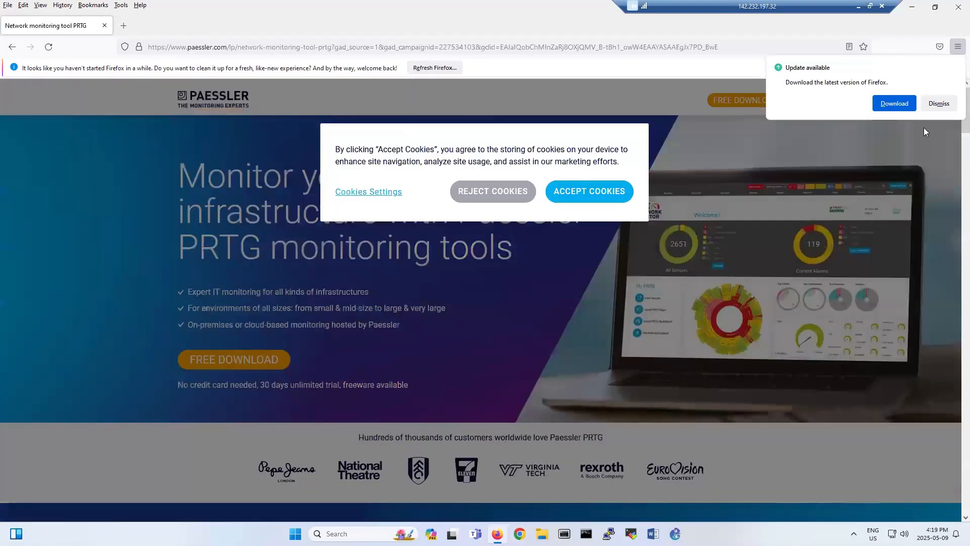
{"action": "left_click", "coordinate": [938, 104]}
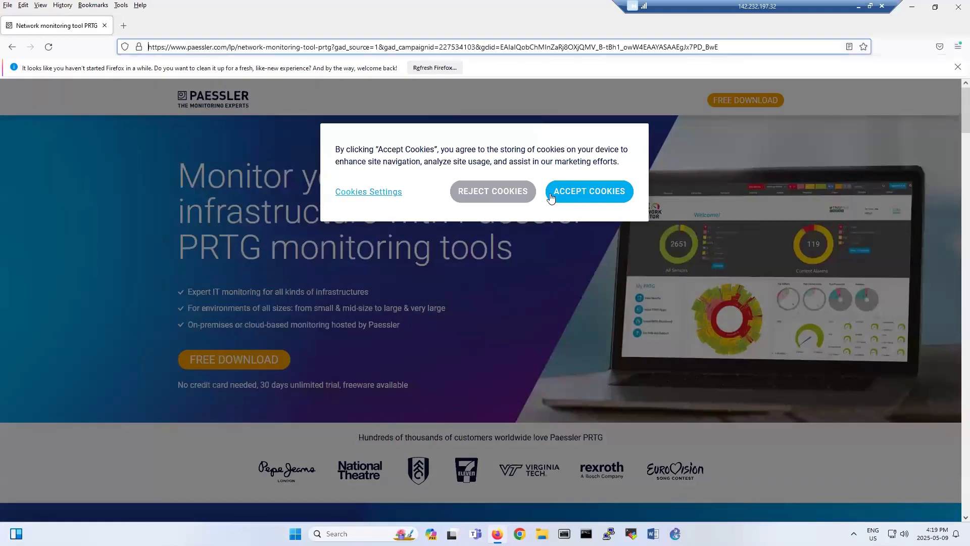
{"action": "left_click", "coordinate": [589, 192]}
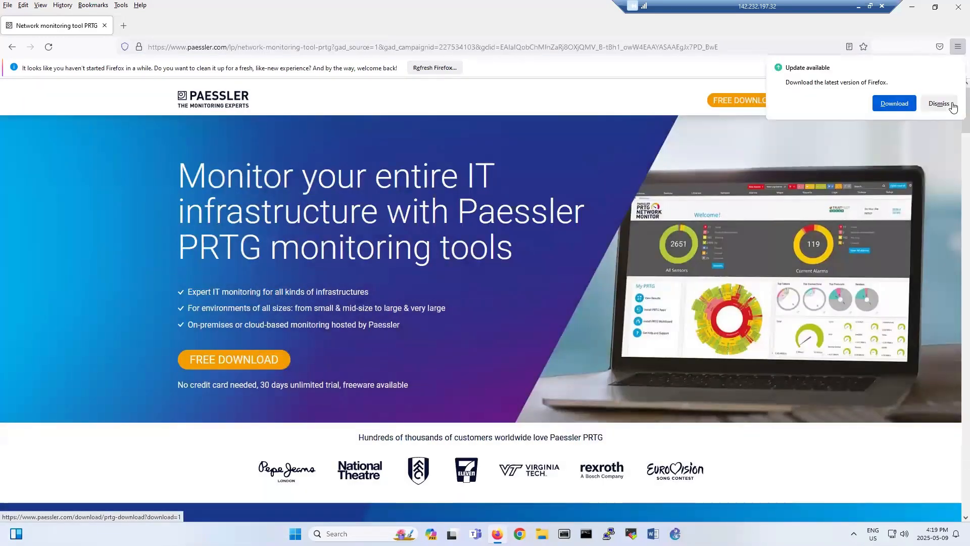
Navigate to the PRTG free trial download page and select the Work email field.
{"action": "left_click", "coordinate": [951, 104]}
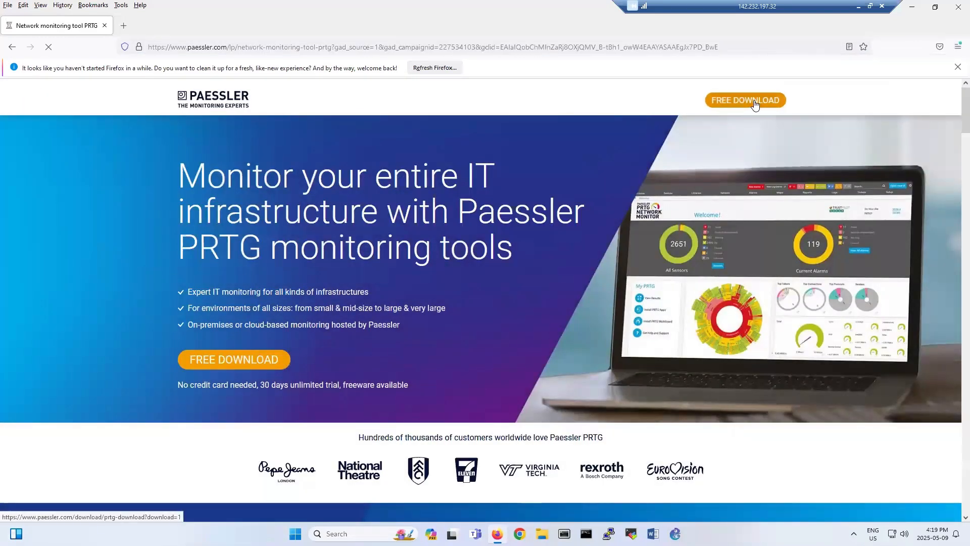
{"action": "left_click", "coordinate": [754, 101]}
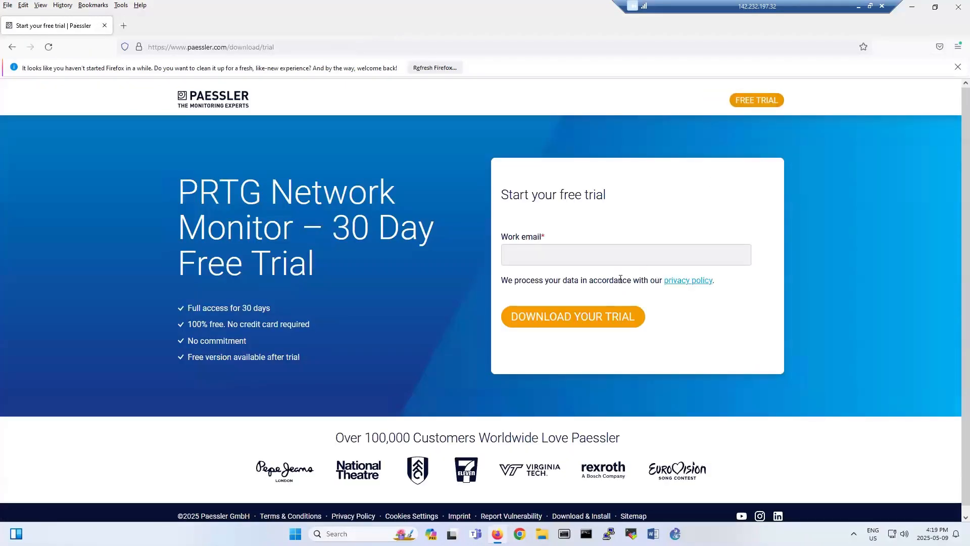
{"action": "scroll", "coordinate": [624, 264], "scroll_direction": "down", "scroll_amount": 1}
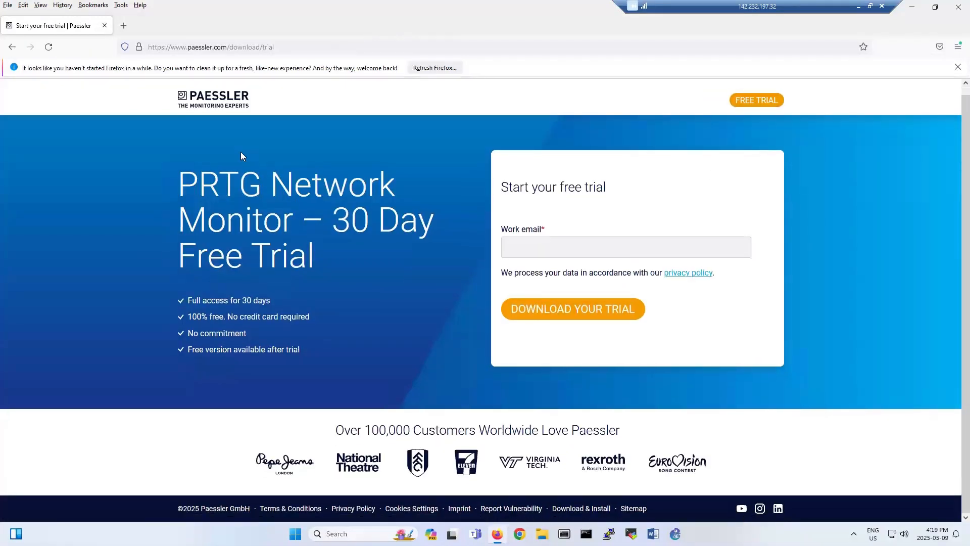
{"action": "left_click", "coordinate": [14, 47]}
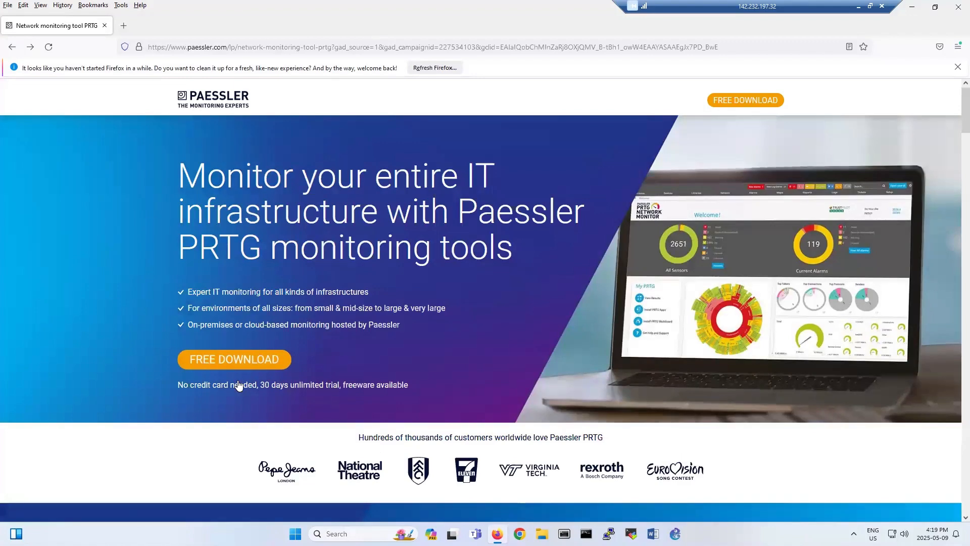
{"action": "left_click", "coordinate": [226, 365]}
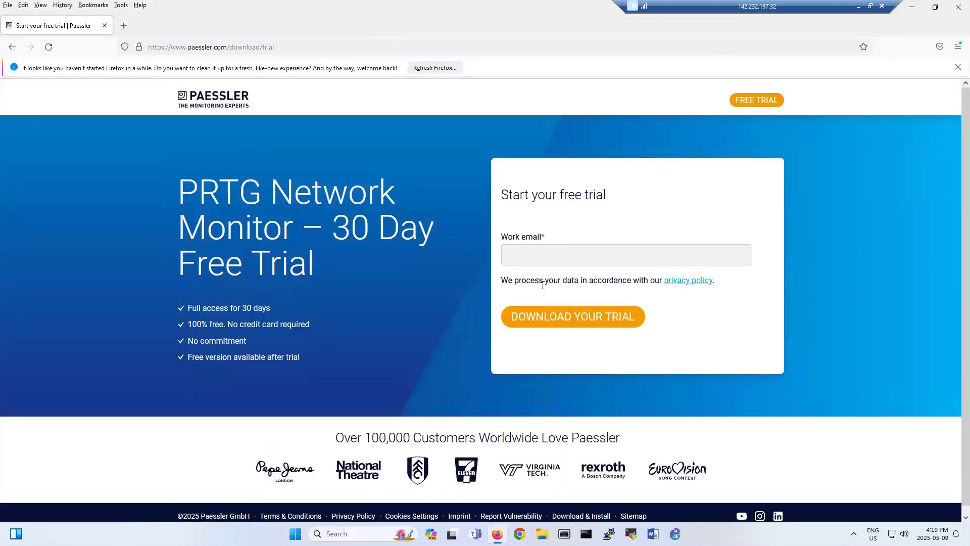
{"action": "left_click", "coordinate": [545, 259]}
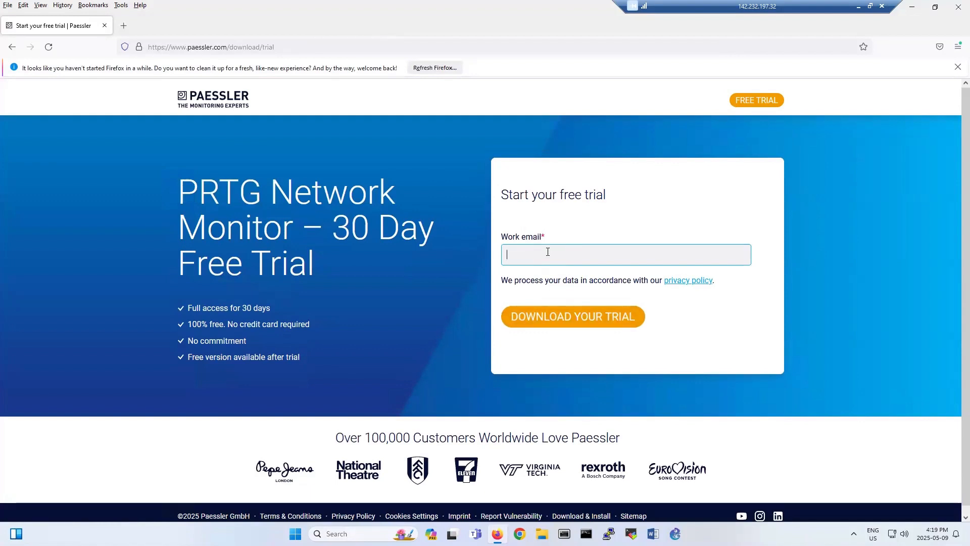
{"action": "left_click", "coordinate": [123, 26]}
Search 'tem email' and open temp-mail.org to get a disposable email address.
{"action": "type", "text": "te"}
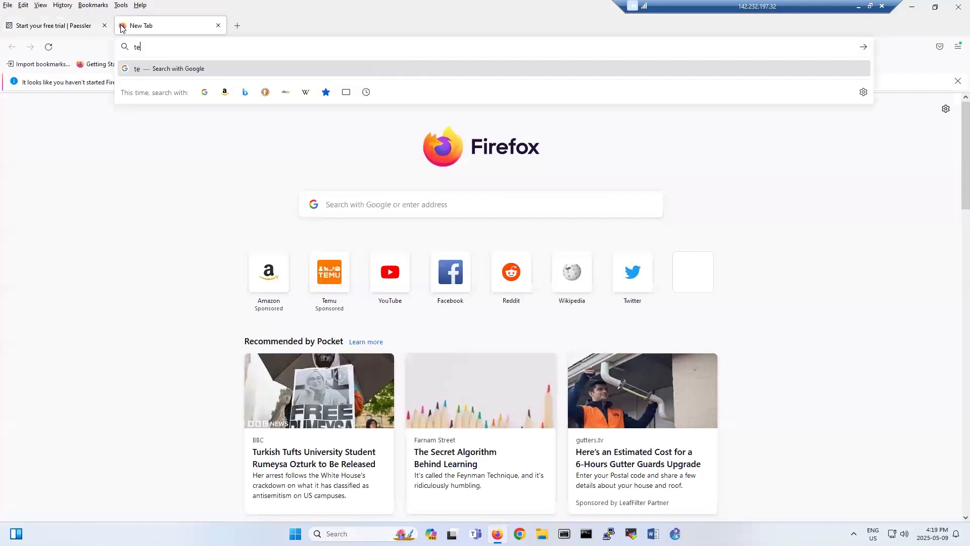
{"action": "type", "text": "m email"}
{"action": "key", "text": "Return"}
{"action": "left_click", "coordinate": [230, 229]}
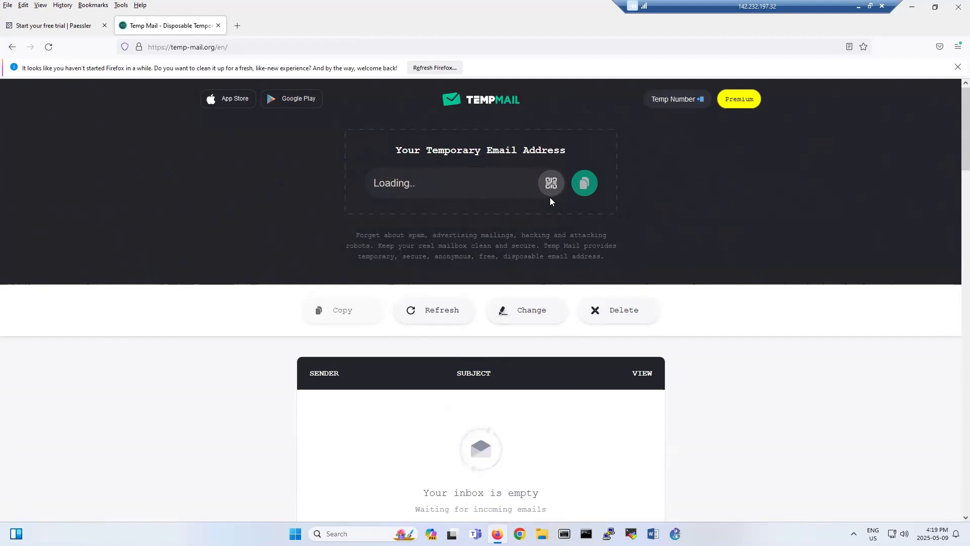
{"action": "left_click", "coordinate": [65, 31]}
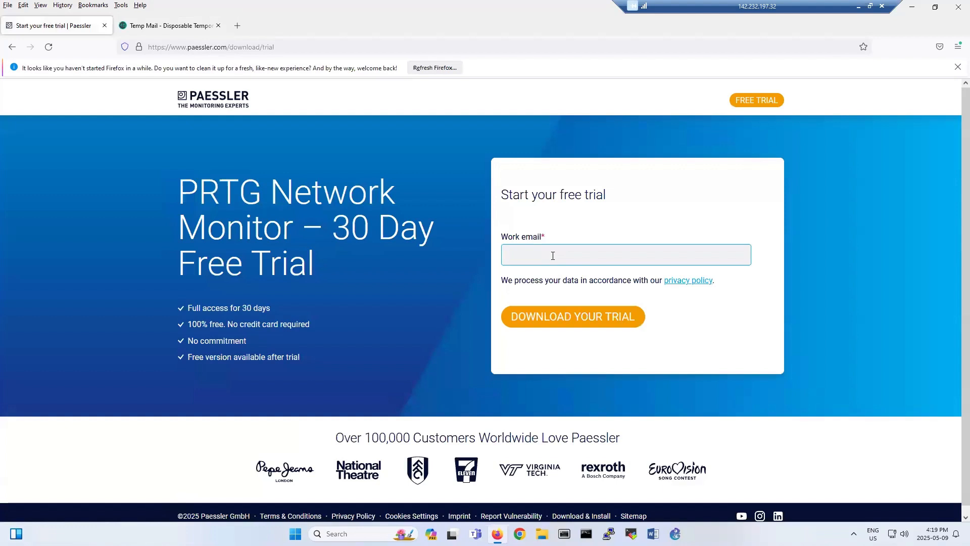
Submit the trial form with the temporary email, save the PRTG installer to Downloads, and launch it.
{"action": "key", "text": "ctrl+v"}
{"action": "left_click", "coordinate": [565, 318]}
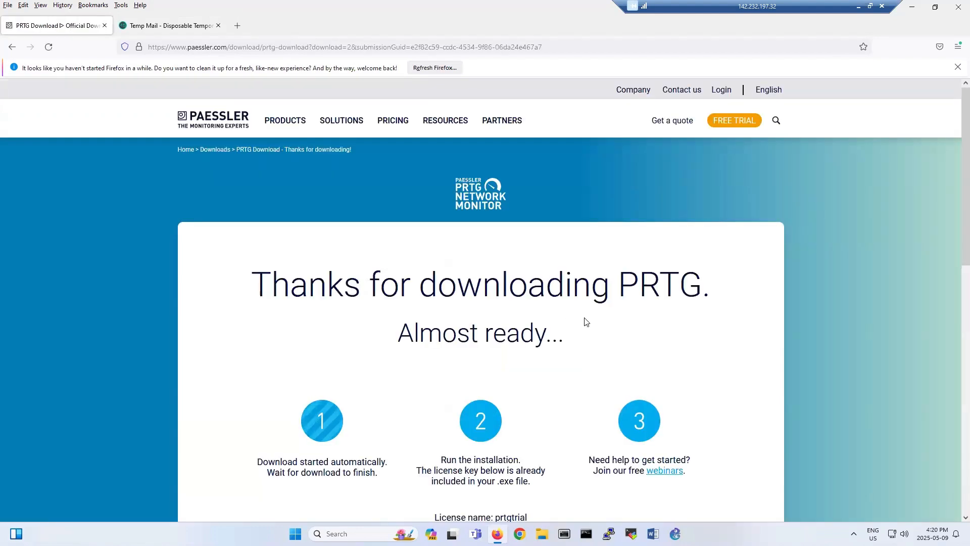
{"action": "scroll", "coordinate": [587, 322], "scroll_direction": "down", "scroll_amount": 2}
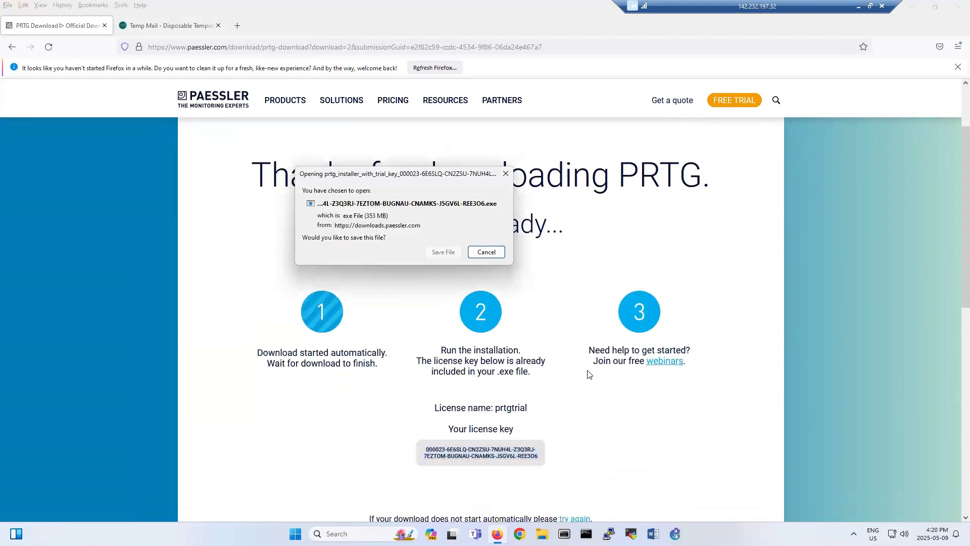
{"action": "left_click", "coordinate": [436, 252]}
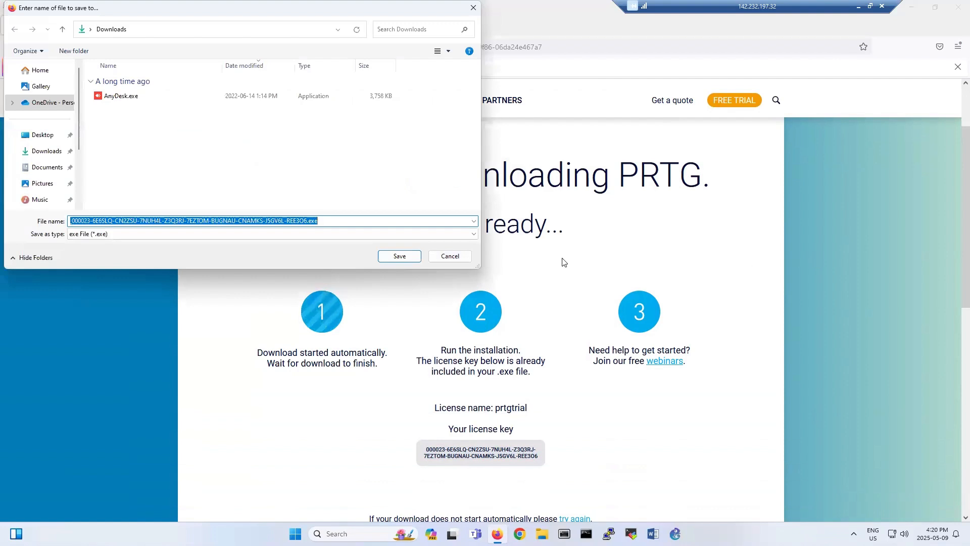
{"action": "left_click", "coordinate": [398, 256]}
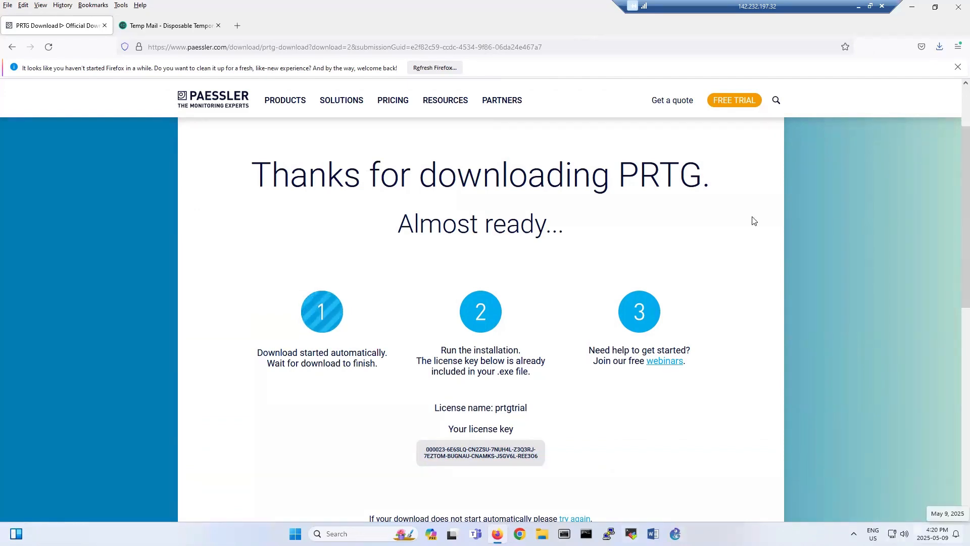
{"action": "left_click", "coordinate": [940, 47]}
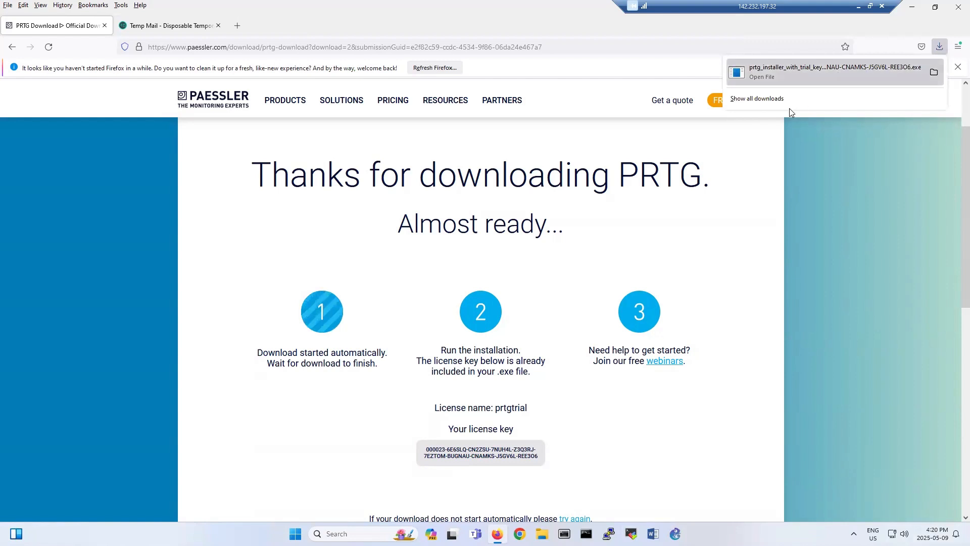
{"action": "left_click", "coordinate": [803, 76]}
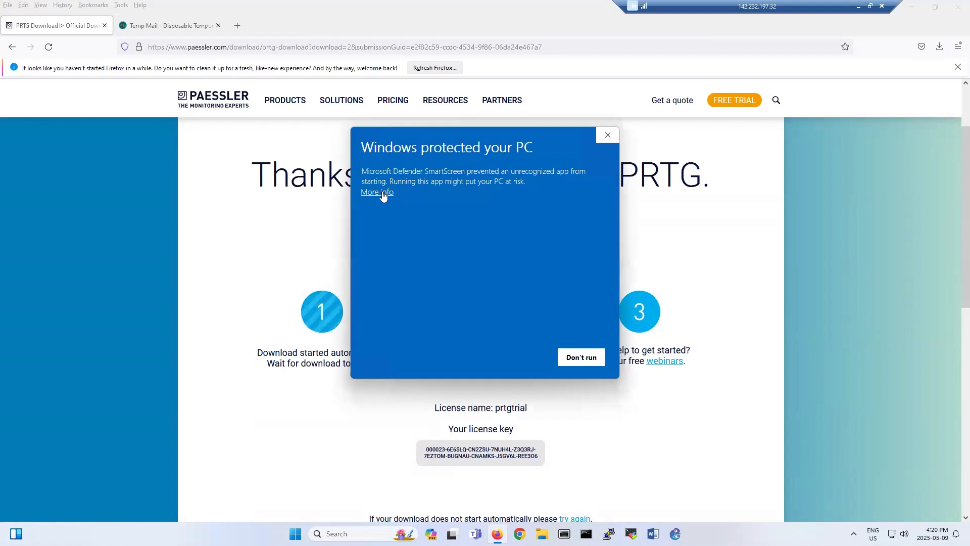
Let the blocked PRTG installer run, keep the setup language, and accept the licence agreement.
{"action": "left_click", "coordinate": [380, 193]}
{"action": "left_click", "coordinate": [516, 359]}
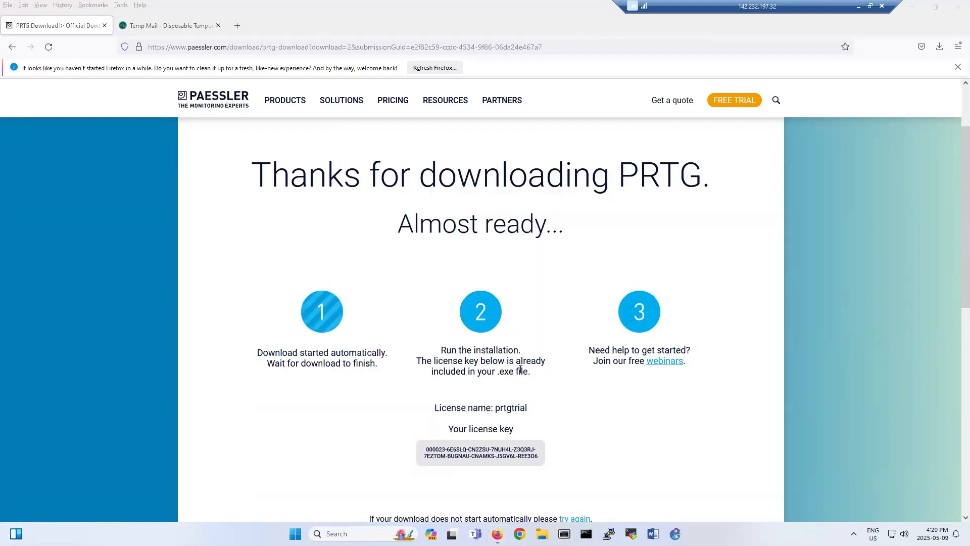
{"action": "left_click", "coordinate": [495, 301]}
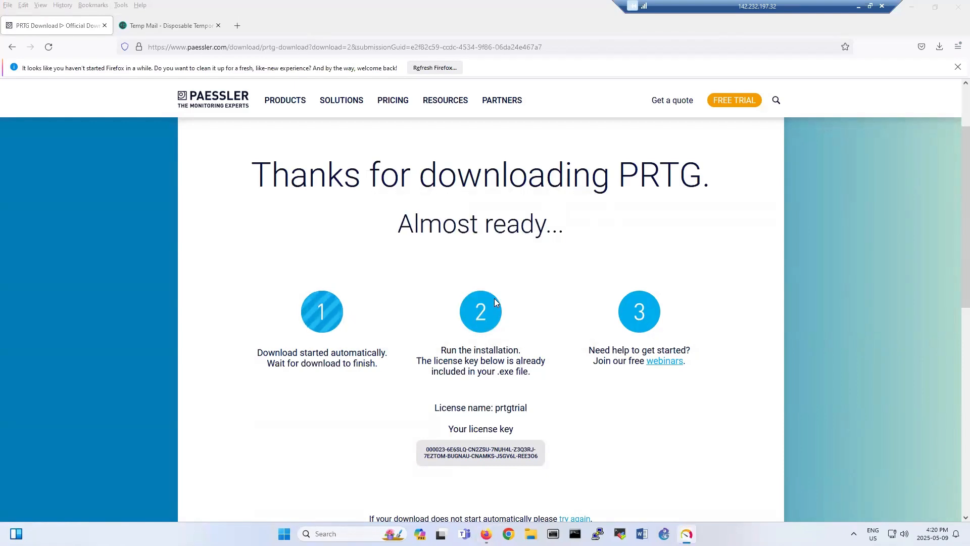
{"action": "left_click", "coordinate": [403, 342]}
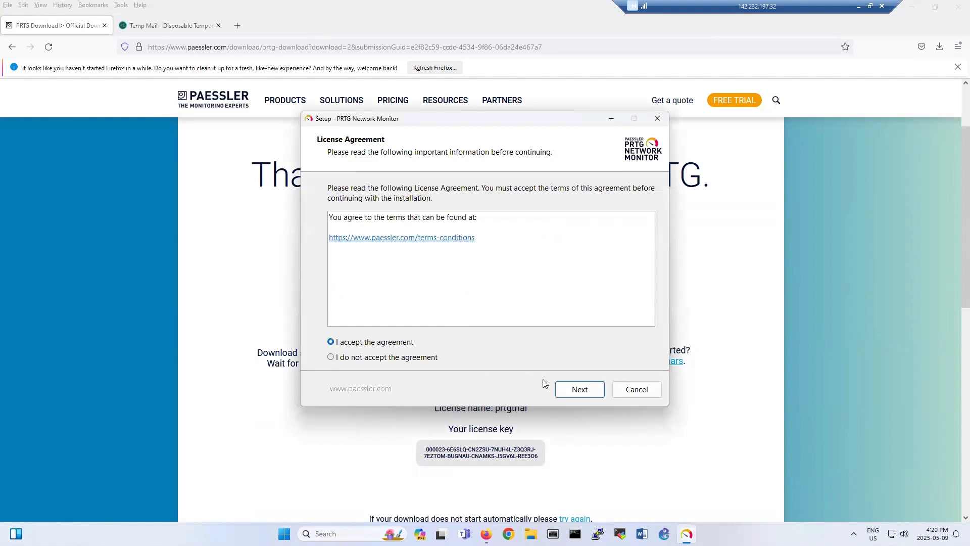
{"action": "left_click", "coordinate": [573, 387]}
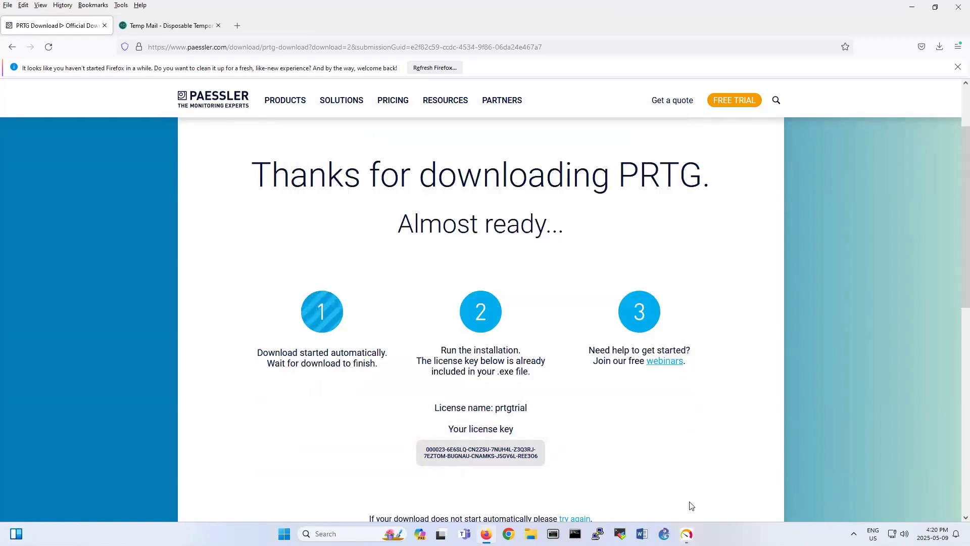
Paste the notification email, dismiss the resources error, and start the Express installation.
{"action": "left_click", "coordinate": [686, 534]}
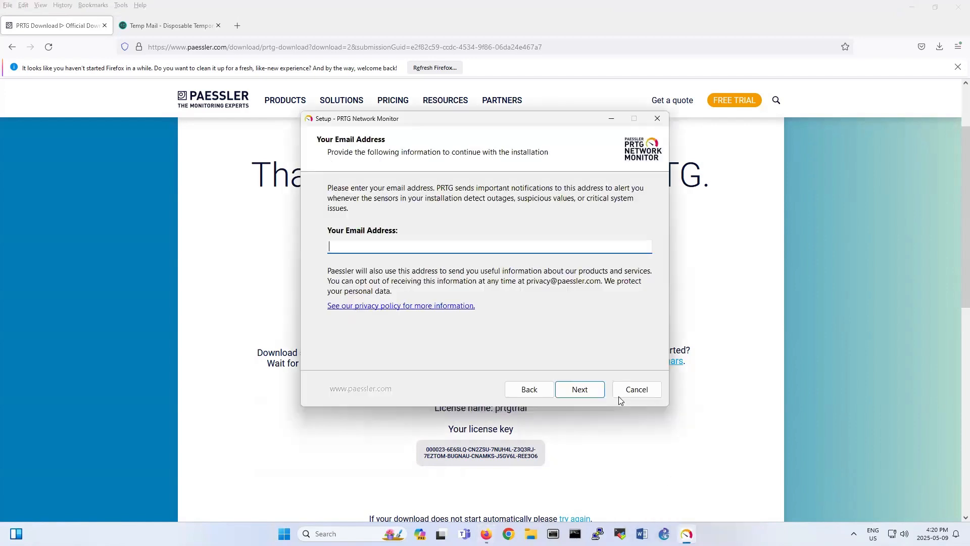
{"action": "key", "text": "ctrl+v"}
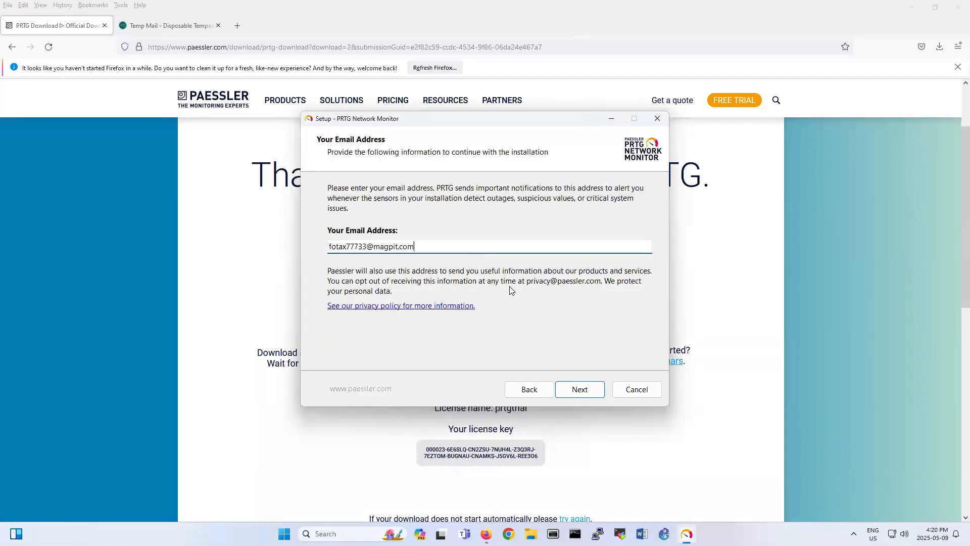
{"action": "left_click", "coordinate": [579, 393]}
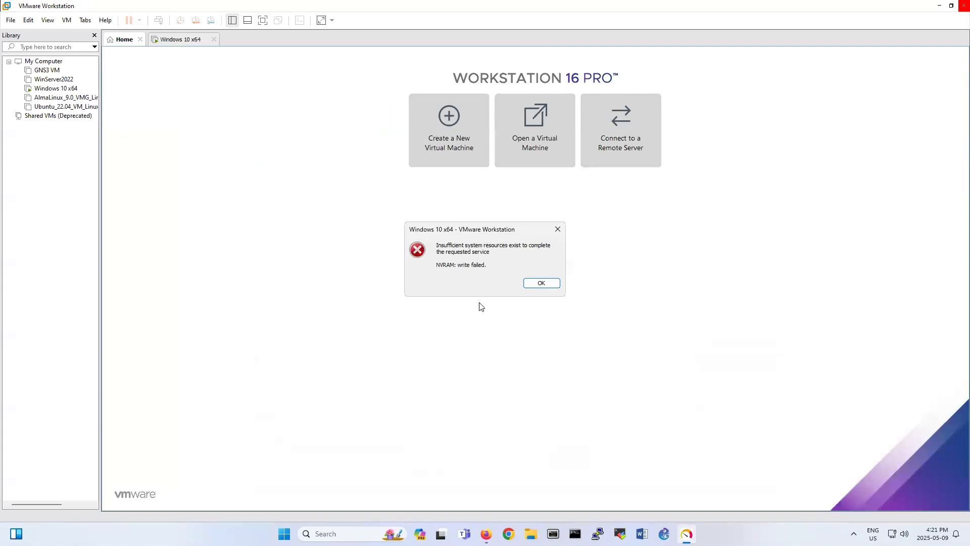
{"action": "left_click", "coordinate": [539, 284]}
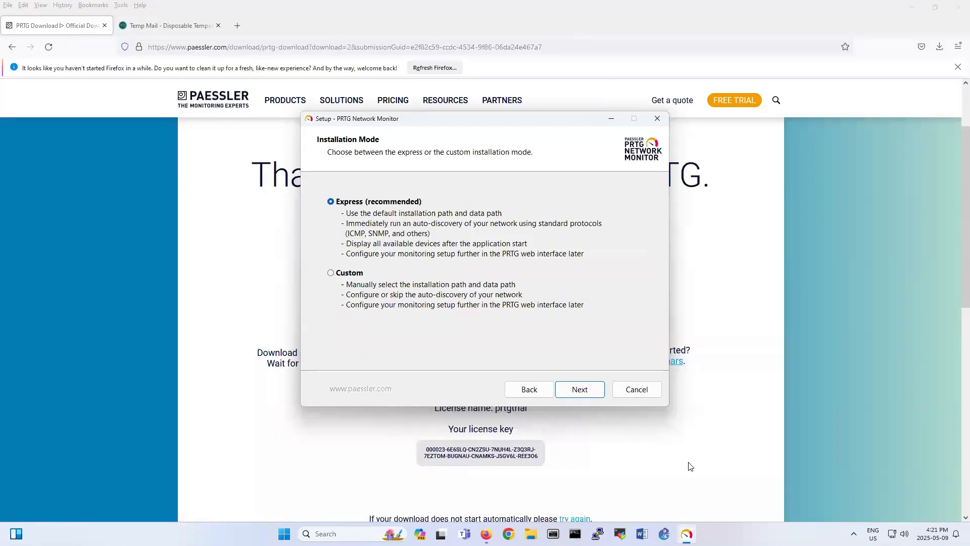
{"action": "left_click", "coordinate": [579, 389]}
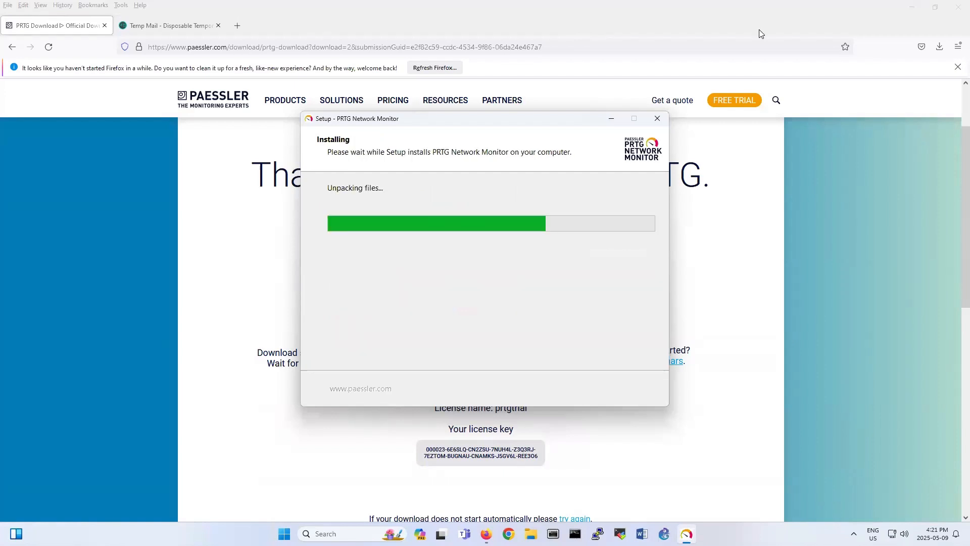
{"action": "left_click", "coordinate": [910, 8]}
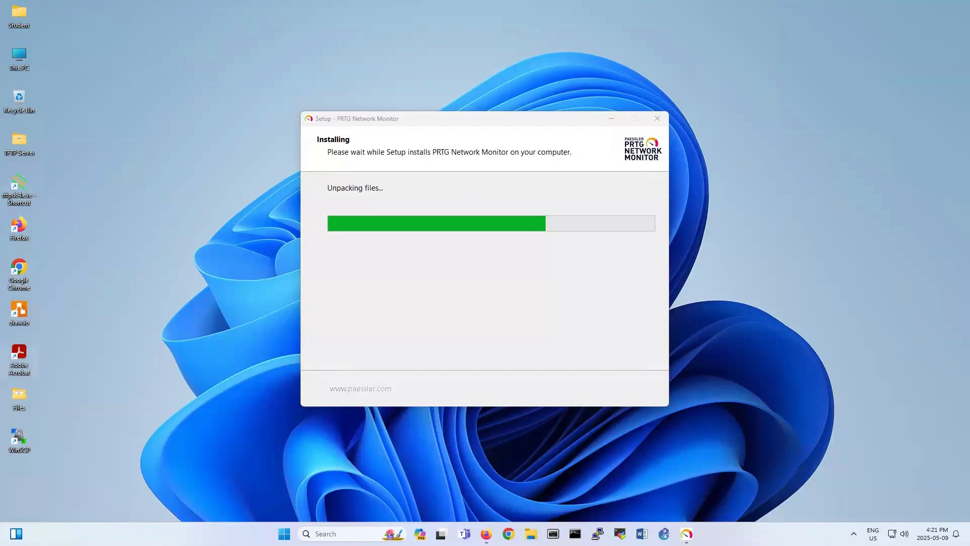
Extract Windows 10 x64.7z in the desktop Files folder using 7-Zip Extract Here.
{"action": "key", "text": "super"}
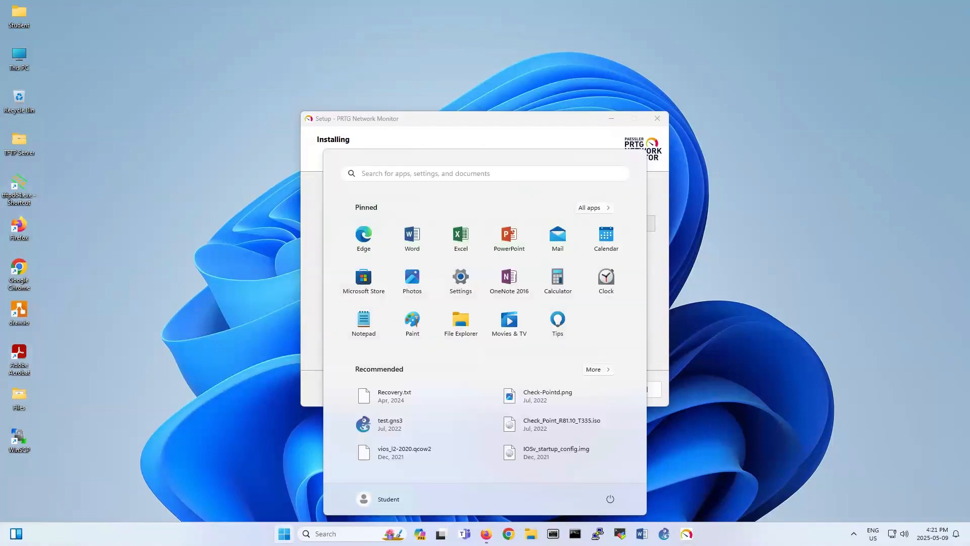
{"action": "left_click", "coordinate": [20, 398]}
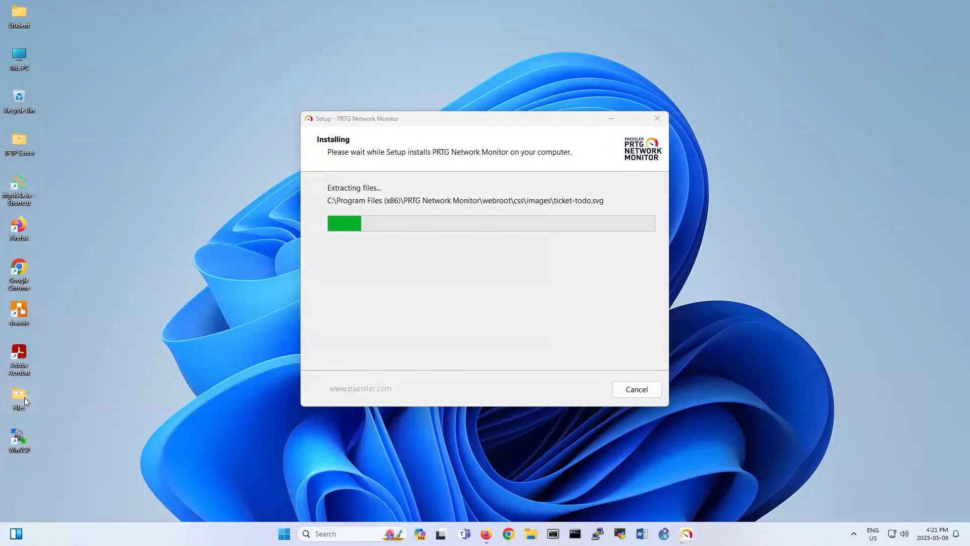
{"action": "double_click", "coordinate": [24, 397]}
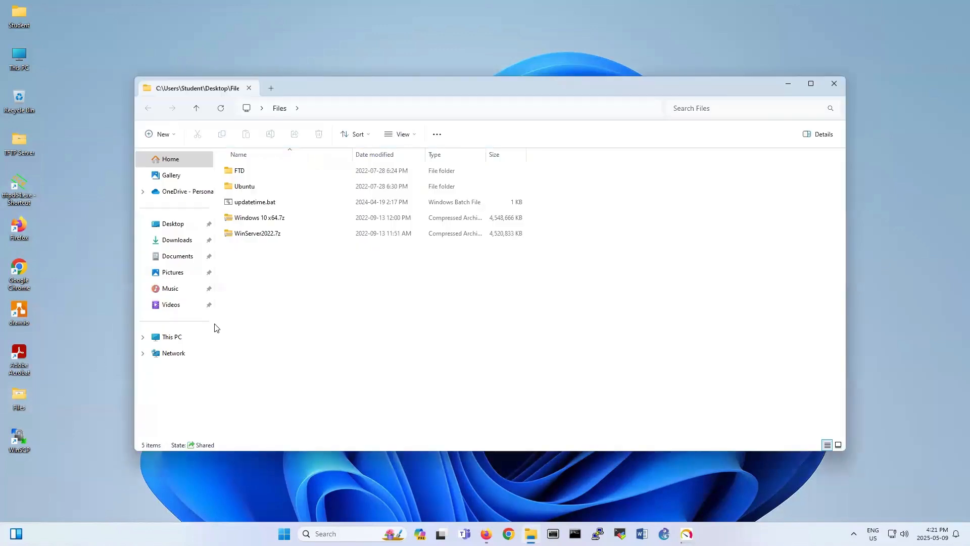
{"action": "left_click", "coordinate": [268, 218]}
{"action": "right_click", "coordinate": [269, 217]}
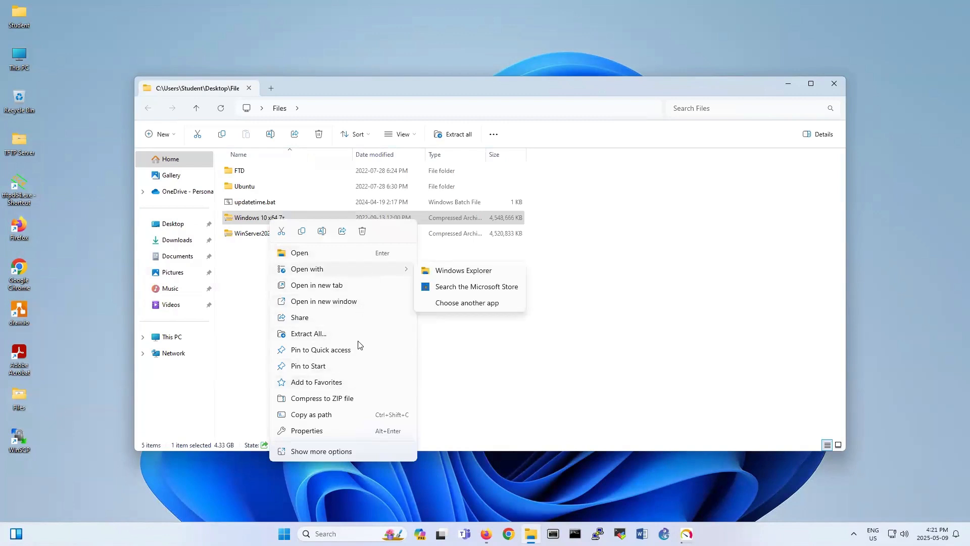
{"action": "left_click", "coordinate": [321, 451]}
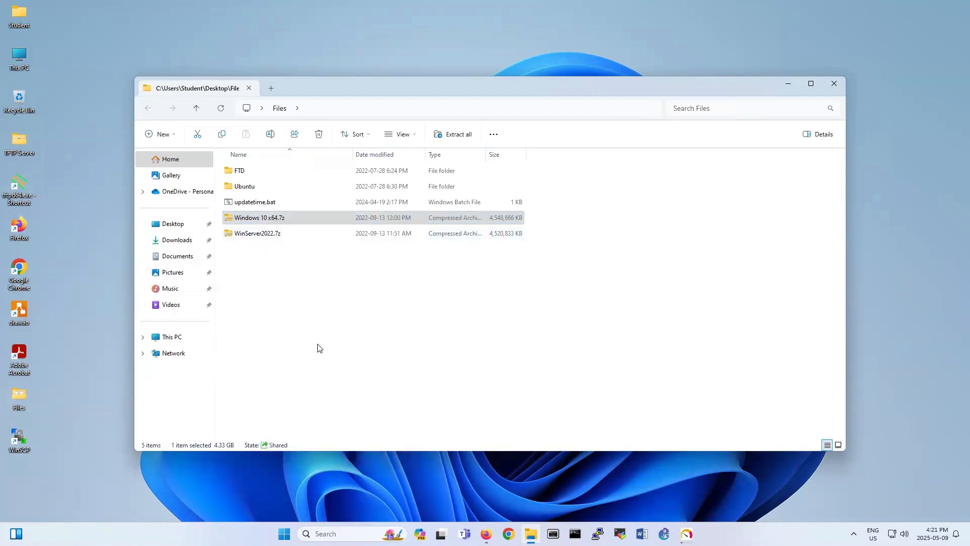
{"action": "mouse_move", "coordinate": [391, 296]}
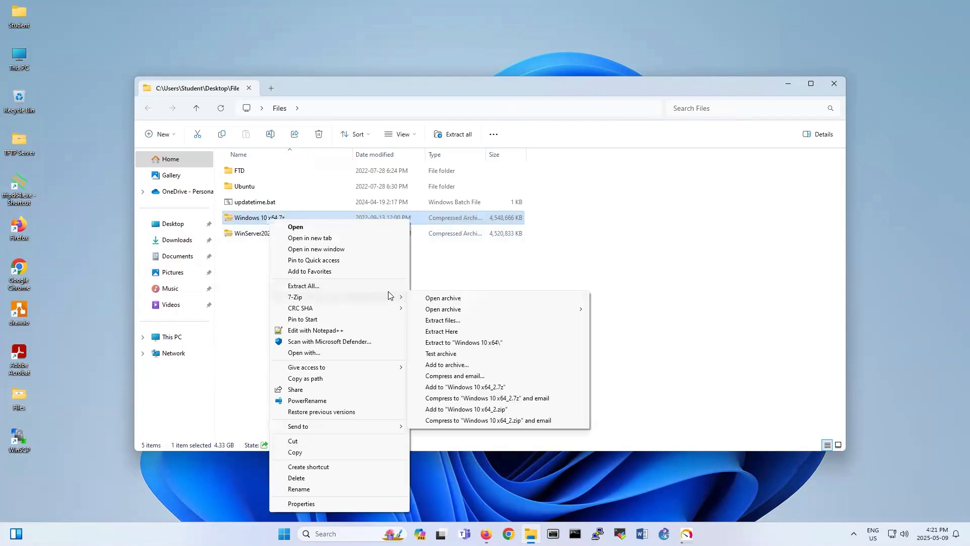
{"action": "left_click", "coordinate": [444, 332]}
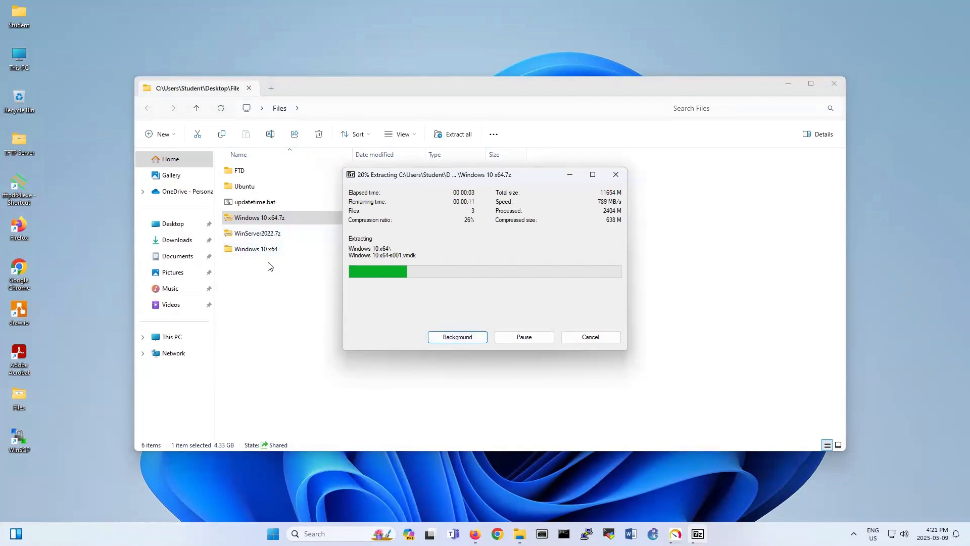
Launch VMware Workstation, open Files\Windows 10 x64\Windows 10 x64.vmx, and take ownership of it.
{"action": "left_click", "coordinate": [273, 534]}
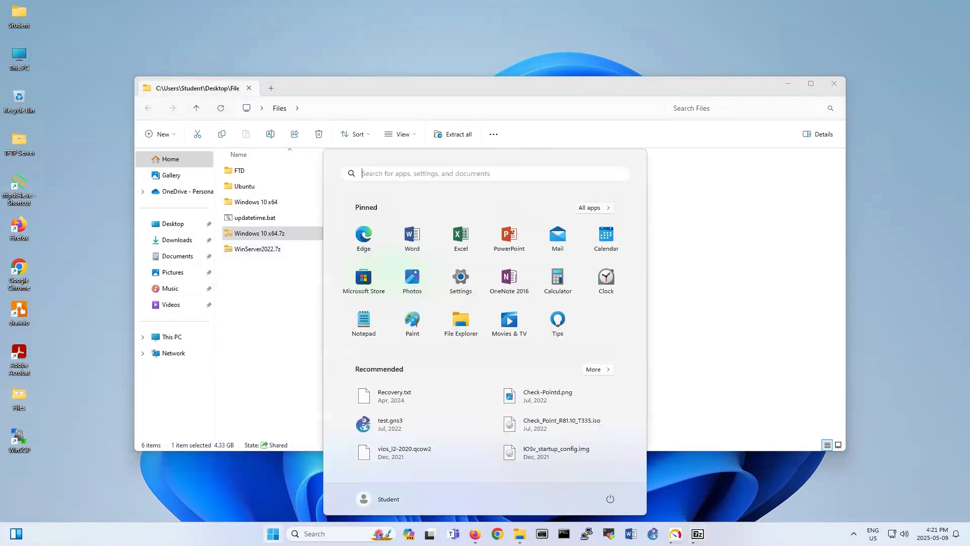
{"action": "type", "text": "vmware"}
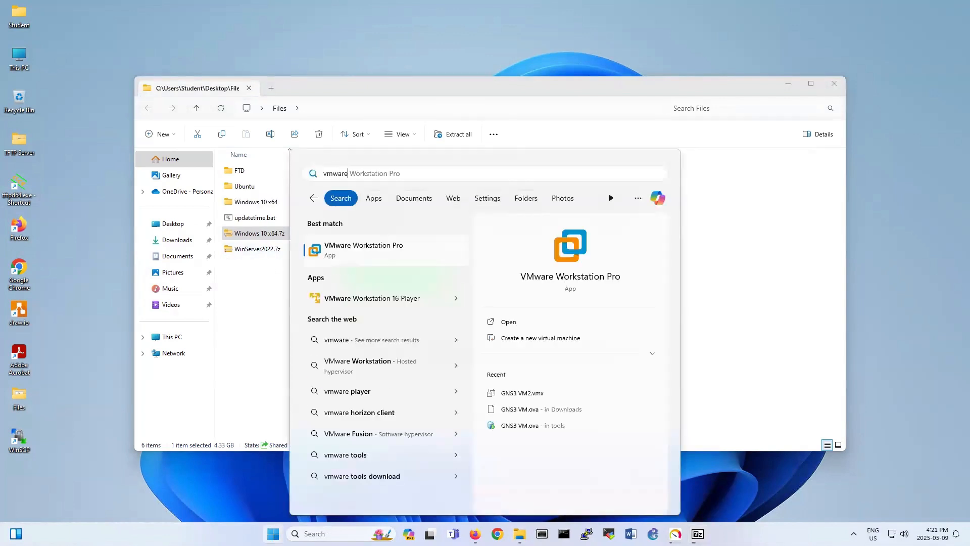
{"action": "key", "text": "Return"}
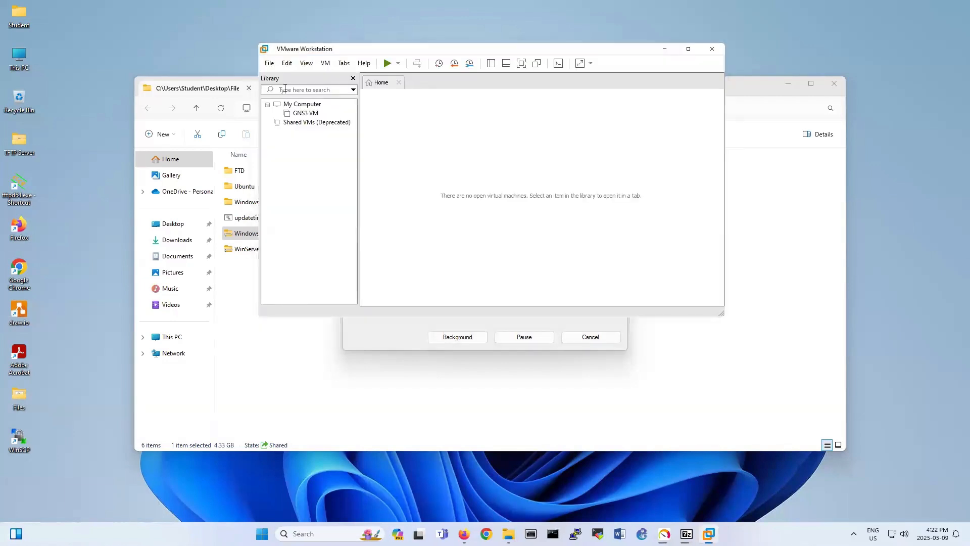
{"action": "left_click", "coordinate": [272, 66]}
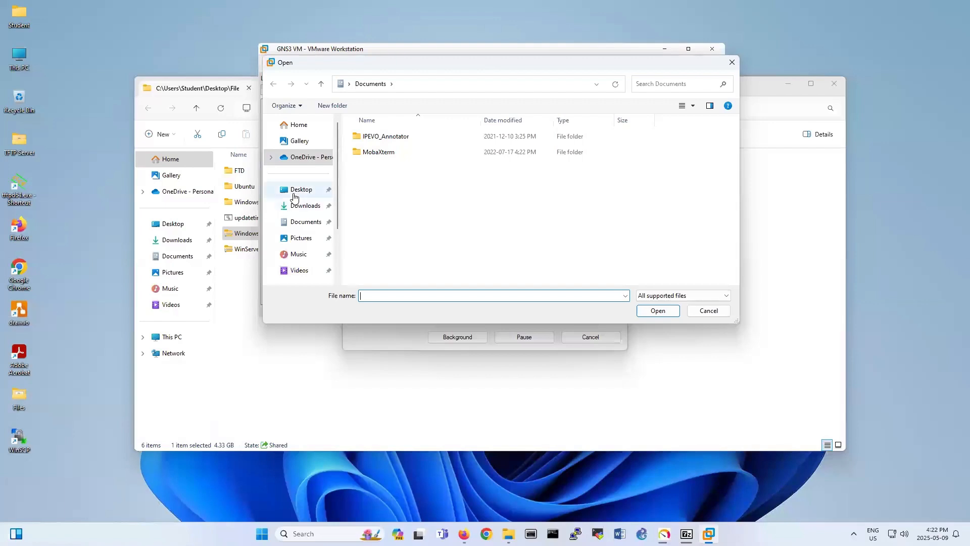
{"action": "left_click", "coordinate": [295, 197]}
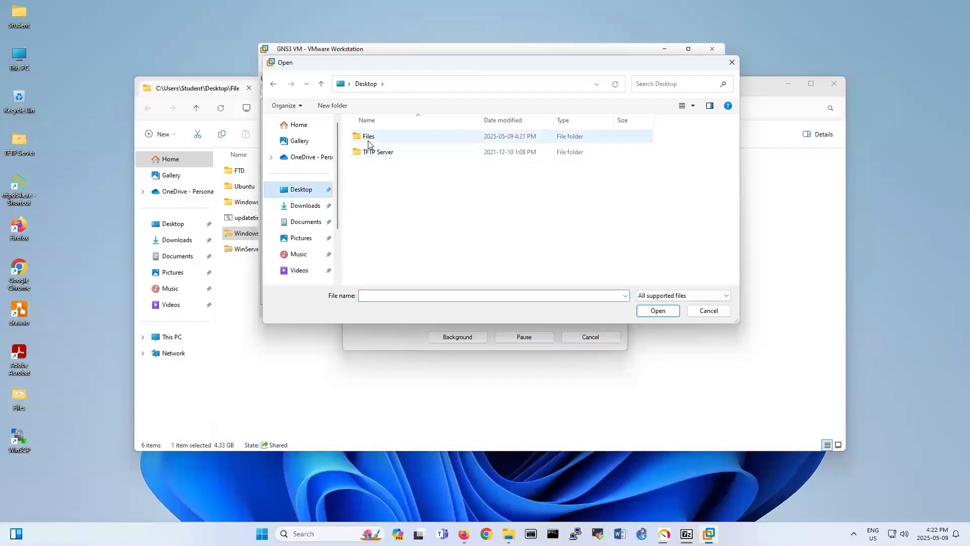
{"action": "double_click", "coordinate": [368, 137]}
{"action": "double_click", "coordinate": [378, 171]}
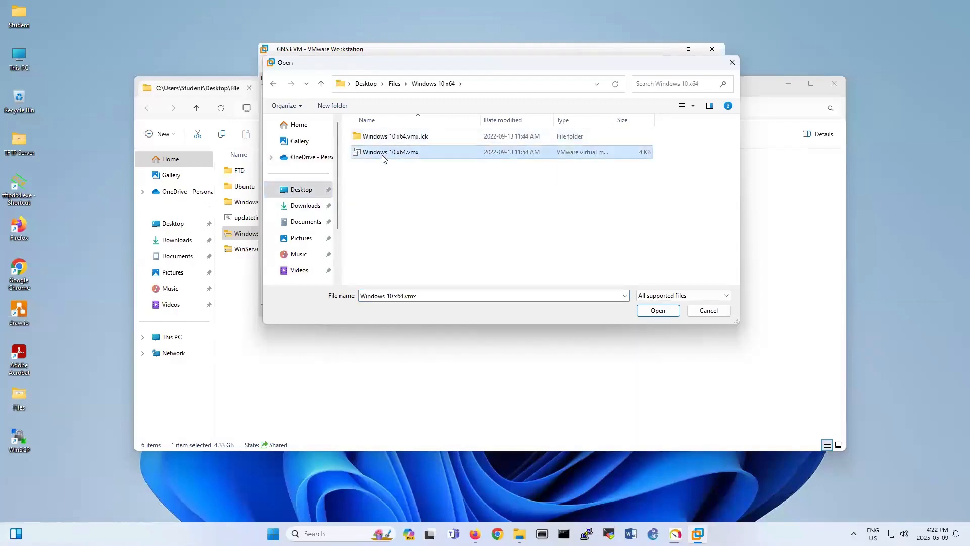
{"action": "double_click", "coordinate": [383, 154]}
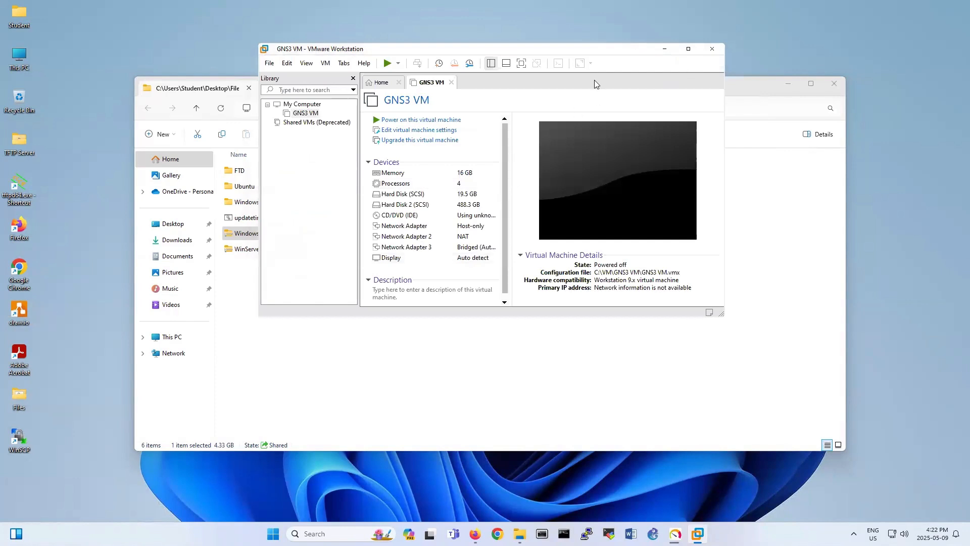
{"action": "left_click", "coordinate": [451, 83]}
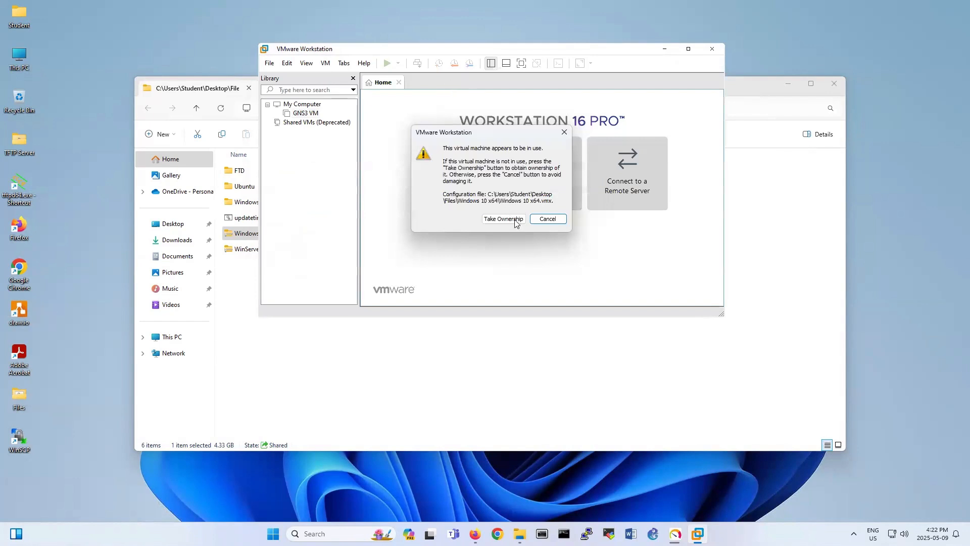
{"action": "left_click", "coordinate": [509, 221]}
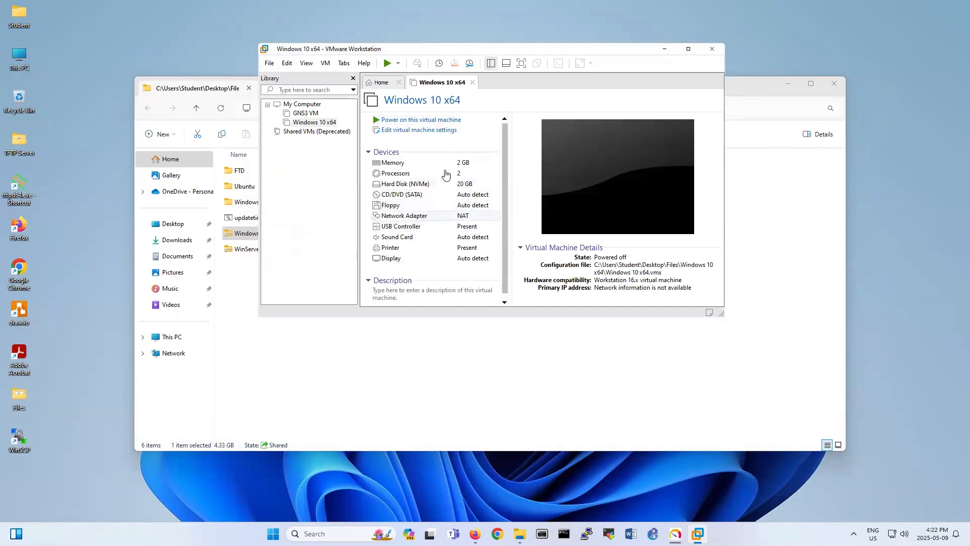
Raise the Windows 10 x64 VM's memory to 4 GB and power it on.
{"action": "double_click", "coordinate": [438, 163]}
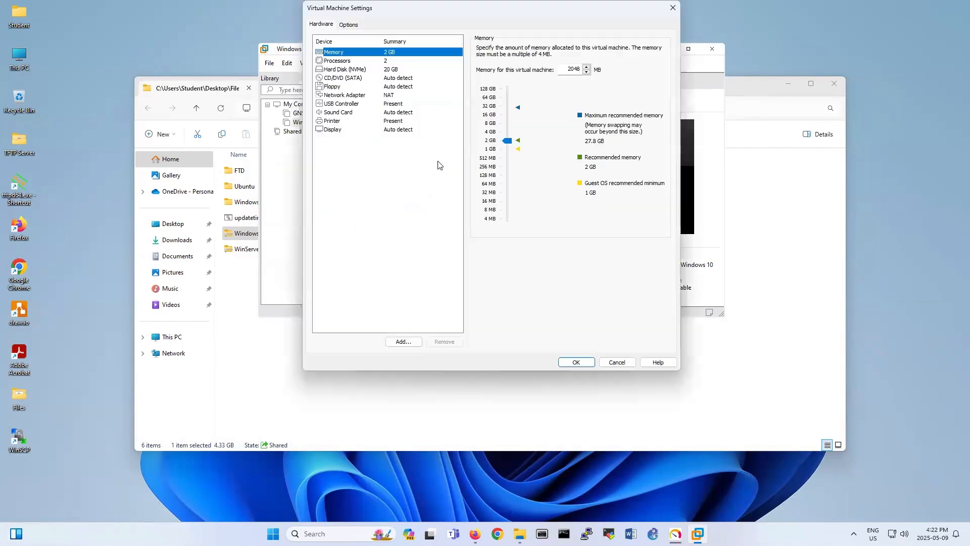
{"action": "left_click", "coordinate": [502, 133]}
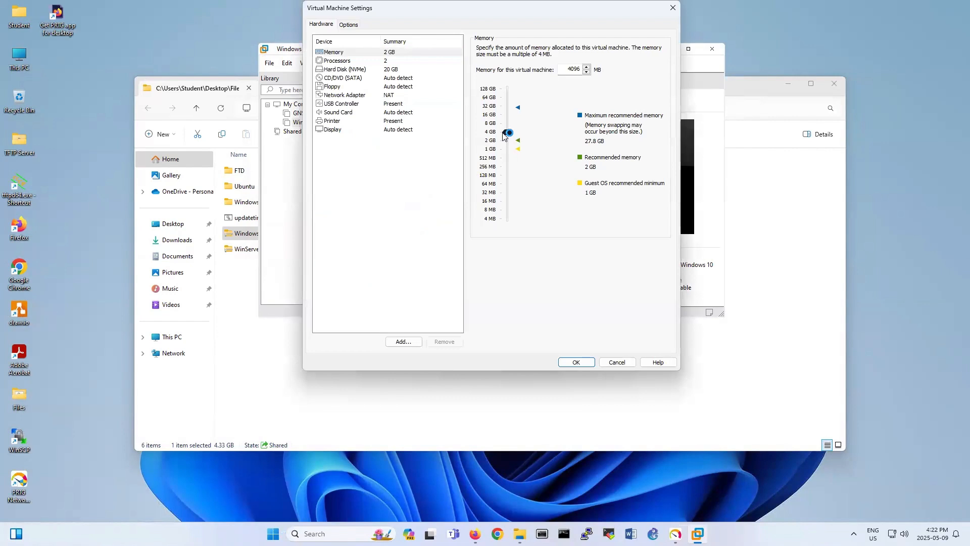
{"action": "left_click", "coordinate": [583, 363]}
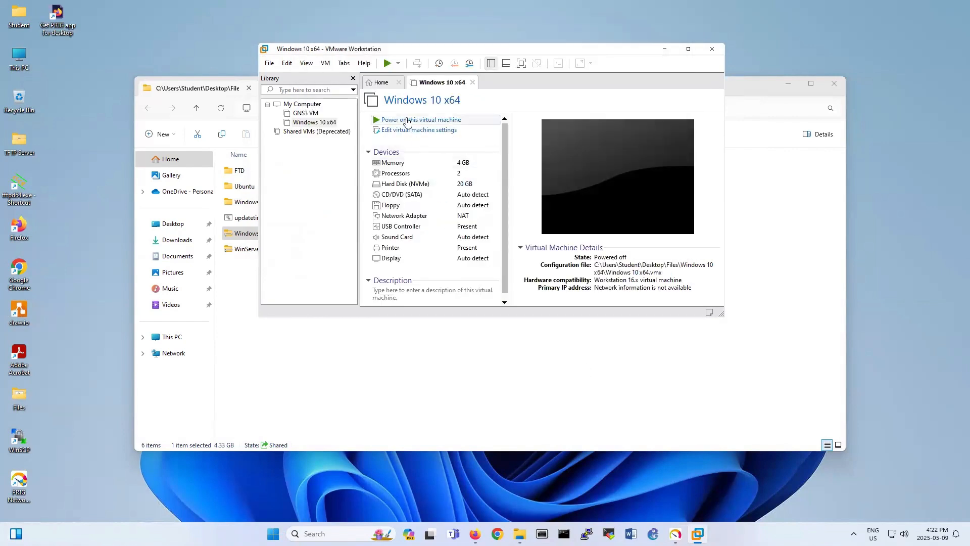
{"action": "left_click", "coordinate": [407, 120]}
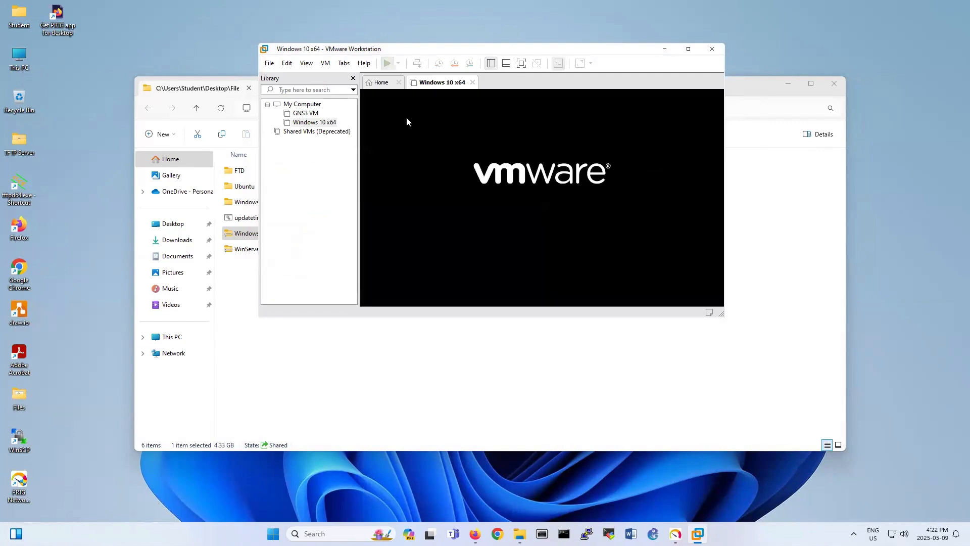
Answer the copied-VM and sata0:1 prompts, close File Explorer, and check PRTG installer progress.
{"action": "key", "text": "Return"}
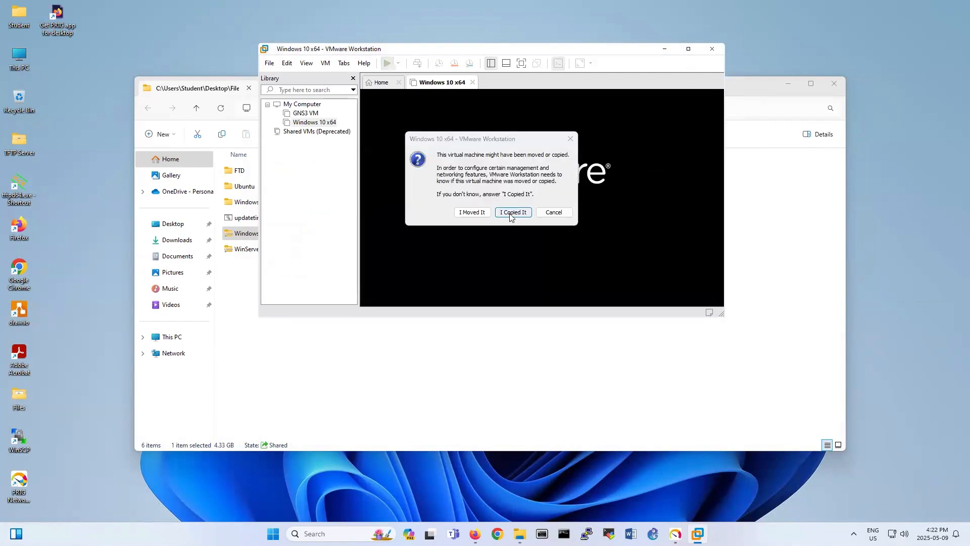
{"action": "left_click", "coordinate": [510, 205]}
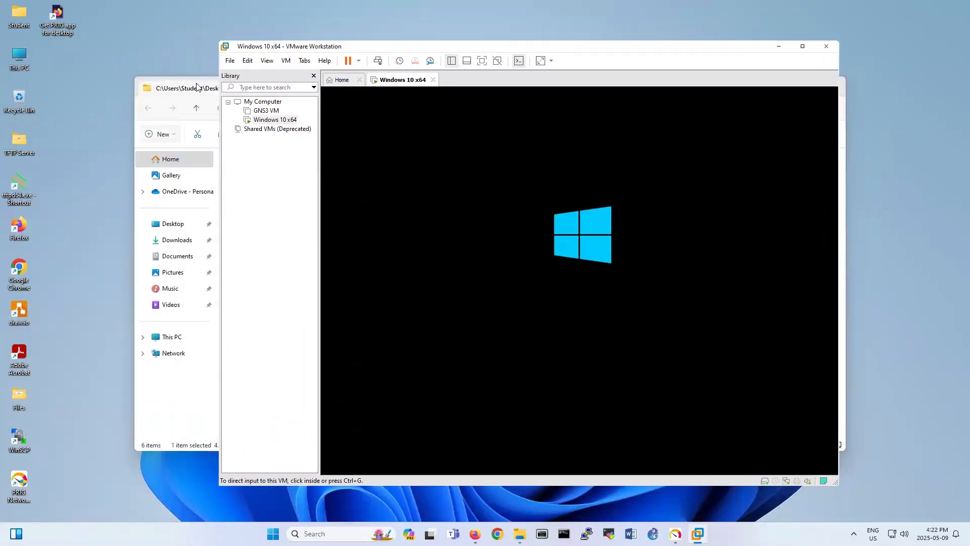
{"action": "left_click", "coordinate": [199, 88]}
{"action": "left_click", "coordinate": [834, 84]}
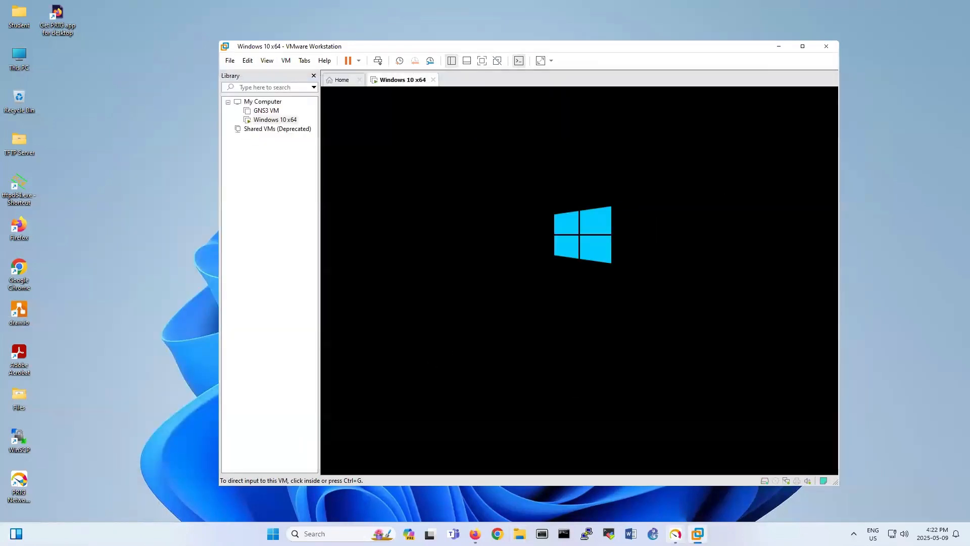
{"action": "left_click", "coordinate": [675, 533]}
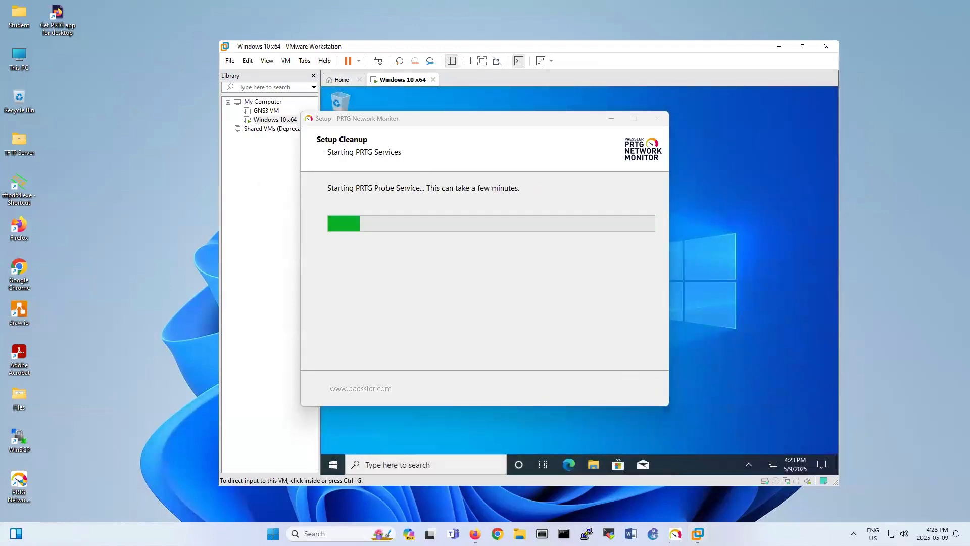
Dismiss the guest's licence-expiry warning and maximize the VMware window.
{"action": "left_click", "coordinate": [478, 97]}
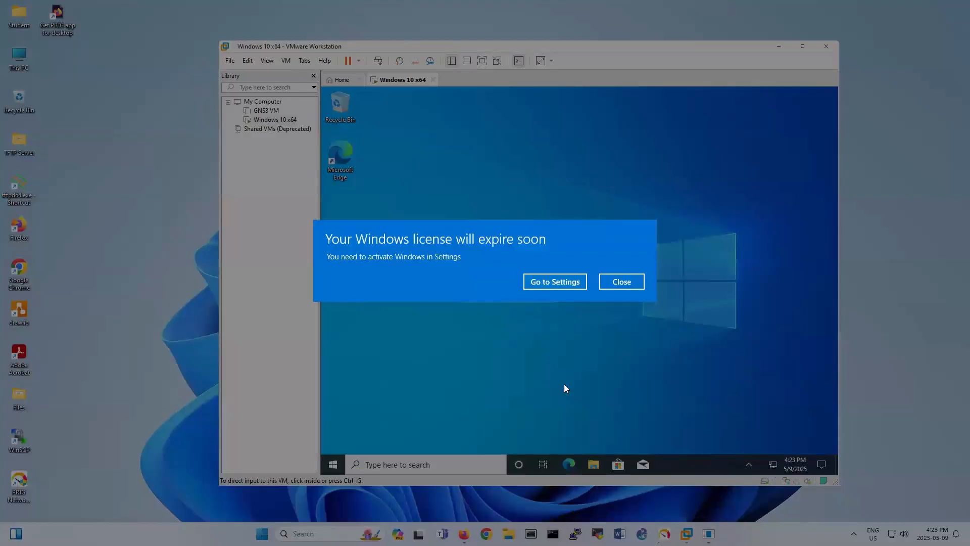
{"action": "left_click", "coordinate": [639, 281]}
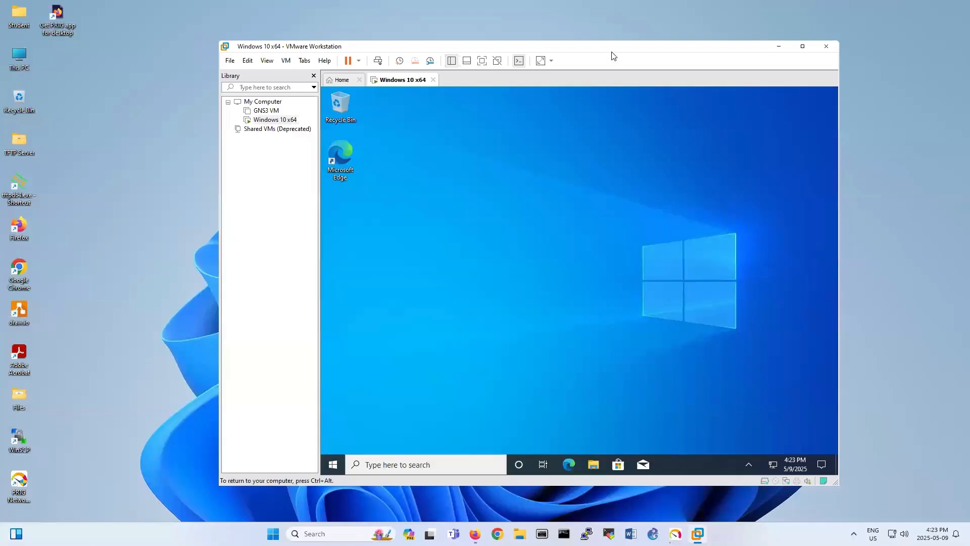
{"action": "left_click", "coordinate": [802, 47]}
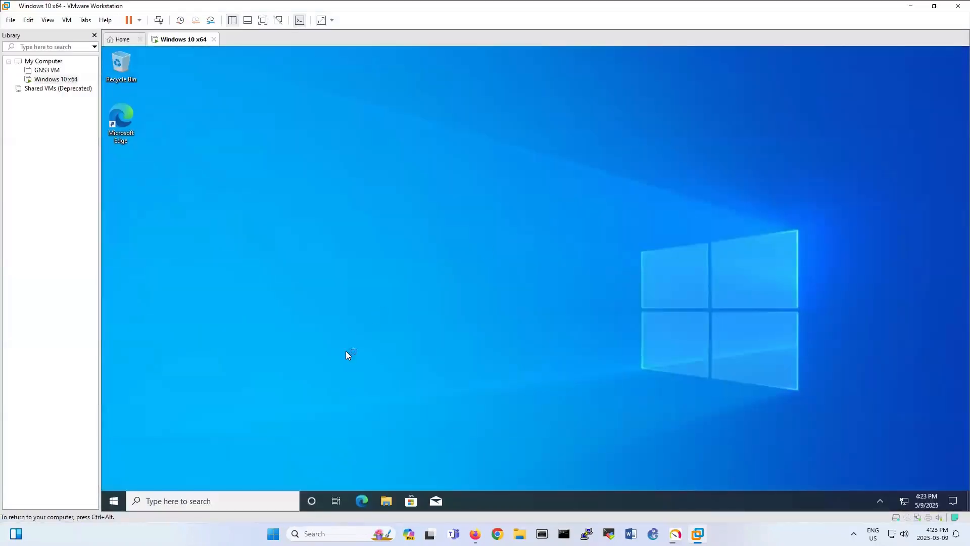
Search 'control' in the guest's Start menu to open Control Panel.
{"action": "left_click", "coordinate": [113, 502]}
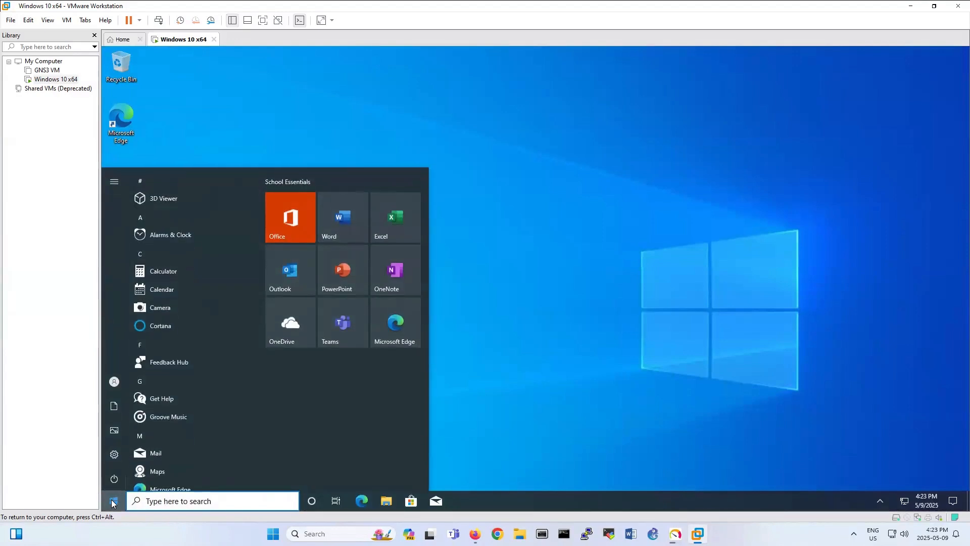
{"action": "type", "text": "add"}
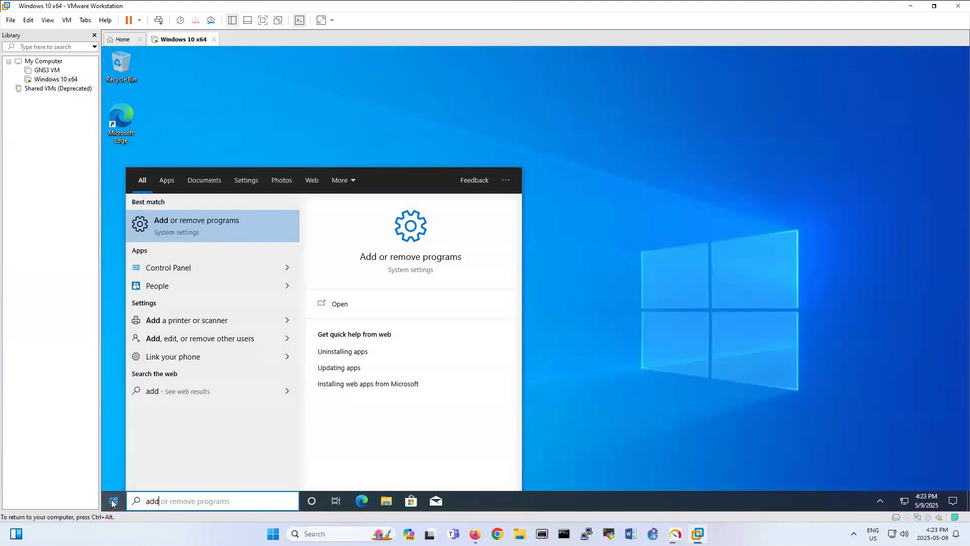
{"action": "key", "text": "BackSpace"}
{"action": "key", "text": "BackSpace"}
{"action": "key", "text": "BackSpace"}
{"action": "type", "text": "cont"}
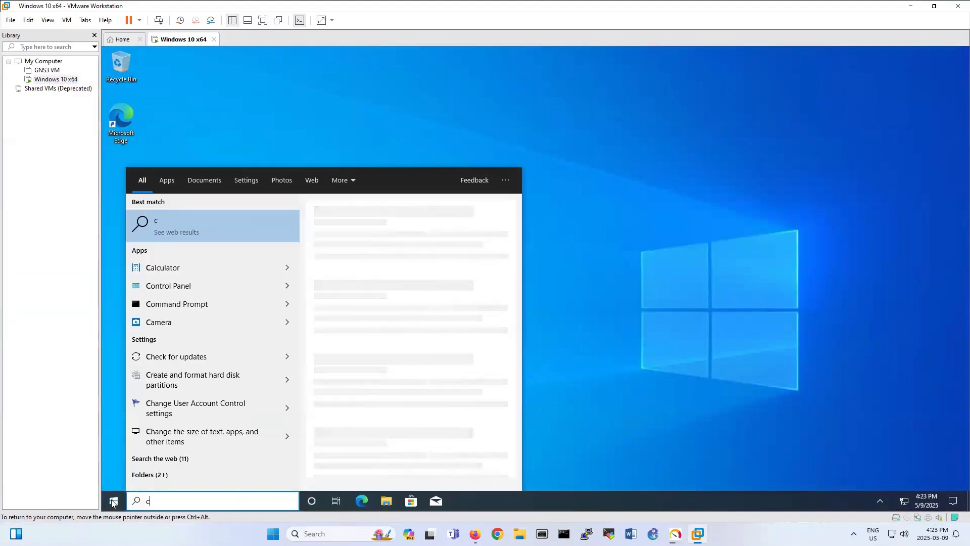
{"action": "type", "text": "rol"}
{"action": "key", "text": "Return"}
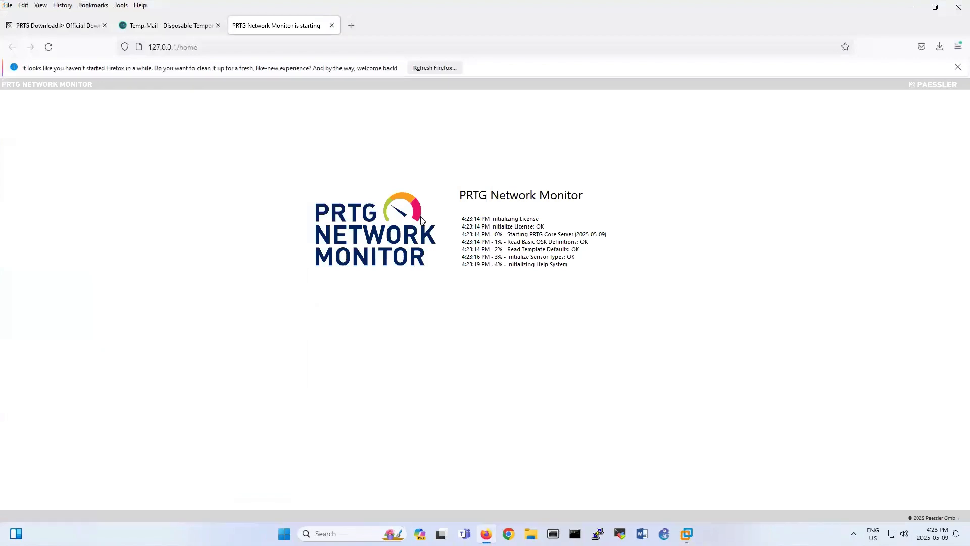
Minimize Firefox and view Control Panel items as Small icons, then go to Programs and Features.
{"action": "left_click", "coordinate": [911, 7]}
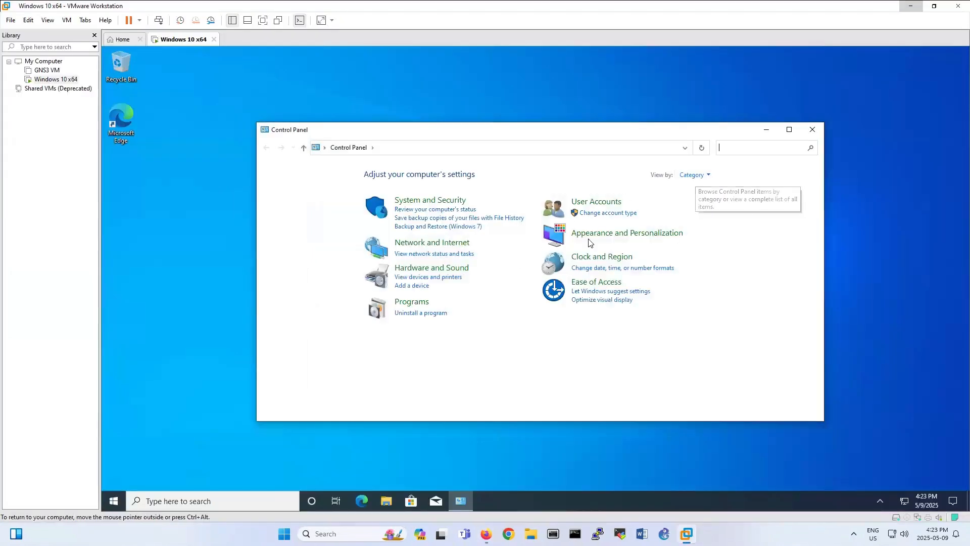
{"action": "left_click", "coordinate": [707, 177]}
{"action": "left_click", "coordinate": [706, 212]}
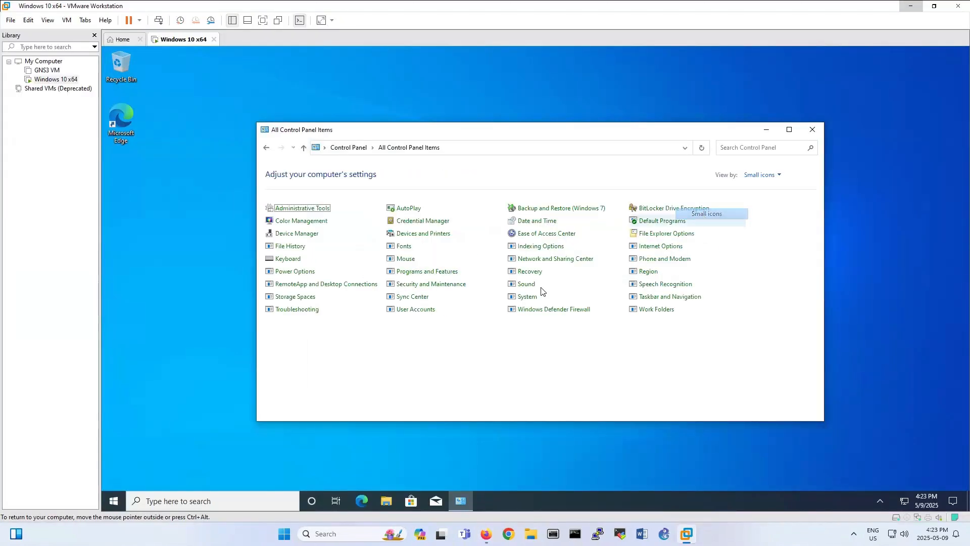
{"action": "left_click", "coordinate": [414, 274]}
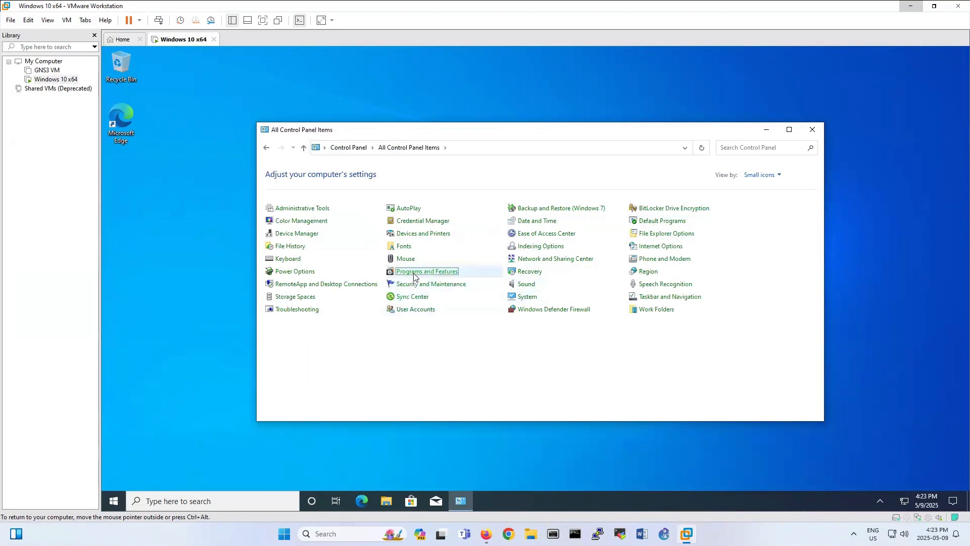
Scroll through the Windows Features list and cancel it without changes.
{"action": "left_click", "coordinate": [304, 204]}
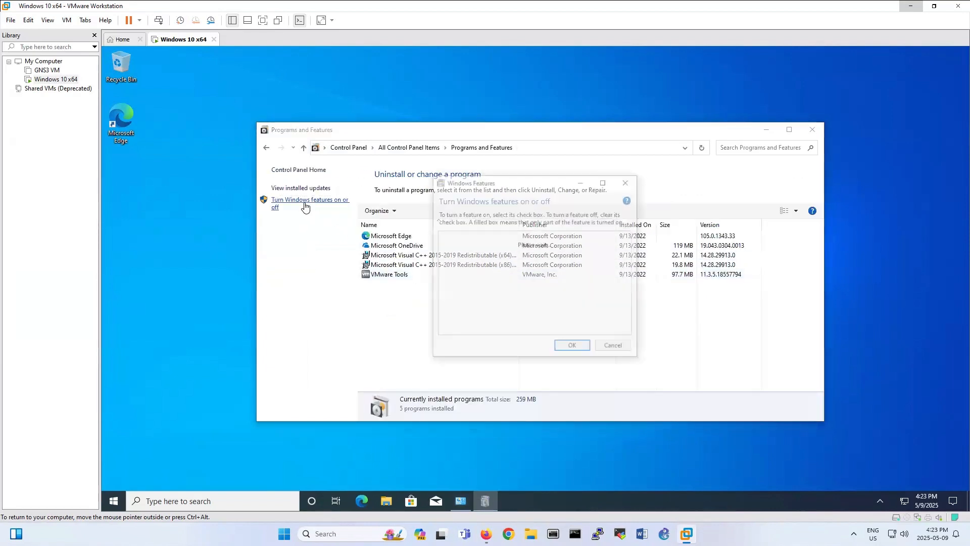
{"action": "scroll", "coordinate": [547, 266], "scroll_direction": "down", "scroll_amount": 3}
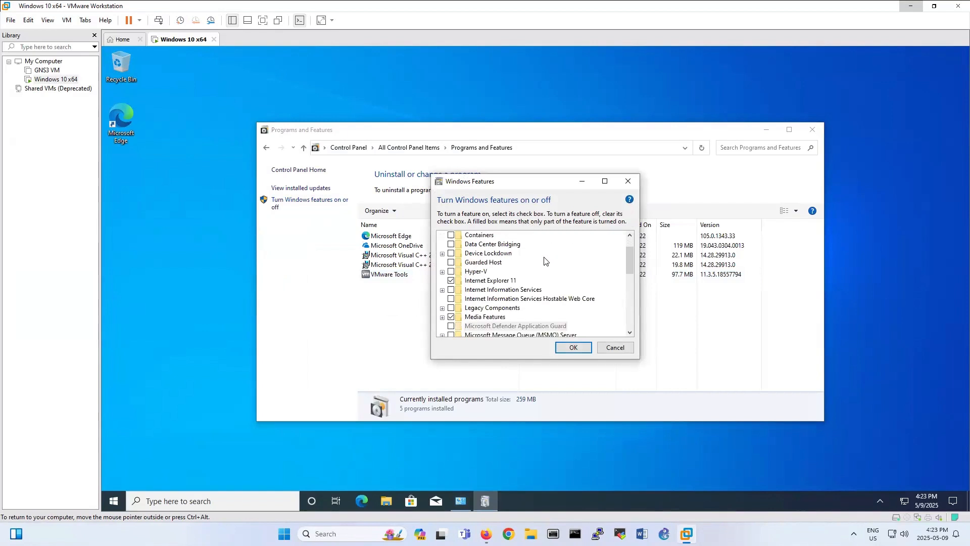
{"action": "scroll", "coordinate": [548, 296], "scroll_direction": "down", "scroll_amount": 1}
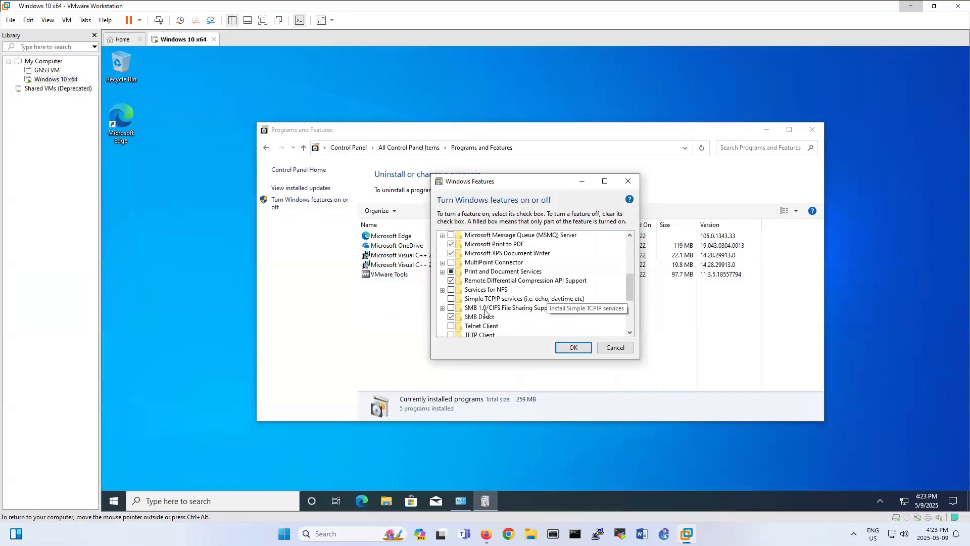
{"action": "scroll", "coordinate": [525, 306], "scroll_direction": "down", "scroll_amount": 1}
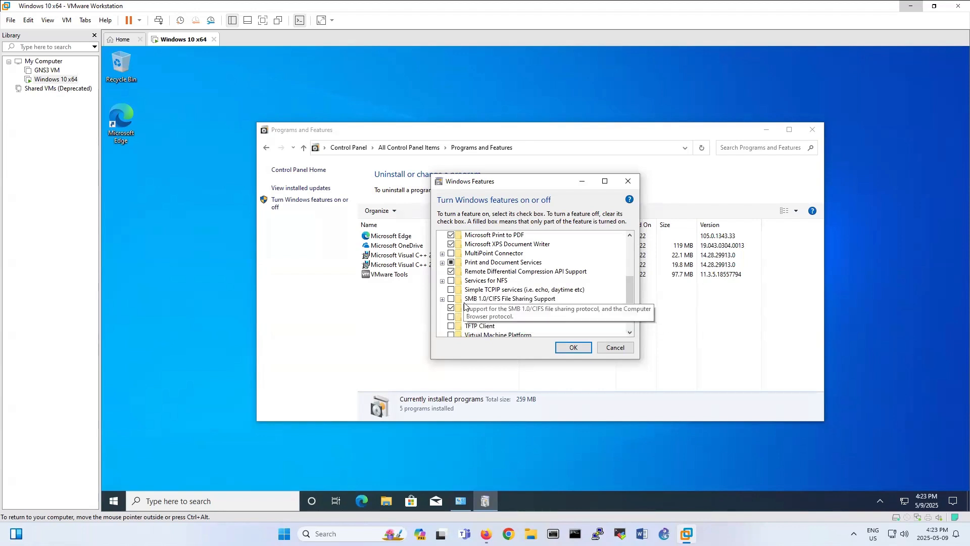
{"action": "left_click", "coordinate": [611, 348]}
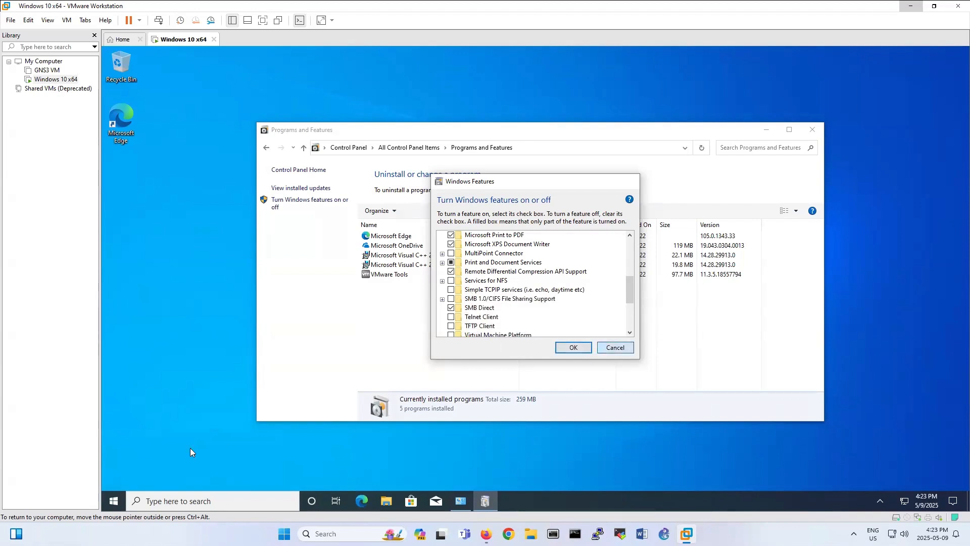
{"action": "left_click", "coordinate": [115, 500]}
Search 'feature' to reach the guest's Optional features settings page.
{"action": "type", "text": "f"}
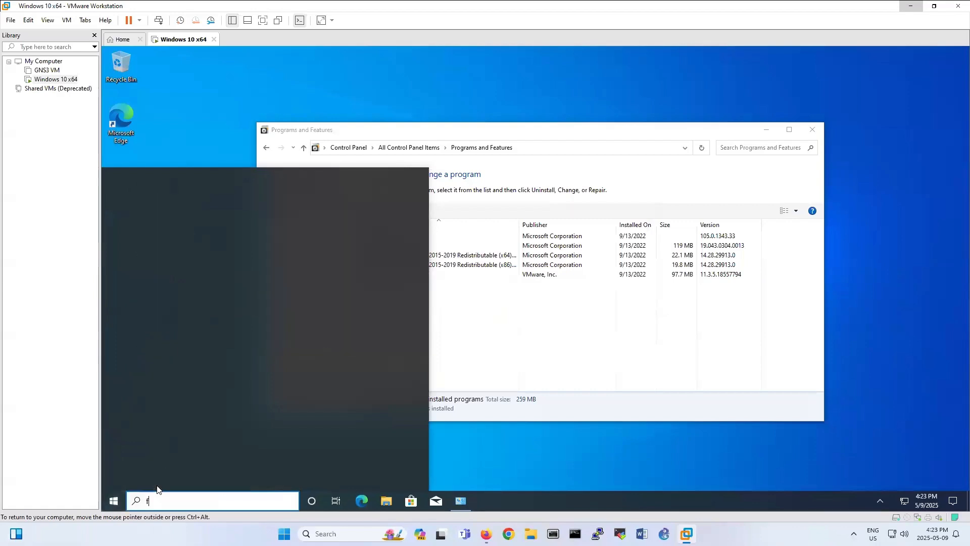
{"action": "type", "text": "eature"}
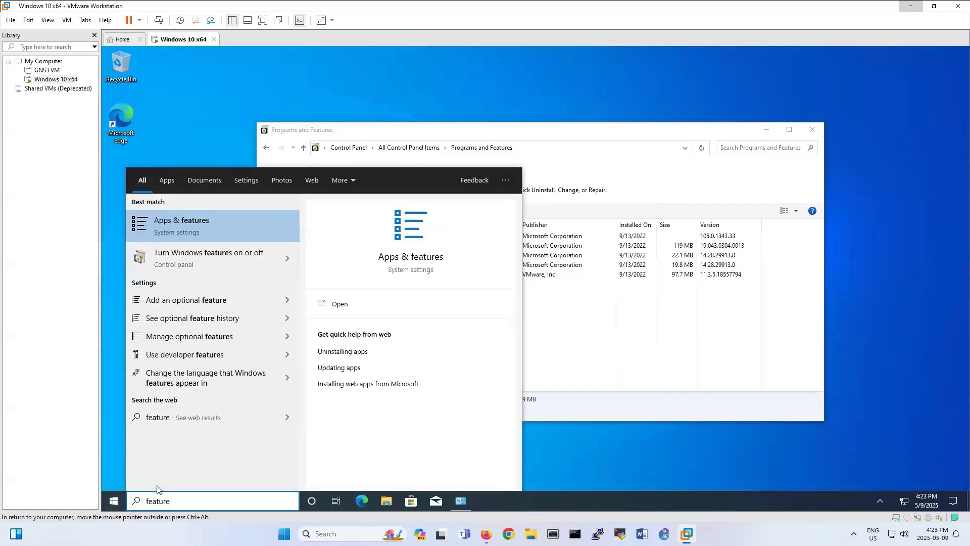
{"action": "key", "text": "Return"}
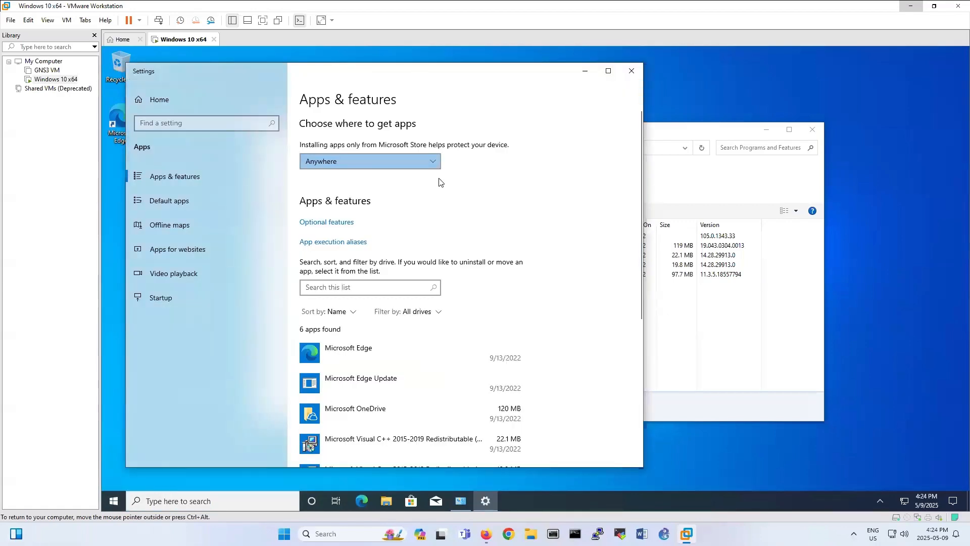
{"action": "left_click", "coordinate": [351, 243]}
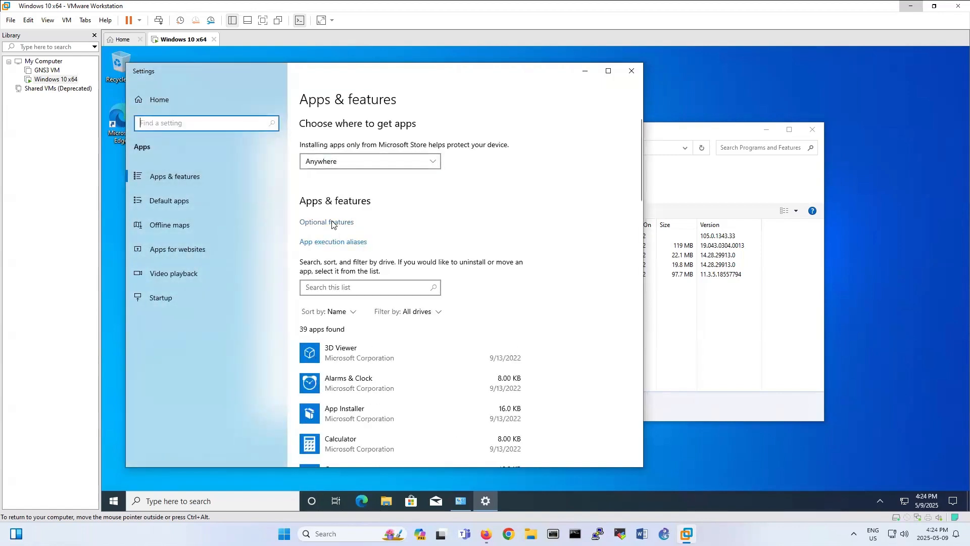
{"action": "left_click", "coordinate": [335, 225]}
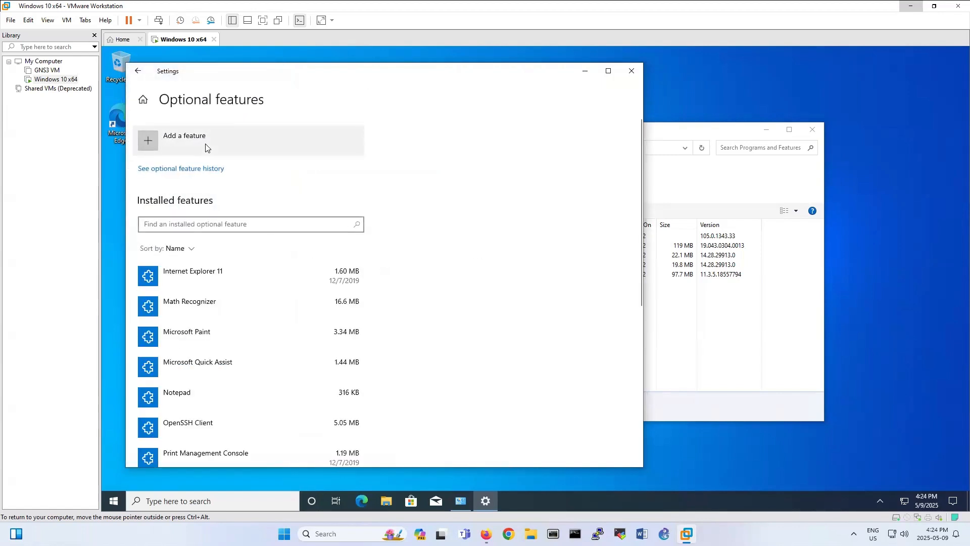
Add and install the SNMP optional feature, then close Programs and Features.
{"action": "left_click", "coordinate": [255, 139]}
{"action": "type", "text": "snm"}
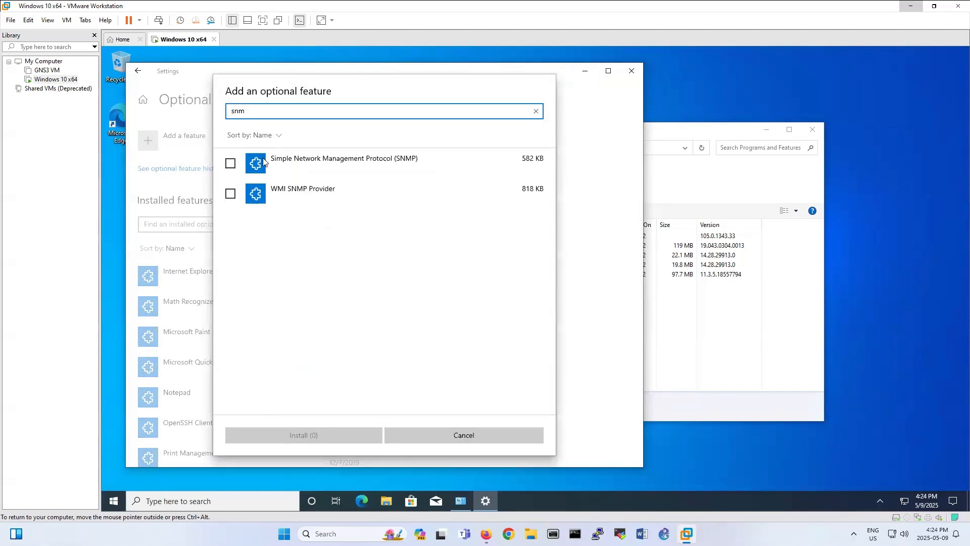
{"action": "left_click", "coordinate": [231, 166]}
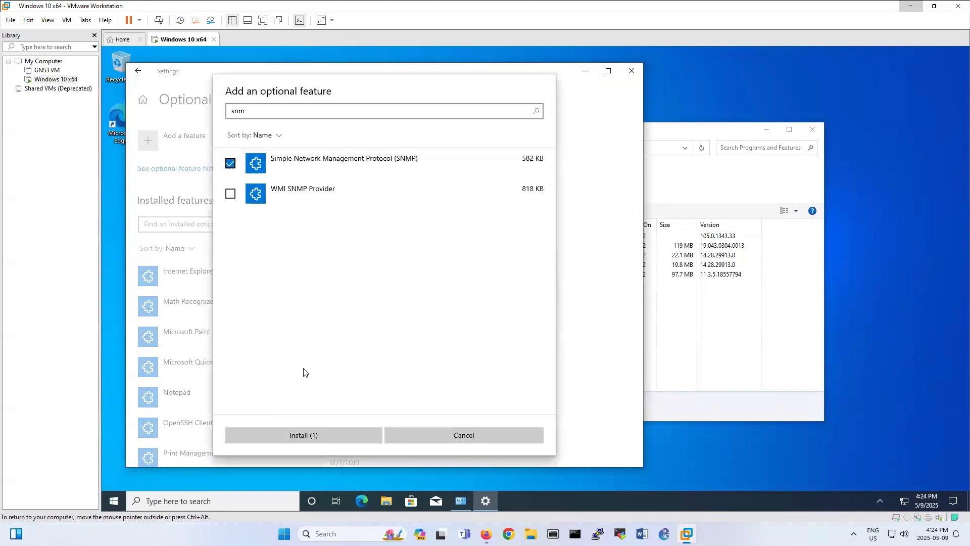
{"action": "left_click", "coordinate": [317, 430]}
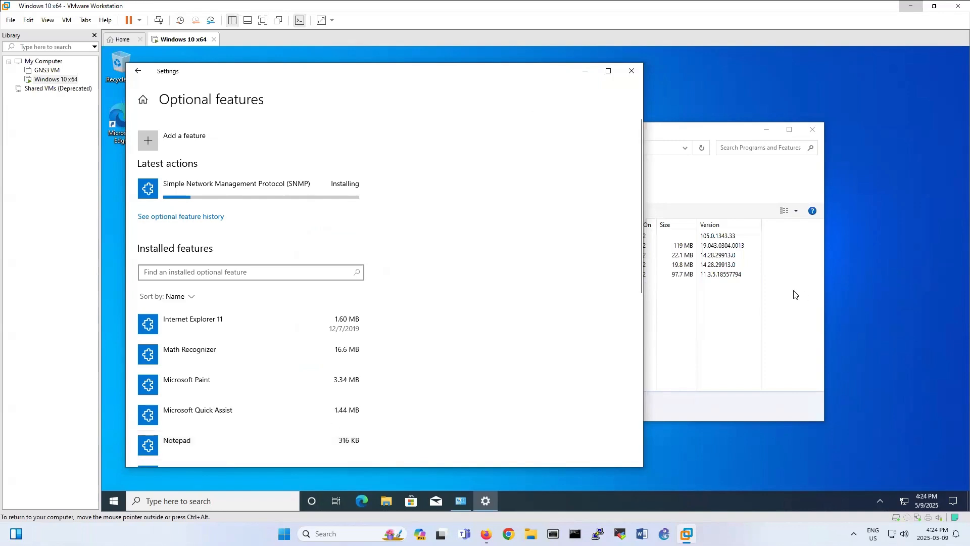
{"action": "left_click", "coordinate": [794, 313]}
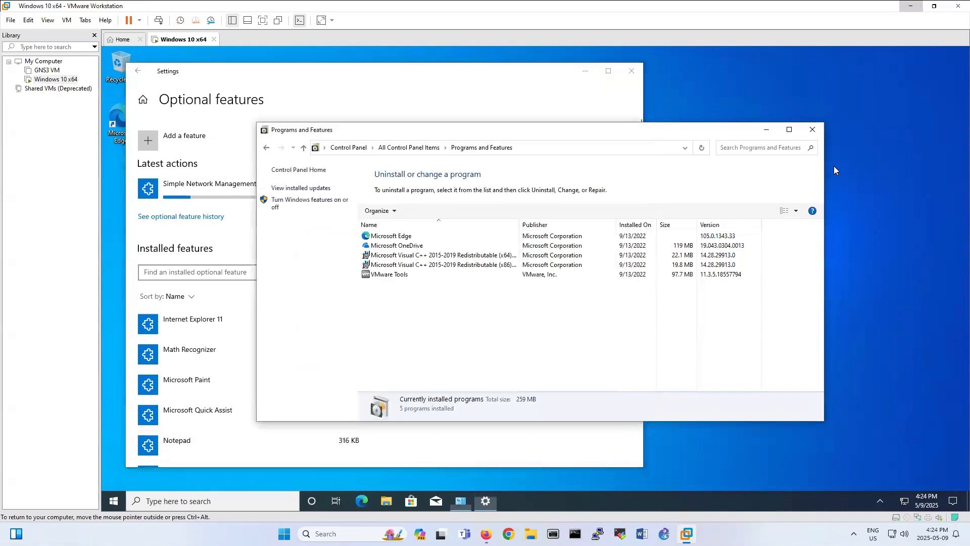
{"action": "left_click", "coordinate": [811, 130]}
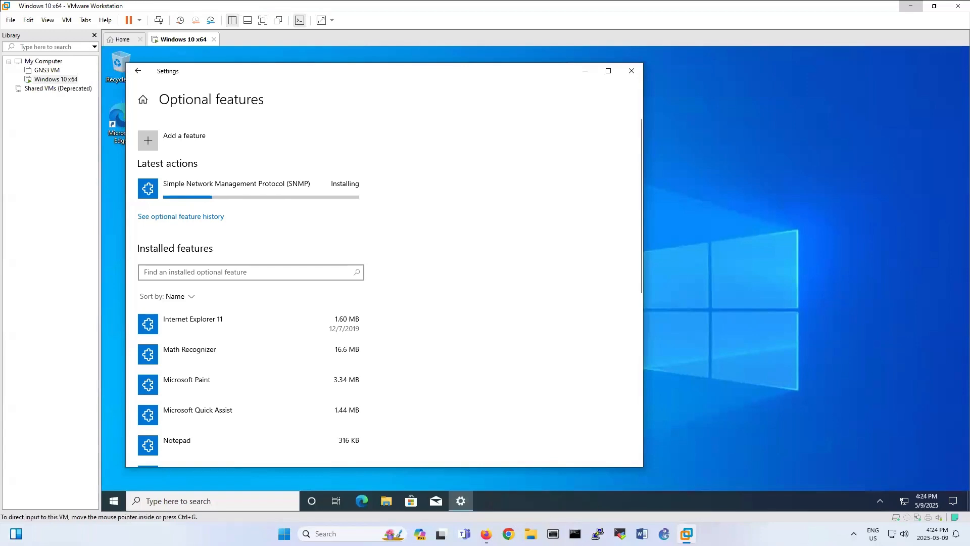
Log in to the PRTG web interface in Firefox with the prefilled credentials.
{"action": "left_click", "coordinate": [487, 533]}
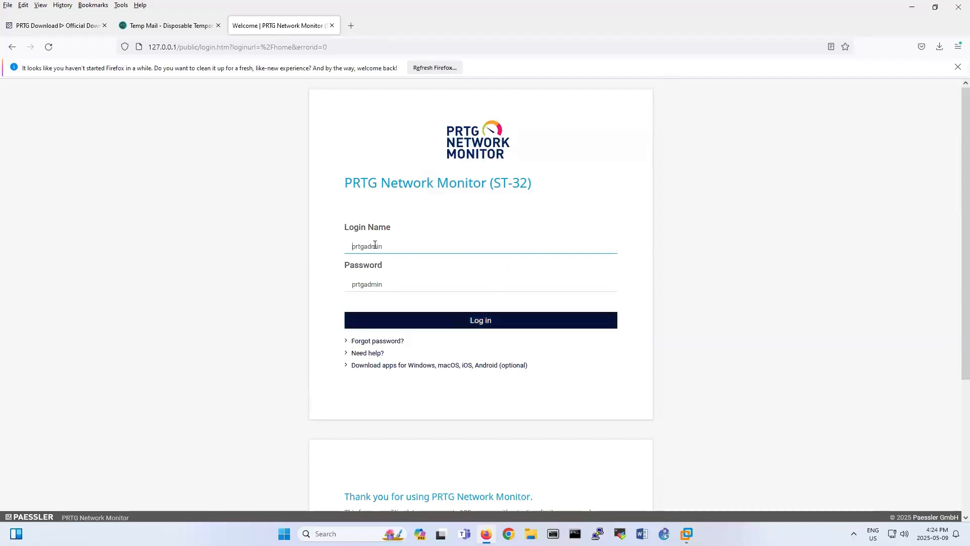
{"action": "left_click_drag", "start_coordinate": [382, 246], "coordinate": [347, 244]}
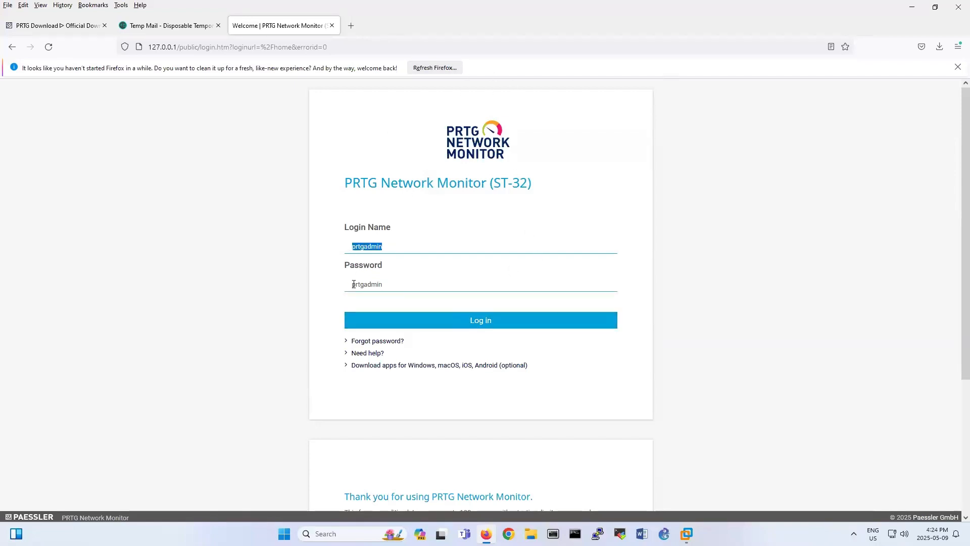
{"action": "left_click_drag", "start_coordinate": [387, 289], "coordinate": [353, 285]}
{"action": "left_click", "coordinate": [362, 247]}
{"action": "key", "text": "ctrl+a"}
{"action": "left_click", "coordinate": [379, 281]}
{"action": "key", "text": "ctrl+a"}
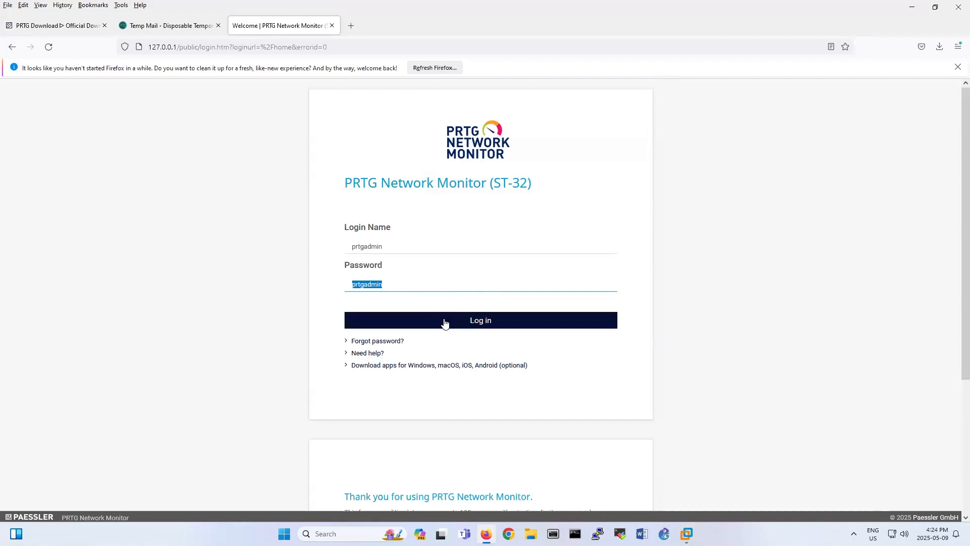
{"action": "left_click", "coordinate": [444, 323]}
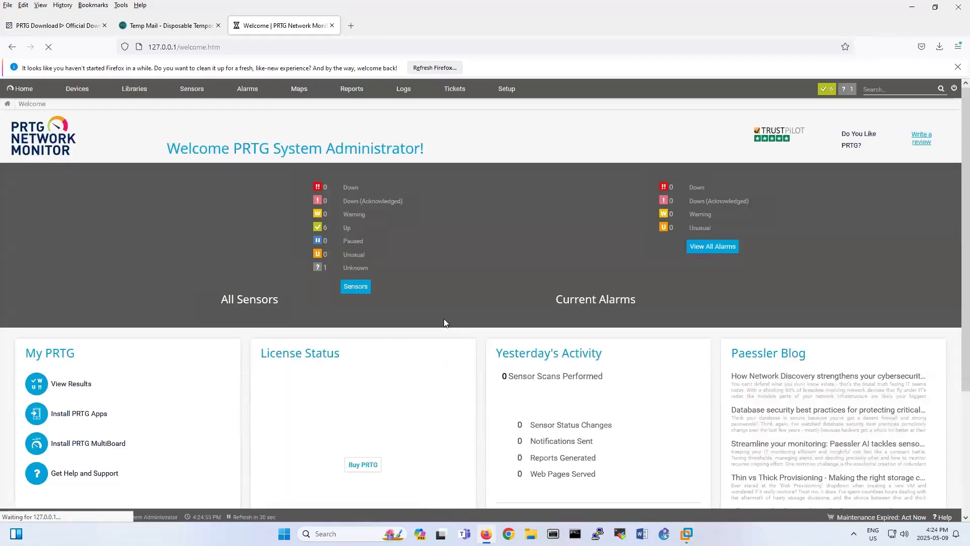
Dismiss the refresh bar, help panel, password and SSL/TLS notices, and background-tasks popup.
{"action": "left_click", "coordinate": [957, 67]}
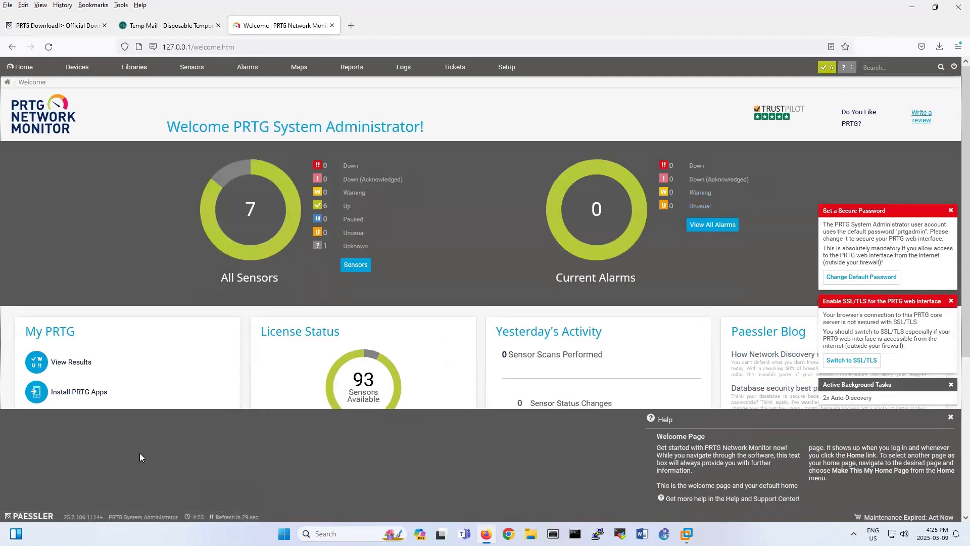
{"action": "left_click", "coordinate": [950, 417]}
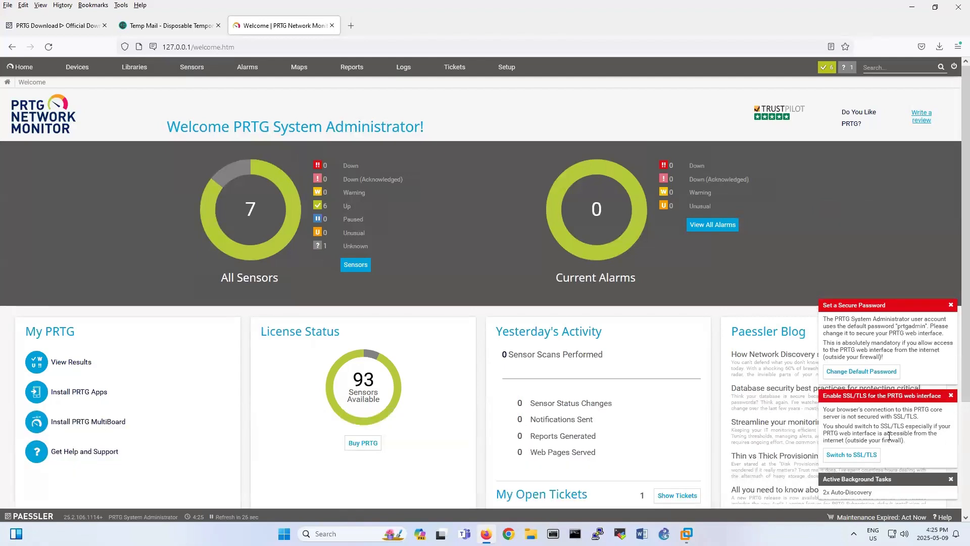
{"action": "left_click", "coordinate": [951, 305]}
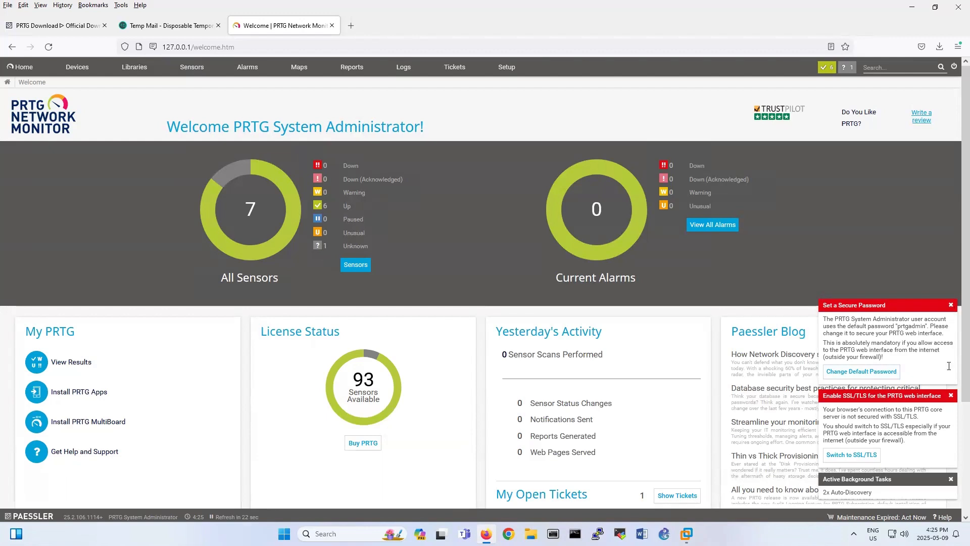
{"action": "left_click", "coordinate": [949, 396]}
{"action": "left_click", "coordinate": [949, 478]}
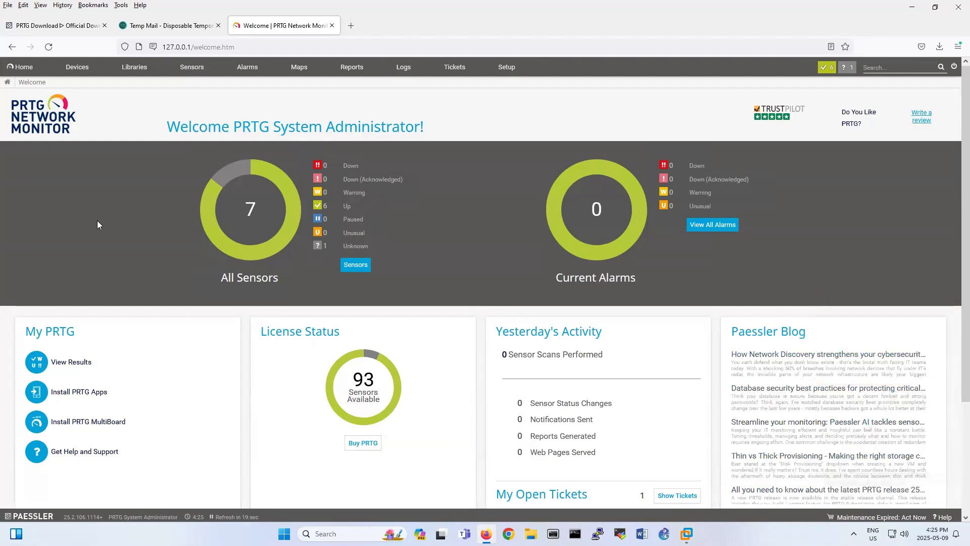
{"action": "scroll", "coordinate": [480, 230], "scroll_direction": "down", "scroll_amount": 3}
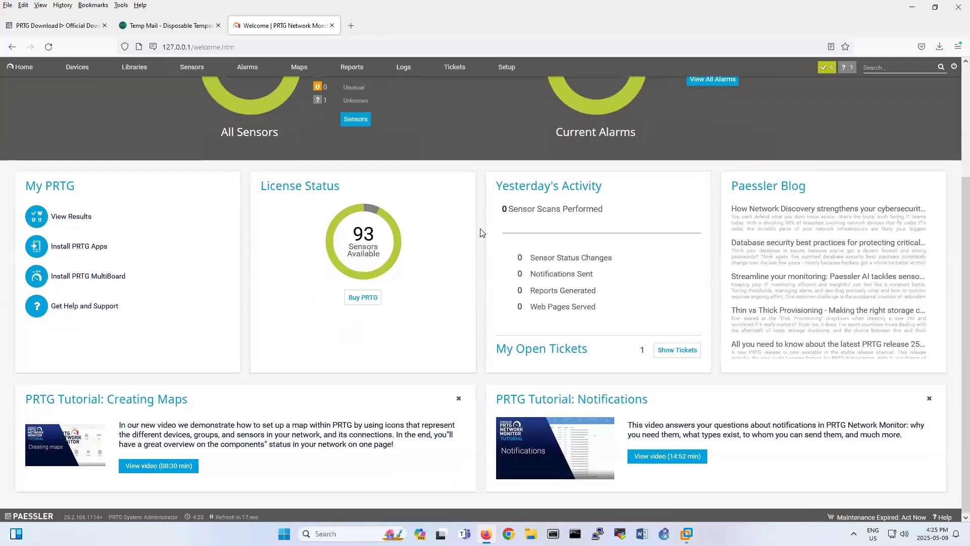
{"action": "mouse_move", "coordinate": [343, 258]}
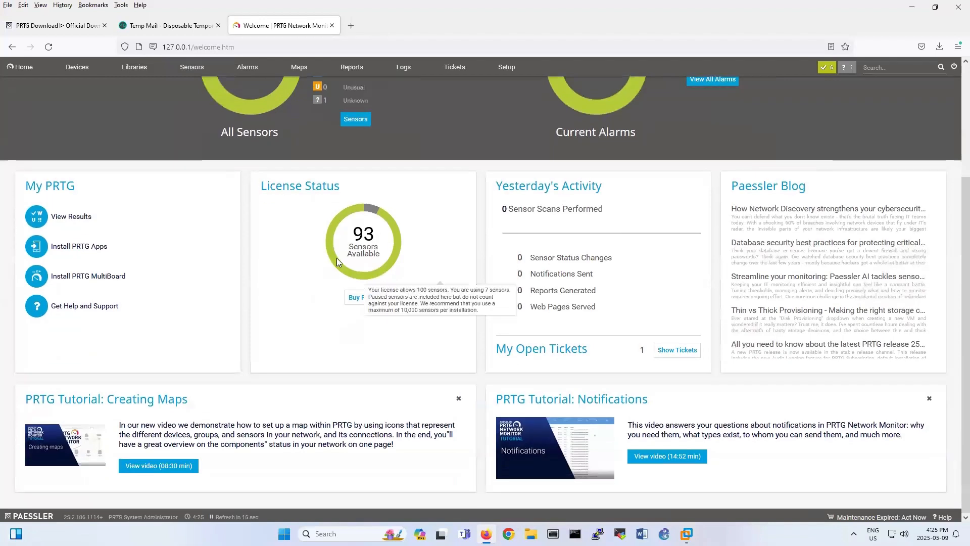
{"action": "double_click", "coordinate": [365, 234]}
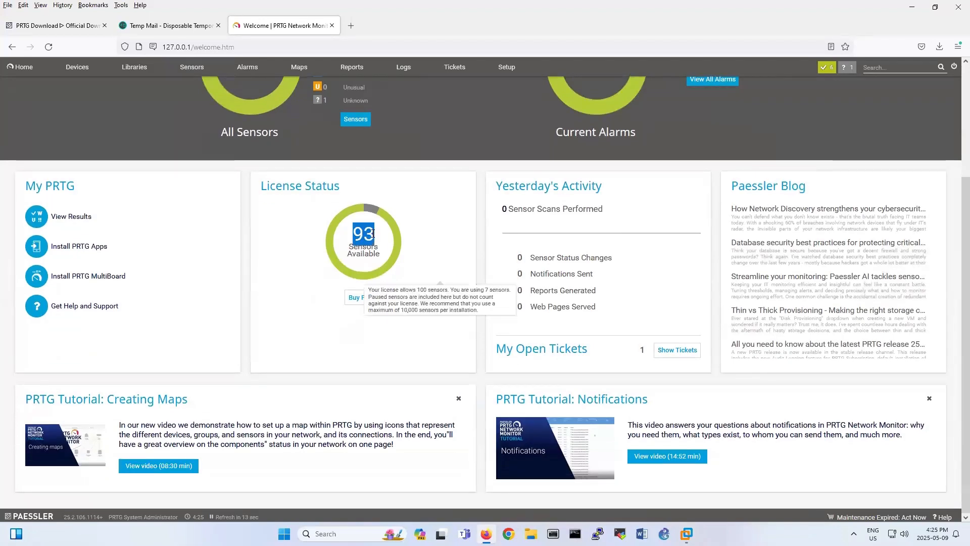
{"action": "scroll", "coordinate": [374, 234], "scroll_direction": "up", "scroll_amount": 3}
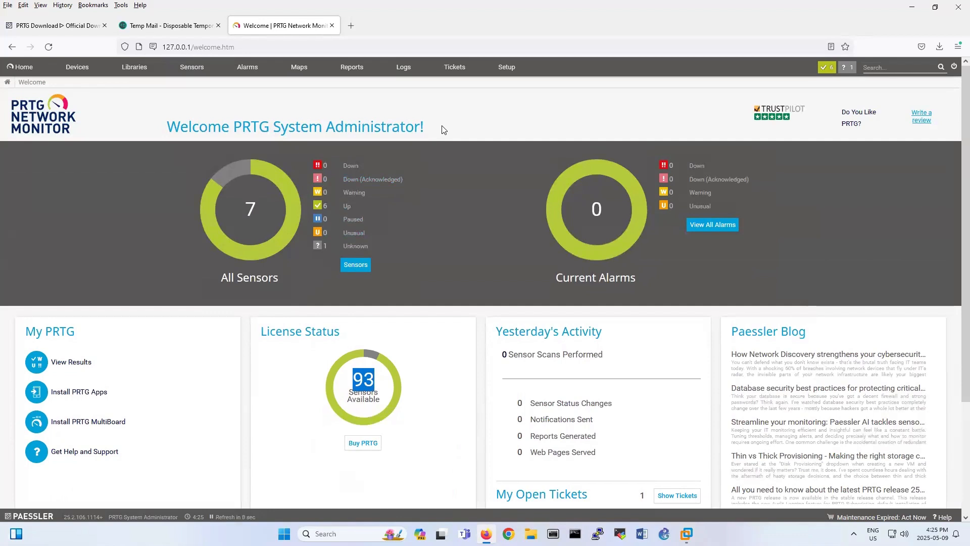
Open the Root device tree and collapse Network Infrastructure, both ST-32 hosts and VMware Hosts.
{"action": "left_click", "coordinate": [75, 74]}
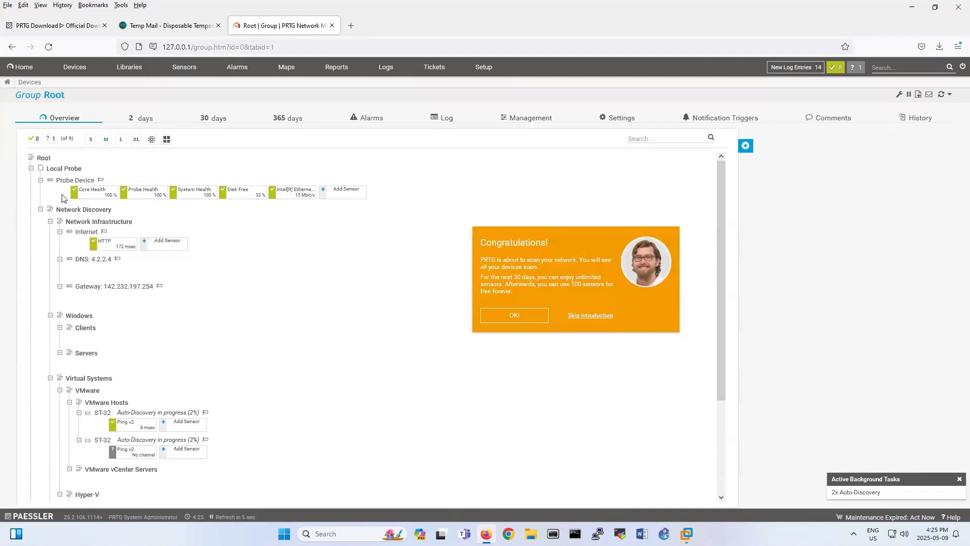
{"action": "left_click", "coordinate": [586, 317]}
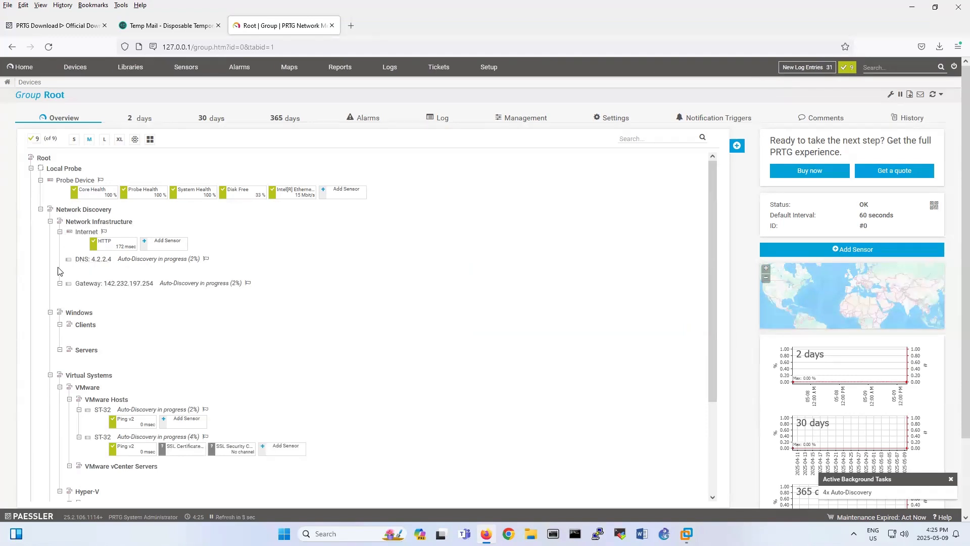
{"action": "left_click", "coordinate": [50, 222]}
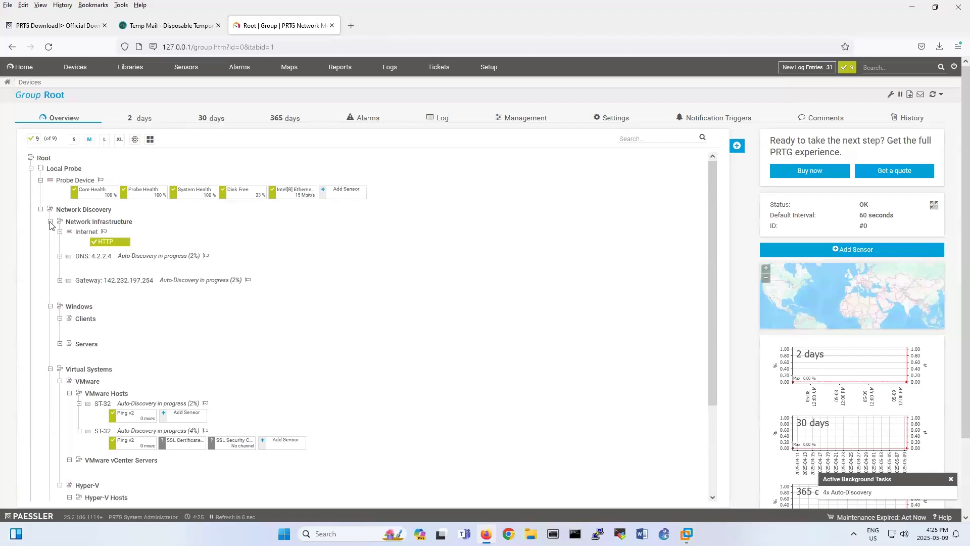
{"action": "left_click", "coordinate": [50, 222]}
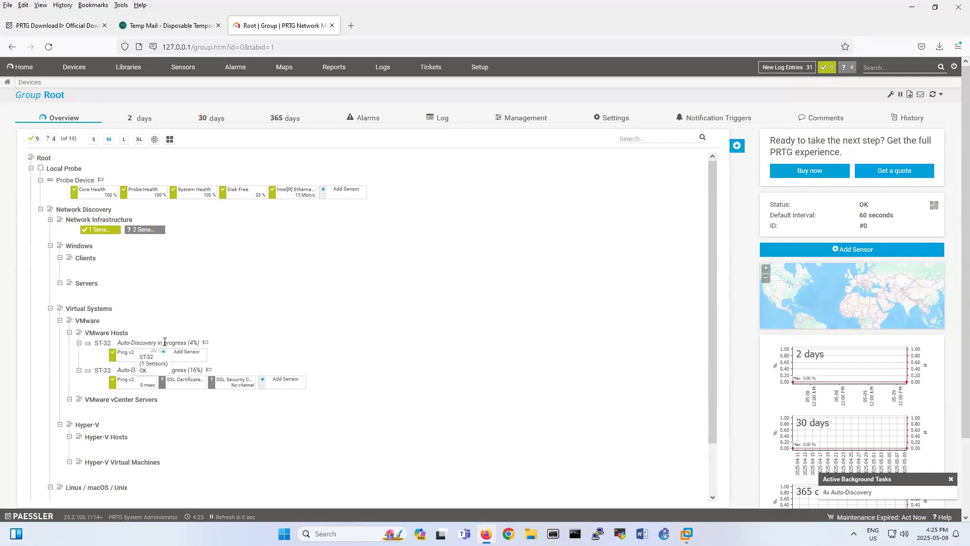
{"action": "left_click", "coordinate": [79, 344]}
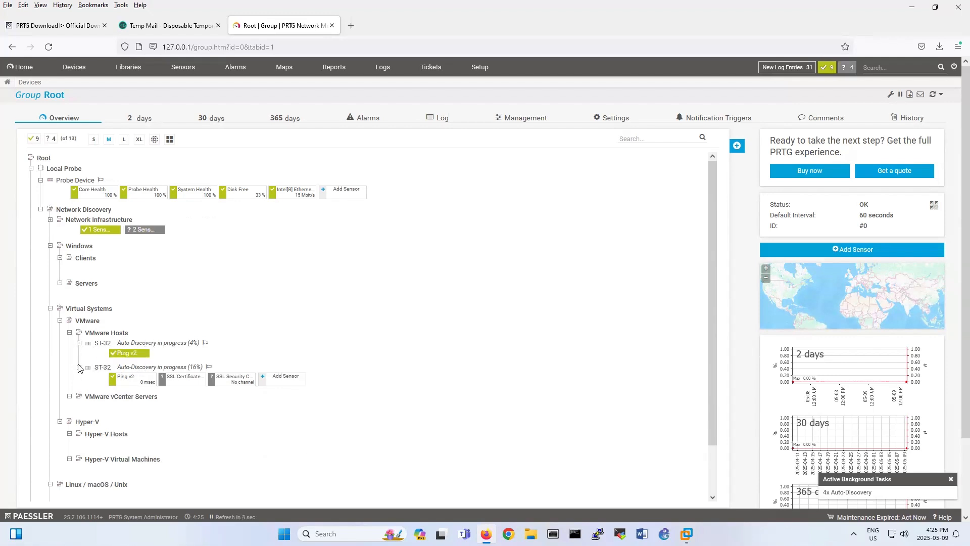
{"action": "left_click", "coordinate": [79, 367]}
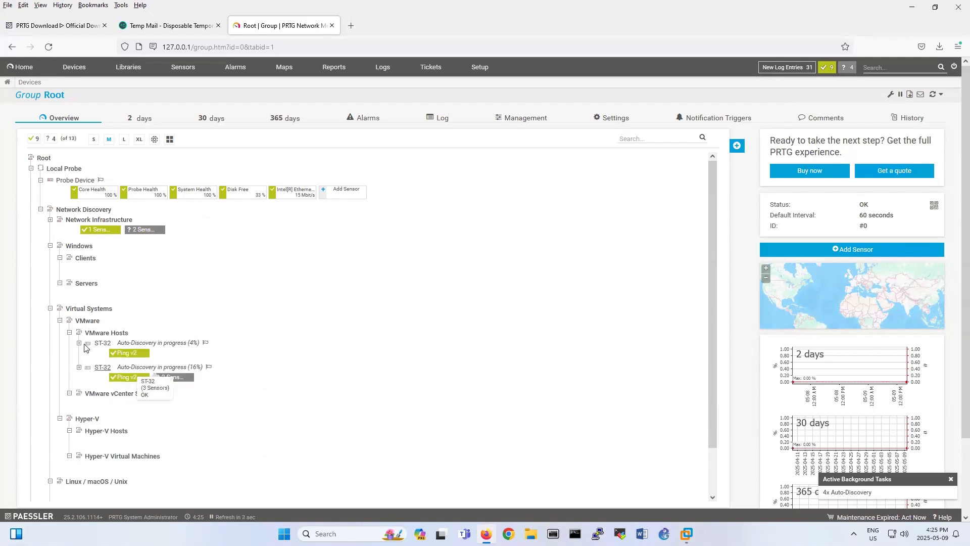
{"action": "left_click", "coordinate": [69, 333]}
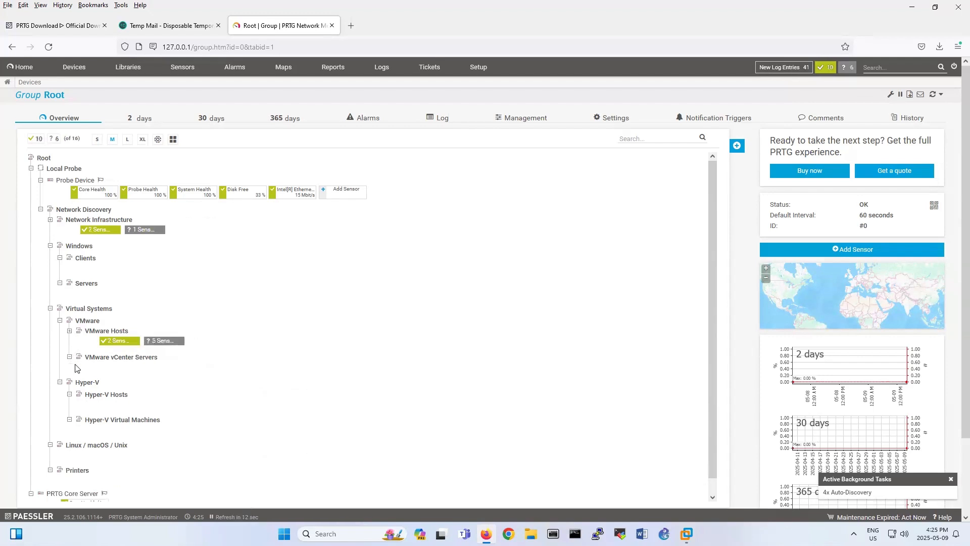
{"action": "scroll", "coordinate": [57, 440], "scroll_direction": "down", "scroll_amount": 1}
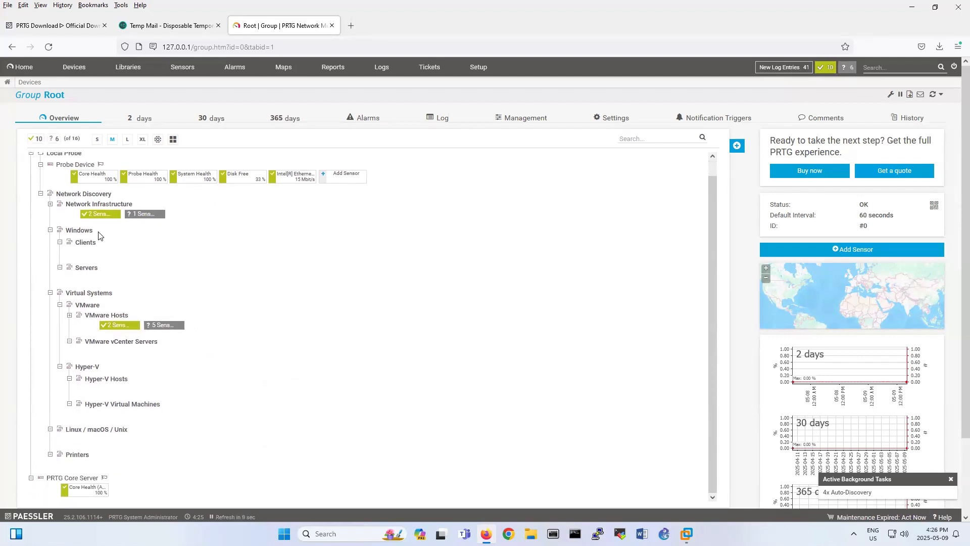
{"action": "scroll", "coordinate": [130, 263], "scroll_direction": "up", "scroll_amount": 1}
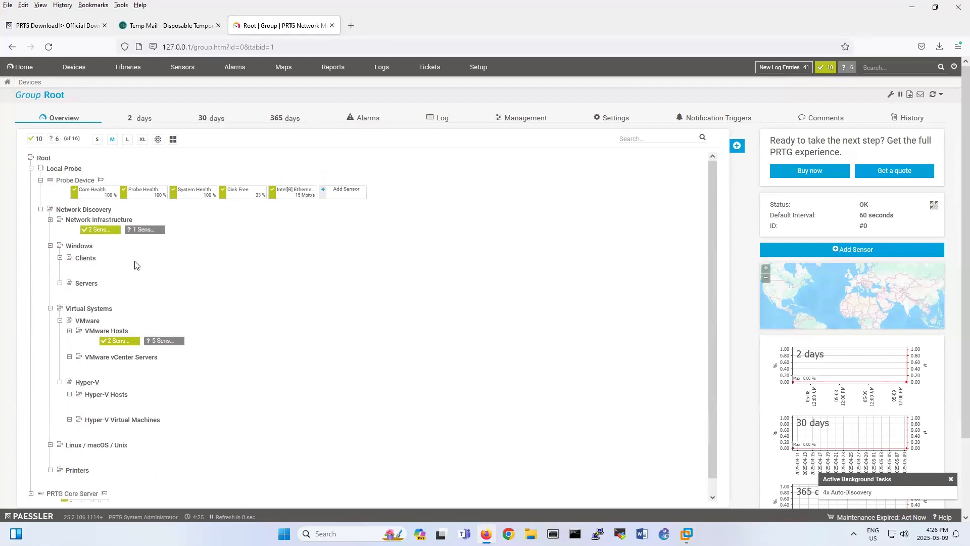
Add a device named 'Windows 10' to the Network Discovery group.
{"action": "right_click", "coordinate": [68, 213]}
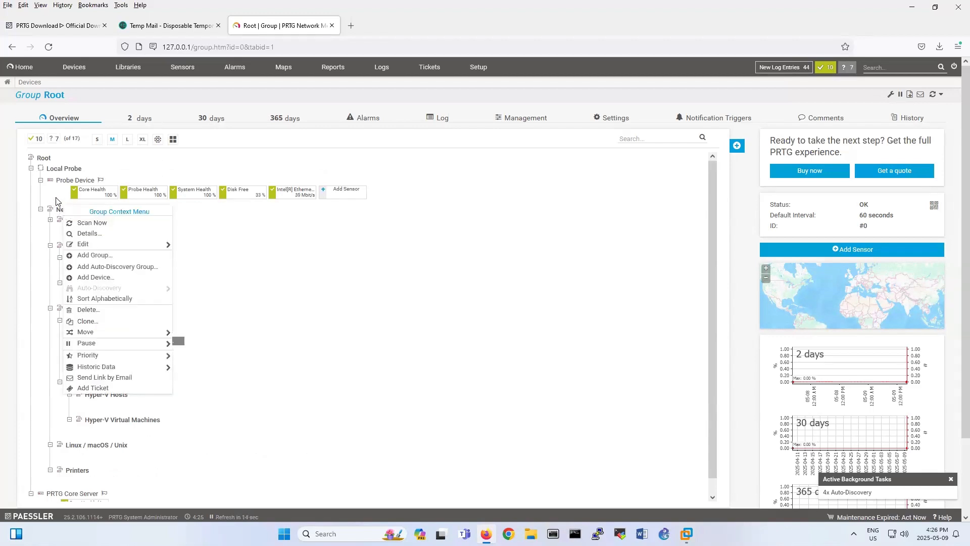
{"action": "left_click", "coordinate": [58, 202]}
{"action": "right_click", "coordinate": [68, 211]}
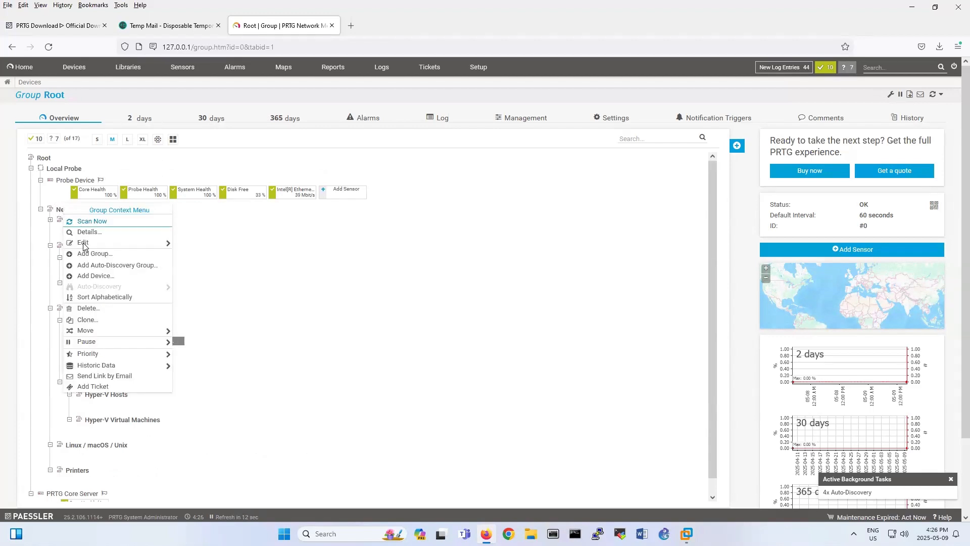
{"action": "left_click", "coordinate": [108, 277]}
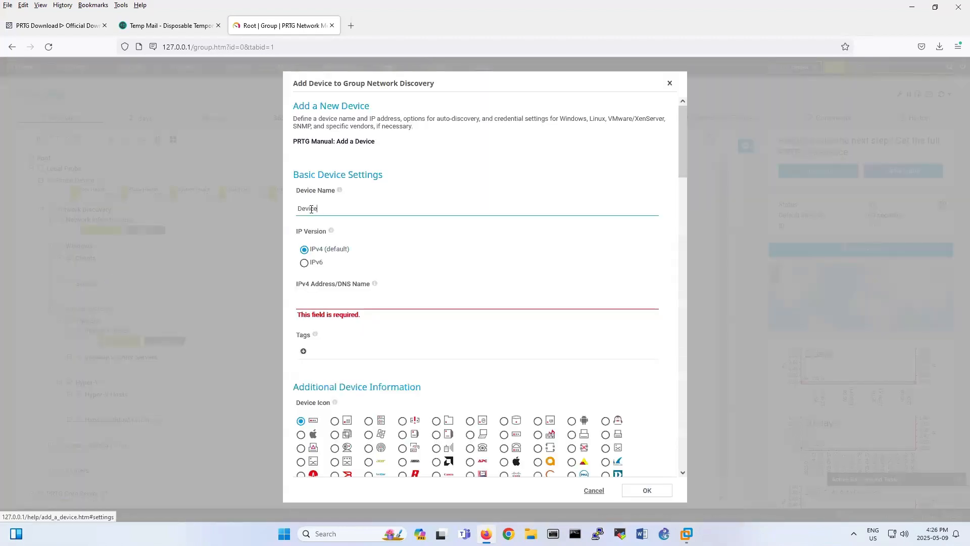
{"action": "double_click", "coordinate": [311, 208]}
{"action": "type", "text": "Windows 10"}
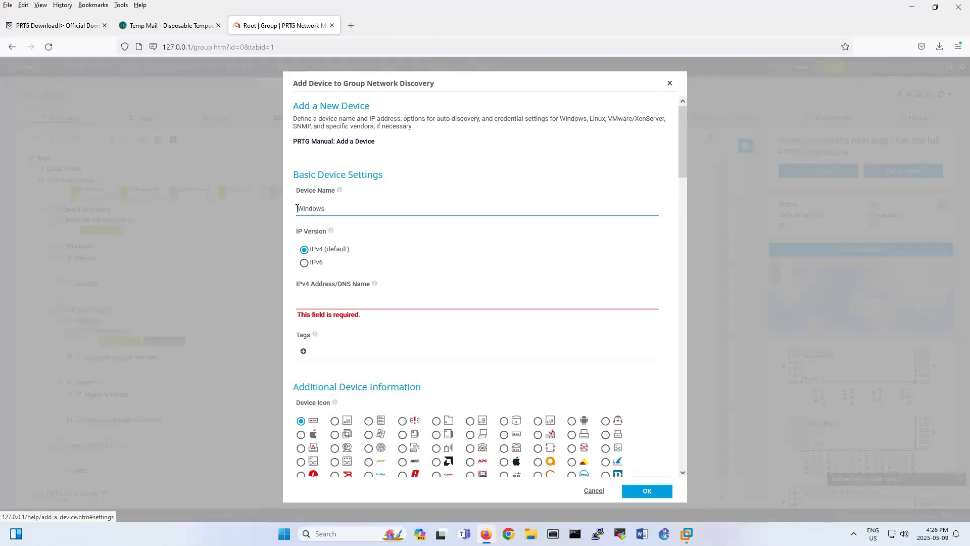
{"action": "left_click", "coordinate": [307, 305]}
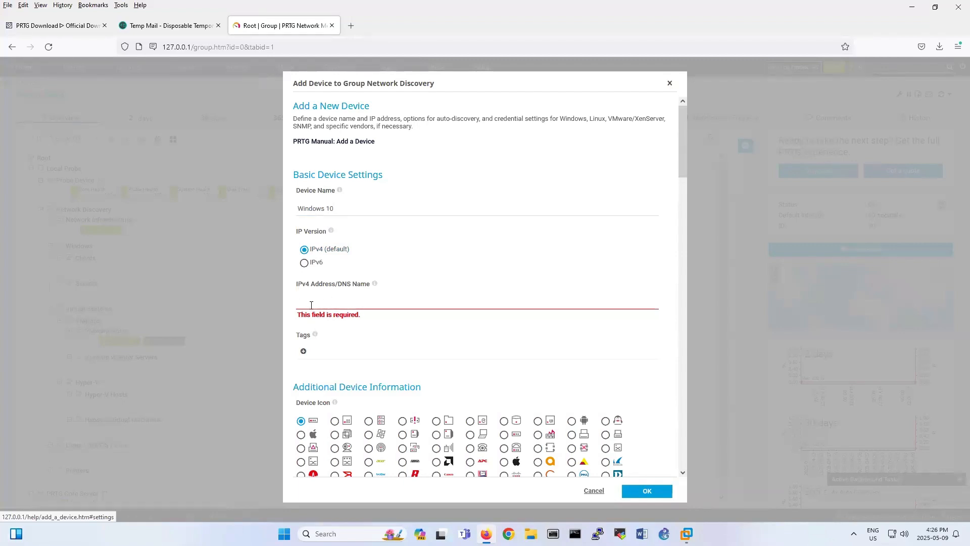
Switch to the Windows 10 virtual machine in VMware Workstation.
{"action": "mouse_move", "coordinate": [686, 533]}
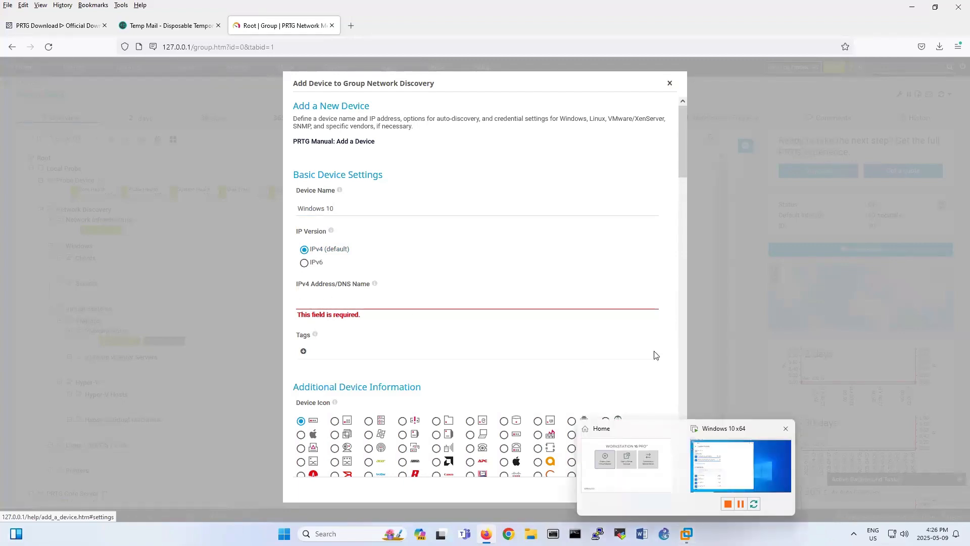
{"action": "left_click", "coordinate": [736, 464]}
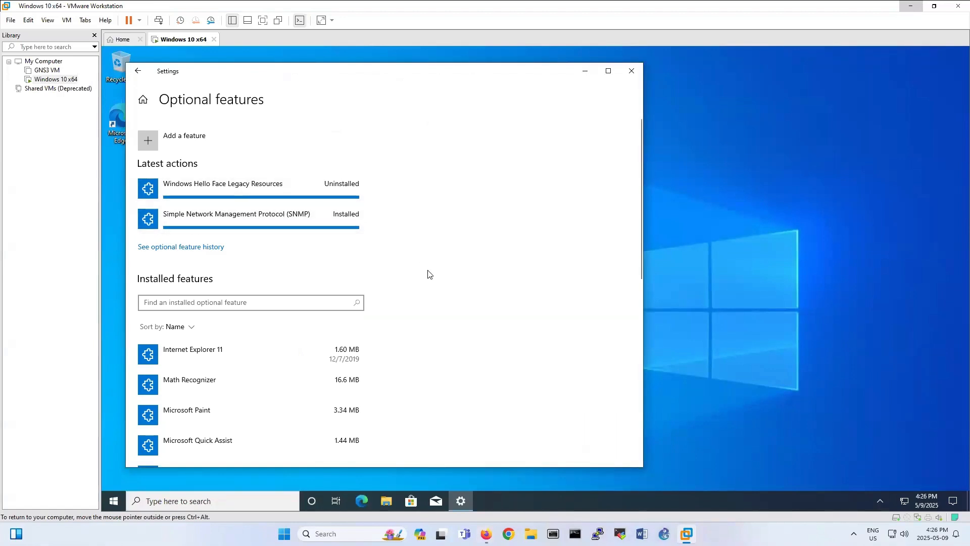
{"action": "scroll", "coordinate": [576, 177], "scroll_direction": "down", "scroll_amount": 1}
Close Optional features and open a Command Prompt in the guest via 'cmd'.
{"action": "scroll", "coordinate": [576, 177], "scroll_direction": "down", "scroll_amount": 3}
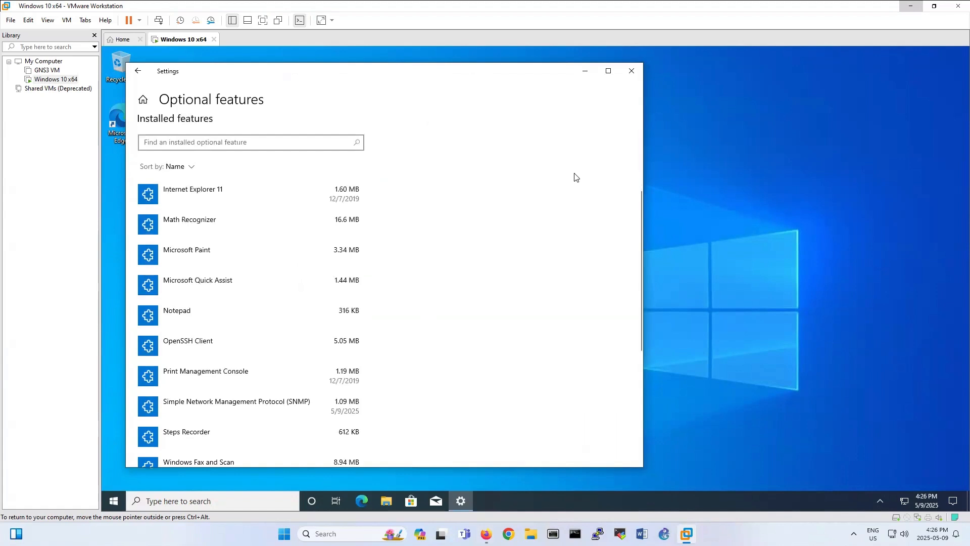
{"action": "scroll", "coordinate": [576, 177], "scroll_direction": "up", "scroll_amount": 1}
{"action": "left_click", "coordinate": [632, 71]}
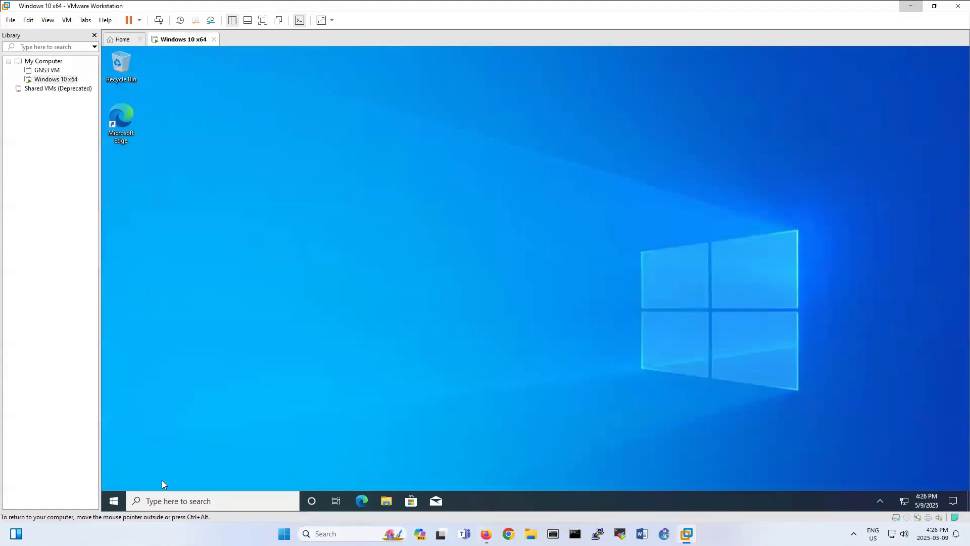
{"action": "left_click", "coordinate": [114, 499]}
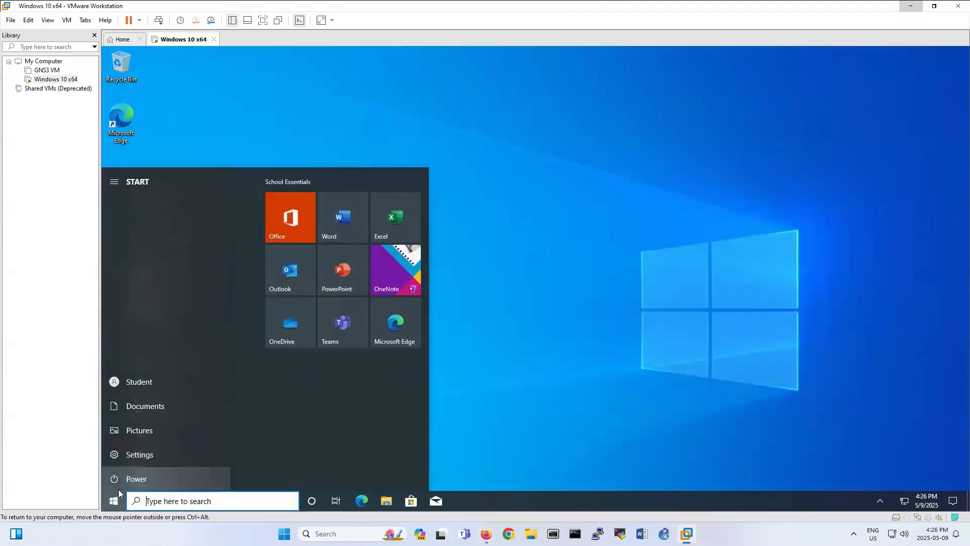
{"action": "type", "text": "cmd"}
{"action": "key", "text": "Return"}
Run ipconfig and select the IPv4 address 192.168.199.135.
{"action": "type", "text": "ipc"}
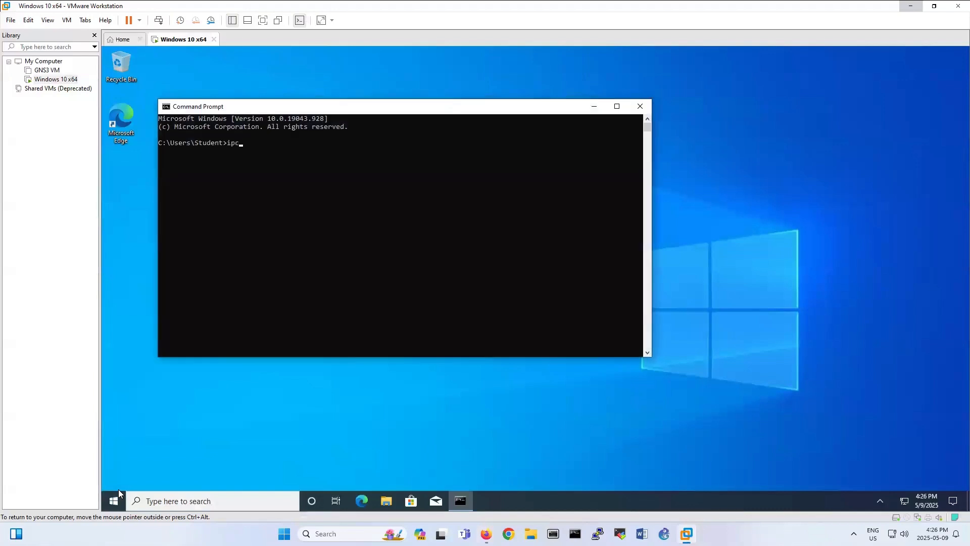
{"action": "type", "text": "onfig"}
{"action": "key", "text": "Return"}
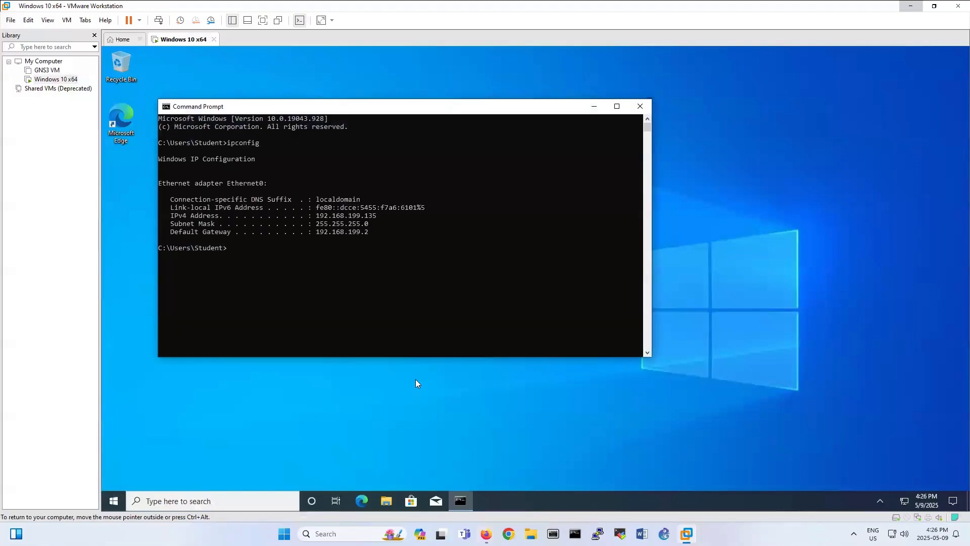
{"action": "left_click_drag", "start_coordinate": [314, 216], "coordinate": [387, 216]}
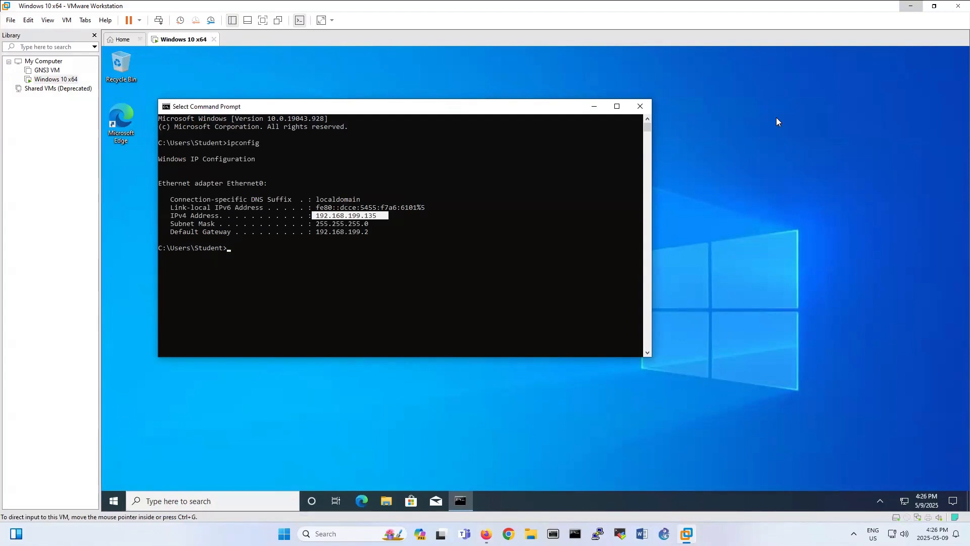
Enter 192.168.199.135 as the new device's IPv4 address and pick a Windows device icon.
{"action": "left_click", "coordinate": [486, 533]}
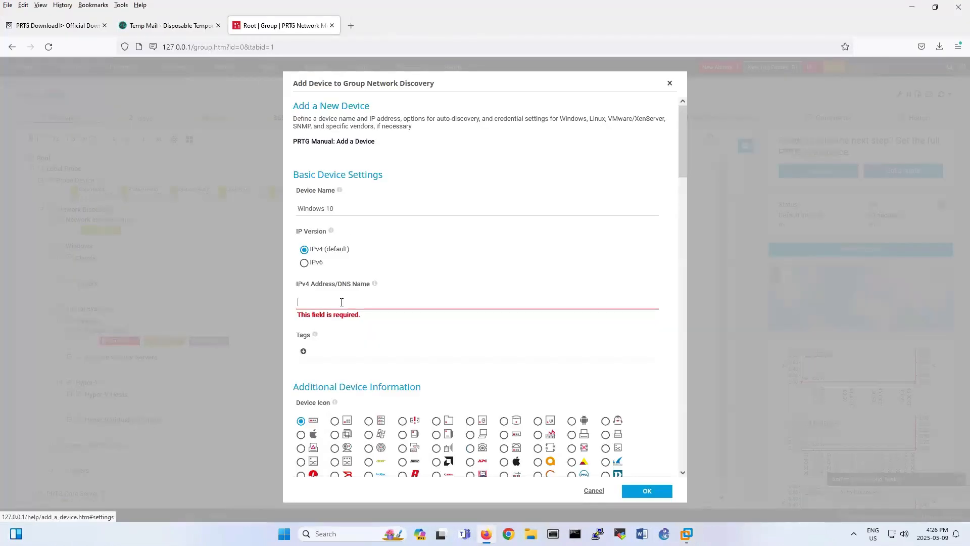
{"action": "left_click", "coordinate": [343, 304]}
{"action": "type", "text": "192.168.199.135"}
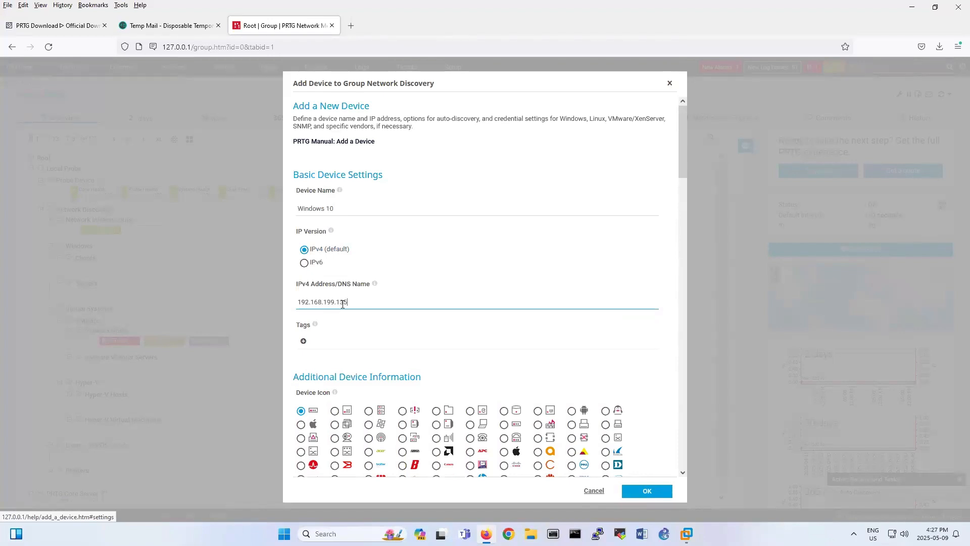
{"action": "scroll", "coordinate": [421, 282], "scroll_direction": "down", "scroll_amount": 4}
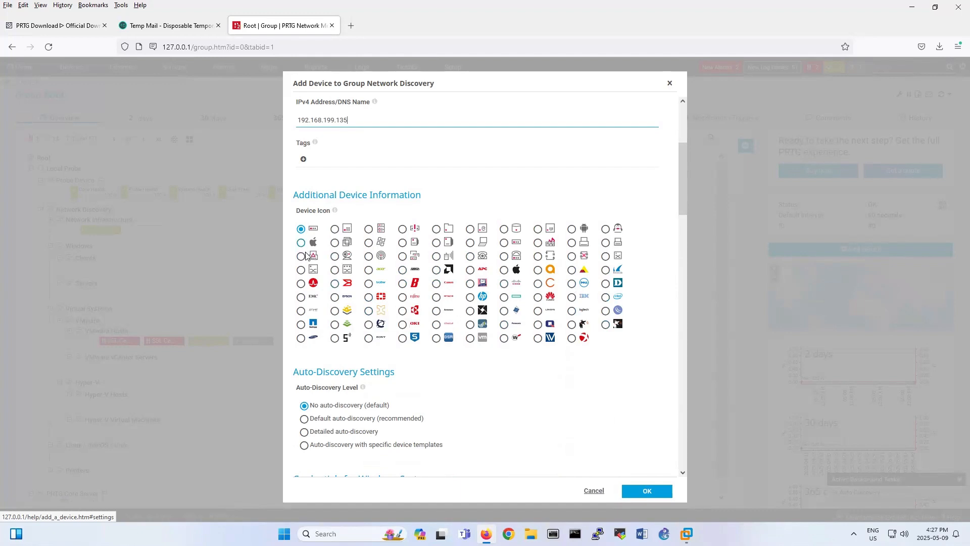
{"action": "left_click", "coordinate": [370, 243]}
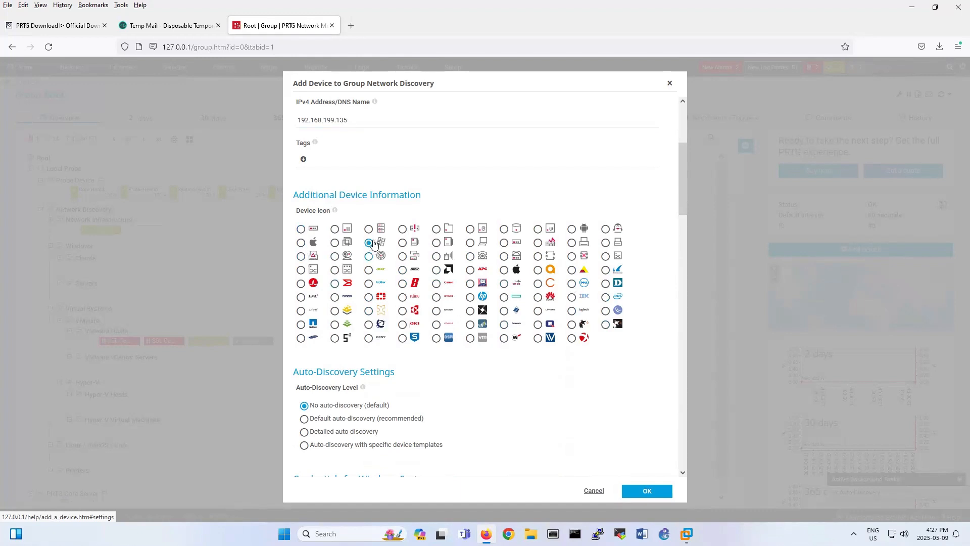
{"action": "scroll", "coordinate": [416, 310], "scroll_direction": "down", "scroll_amount": 4}
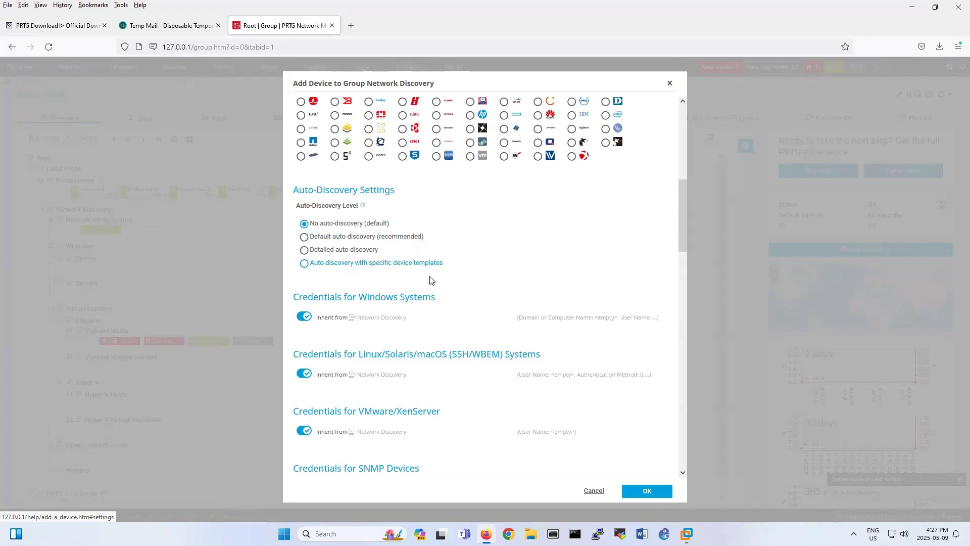
Switch off SNMP credential inheritance so the device uses its own SNMP v2c, community public, port 161.
{"action": "scroll", "coordinate": [431, 278], "scroll_direction": "down", "scroll_amount": 3}
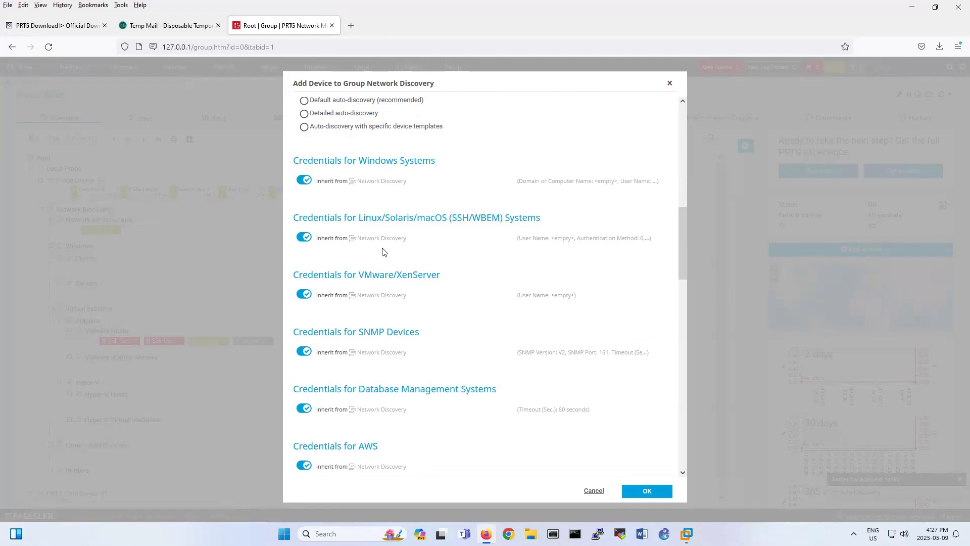
{"action": "scroll", "coordinate": [383, 251], "scroll_direction": "down", "scroll_amount": 2}
{"action": "scroll", "coordinate": [382, 250], "scroll_direction": "down", "scroll_amount": 2}
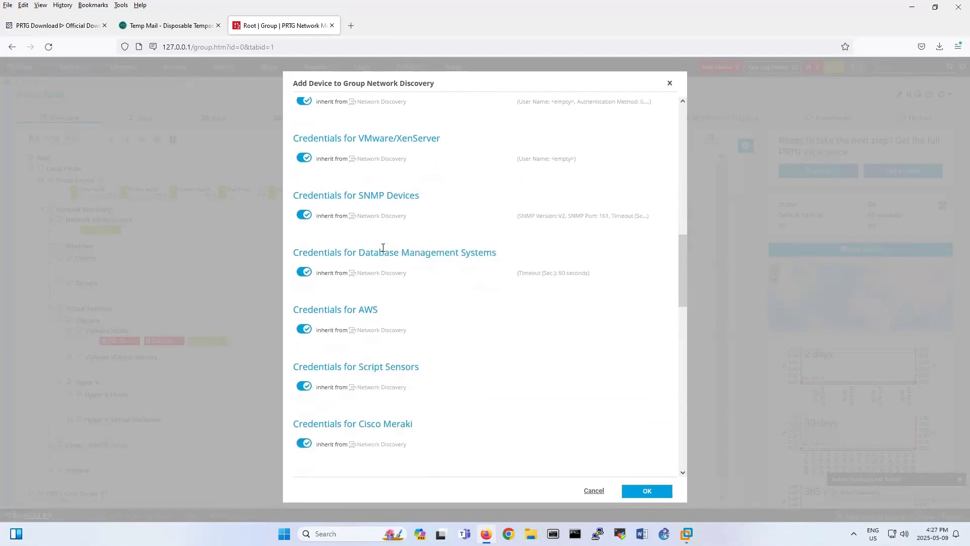
{"action": "left_click", "coordinate": [304, 216]}
{"action": "left_click", "coordinate": [305, 216]}
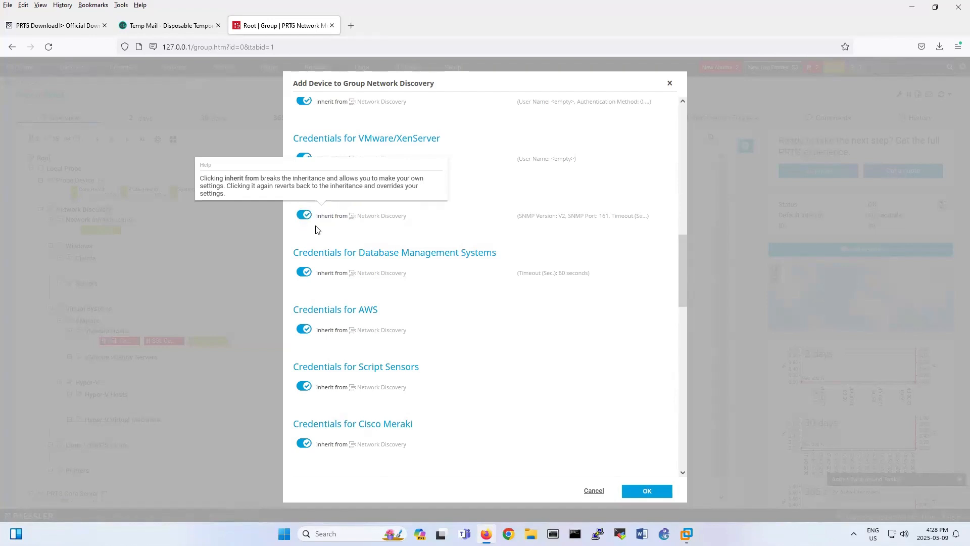
{"action": "left_click", "coordinate": [307, 220]}
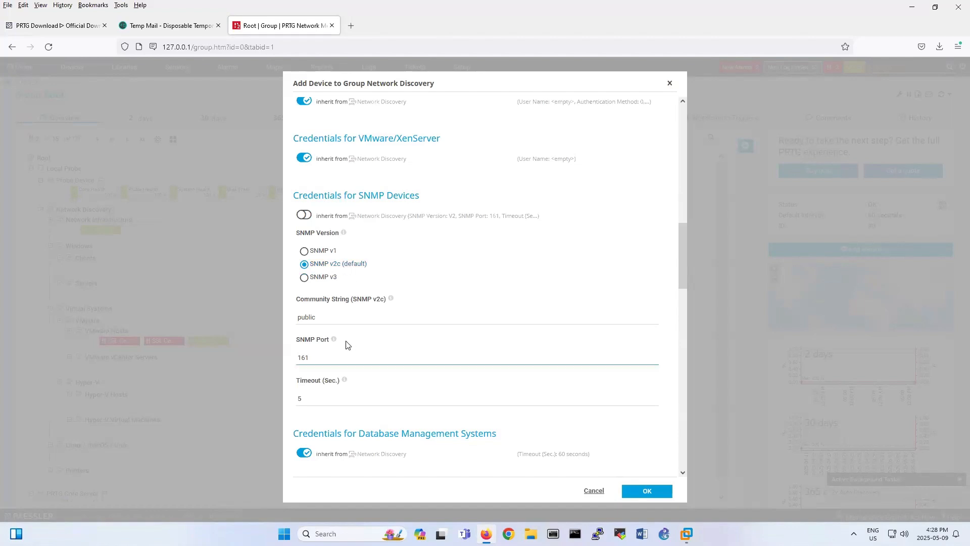
Replace the 'public' community string with the VM's own community string and create the Windows 10 device.
{"action": "left_click", "coordinate": [331, 318]}
{"action": "double_click", "coordinate": [331, 317]}
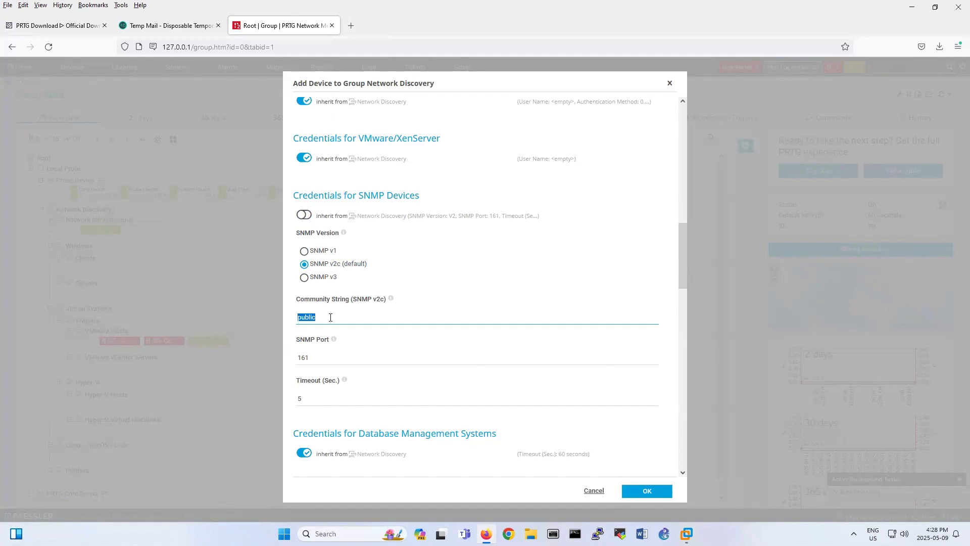
{"action": "type", "text": "wins"}
{"action": "scroll", "coordinate": [330, 317], "scroll_direction": "down", "scroll_amount": 3}
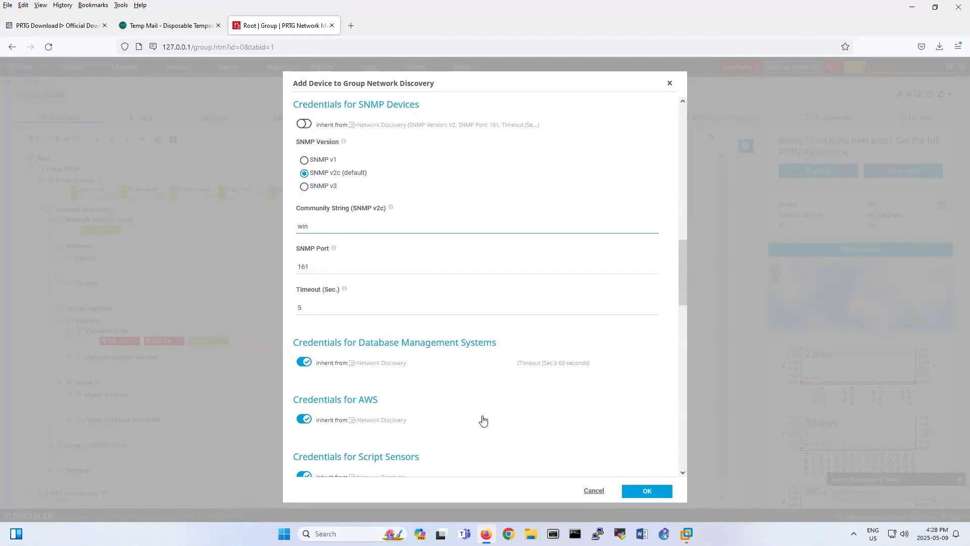
{"action": "scroll", "coordinate": [505, 358], "scroll_direction": "up", "scroll_amount": 5}
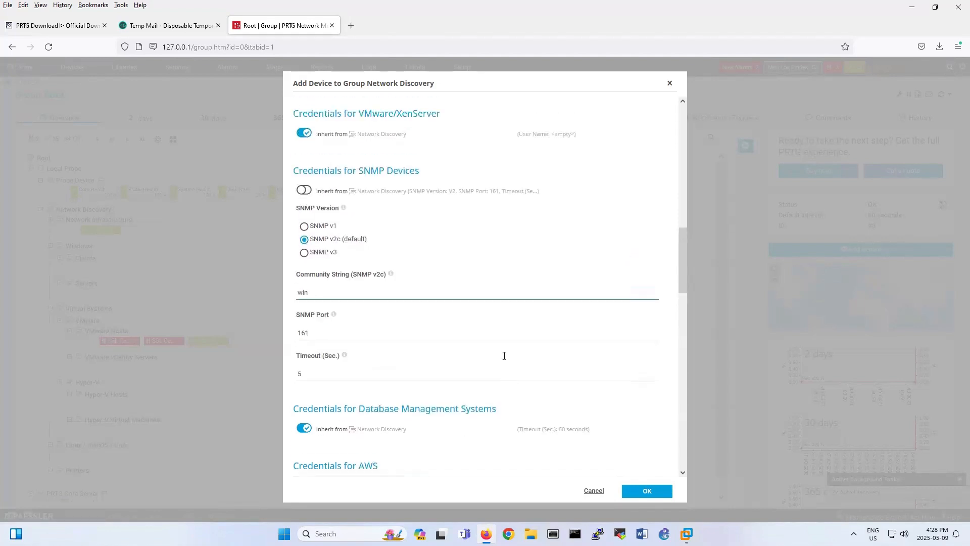
{"action": "scroll", "coordinate": [505, 358], "scroll_direction": "up", "scroll_amount": 7}
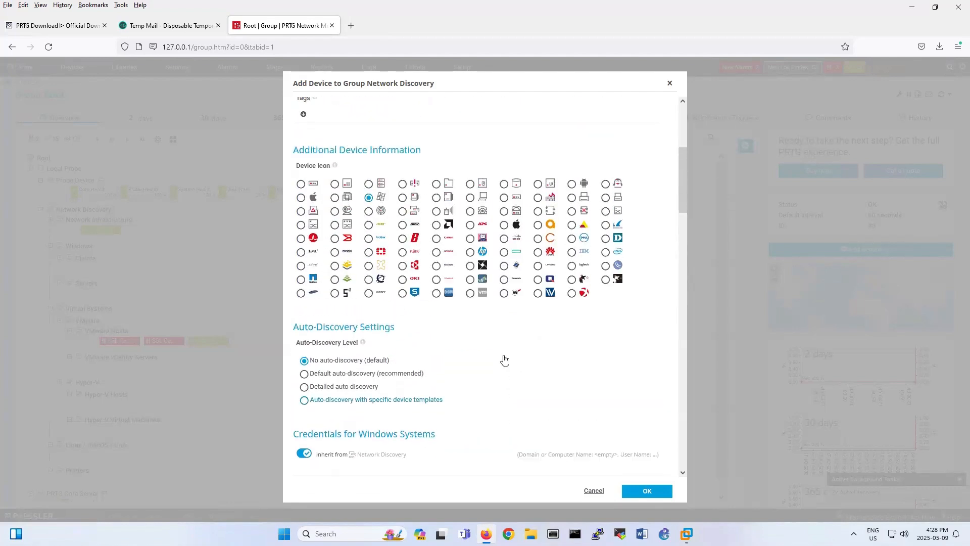
{"action": "scroll", "coordinate": [492, 242], "scroll_direction": "up", "scroll_amount": 1}
{"action": "scroll", "coordinate": [493, 241], "scroll_direction": "down", "scroll_amount": 10}
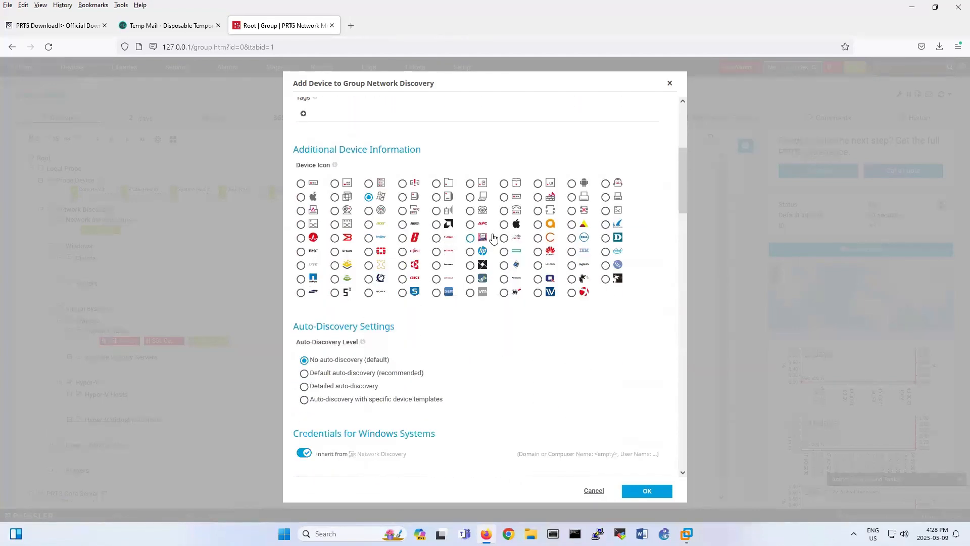
{"action": "scroll", "coordinate": [494, 237], "scroll_direction": "down", "scroll_amount": 2}
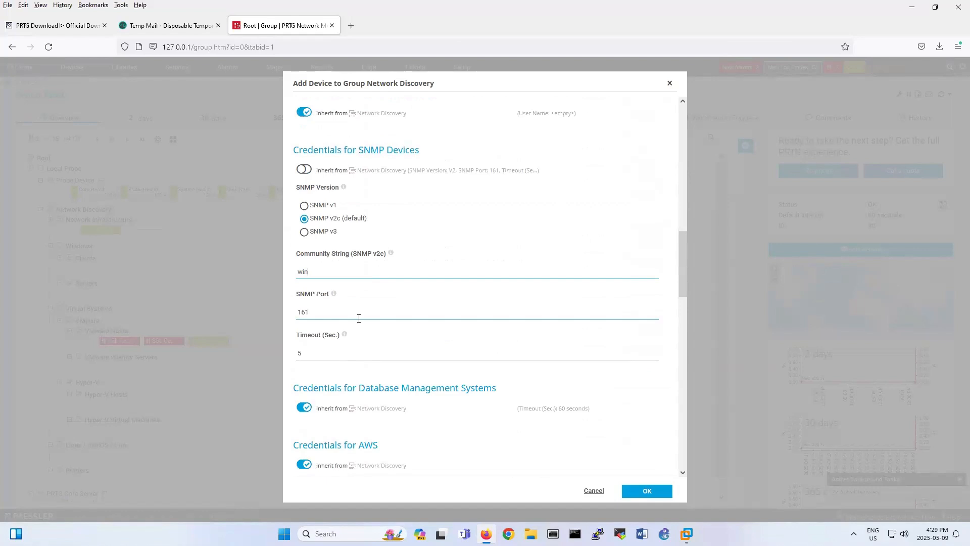
{"action": "left_click", "coordinate": [671, 497]}
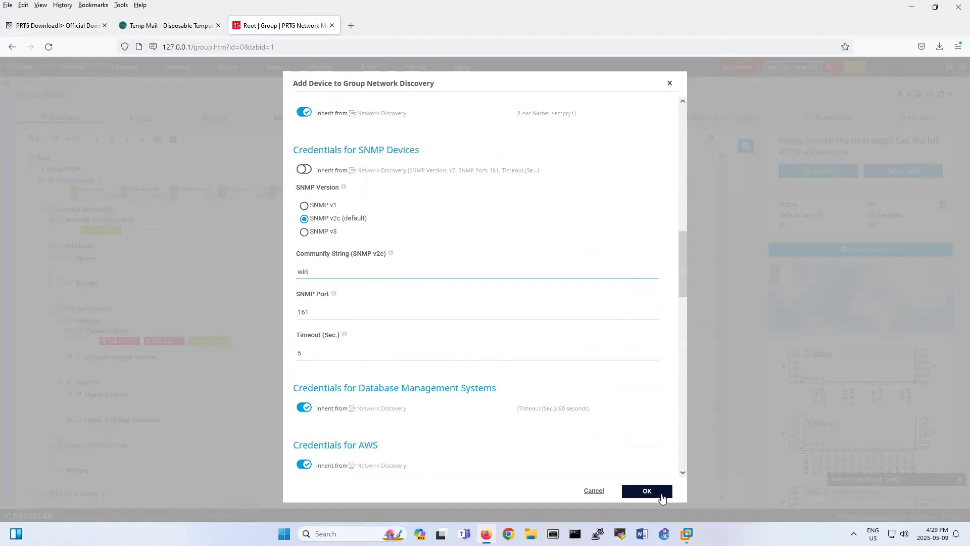
{"action": "left_click", "coordinate": [662, 498]}
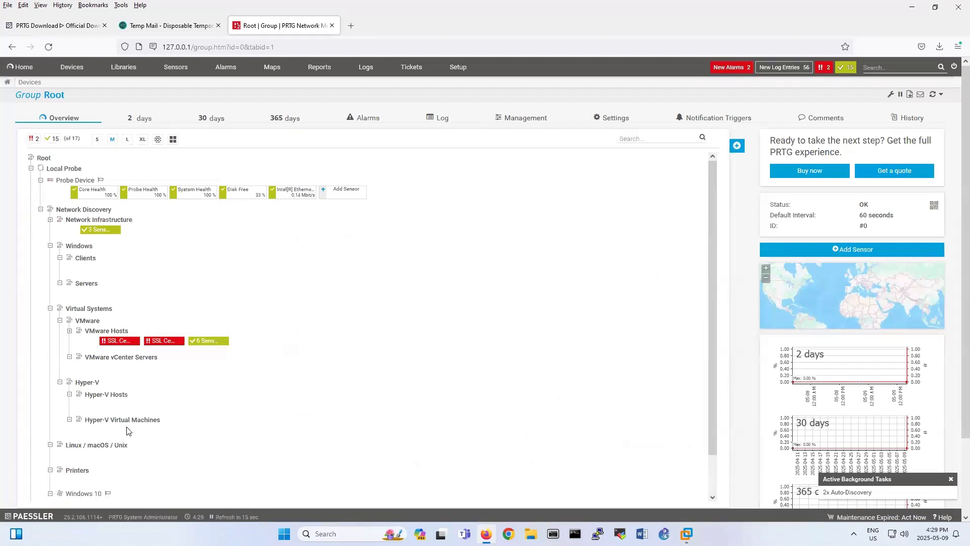
Switch to the Windows 10 VM, close Command Prompt and launch Services from the Start search.
{"action": "scroll", "coordinate": [111, 439], "scroll_direction": "down", "scroll_amount": 1}
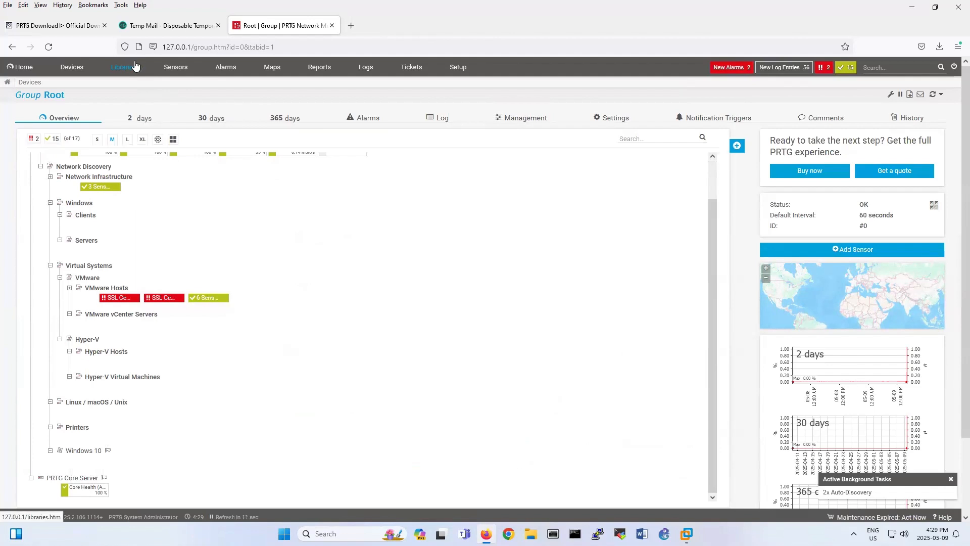
{"action": "left_click", "coordinate": [686, 534]}
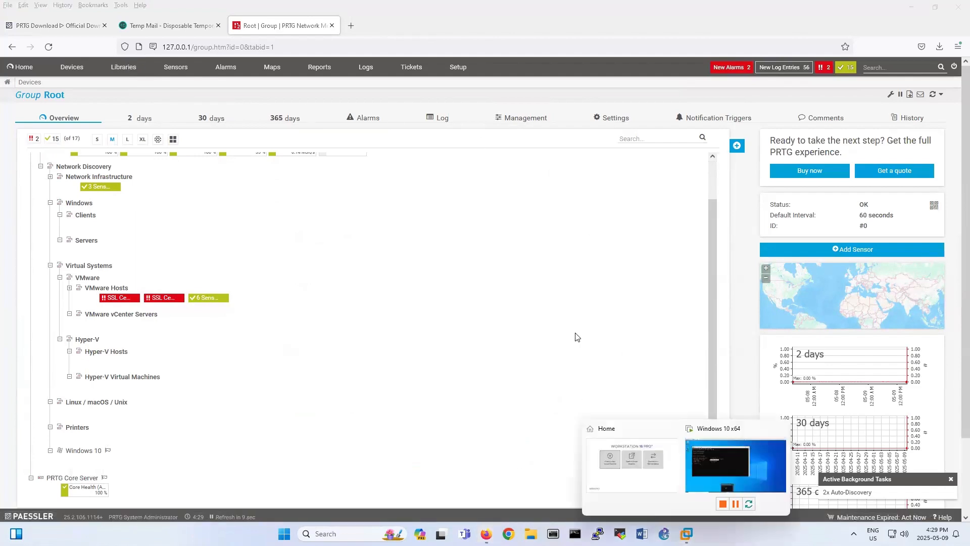
{"action": "left_click", "coordinate": [713, 477]}
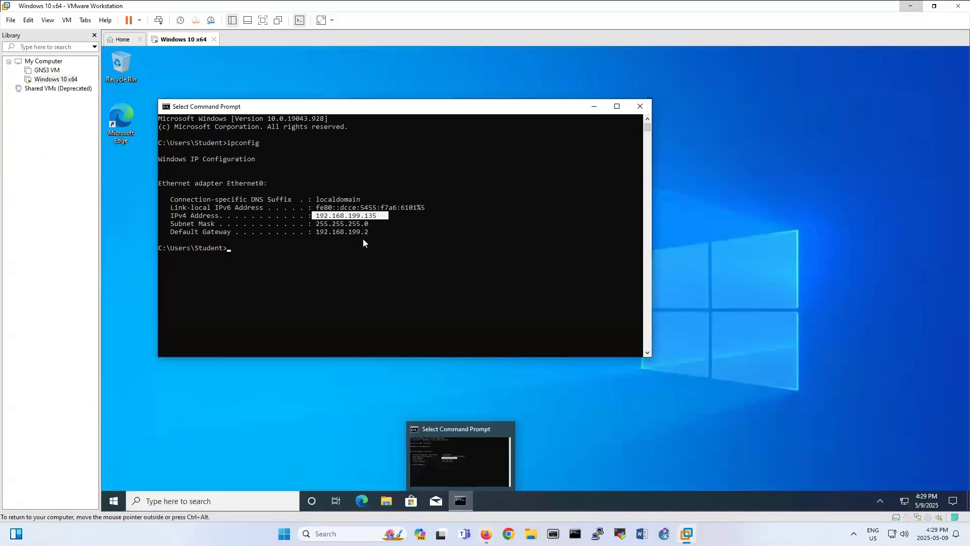
{"action": "left_click", "coordinate": [639, 105]}
{"action": "left_click", "coordinate": [114, 501]}
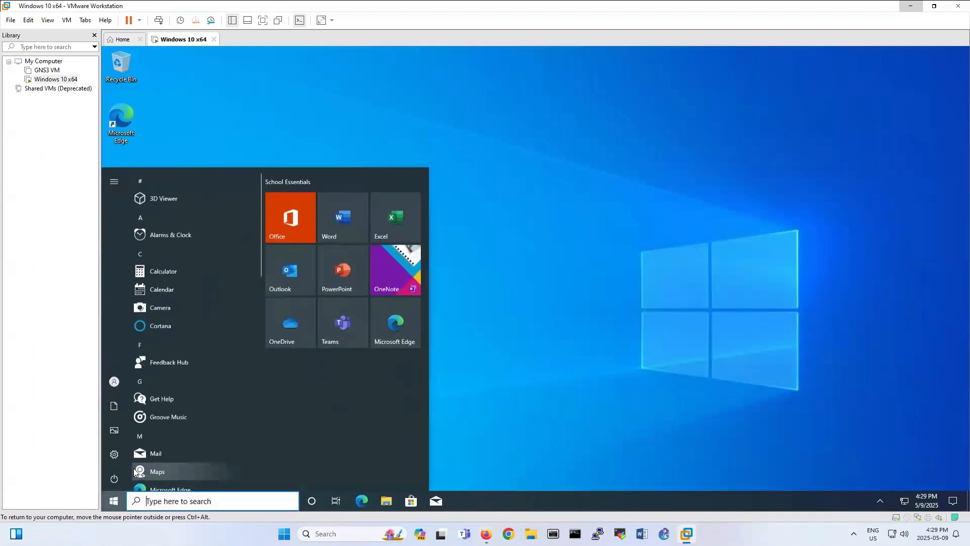
{"action": "type", "text": "ser"}
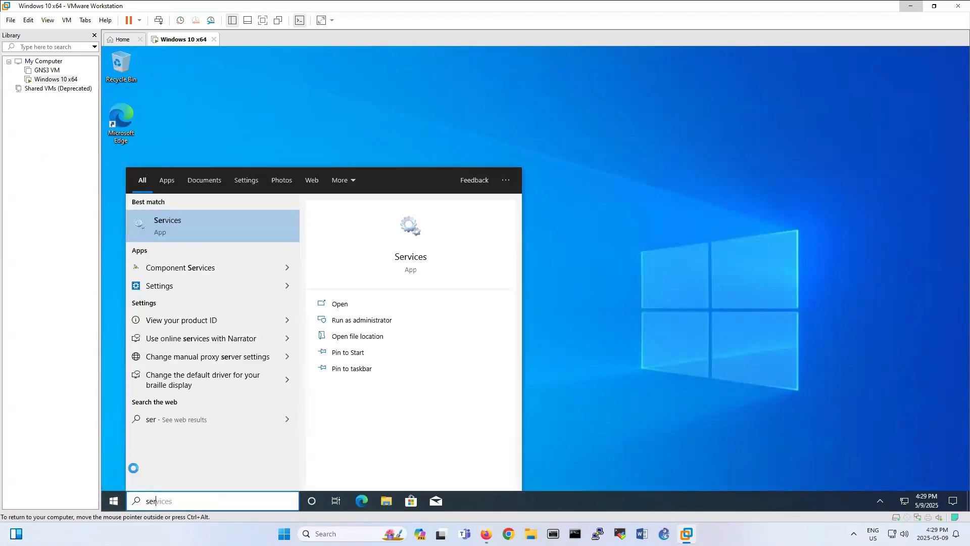
{"action": "type", "text": "vices"}
{"action": "key", "text": "Return"}
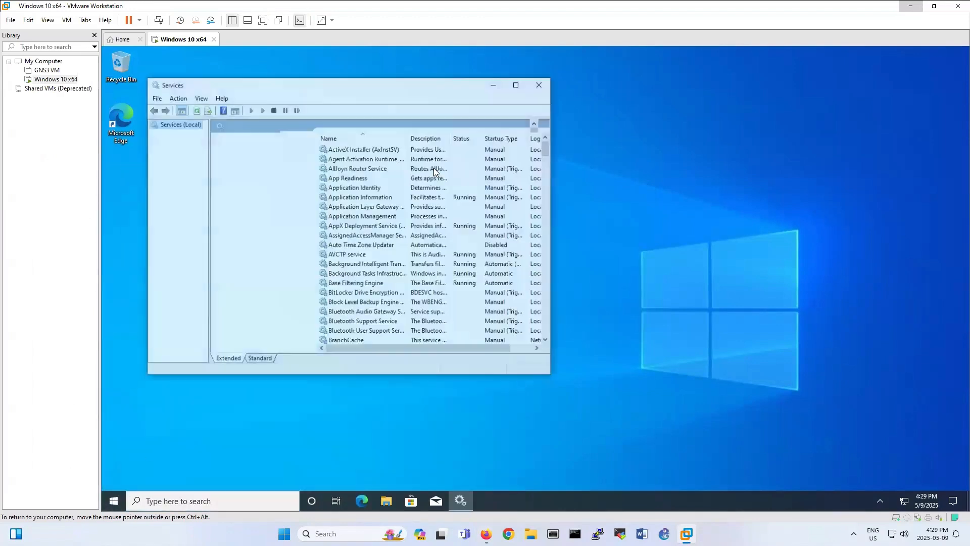
Compare the SNMP Trap and SNMP Service entries, then open the SNMP Service properties.
{"action": "scroll", "coordinate": [378, 226], "scroll_direction": "down", "scroll_amount": 4}
{"action": "scroll", "coordinate": [378, 225], "scroll_direction": "down", "scroll_amount": 15}
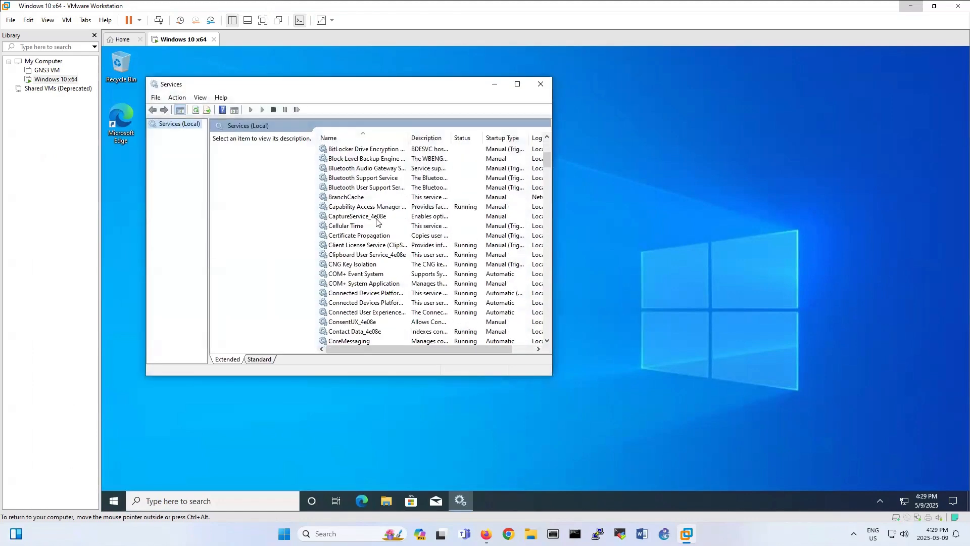
{"action": "scroll", "coordinate": [377, 221], "scroll_direction": "down", "scroll_amount": 16}
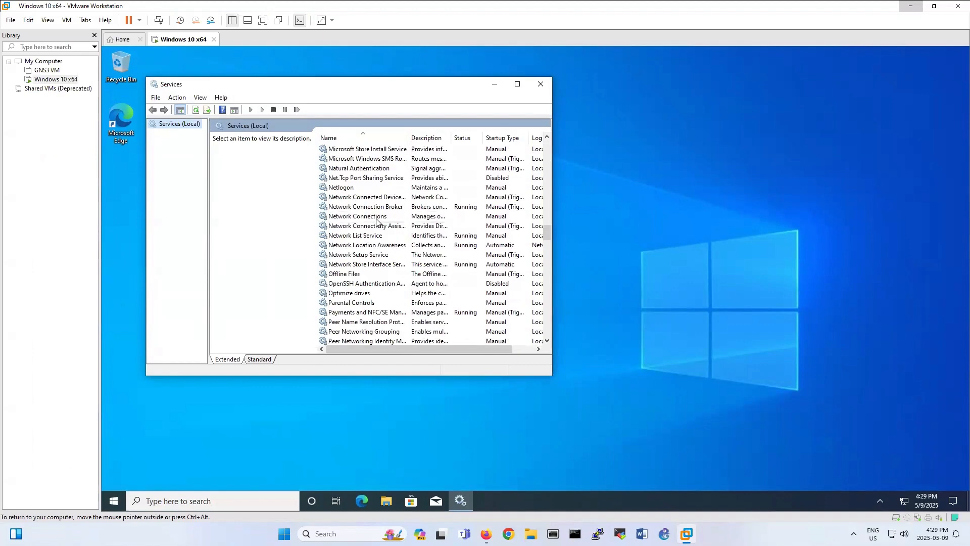
{"action": "scroll", "coordinate": [377, 221], "scroll_direction": "up", "scroll_amount": 9}
{"action": "scroll", "coordinate": [377, 222], "scroll_direction": "down", "scroll_amount": 13}
{"action": "scroll", "coordinate": [376, 221], "scroll_direction": "down", "scroll_amount": 10}
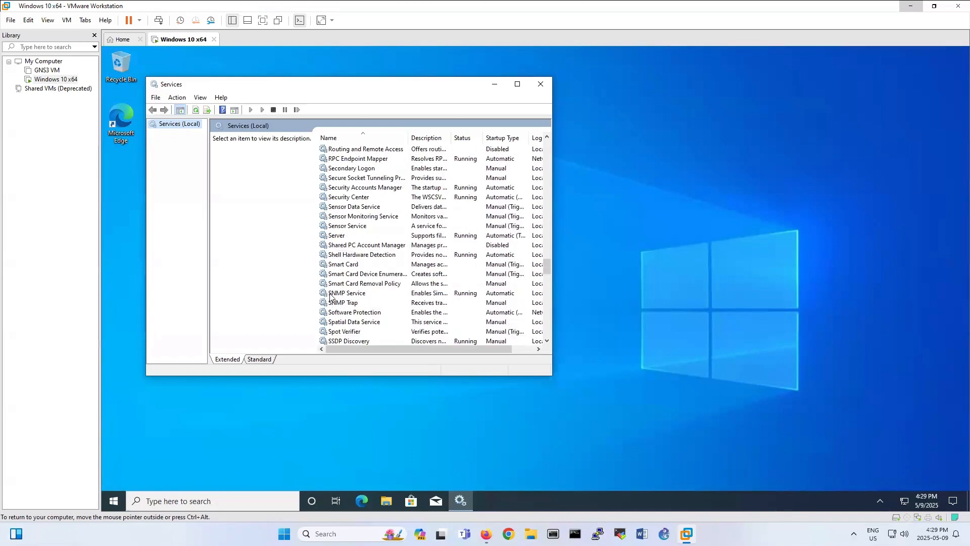
{"action": "left_click", "coordinate": [349, 302]}
{"action": "left_click", "coordinate": [350, 294]}
{"action": "left_click", "coordinate": [351, 302]}
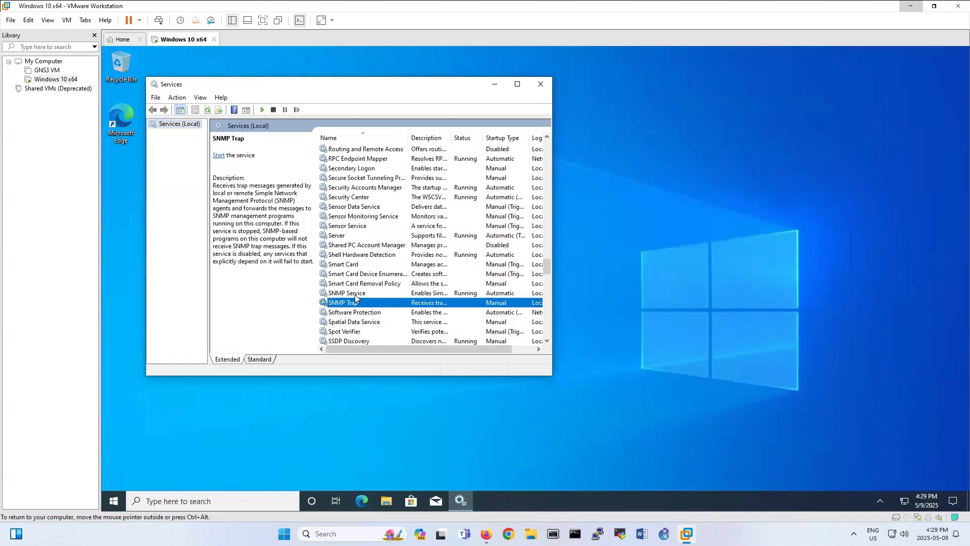
{"action": "left_click", "coordinate": [352, 294]}
{"action": "left_click", "coordinate": [354, 303]}
{"action": "left_click", "coordinate": [357, 293]}
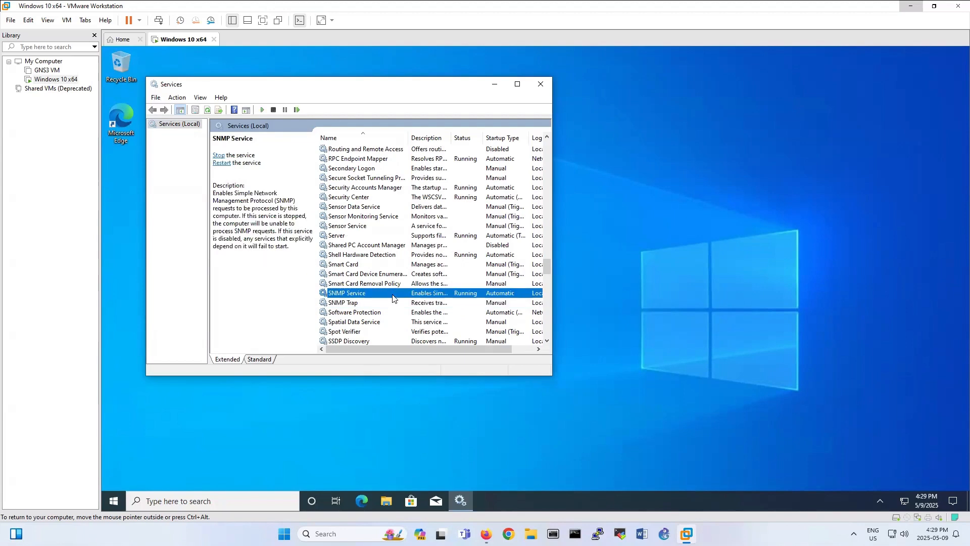
{"action": "double_click", "coordinate": [393, 298]}
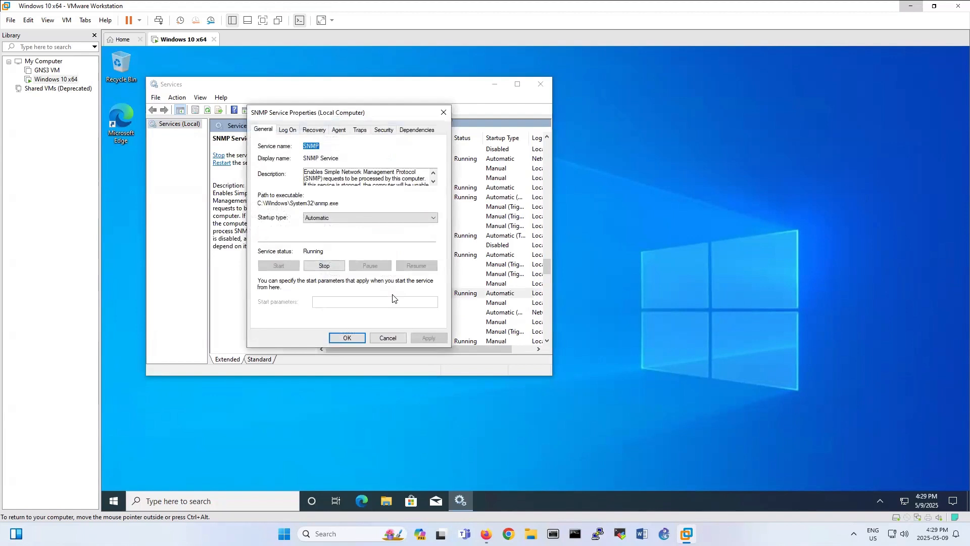
Add the VM's community name with READ ONLY rights to the SNMP Service's accepted communities.
{"action": "left_click", "coordinate": [337, 132]}
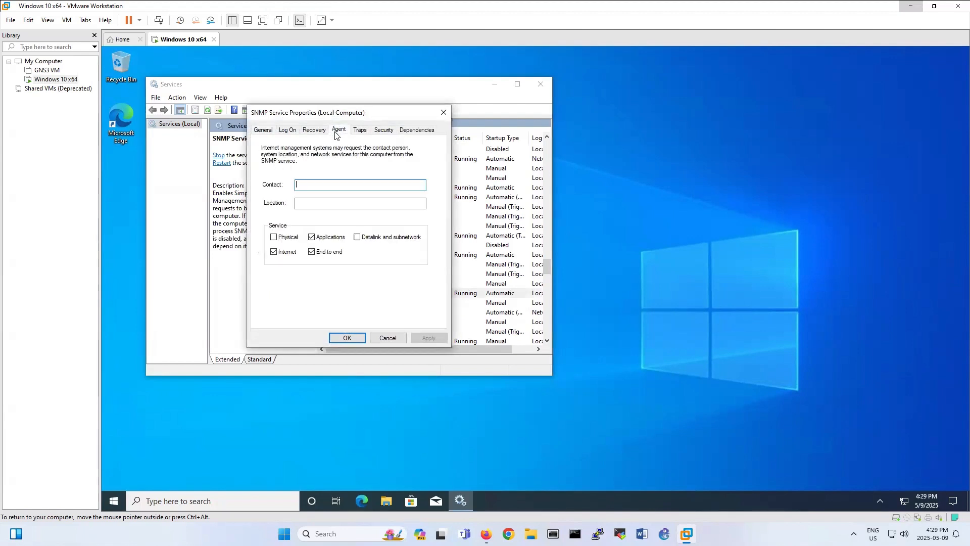
{"action": "left_click", "coordinate": [360, 132]}
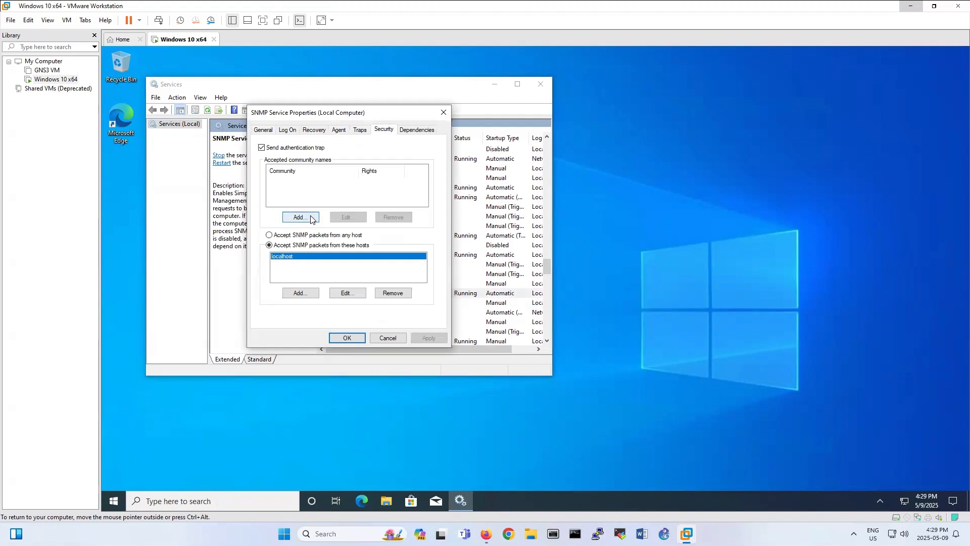
{"action": "left_click", "coordinate": [300, 218]}
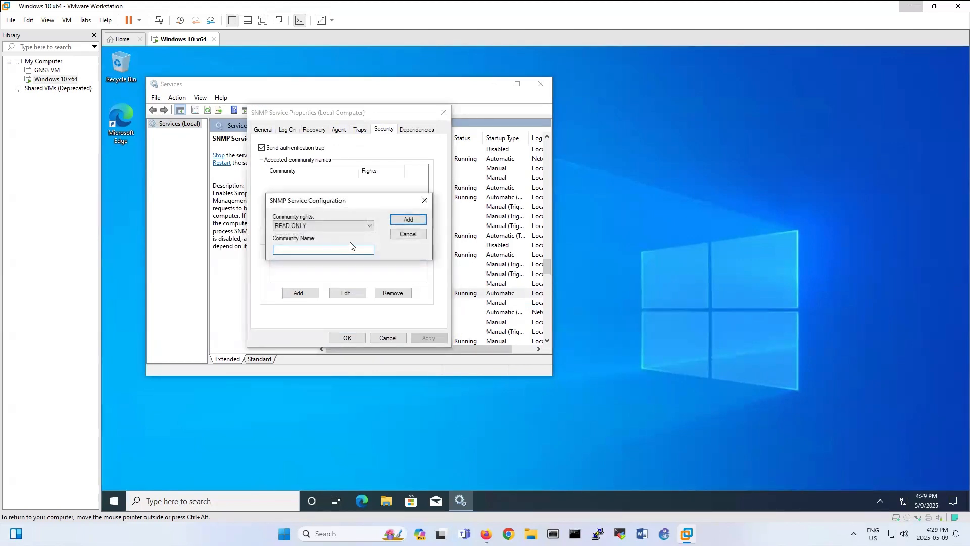
{"action": "type", "text": "win"}
{"action": "left_click", "coordinate": [405, 221]}
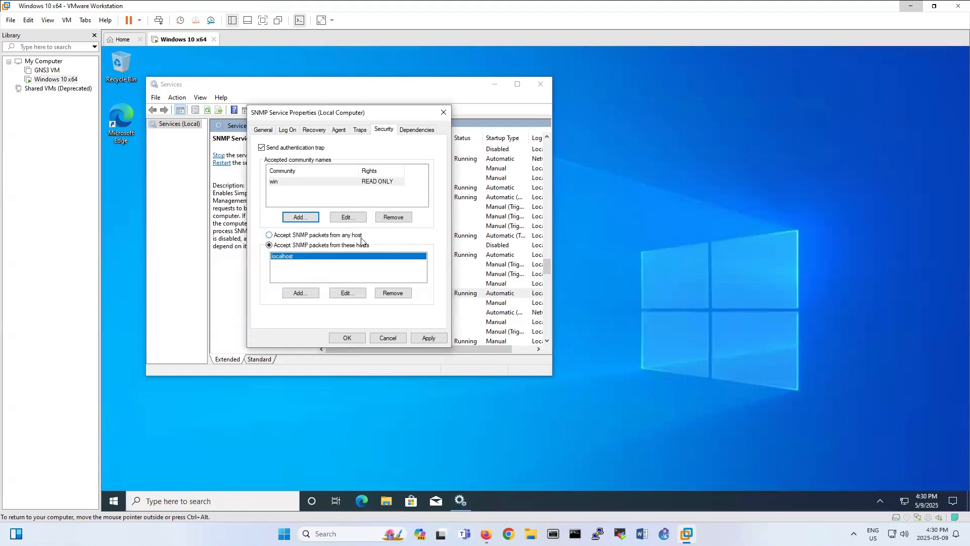
Set the SNMP Service to accept packets from any host and save the properties.
{"action": "left_click", "coordinate": [269, 235]}
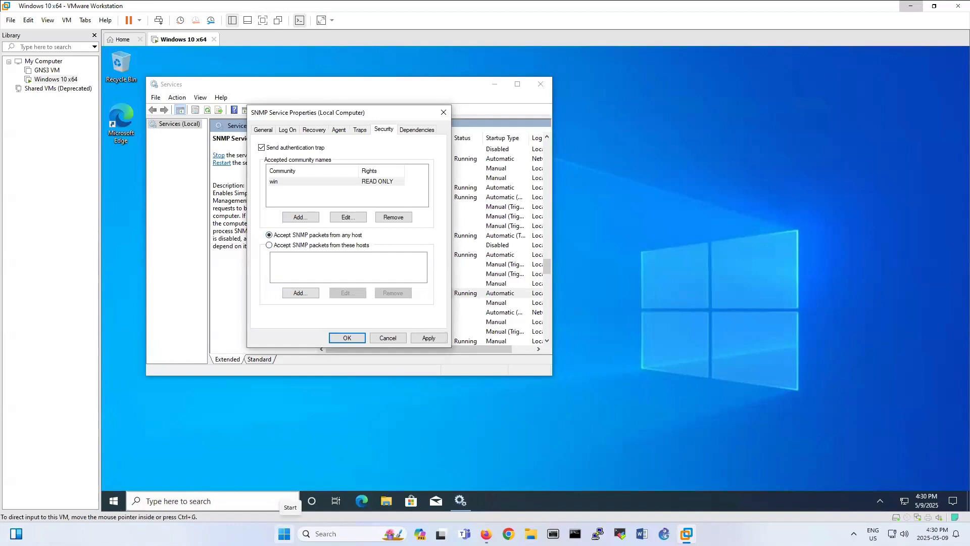
{"action": "mouse_move", "coordinate": [486, 534]}
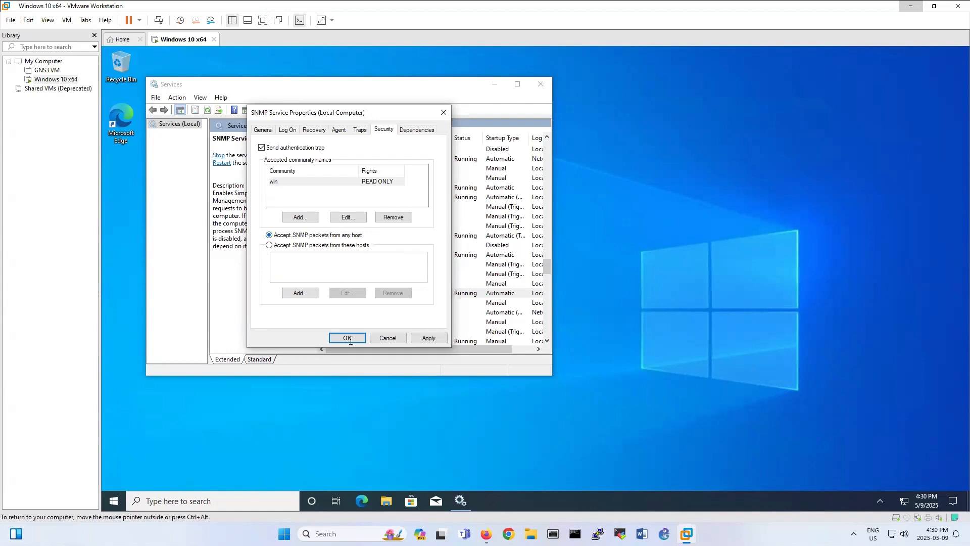
{"action": "left_click", "coordinate": [357, 131]}
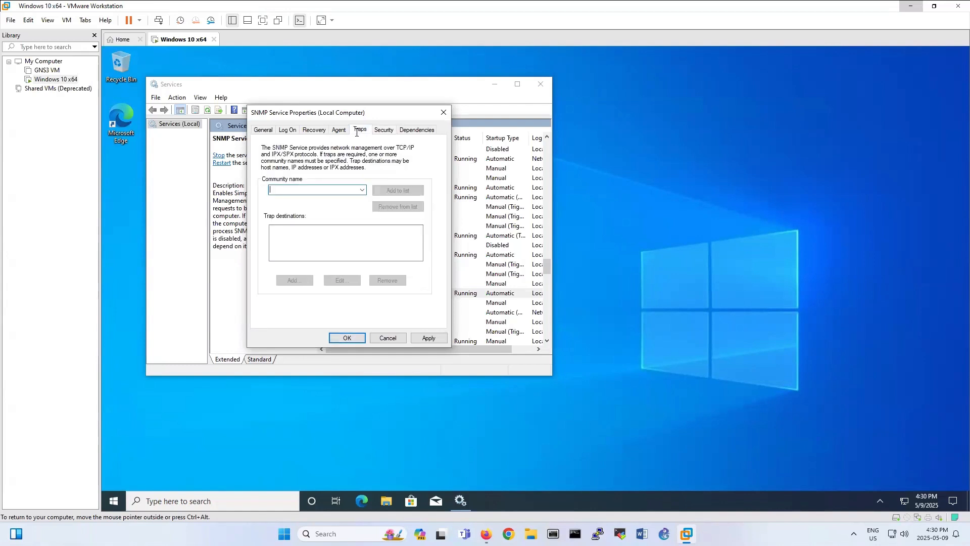
{"action": "left_click", "coordinate": [375, 131]}
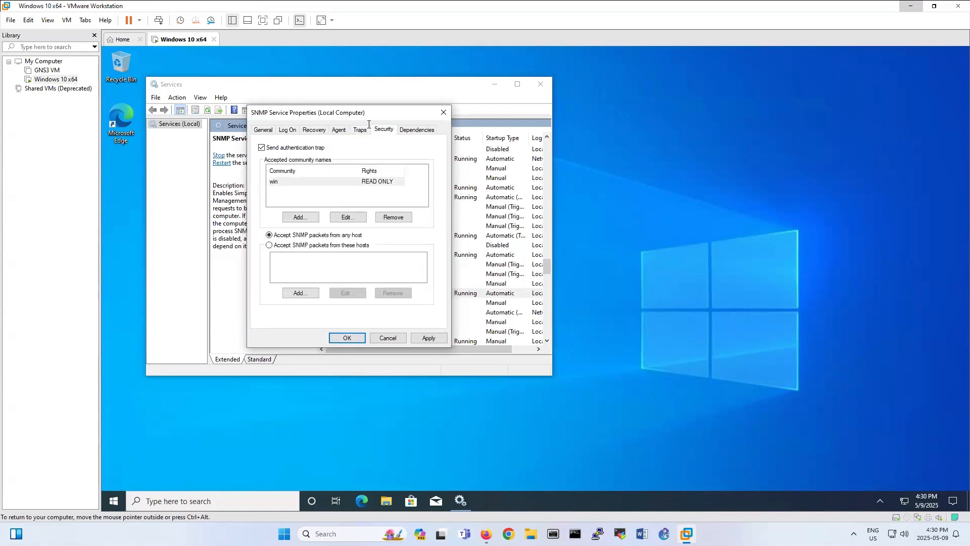
{"action": "left_click", "coordinate": [347, 338]}
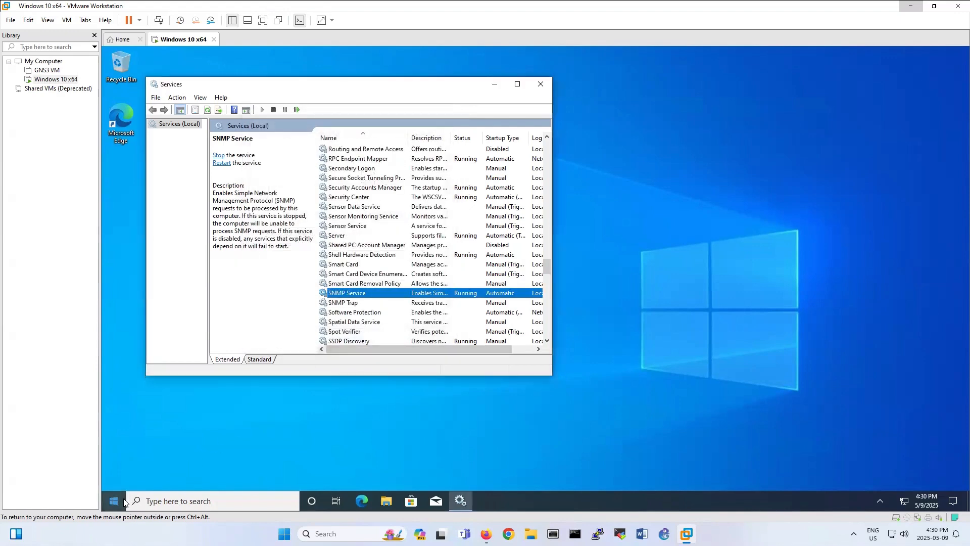
{"action": "left_click", "coordinate": [124, 501]}
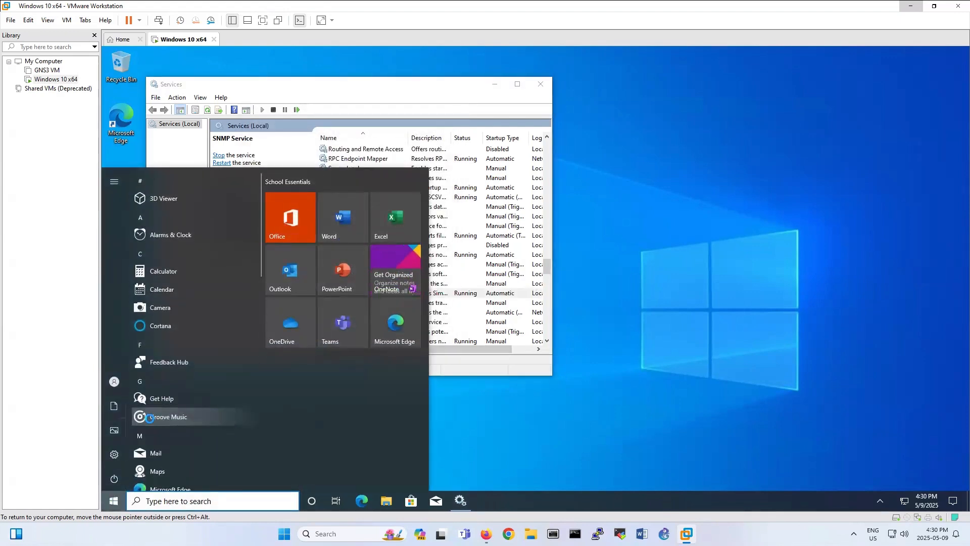
Turn off Windows Defender Firewall for private and public networks, then minimize Services.
{"action": "type", "text": "fir"}
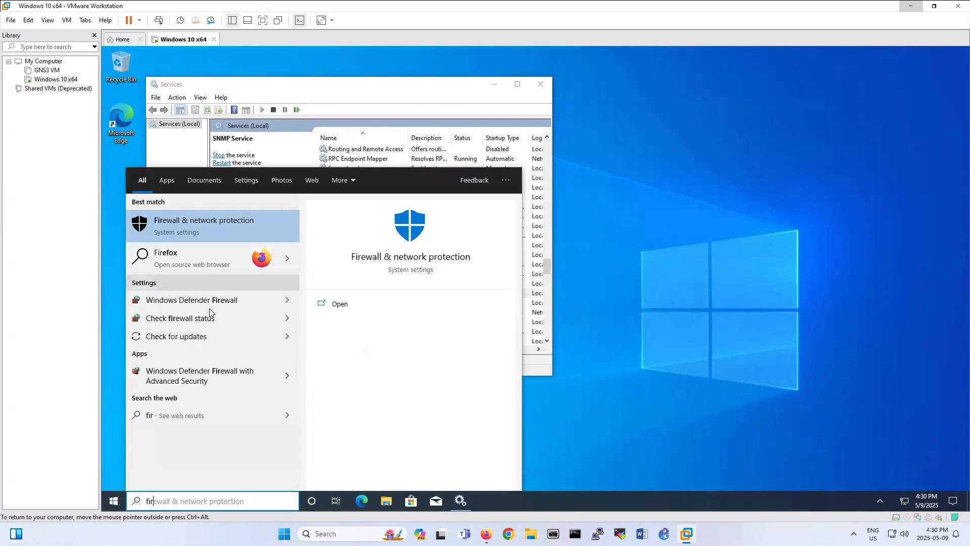
{"action": "left_click", "coordinate": [207, 301]}
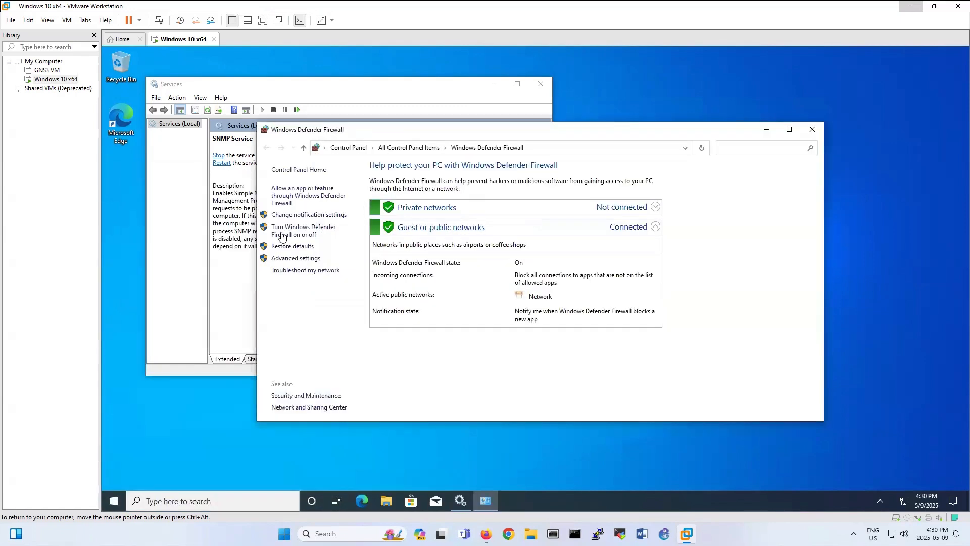
{"action": "left_click", "coordinate": [293, 232]}
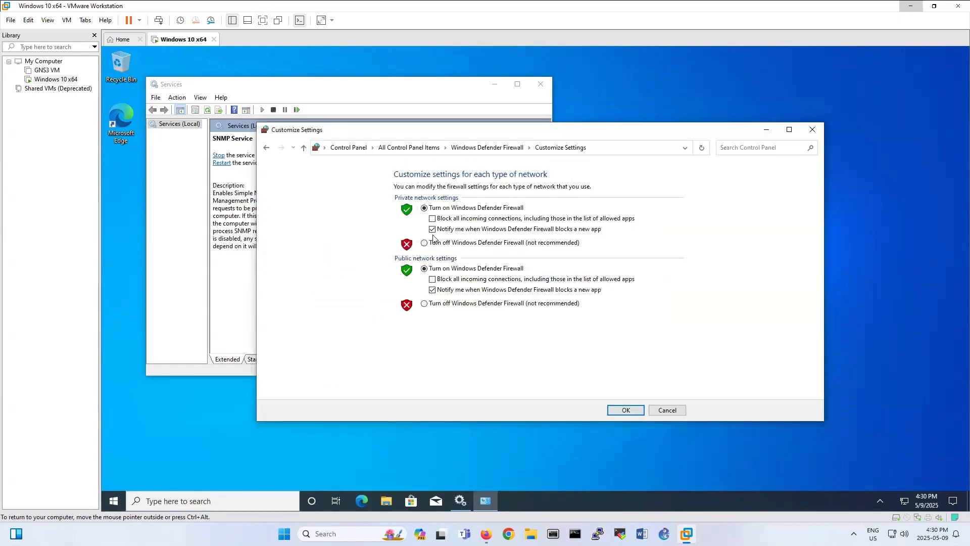
{"action": "left_click", "coordinate": [433, 243]}
{"action": "left_click", "coordinate": [437, 303]}
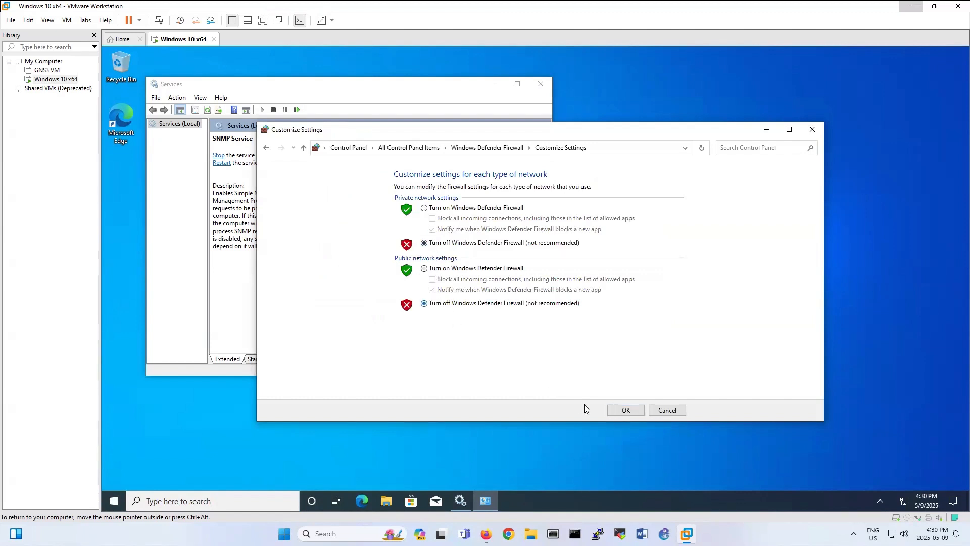
{"action": "left_click", "coordinate": [614, 410]}
{"action": "left_click", "coordinate": [812, 130]}
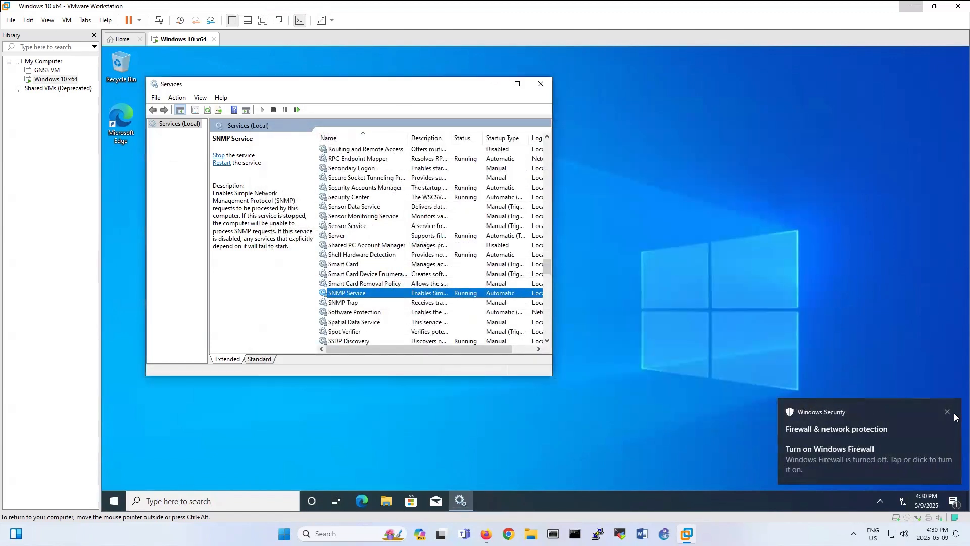
{"action": "left_click", "coordinate": [493, 84]}
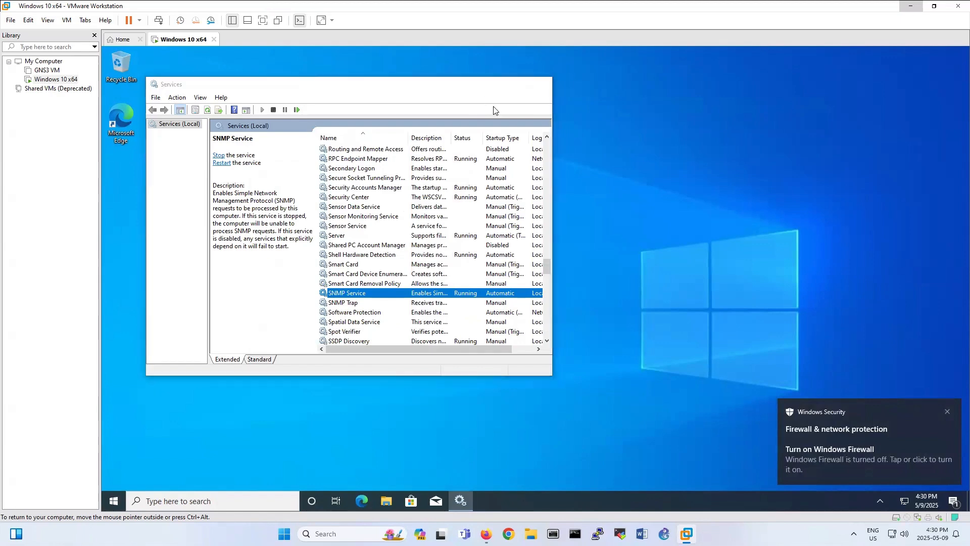
Start adding a sensor to the Windows 10 device and search sensor types for 'snmp'.
{"action": "left_click", "coordinate": [486, 533]}
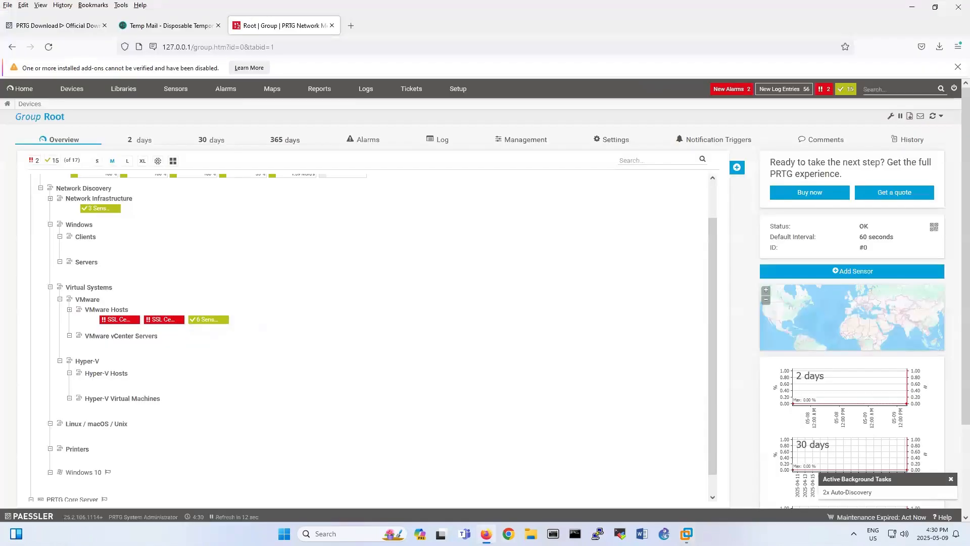
{"action": "scroll", "coordinate": [184, 433], "scroll_direction": "down", "scroll_amount": 1}
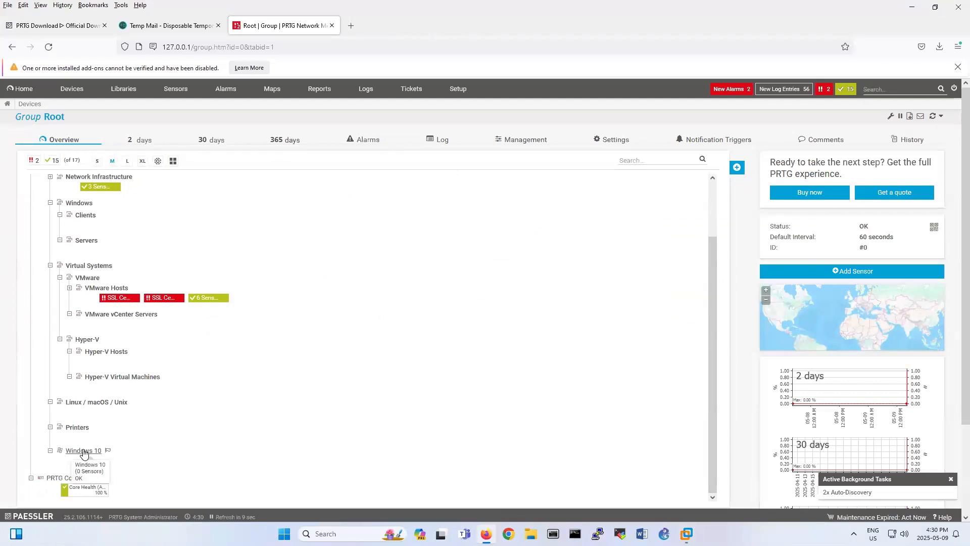
{"action": "right_click", "coordinate": [84, 451]}
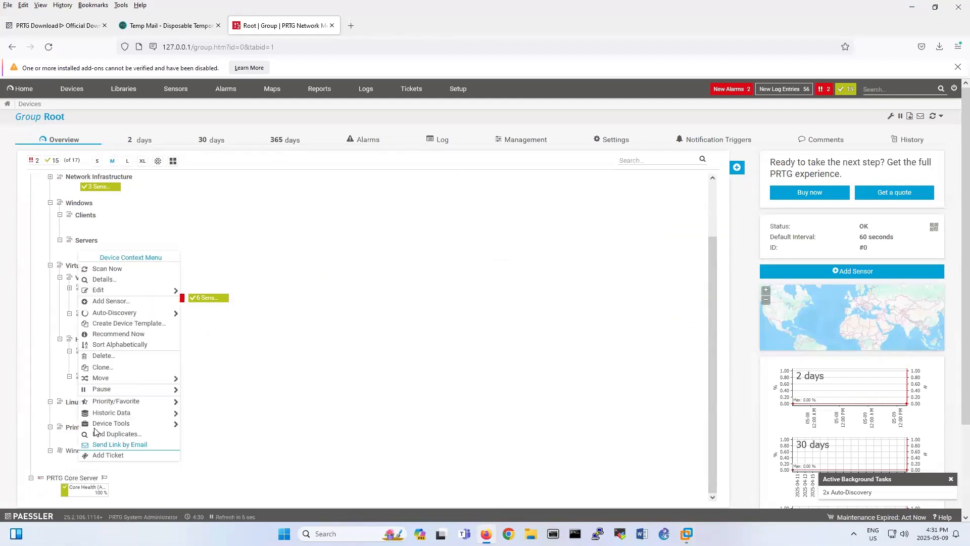
{"action": "left_click", "coordinate": [121, 302]}
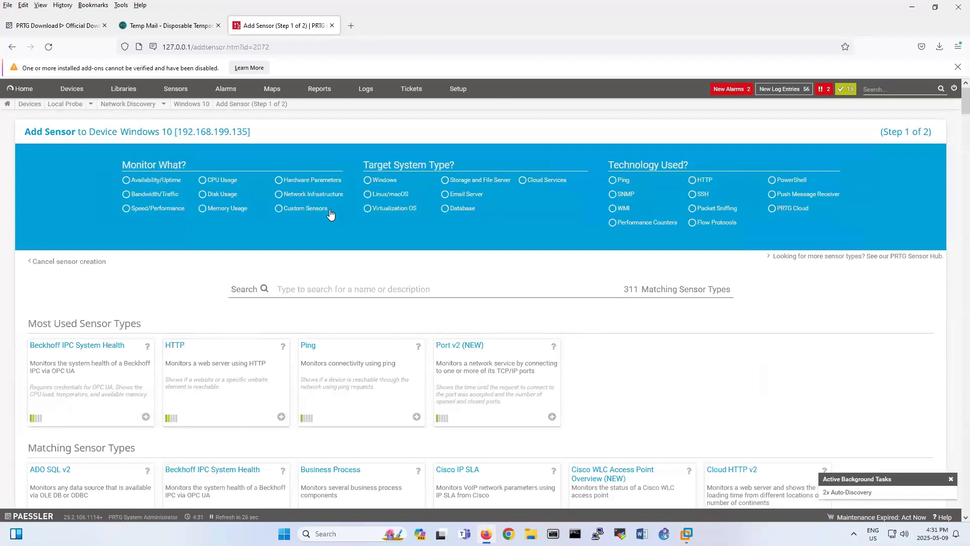
{"action": "type", "text": "snmp"}
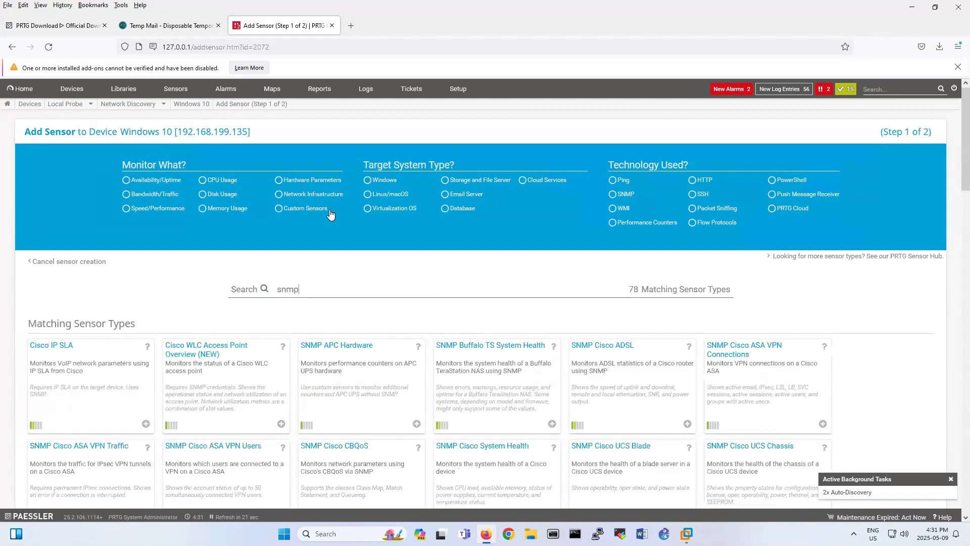
Pick SNMP CPU Load from the results and create the sensor.
{"action": "scroll", "coordinate": [641, 367], "scroll_direction": "down", "scroll_amount": 3}
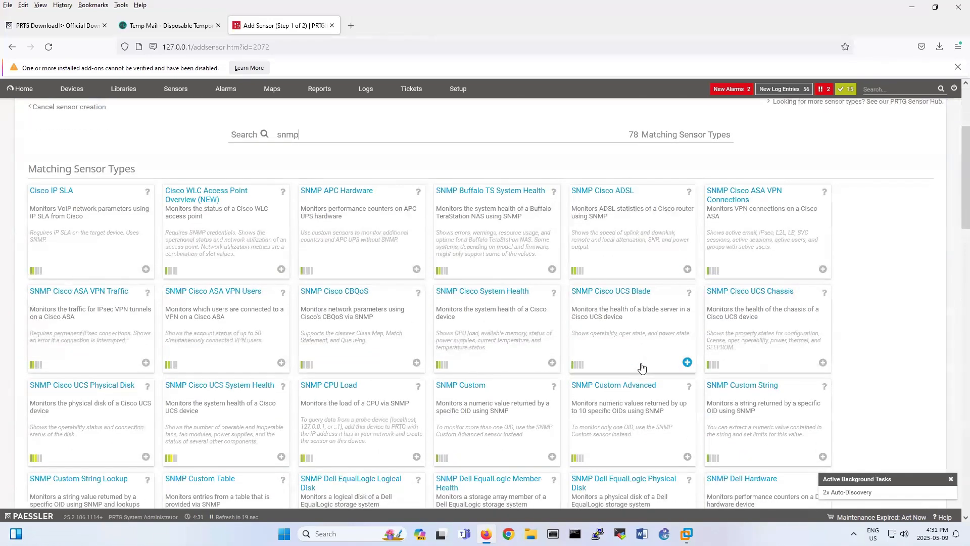
{"action": "scroll", "coordinate": [455, 348], "scroll_direction": "down", "scroll_amount": 1}
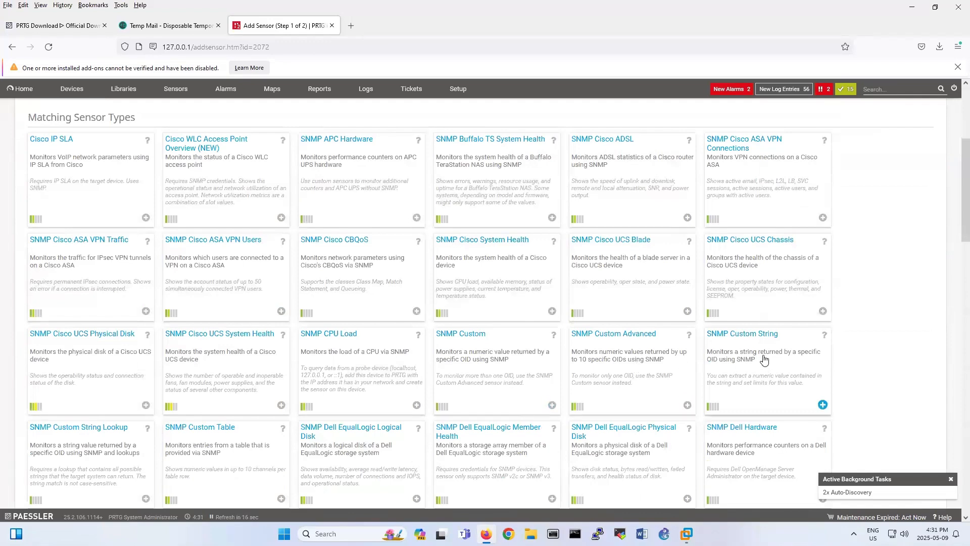
{"action": "scroll", "coordinate": [764, 359], "scroll_direction": "down", "scroll_amount": 2}
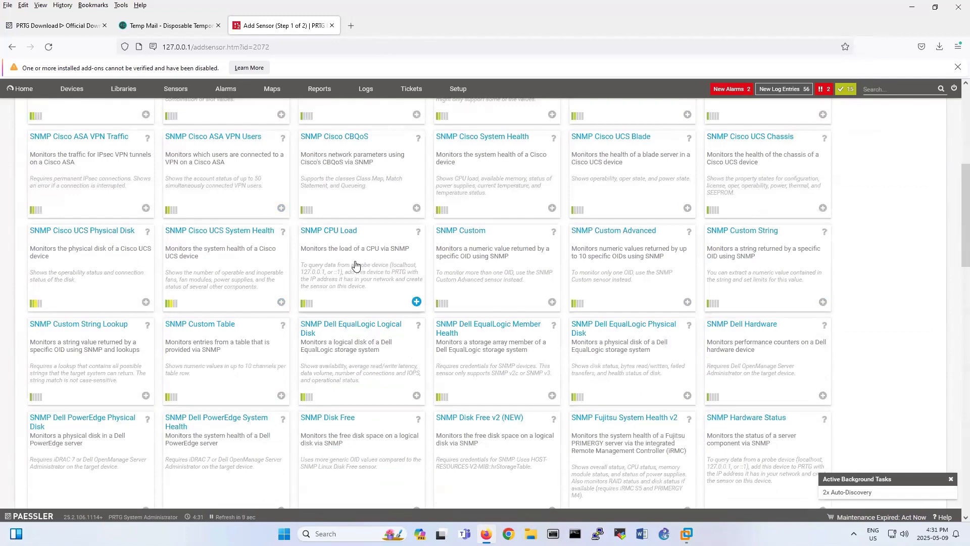
{"action": "scroll", "coordinate": [356, 265], "scroll_direction": "down", "scroll_amount": 2}
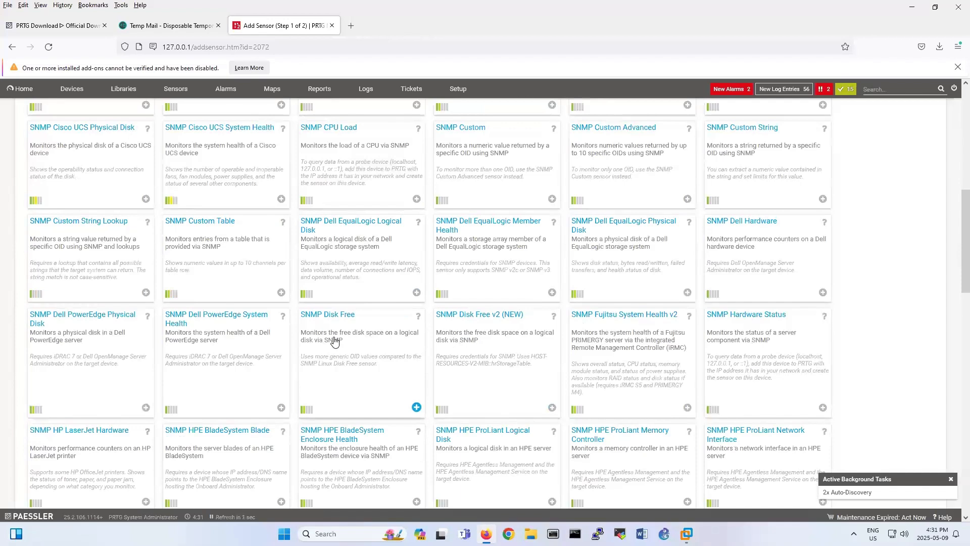
{"action": "scroll", "coordinate": [335, 342], "scroll_direction": "down", "scroll_amount": 7}
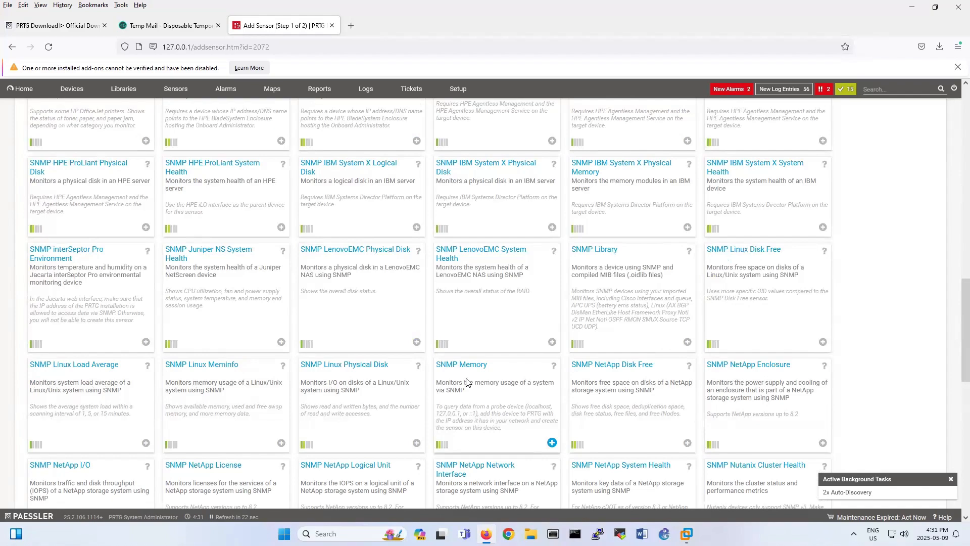
{"action": "scroll", "coordinate": [465, 382], "scroll_direction": "up", "scroll_amount": 1}
{"action": "scroll", "coordinate": [467, 382], "scroll_direction": "up", "scroll_amount": 5}
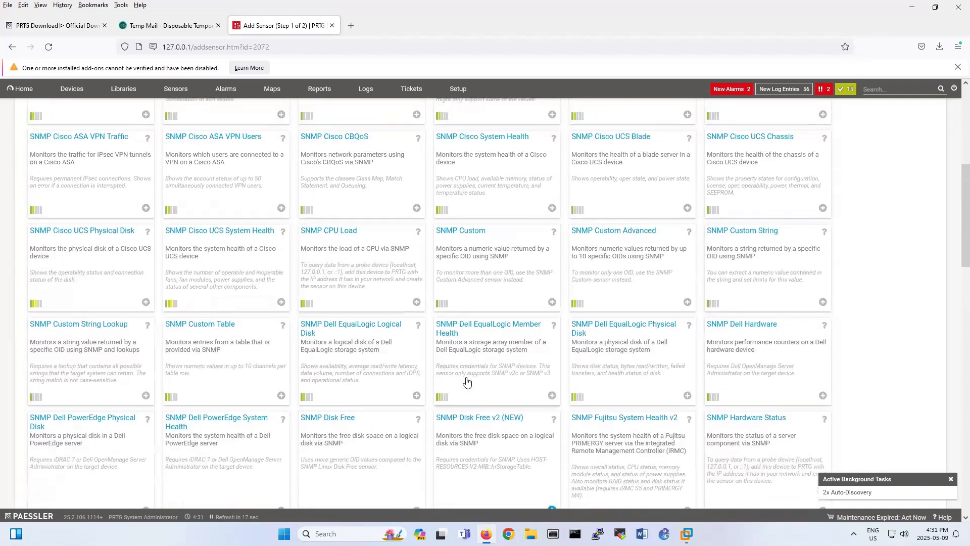
{"action": "scroll", "coordinate": [360, 344], "scroll_direction": "up", "scroll_amount": 3}
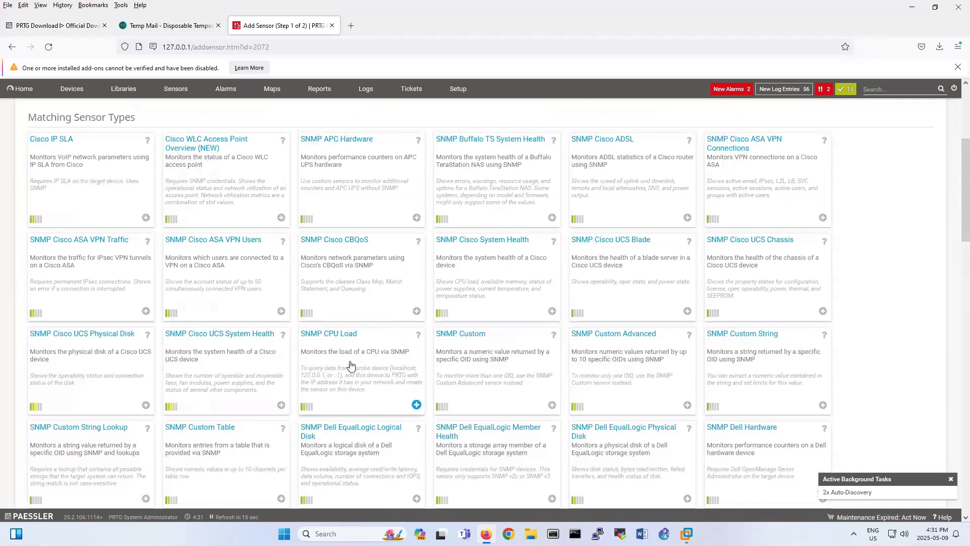
{"action": "left_click", "coordinate": [351, 364]}
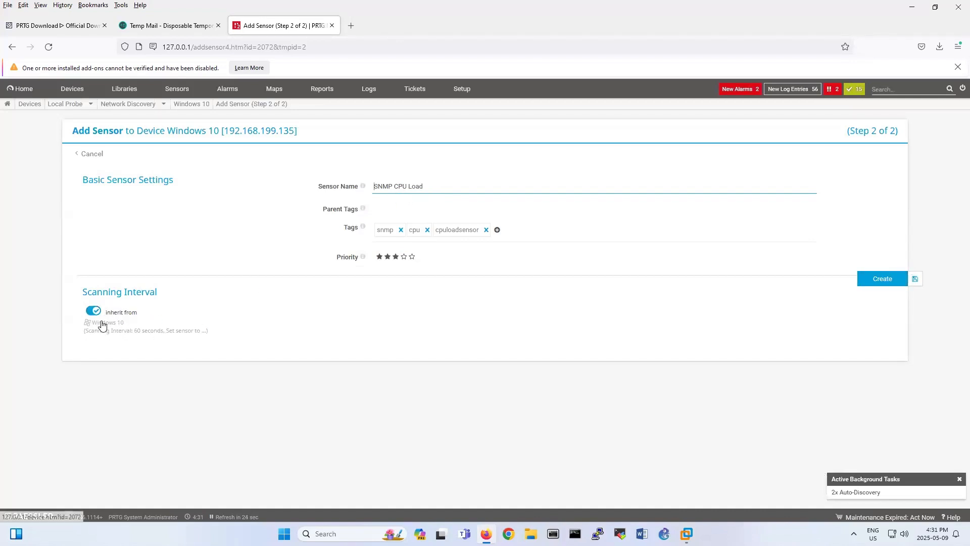
{"action": "left_click", "coordinate": [889, 289]}
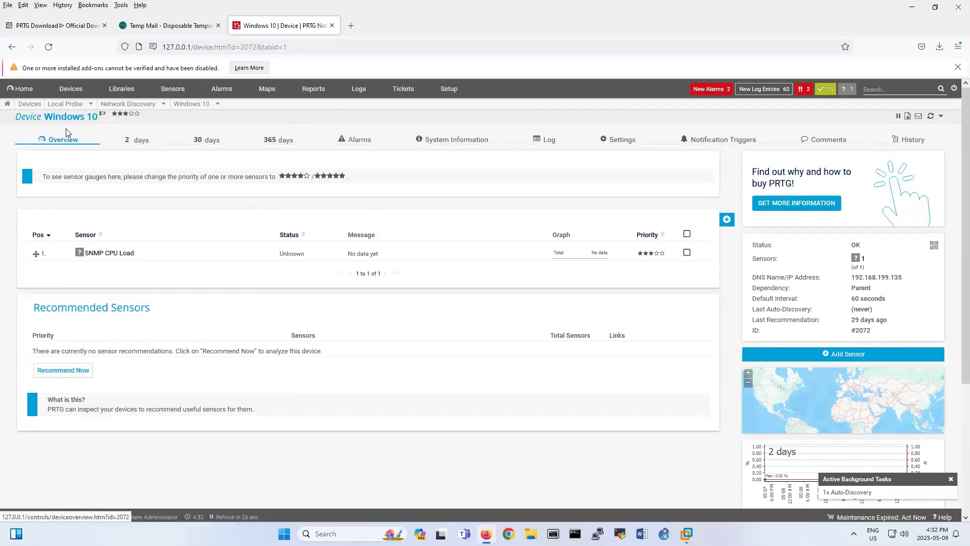
Add a Ping sensor with default settings to the Windows 10 device.
{"action": "left_click", "coordinate": [191, 105]}
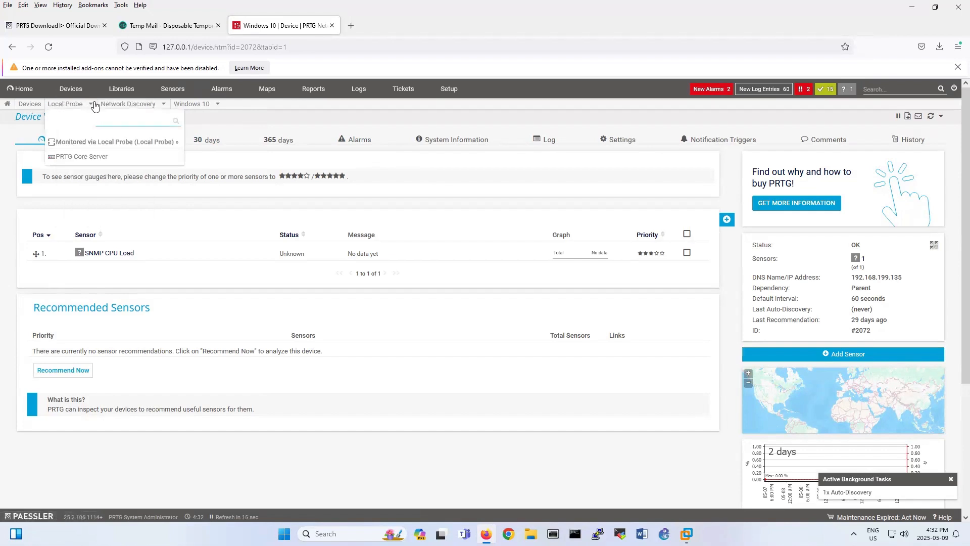
{"action": "mouse_move", "coordinate": [122, 106]}
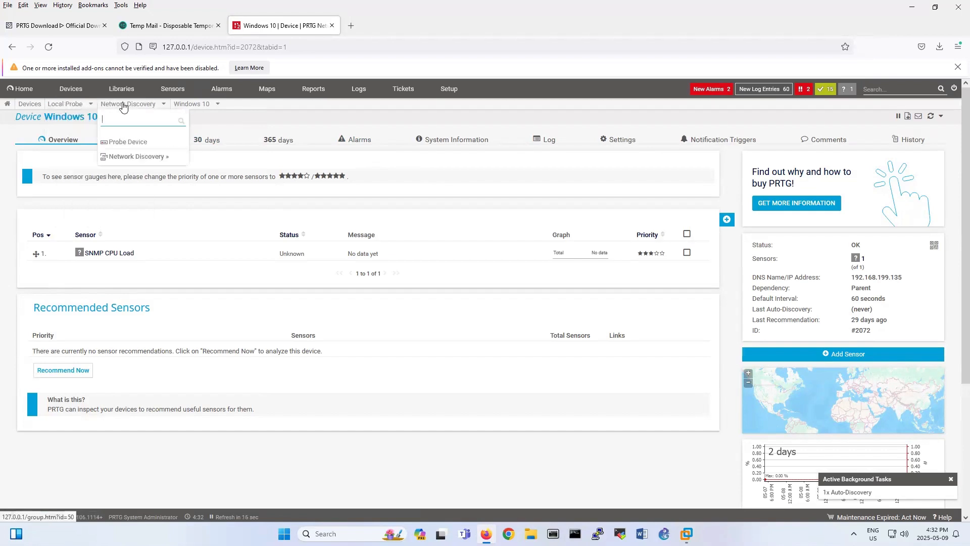
{"action": "right_click", "coordinate": [187, 104]}
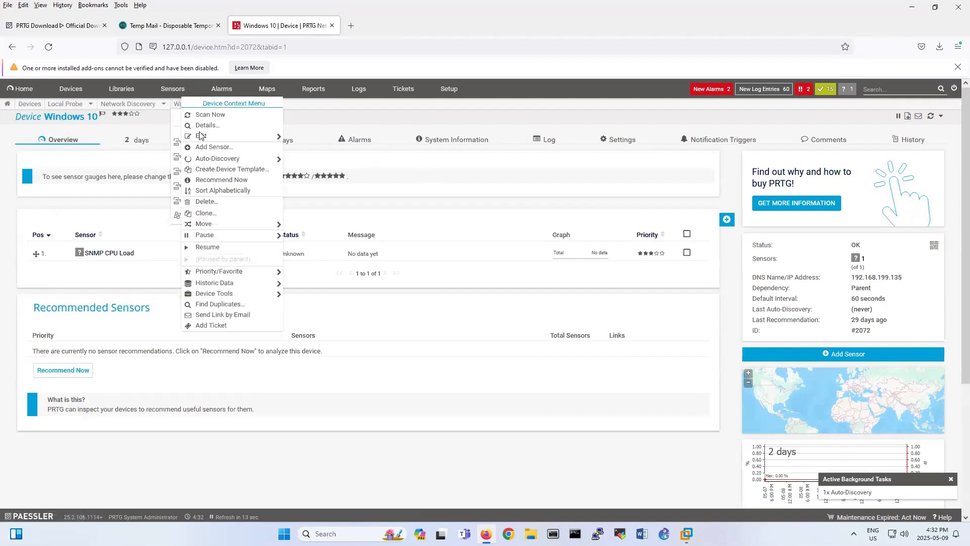
{"action": "left_click", "coordinate": [217, 147]}
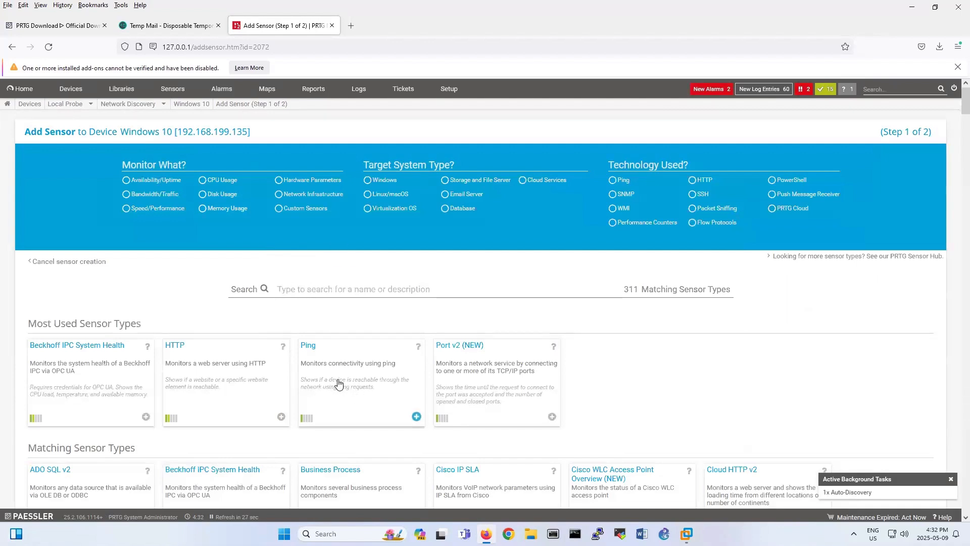
{"action": "left_click", "coordinate": [338, 383]}
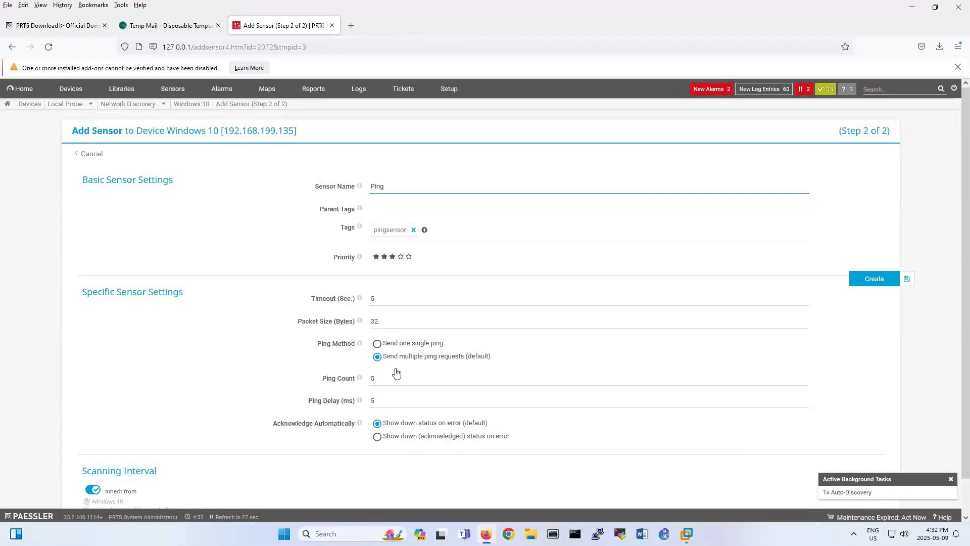
{"action": "left_click", "coordinate": [884, 281]}
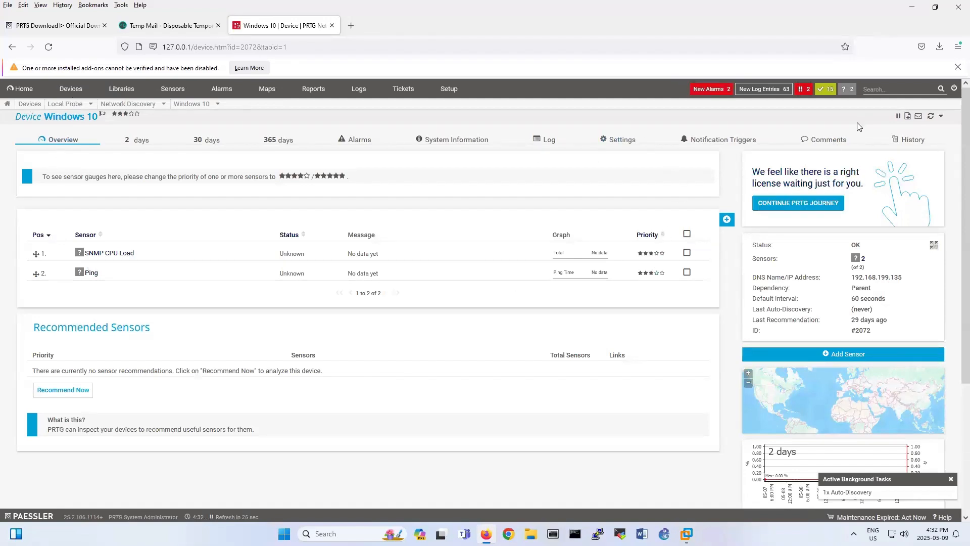
Refresh the device, then open and refresh the SNMP CPU Load sensor page showing 4% load.
{"action": "left_click", "coordinate": [930, 117]}
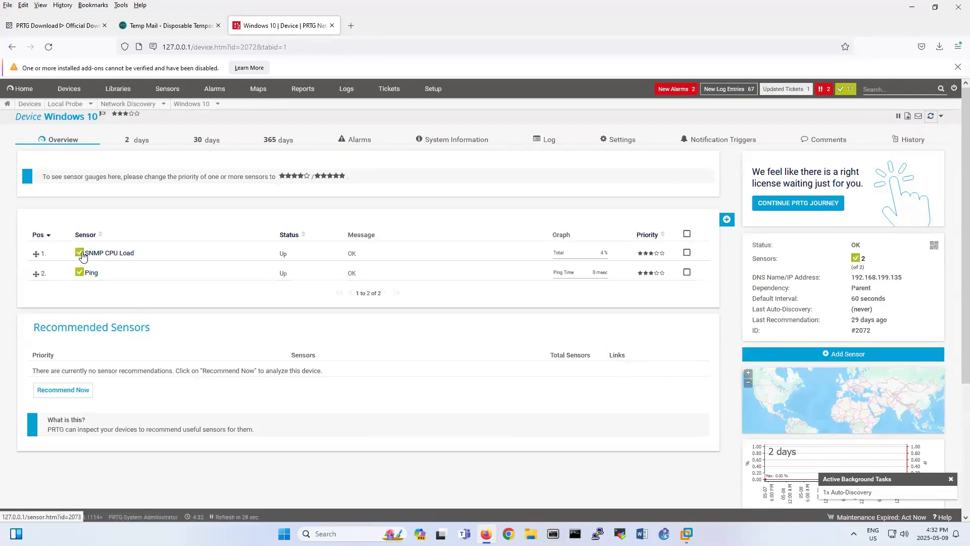
{"action": "mouse_move", "coordinate": [81, 261]}
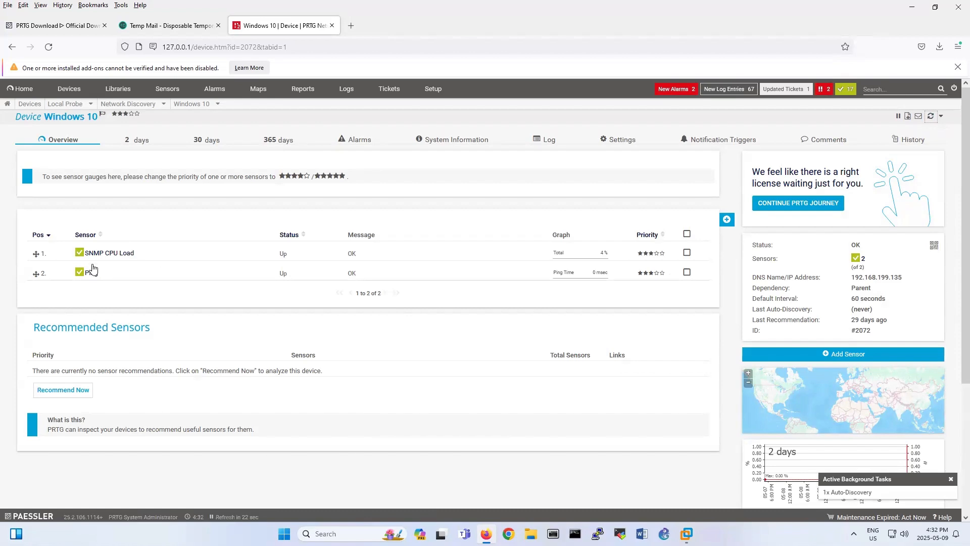
{"action": "left_click", "coordinate": [109, 254]}
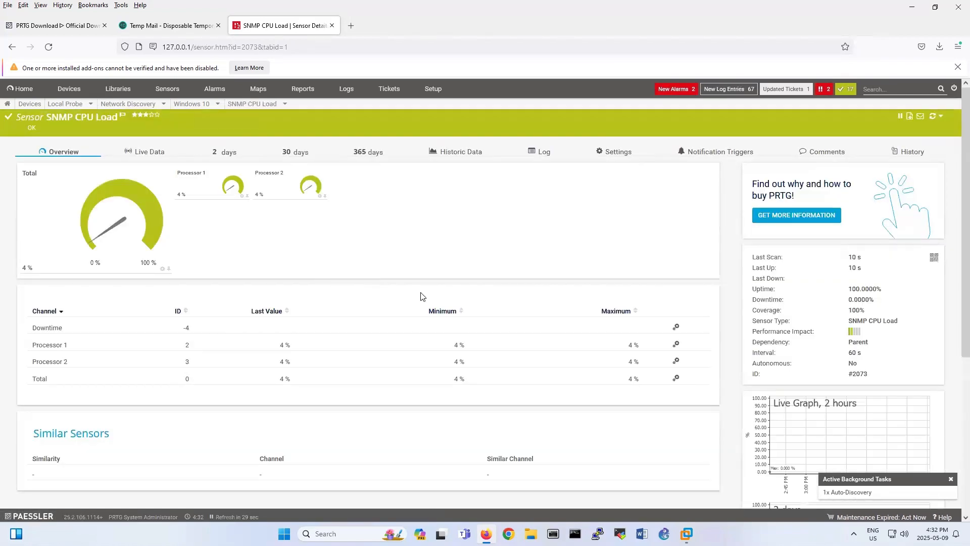
{"action": "scroll", "coordinate": [225, 348], "scroll_direction": "down", "scroll_amount": 3}
{"action": "scroll", "coordinate": [225, 344], "scroll_direction": "up", "scroll_amount": 3}
{"action": "left_click", "coordinate": [237, 108]}
Start adding another sensor to Windows 10 and search sensor types for 'snm'.
{"action": "right_click", "coordinate": [199, 107]}
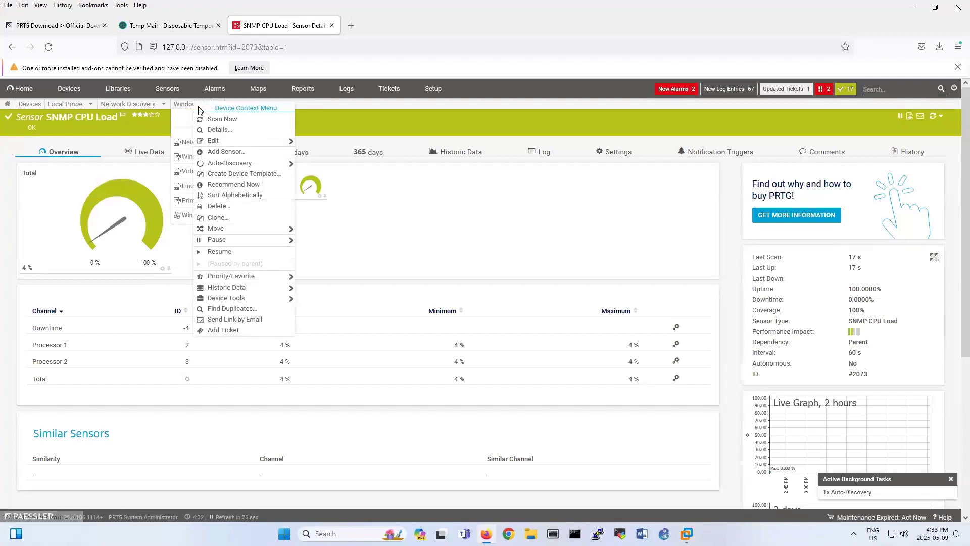
{"action": "mouse_move", "coordinate": [230, 166]}
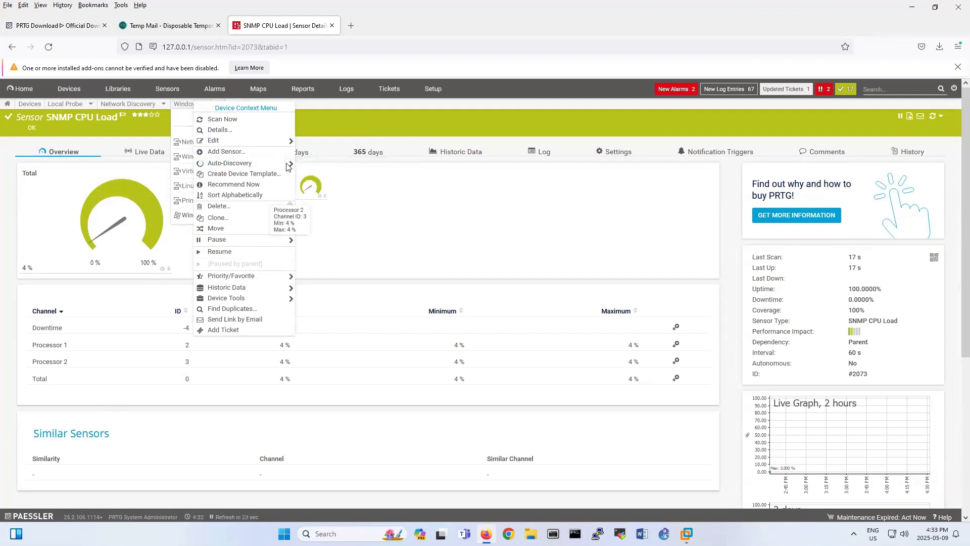
{"action": "mouse_move", "coordinate": [287, 166]}
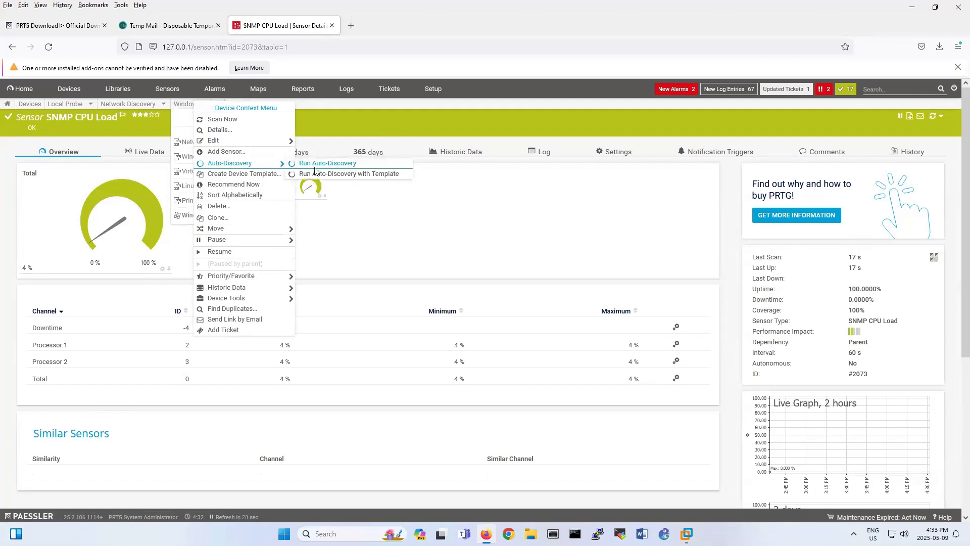
{"action": "left_click", "coordinate": [243, 157]}
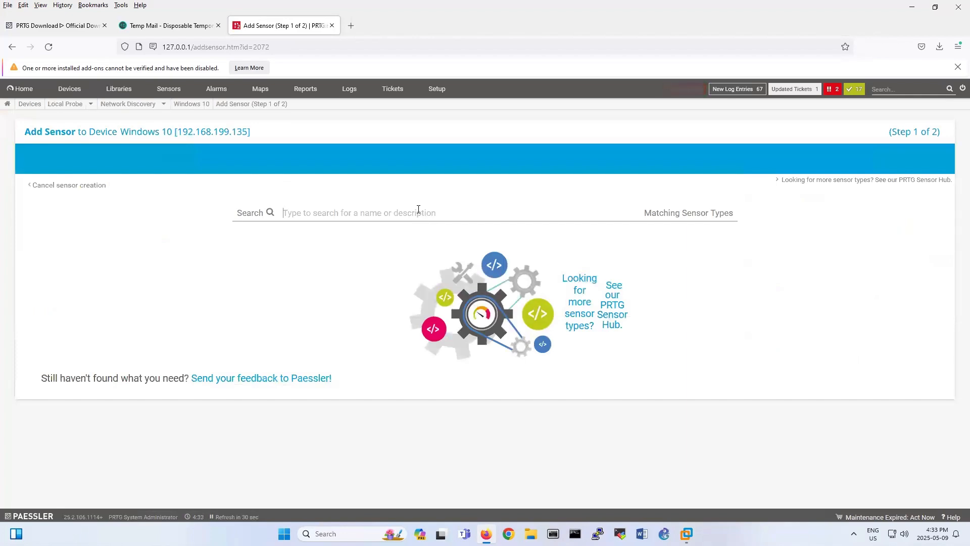
{"action": "type", "text": "snmp"}
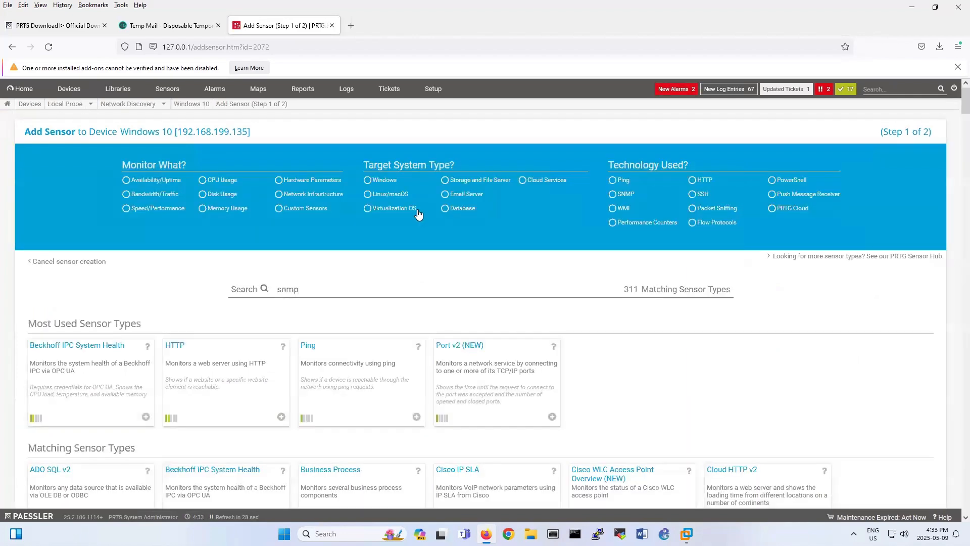
{"action": "scroll", "coordinate": [484, 303], "scroll_direction": "down", "scroll_amount": 9}
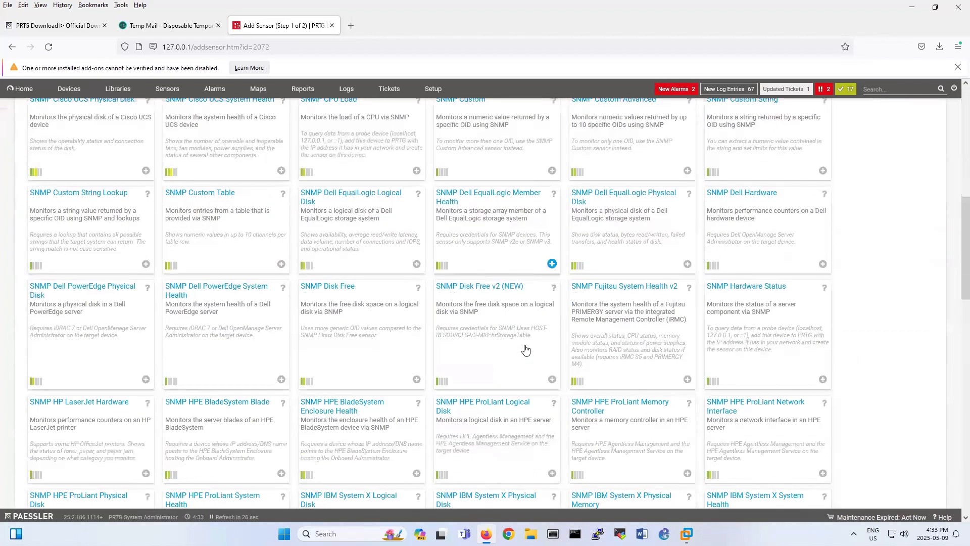
{"action": "scroll", "coordinate": [525, 348], "scroll_direction": "down", "scroll_amount": 1}
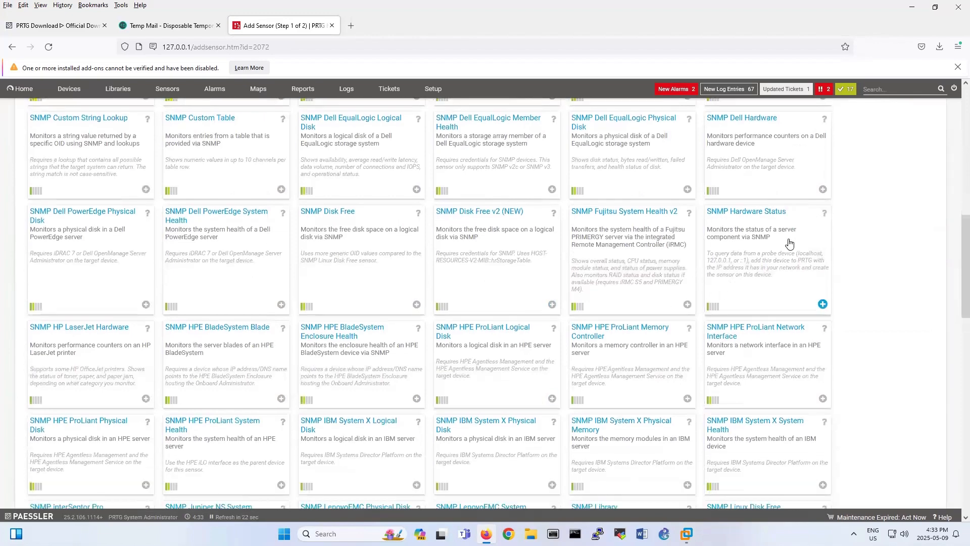
Create SNMP Hardware Status sensors with all listed hardware components selected.
{"action": "left_click", "coordinate": [741, 253]}
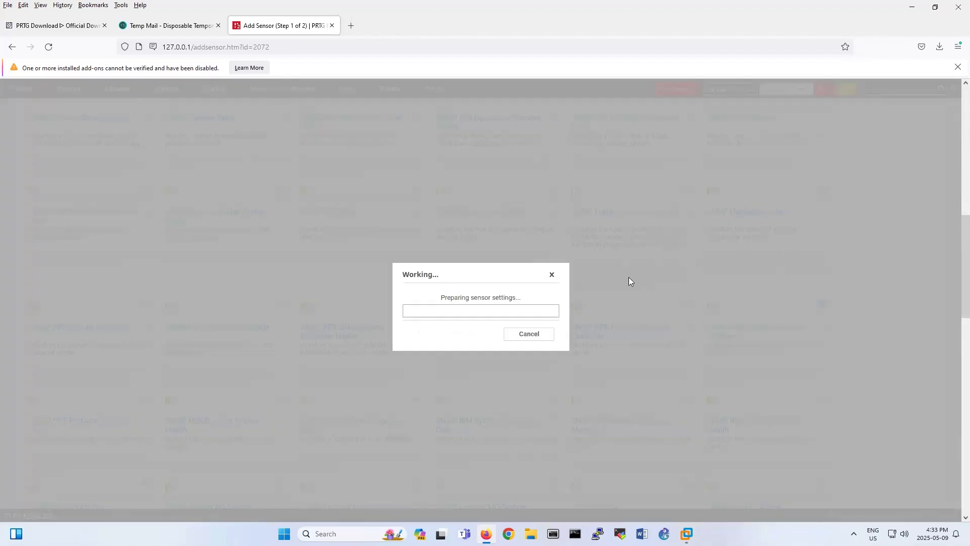
{"action": "scroll", "coordinate": [629, 281], "scroll_direction": "down", "scroll_amount": 3}
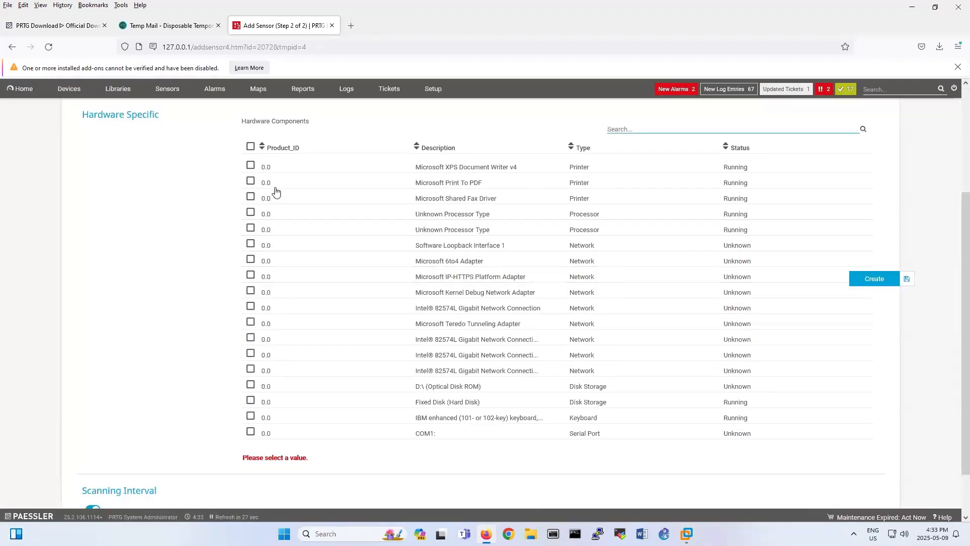
{"action": "left_click", "coordinate": [250, 147]}
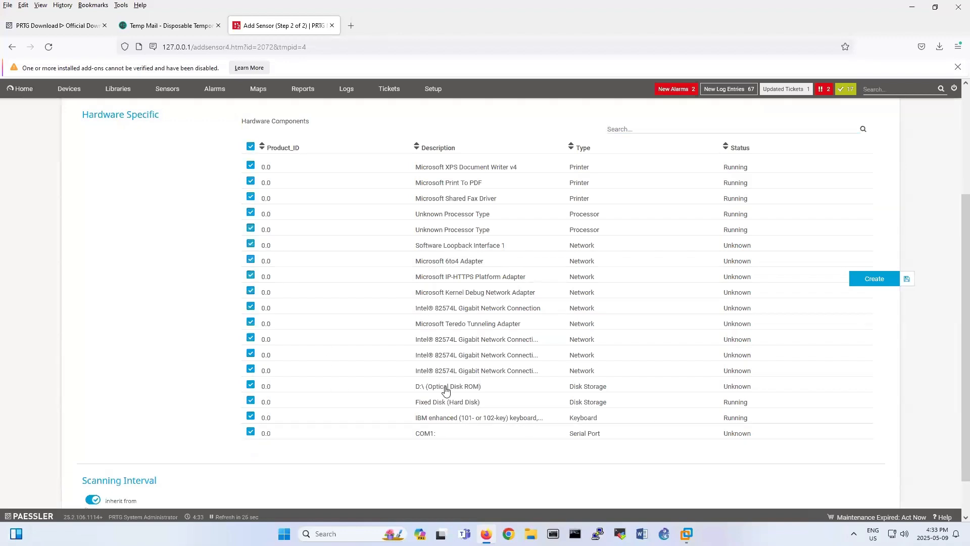
{"action": "scroll", "coordinate": [458, 402], "scroll_direction": "down", "scroll_amount": 1}
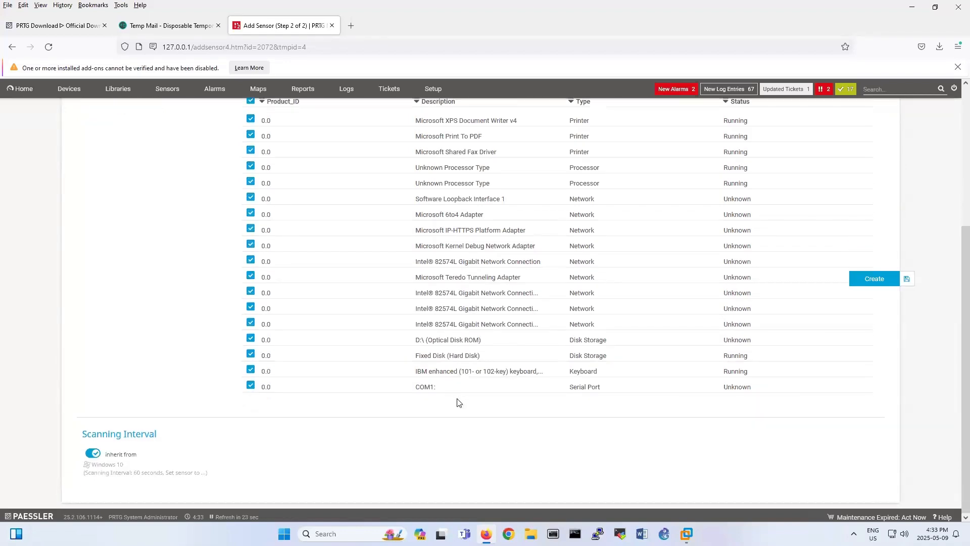
{"action": "scroll", "coordinate": [464, 399], "scroll_direction": "up", "scroll_amount": 1}
{"action": "left_click", "coordinate": [874, 279]}
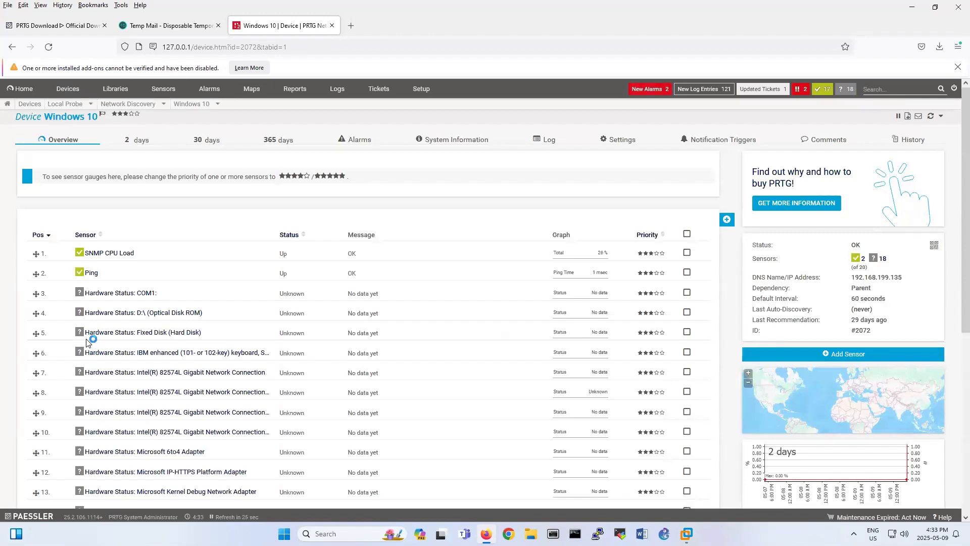
Run Auto-Discovery on the Windows 10 device from its breadcrumb context menu.
{"action": "right_click", "coordinate": [190, 104]}
{"action": "mouse_move", "coordinate": [228, 161]}
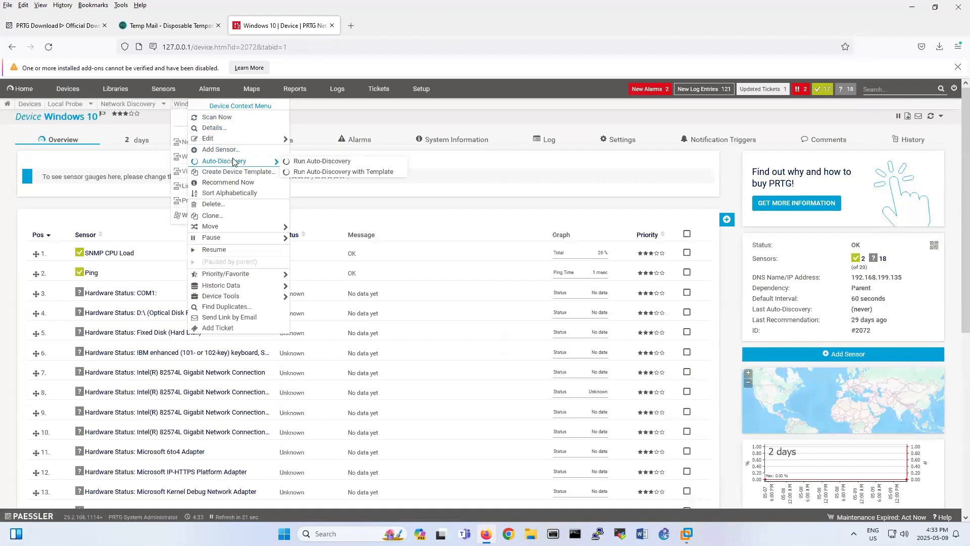
{"action": "left_click", "coordinate": [319, 161]}
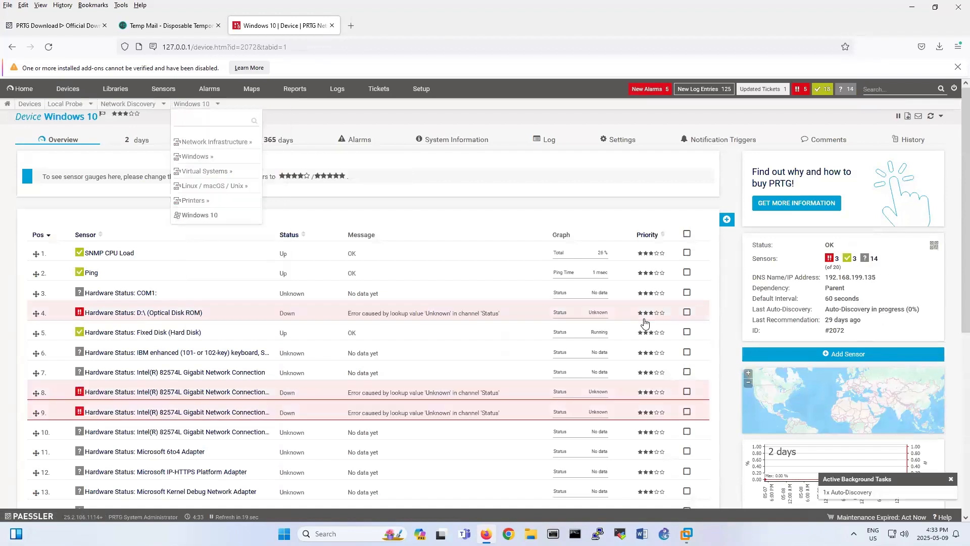
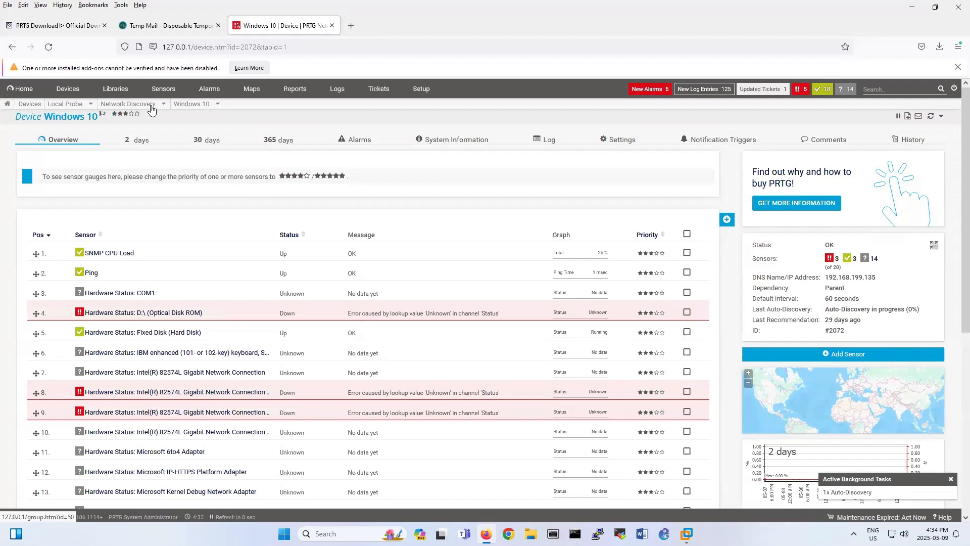
Reload the Windows 10 device and delete the down COM1, D:\ optical disk and two network connection sensors.
{"action": "left_click", "coordinate": [48, 46]}
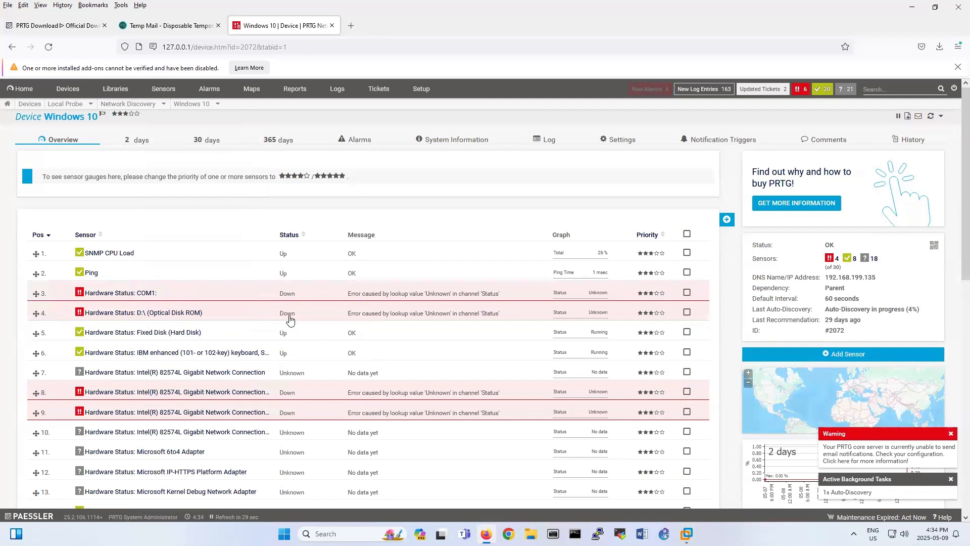
{"action": "left_click", "coordinate": [687, 292]}
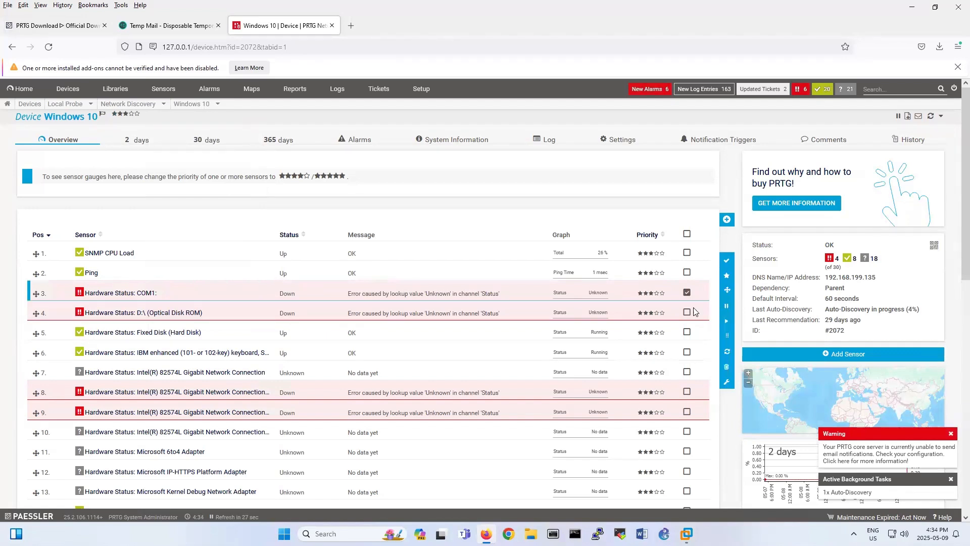
{"action": "left_click", "coordinate": [687, 313]}
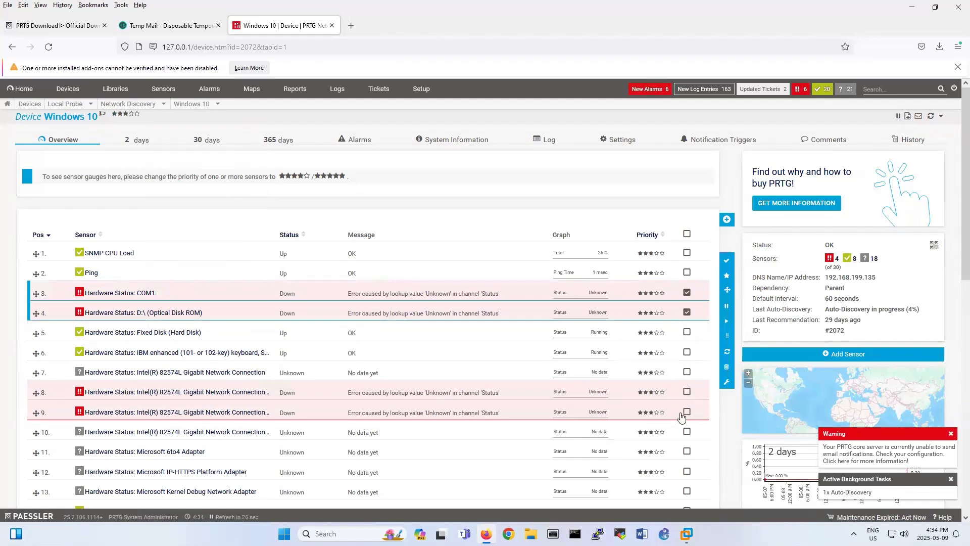
{"action": "left_click", "coordinate": [687, 391]}
{"action": "left_click", "coordinate": [687, 411]}
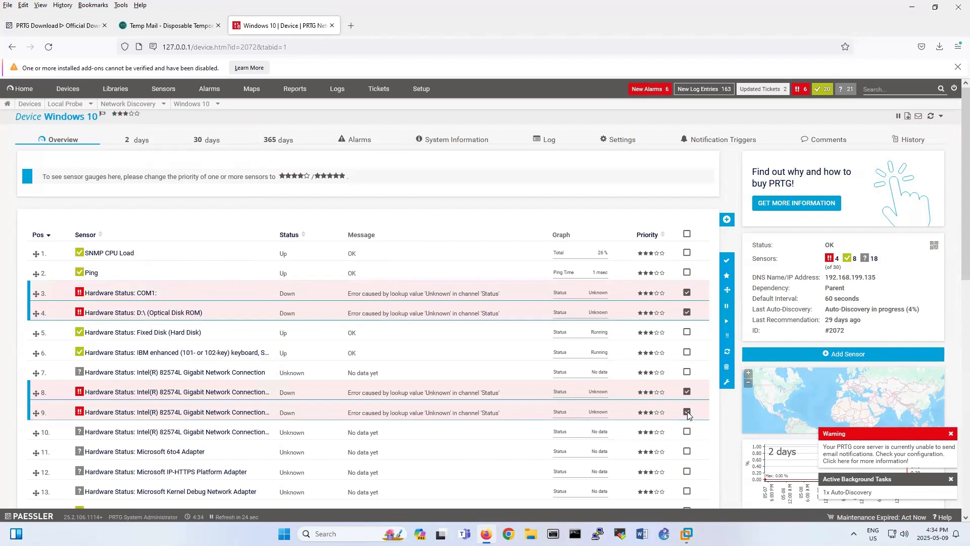
{"action": "left_click", "coordinate": [726, 369]}
{"action": "left_click", "coordinate": [641, 390]}
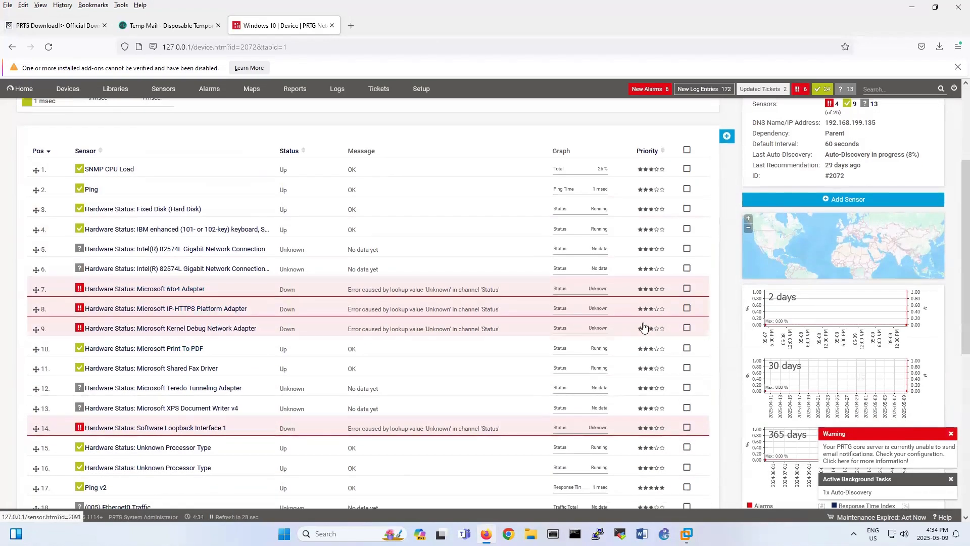
Delete the down Microsoft 6to4, IP-HTTPS Platform and Kernel Debug Network Adapter sensors.
{"action": "left_click", "coordinate": [687, 288]}
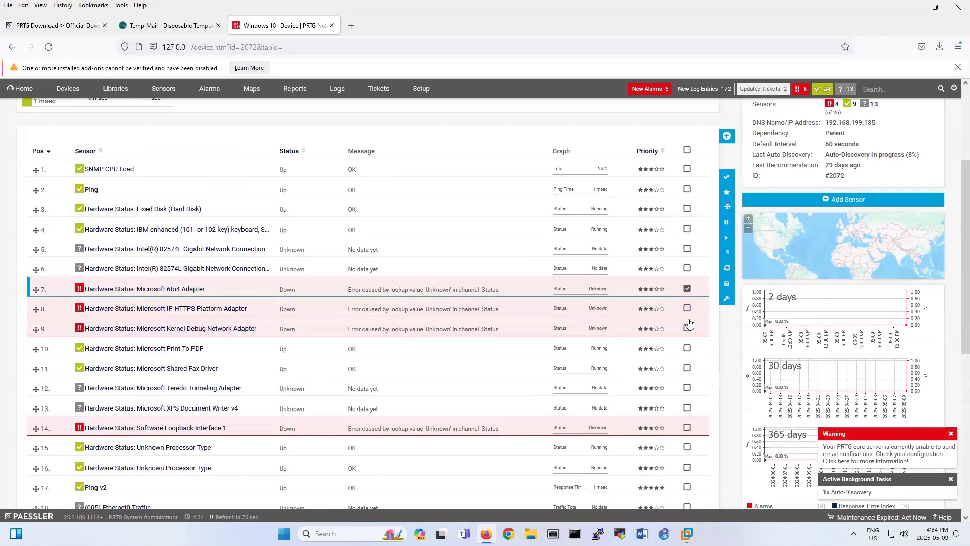
{"action": "left_click", "coordinate": [687, 309]}
{"action": "left_click", "coordinate": [687, 328]}
{"action": "left_click", "coordinate": [727, 283]}
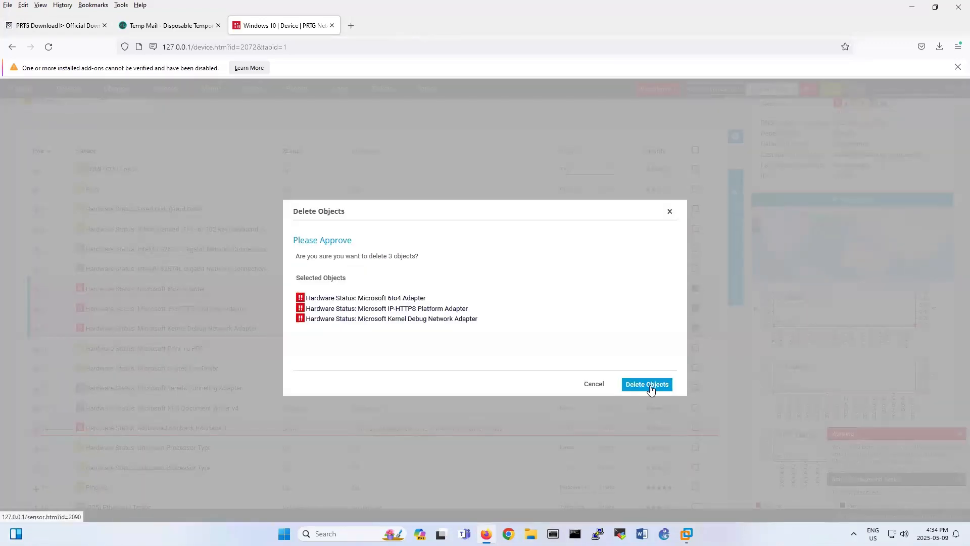
{"action": "left_click", "coordinate": [649, 387]}
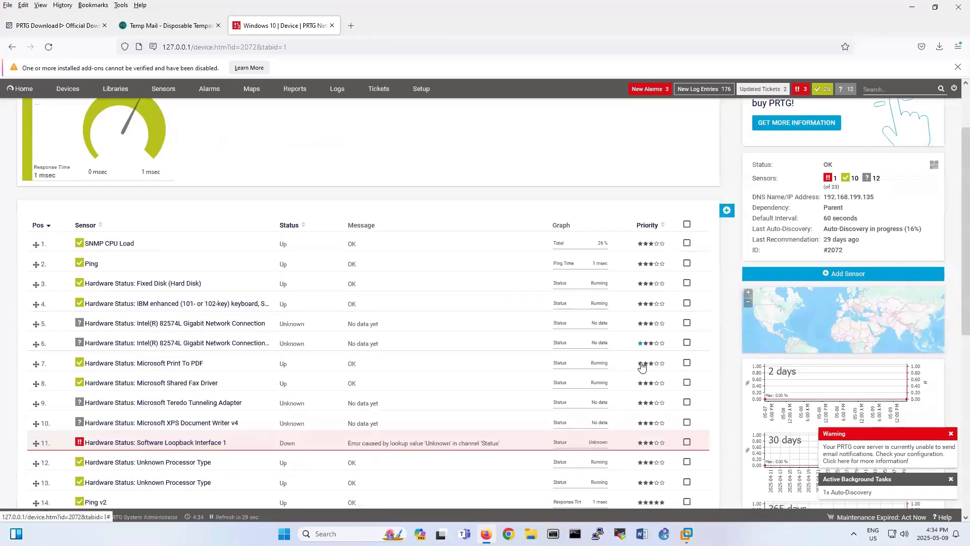
Delete the down Software Loopback Interface 1 sensor, leaving 14 up and 8 unknown sensors.
{"action": "scroll", "coordinate": [642, 367], "scroll_direction": "down", "scroll_amount": 5}
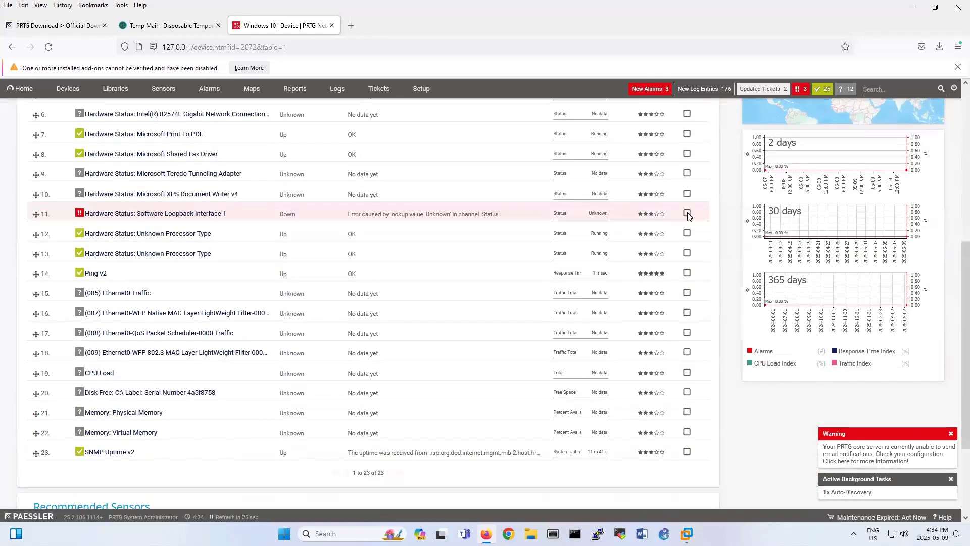
{"action": "left_click", "coordinate": [687, 213]}
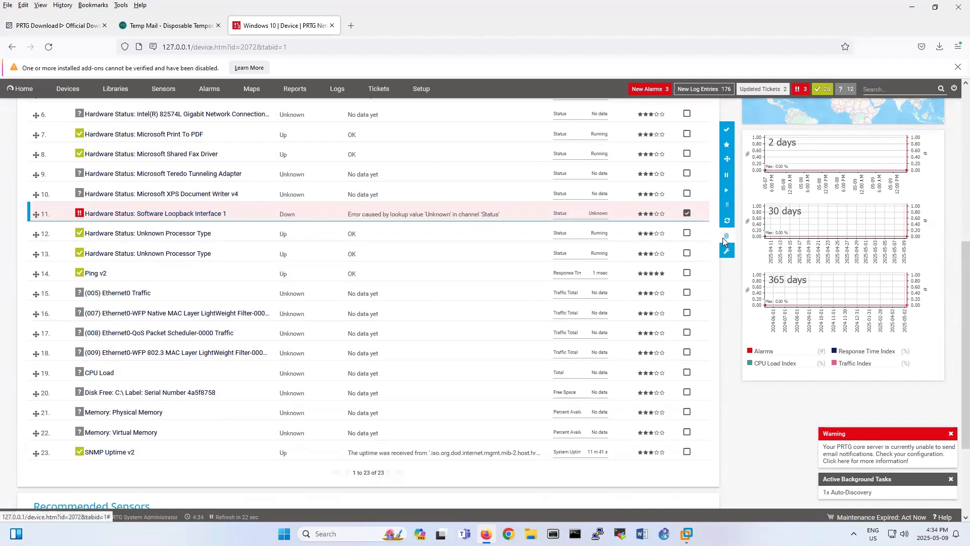
{"action": "left_click", "coordinate": [725, 238]}
{"action": "left_click", "coordinate": [646, 384]}
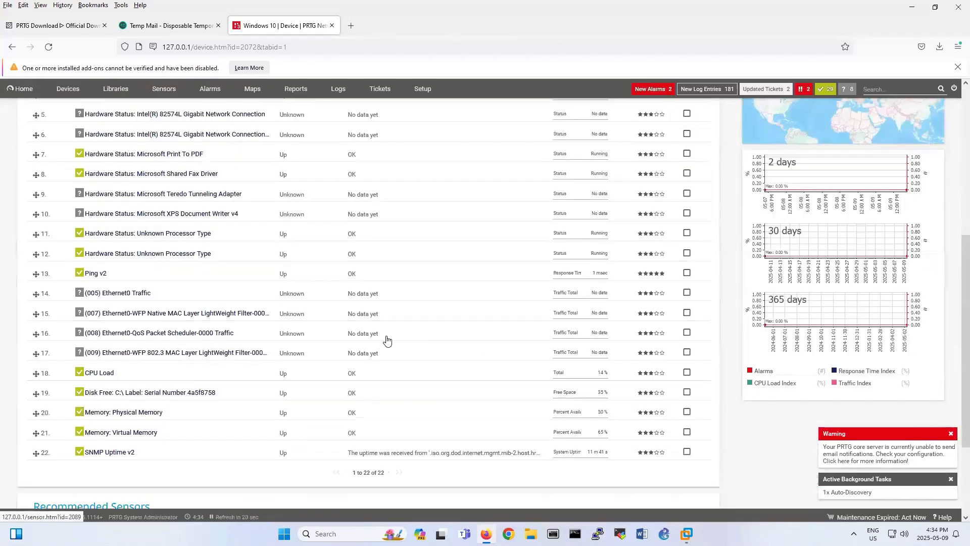
{"action": "scroll", "coordinate": [305, 317], "scroll_direction": "down", "scroll_amount": 6}
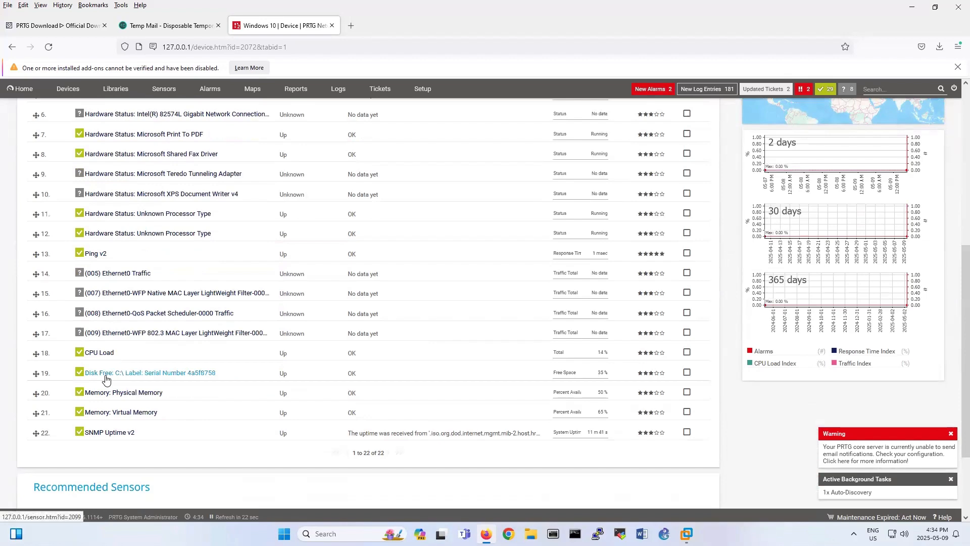
{"action": "scroll", "coordinate": [106, 379], "scroll_direction": "up", "scroll_amount": 6}
{"action": "mouse_move", "coordinate": [106, 379]}
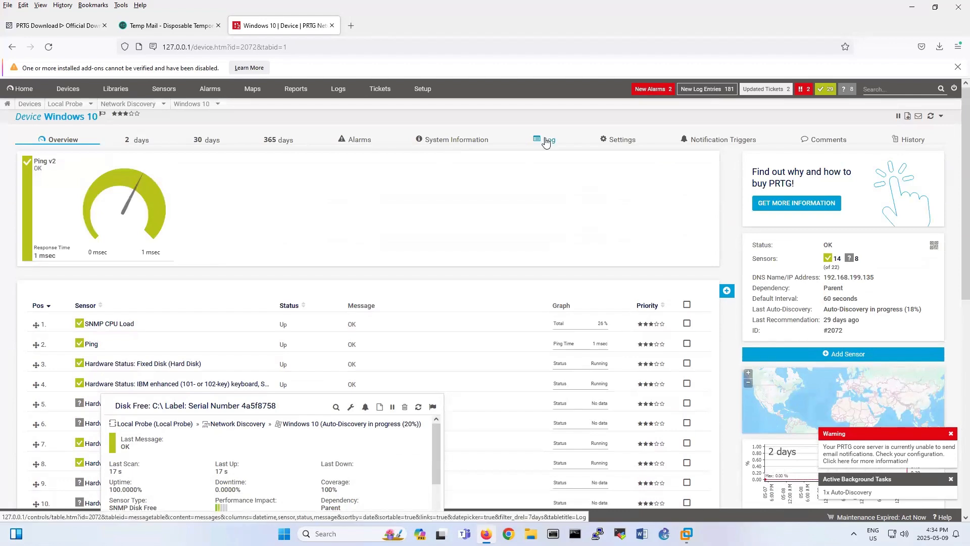
Review the Windows 10 device's event log, then its 2-day and 30-day graphs, ending on 2 days.
{"action": "left_click", "coordinate": [546, 142]}
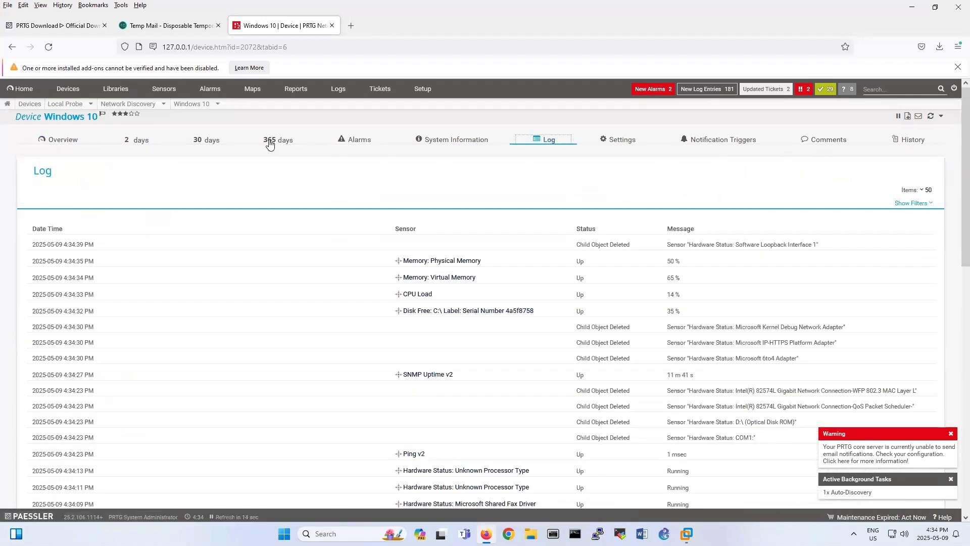
{"action": "left_click", "coordinate": [140, 145]}
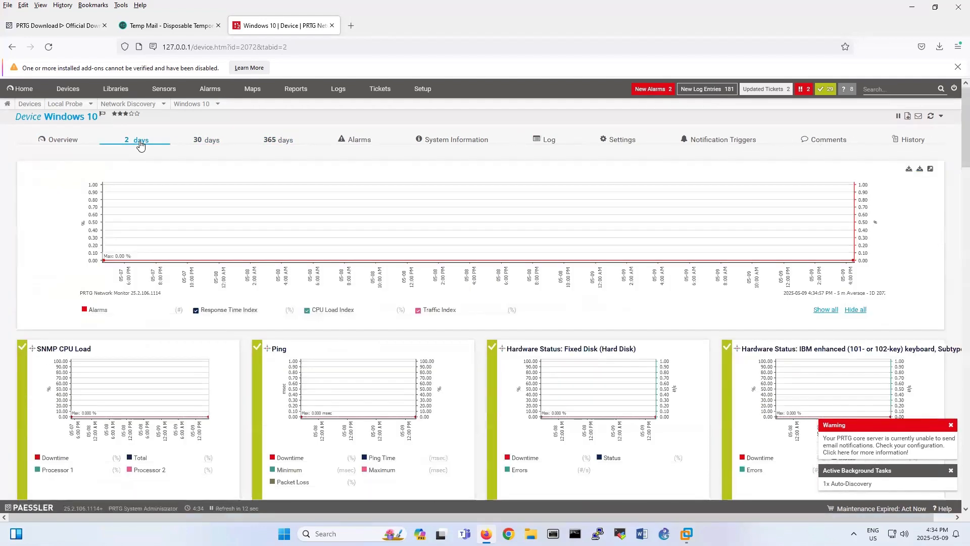
{"action": "scroll", "coordinate": [271, 303], "scroll_direction": "down", "scroll_amount": 7}
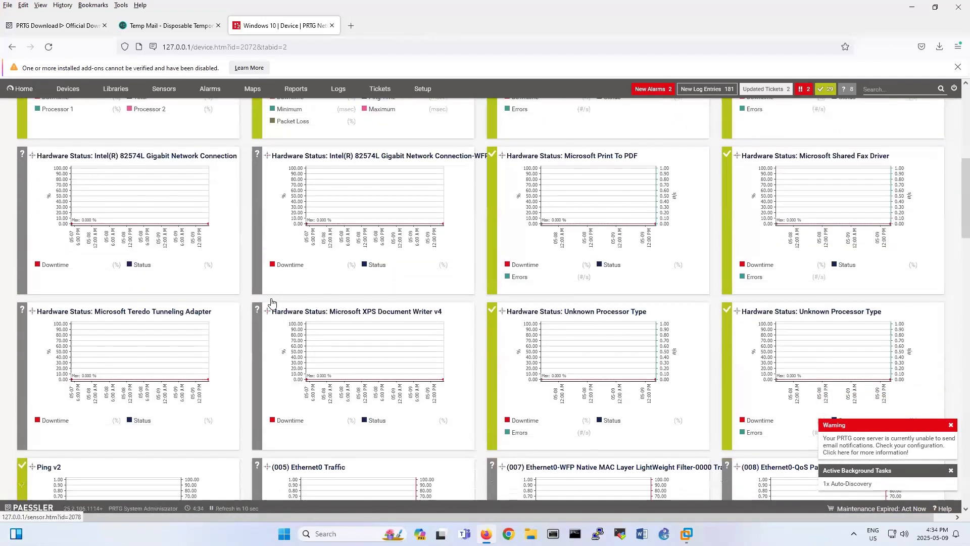
{"action": "scroll", "coordinate": [271, 302], "scroll_direction": "down", "scroll_amount": 5}
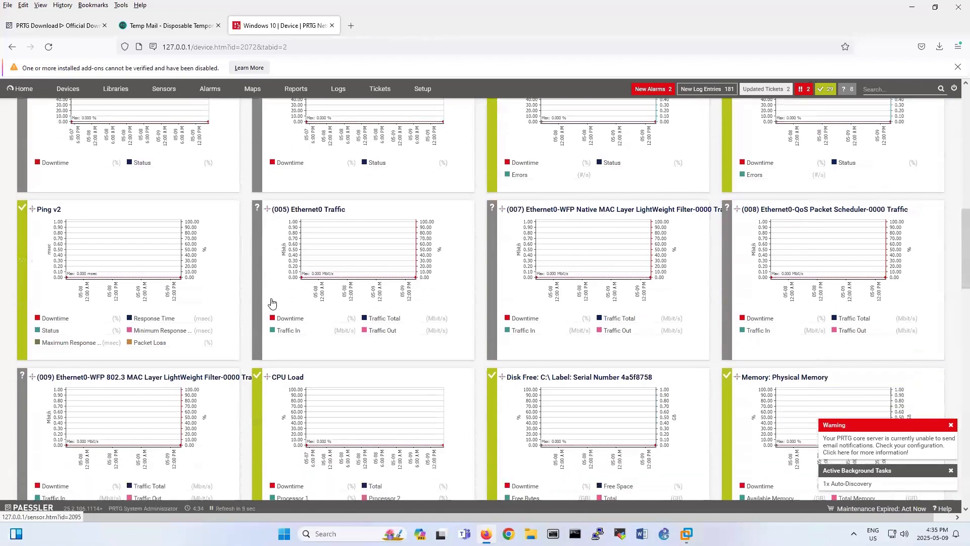
{"action": "scroll", "coordinate": [271, 302], "scroll_direction": "down", "scroll_amount": 3}
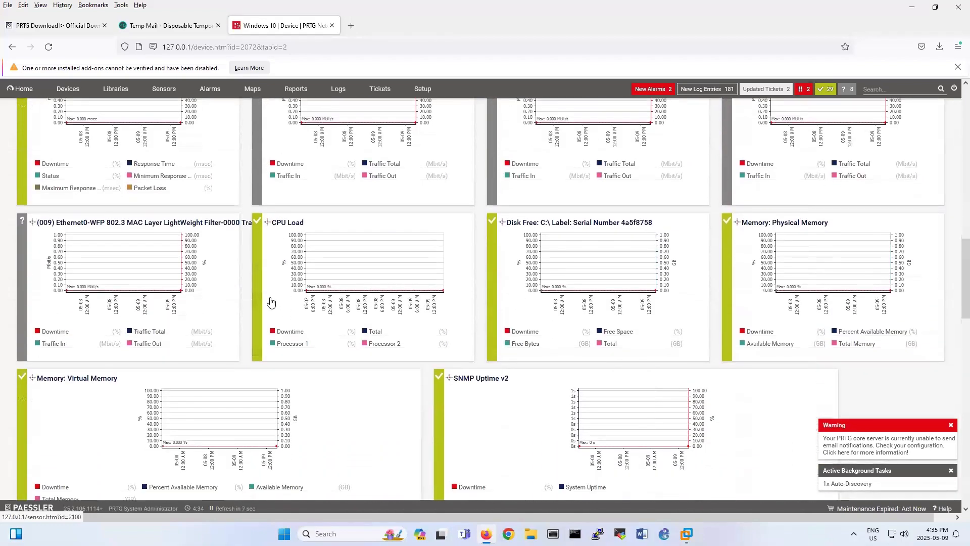
{"action": "scroll", "coordinate": [271, 302], "scroll_direction": "up", "scroll_amount": 6}
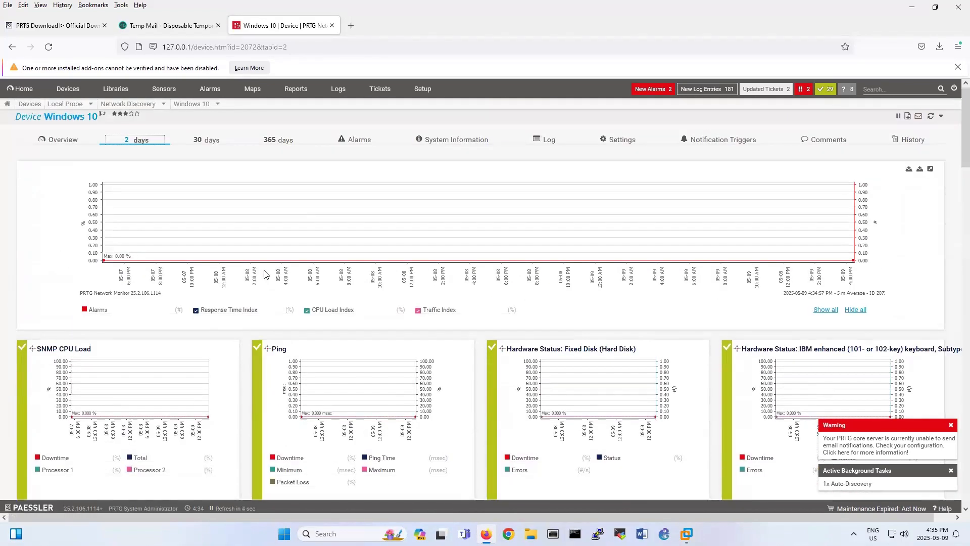
{"action": "left_click", "coordinate": [211, 142]}
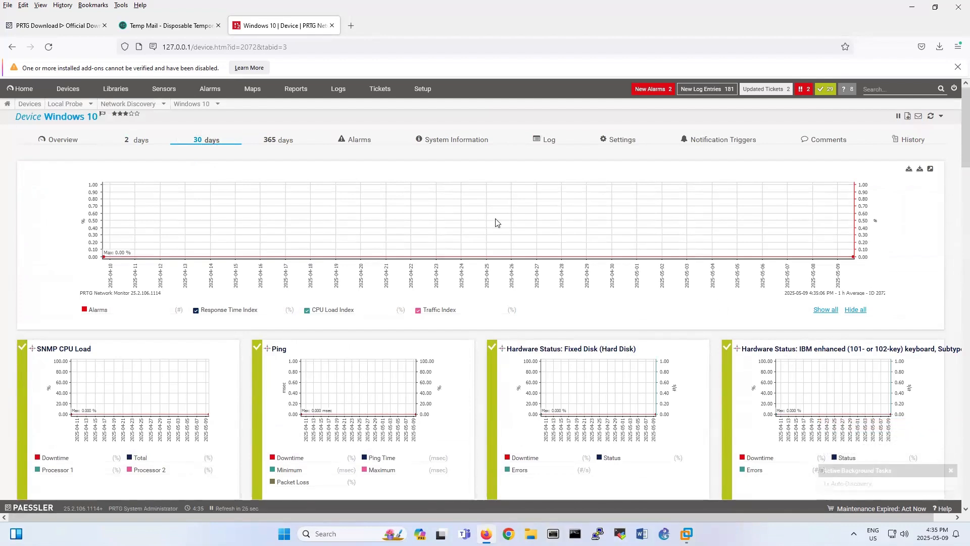
{"action": "left_click", "coordinate": [122, 142]}
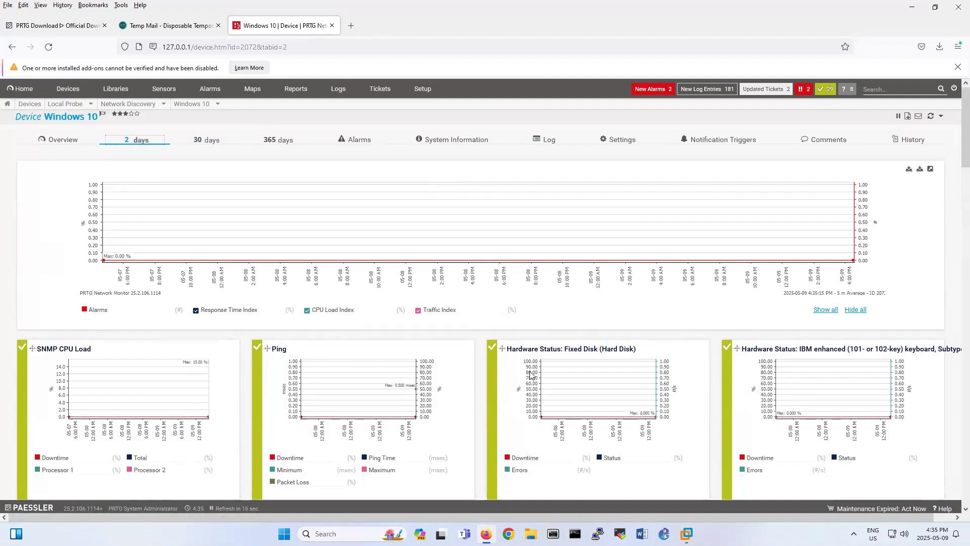
{"action": "left_click", "coordinate": [686, 534]}
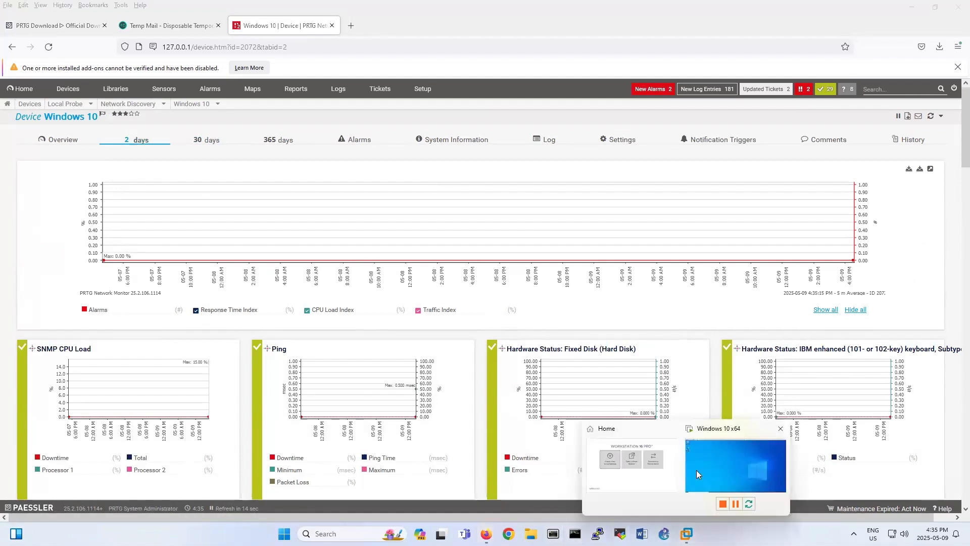
Minimize the VMware and browser windows and open the Files > Ubuntu folder.
{"action": "left_click", "coordinate": [690, 430]}
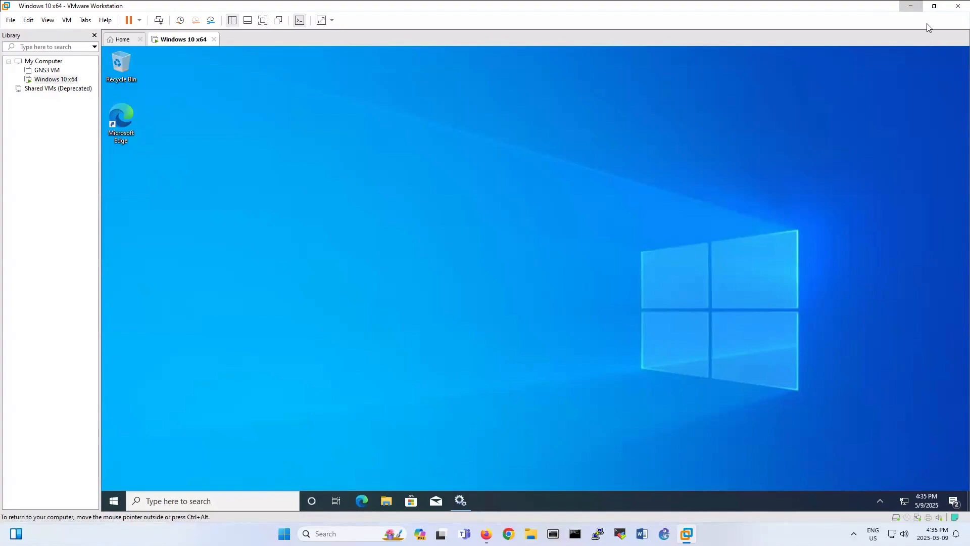
{"action": "left_click", "coordinate": [914, 8]}
{"action": "left_click", "coordinate": [912, 9]}
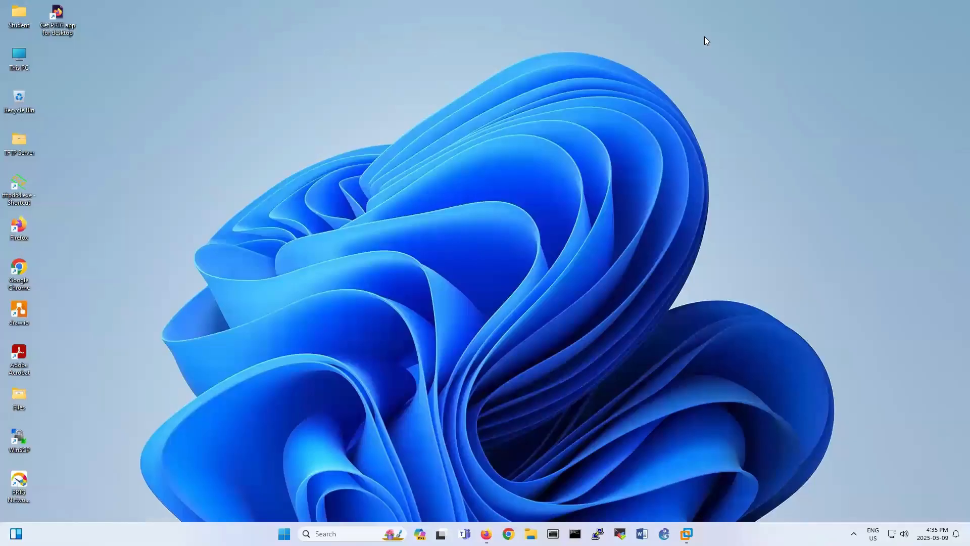
{"action": "double_click", "coordinate": [18, 393]}
{"action": "double_click", "coordinate": [249, 186]}
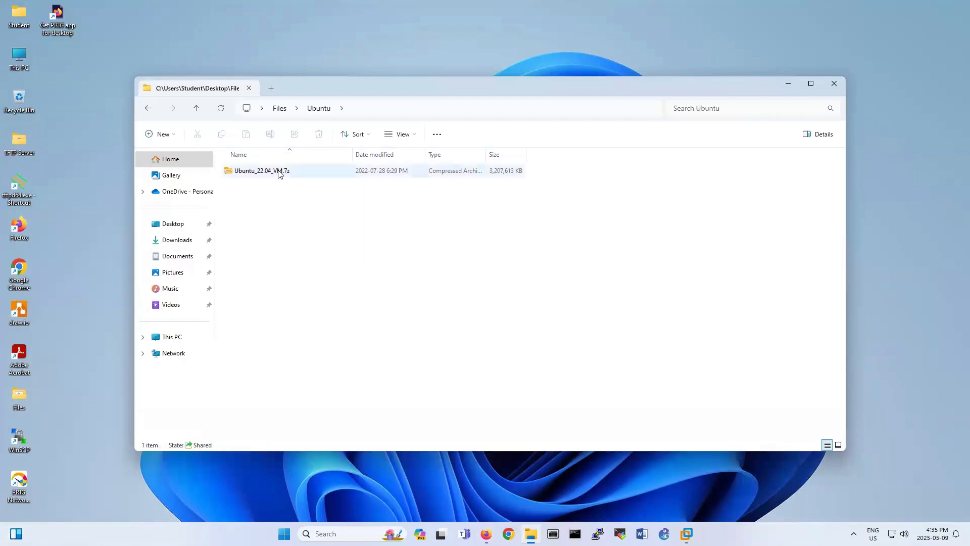
Extract Ubuntu_22.04_VM.7z in place with 7-Zip's Extract Here.
{"action": "right_click", "coordinate": [277, 173]}
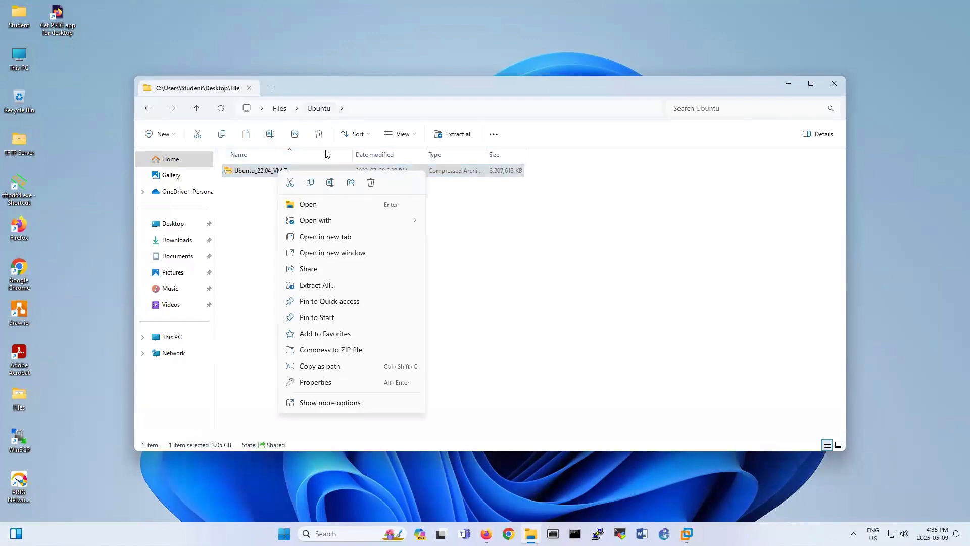
{"action": "left_click", "coordinate": [331, 402]}
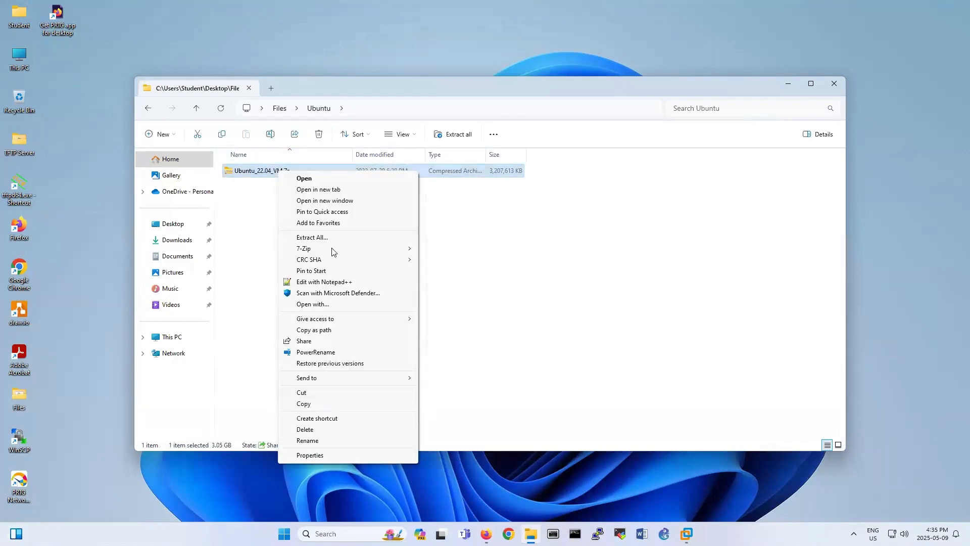
{"action": "mouse_move", "coordinate": [331, 248]}
{"action": "left_click", "coordinate": [451, 283]}
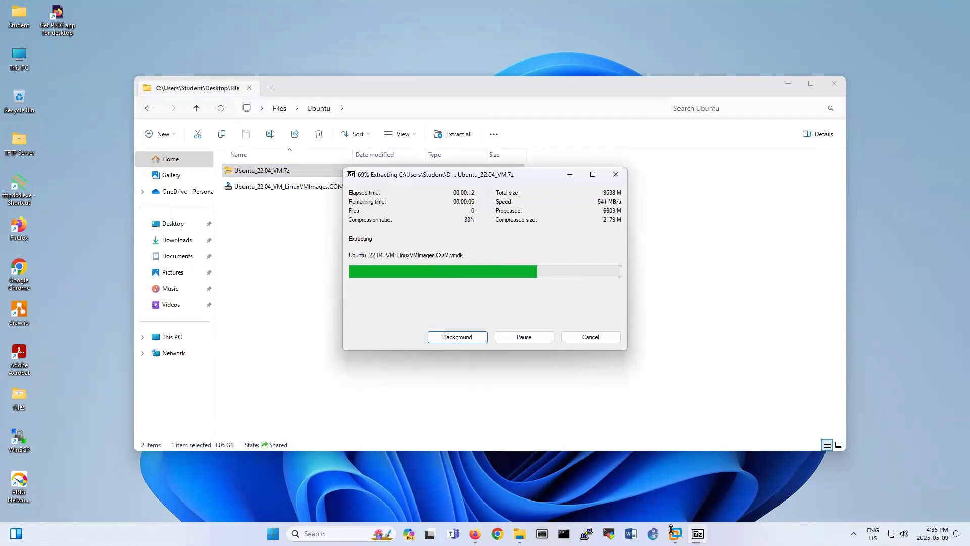
{"action": "mouse_move", "coordinate": [675, 533]}
{"action": "left_click", "coordinate": [690, 437]}
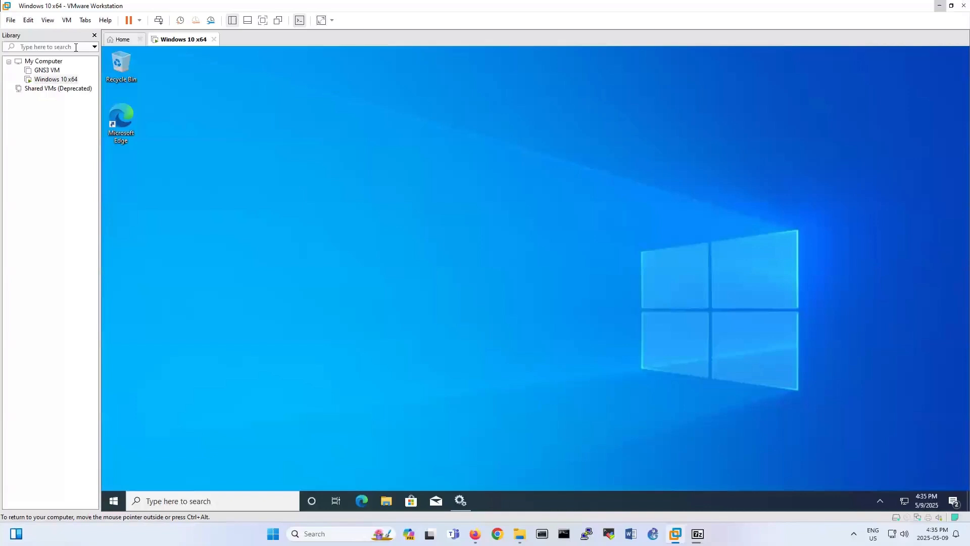
Open the Ubuntu 22.04 virtual machine file from Desktop > Files > Ubuntu in VMware.
{"action": "left_click", "coordinate": [10, 20]}
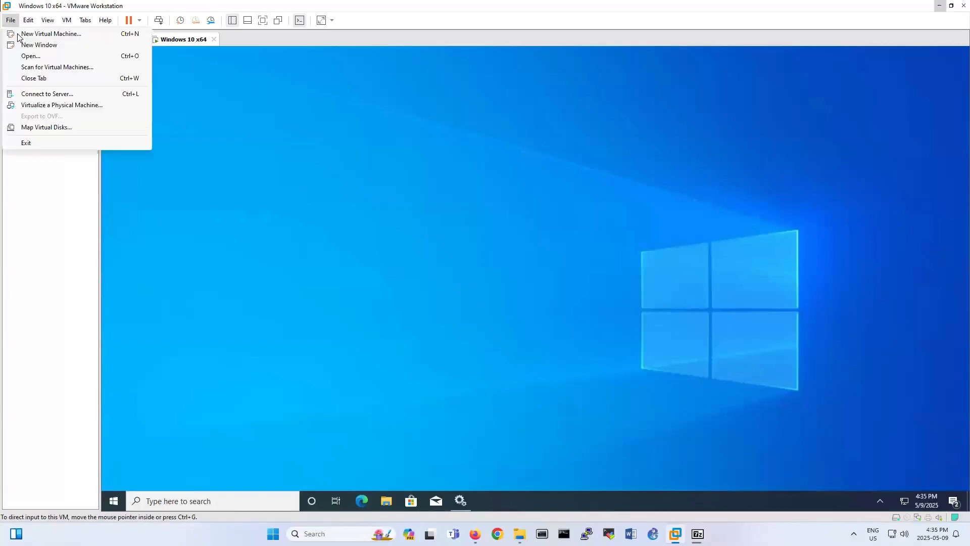
{"action": "left_click", "coordinate": [25, 58]}
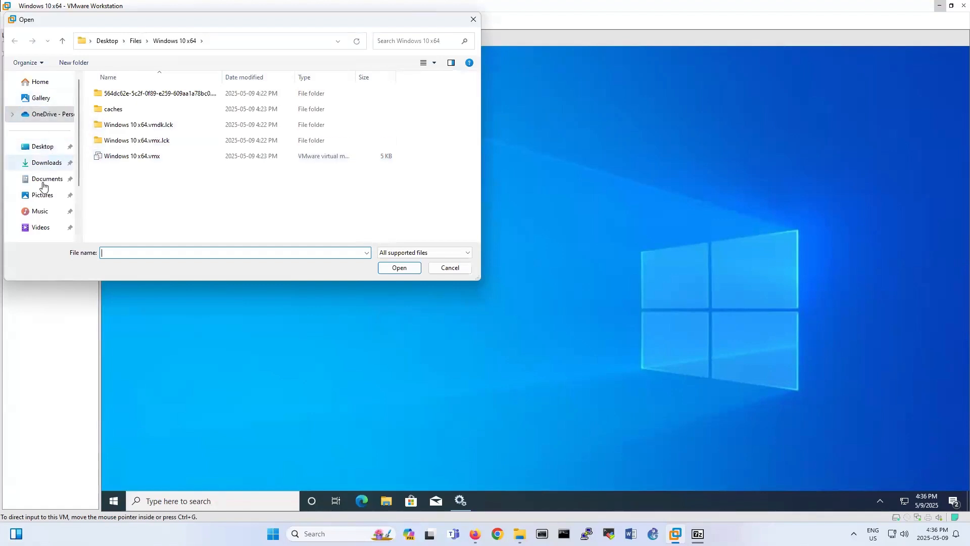
{"action": "left_click", "coordinate": [41, 146]}
{"action": "left_click", "coordinate": [118, 97]}
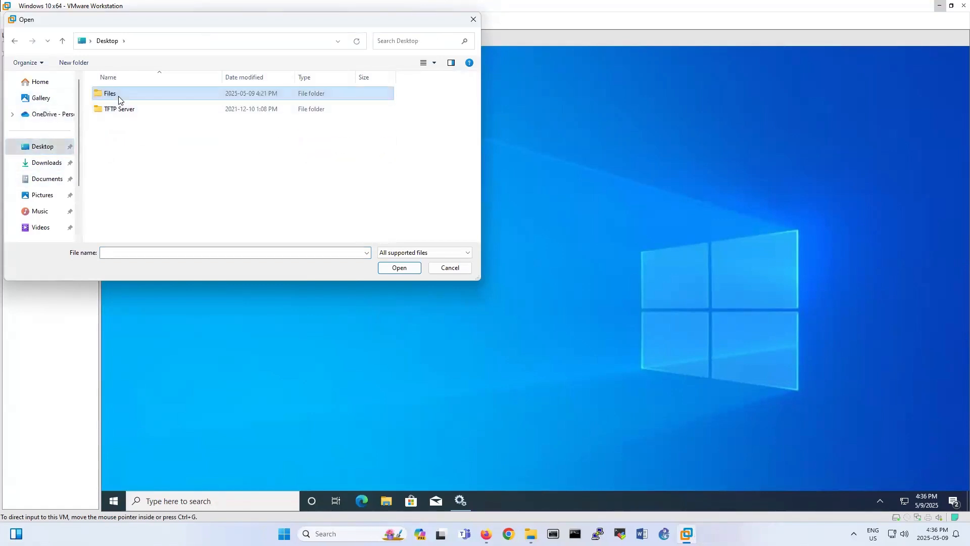
{"action": "double_click", "coordinate": [118, 96]}
{"action": "double_click", "coordinate": [123, 108]}
{"action": "double_click", "coordinate": [147, 96]}
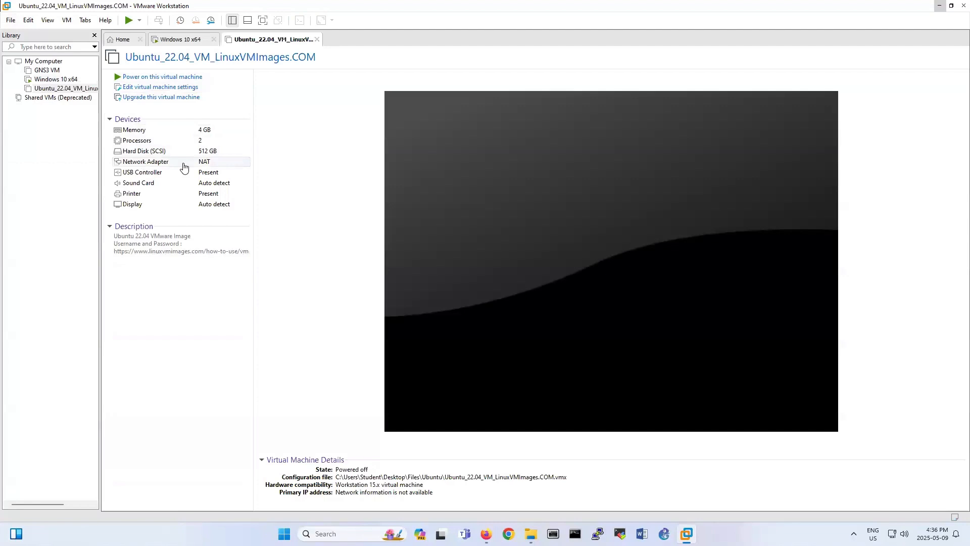
Power on the Ubuntu VM, answering I Copied It.
{"action": "left_click", "coordinate": [162, 77]}
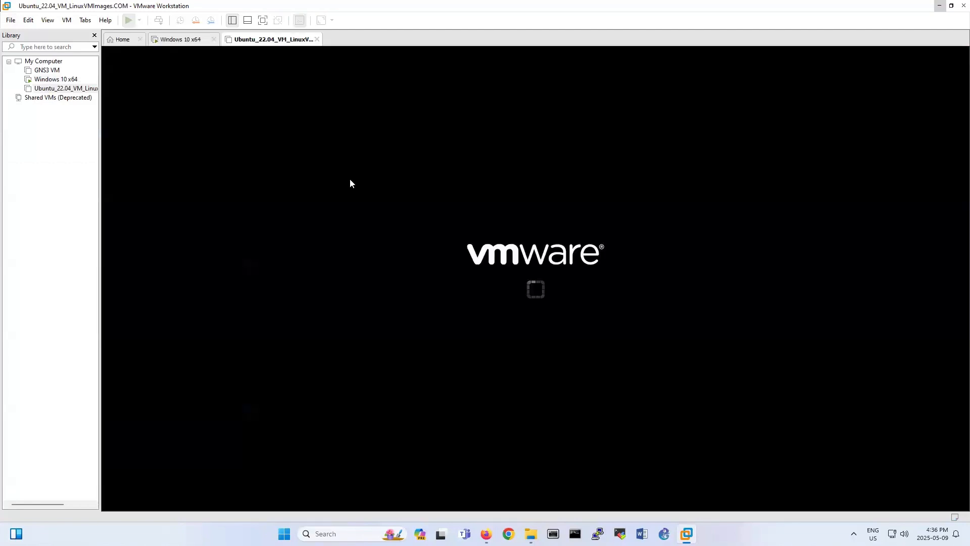
{"action": "left_click", "coordinate": [538, 288]}
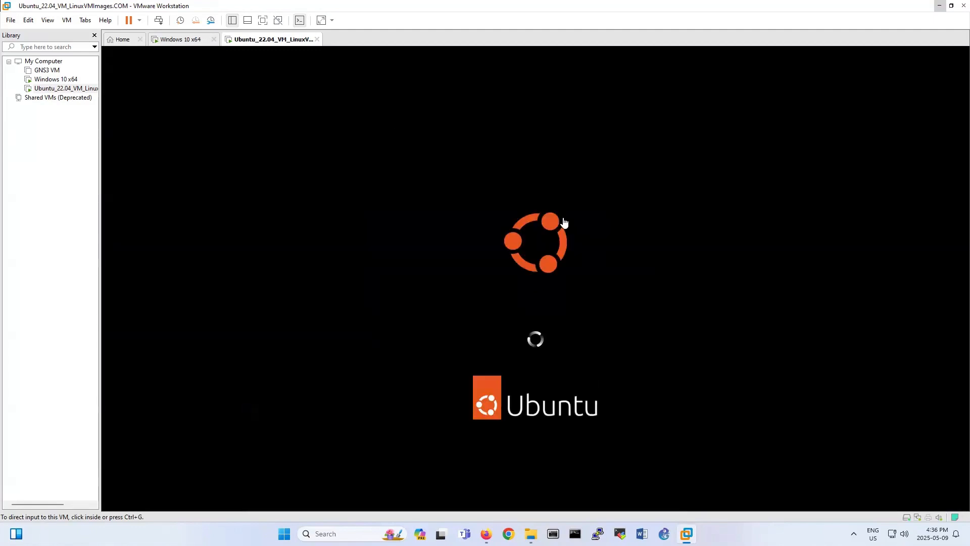
{"action": "left_click", "coordinate": [581, 197]}
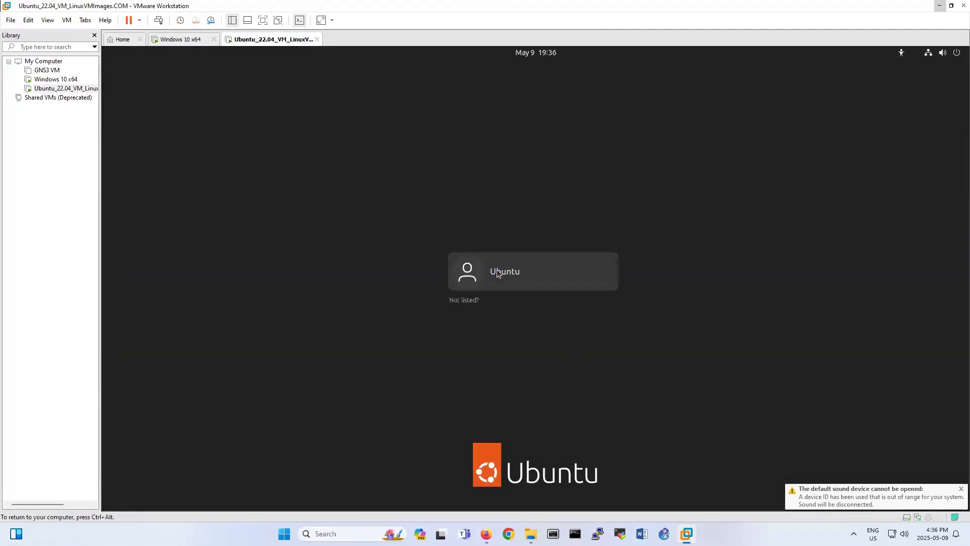
Log in to Ubuntu as the Ubuntu user with the account password.
{"action": "left_click", "coordinate": [497, 273]}
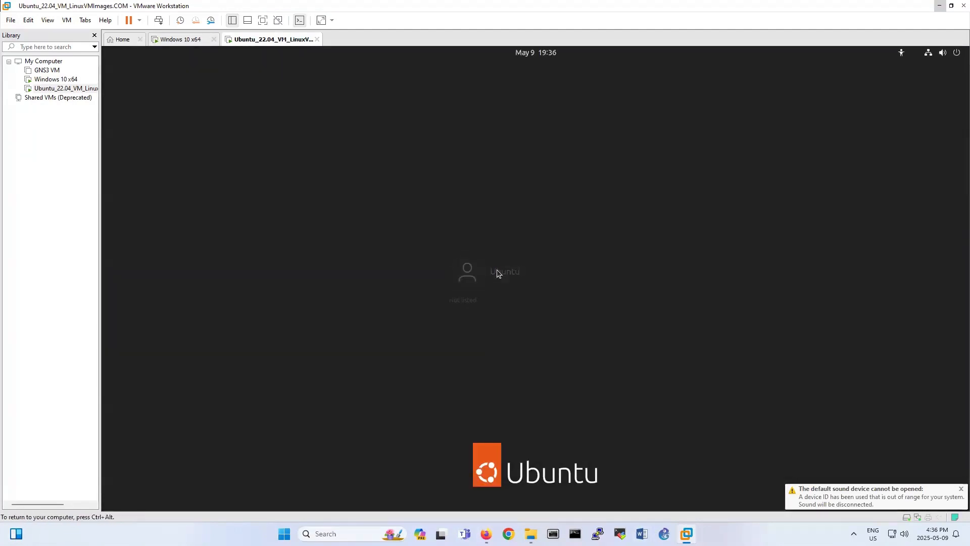
{"action": "type", "text": "*******"}
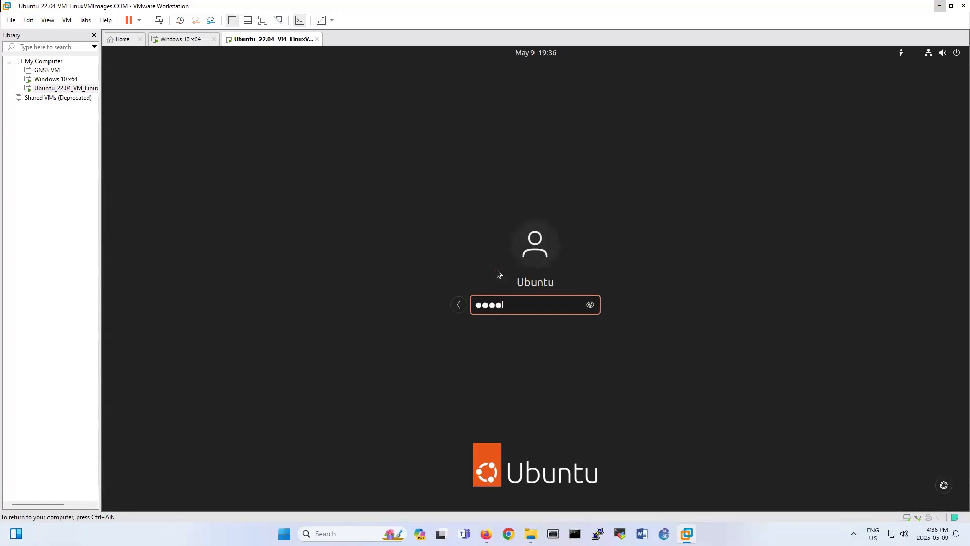
{"action": "key", "text": "Return"}
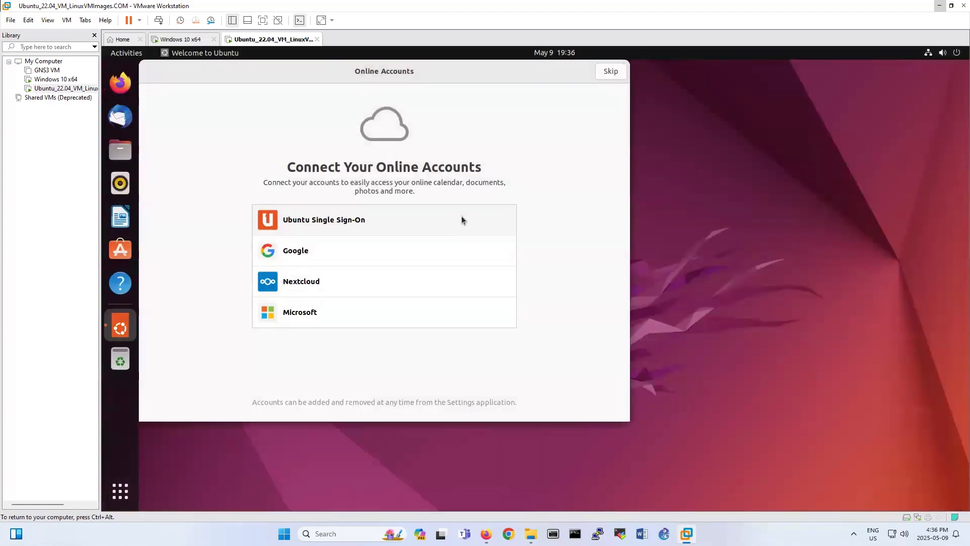
Skip online accounts and step through the welcome wizard pages to Done.
{"action": "left_click", "coordinate": [462, 216]}
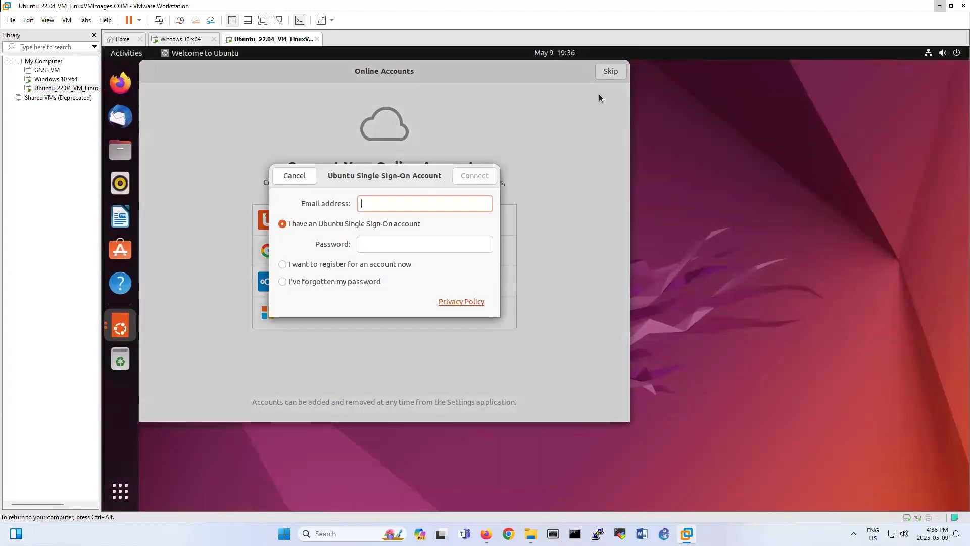
{"action": "left_click", "coordinate": [298, 176]}
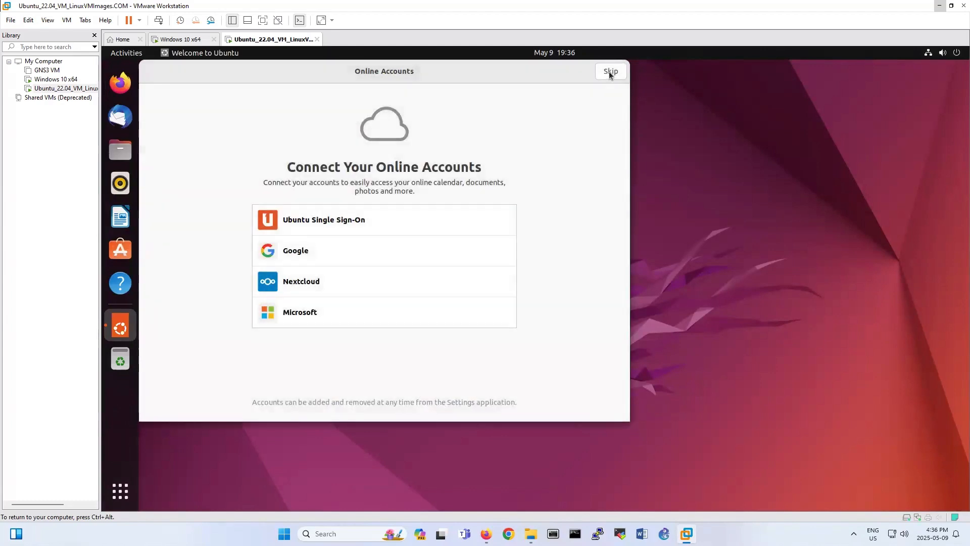
{"action": "left_click", "coordinate": [610, 72]}
{"action": "left_click", "coordinate": [611, 72]}
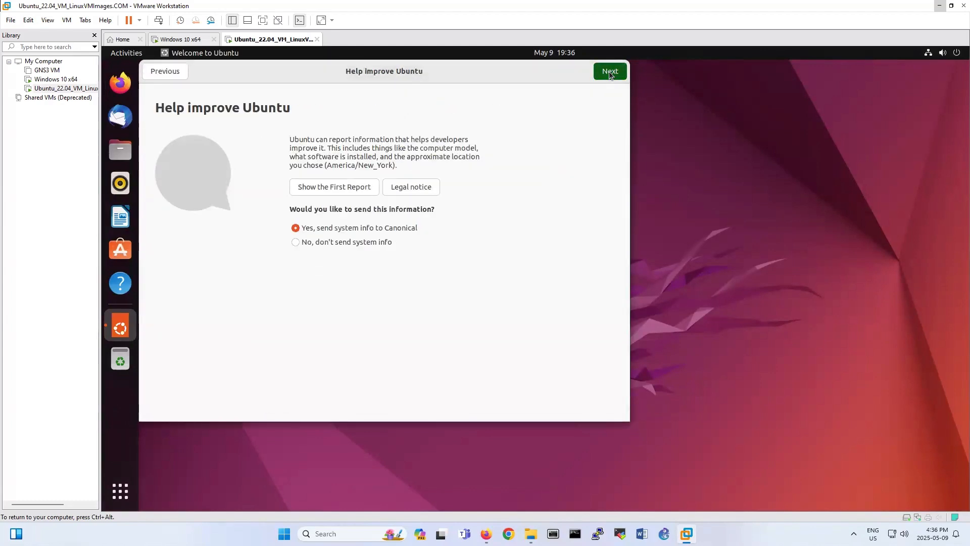
{"action": "left_click", "coordinate": [609, 73]}
{"action": "left_click", "coordinate": [609, 72]}
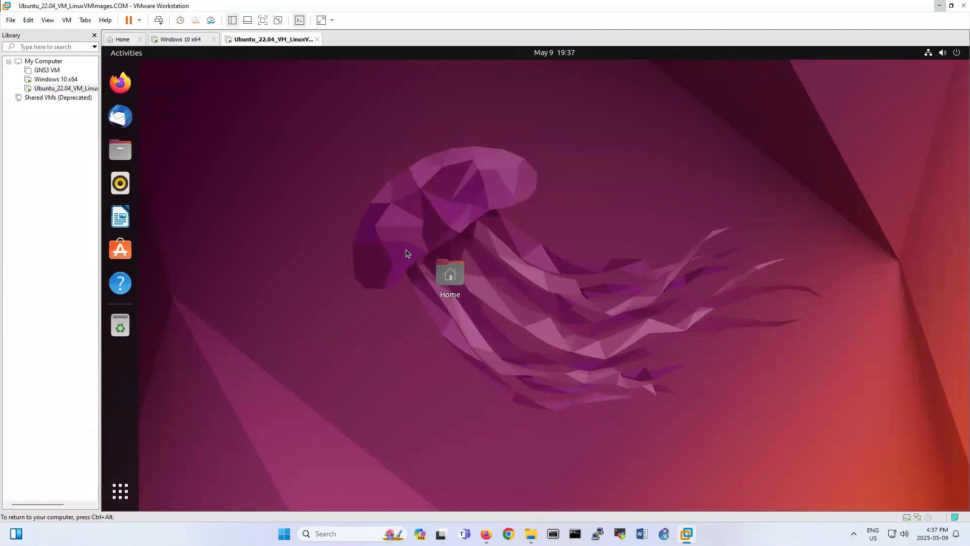
Open a terminal with Ctrl+Alt+T, get a root shell via sudo -s, and enter an update command.
{"action": "key", "text": "ctrl+alt+t"}
{"action": "type", "text": "sudo"}
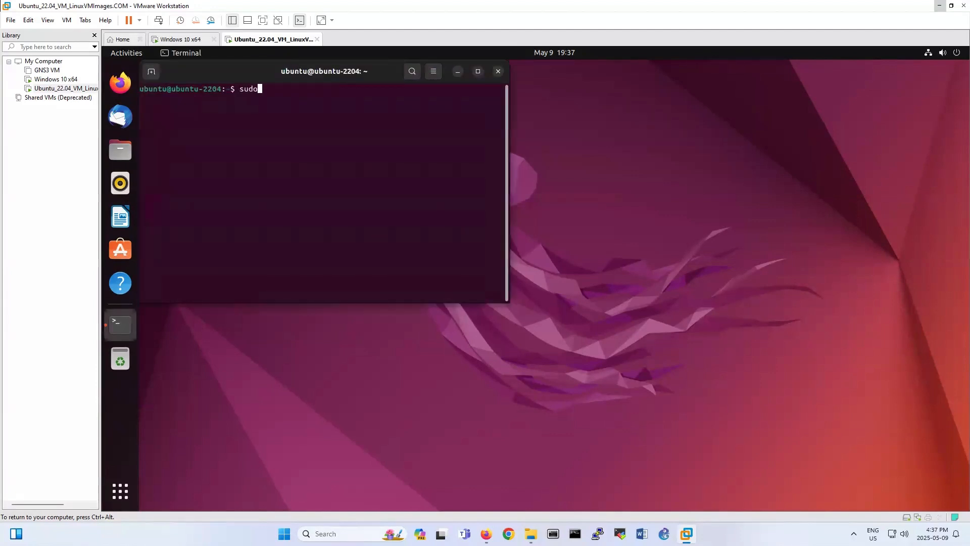
{"action": "type", "text": " -s"}
{"action": "key", "text": "Return"}
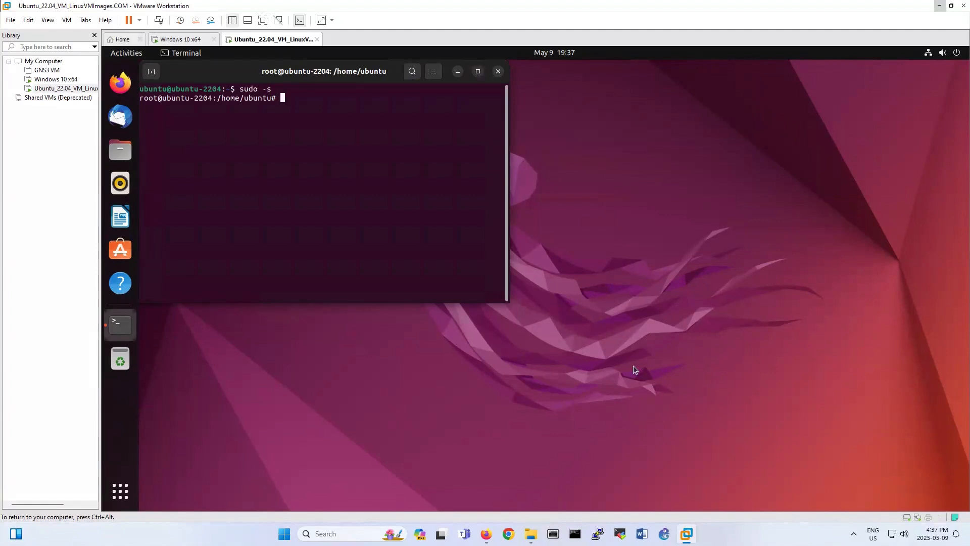
{"action": "type", "text": "atp-get update"}
Run apt-get update after the atp-get typo fails, declining the Ubuntu 24.04.2 LTS upgrade.
{"action": "key", "text": "Return"}
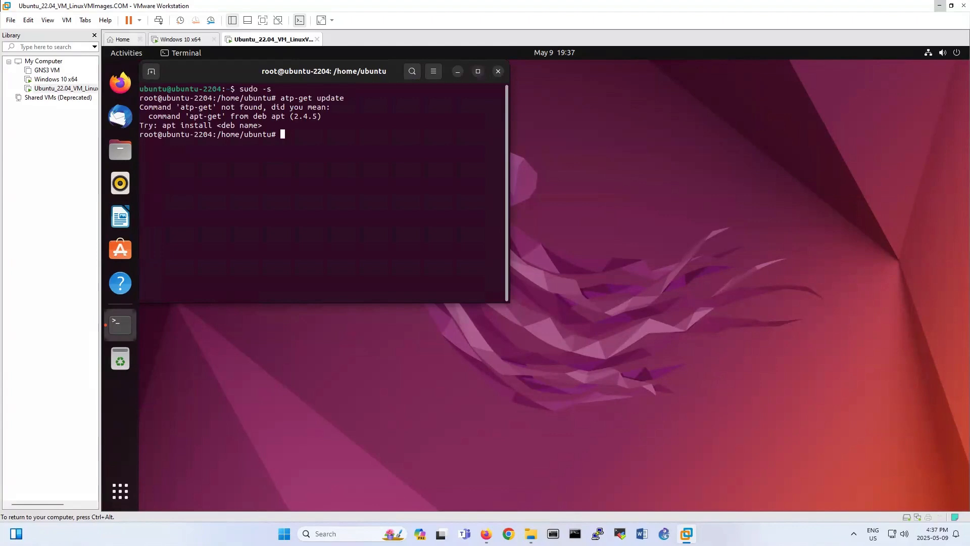
{"action": "type", "text": "apt-get update"}
{"action": "key", "text": "Return"}
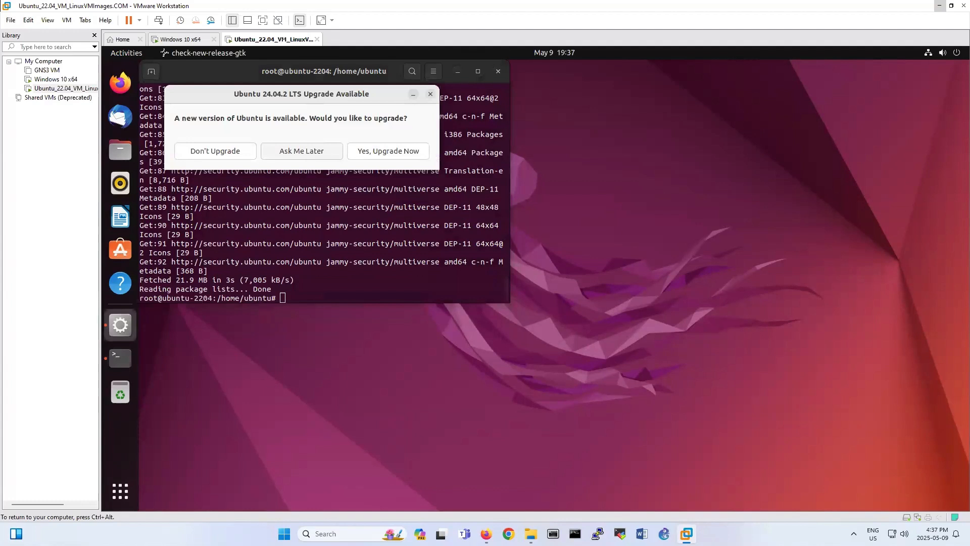
{"action": "left_click", "coordinate": [211, 153]}
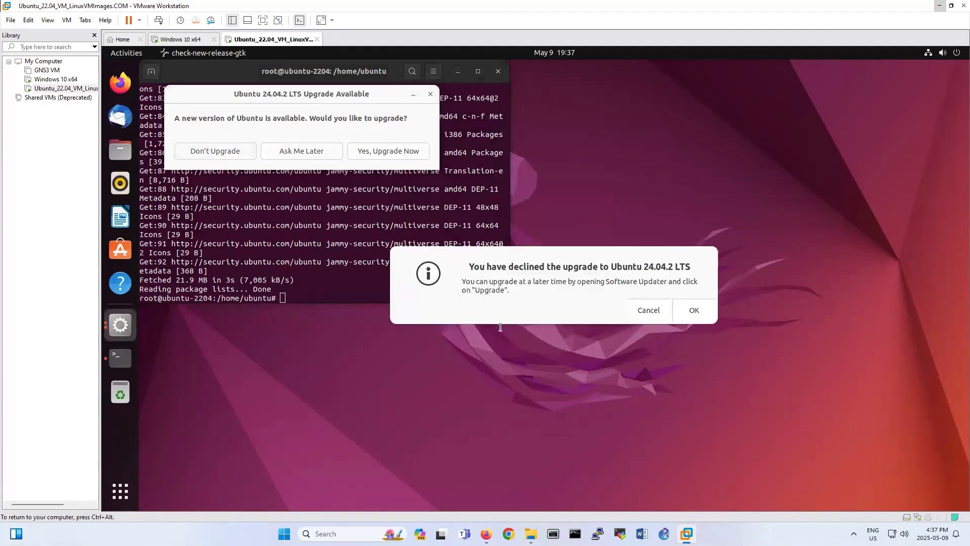
{"action": "left_click", "coordinate": [693, 309]}
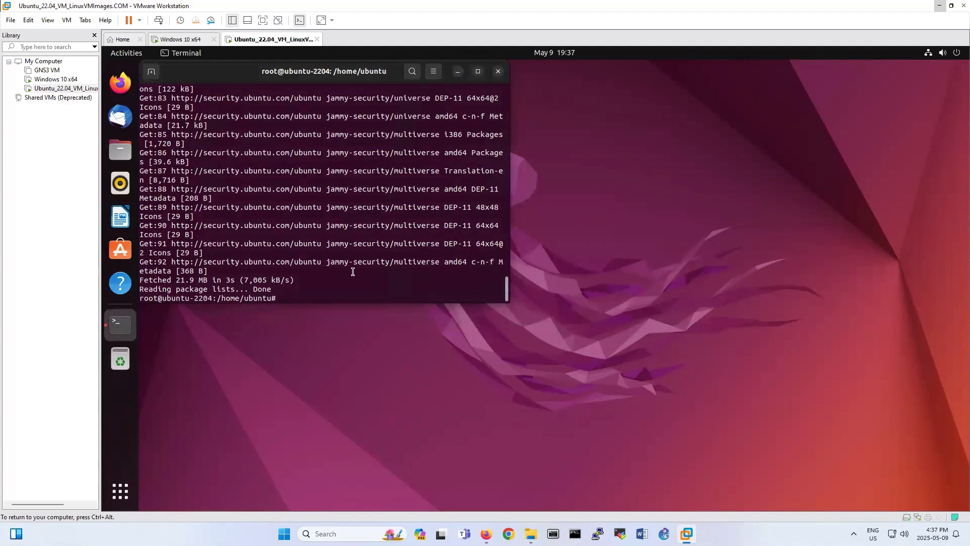
{"action": "type", "text": "apt-get install snmp snmpd"}
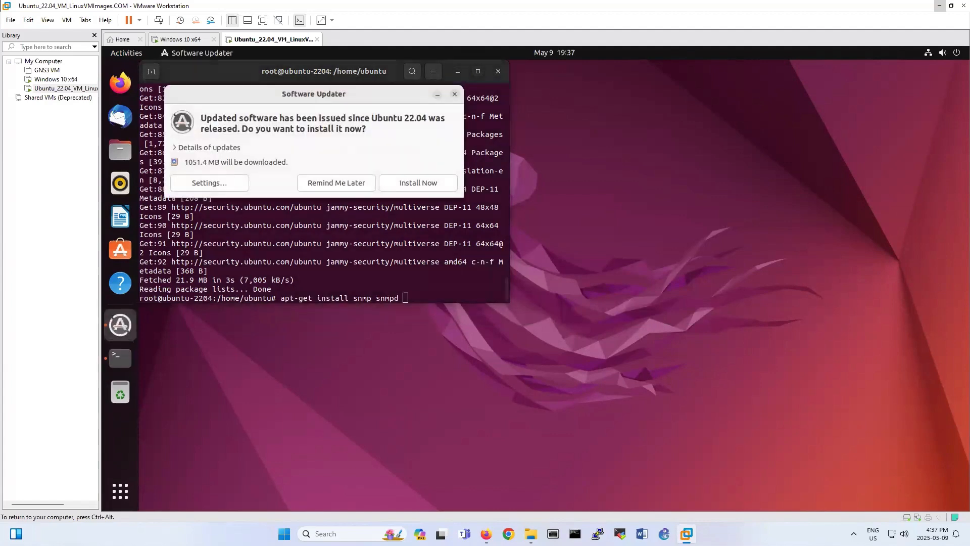
Dismiss Software Updater with Remind Me Later and install snmp and snmpd, confirming with y.
{"action": "left_click", "coordinate": [334, 188]}
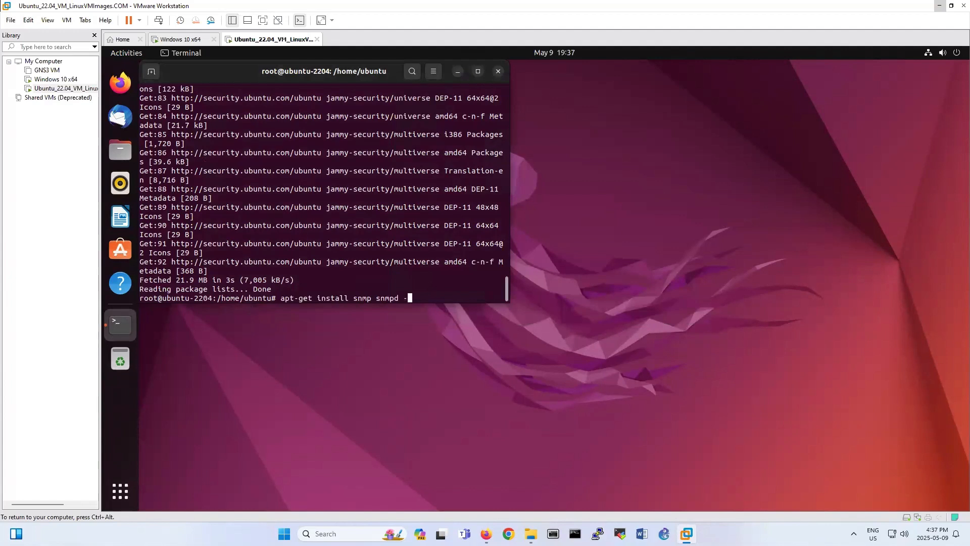
{"action": "type", "text": "y"}
{"action": "key", "text": "Return"}
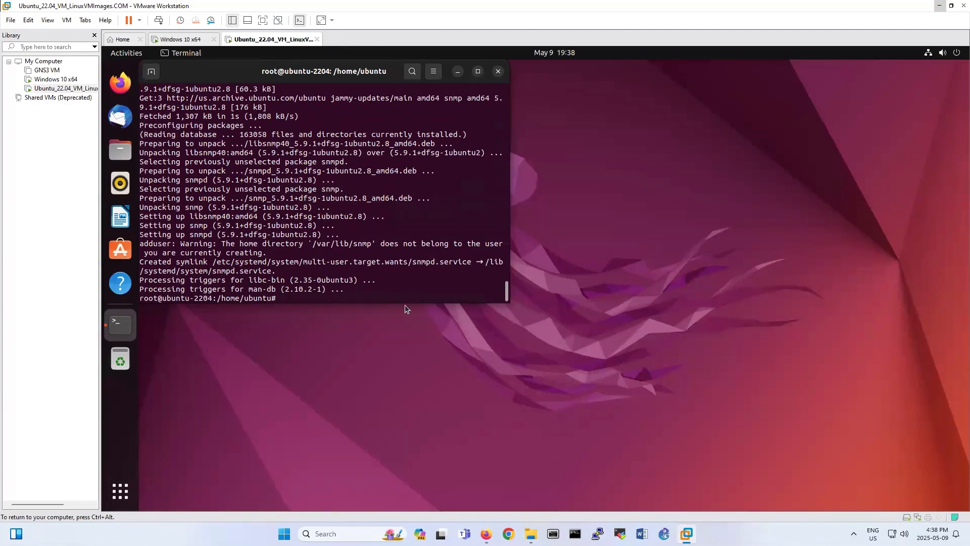
Open /etc/snmp/snmpd.conf in nano.
{"action": "type", "text": "nano /etc/snmp/snmp"}
{"action": "key", "text": "Tab"}
{"action": "key", "text": "Tab"}
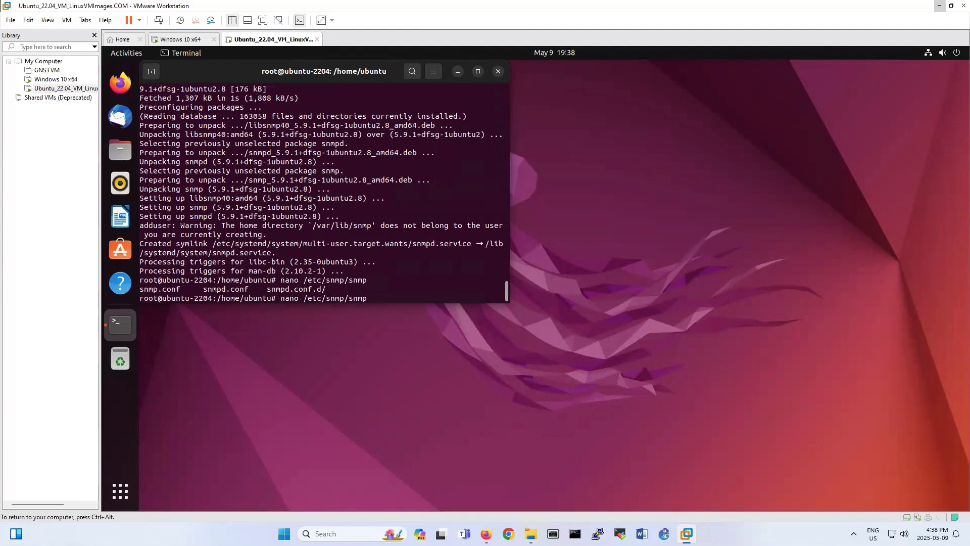
{"action": "type", "text": "d.conf"}
{"action": "key", "text": "Return"}
{"action": "key", "text": "Down"}
{"action": "key", "text": "Down"}
{"action": "key", "text": "Down"}
{"action": "key", "text": "Down"}
{"action": "key", "text": "Down"}
{"action": "key", "text": "Down"}
{"action": "key", "text": "Down"}
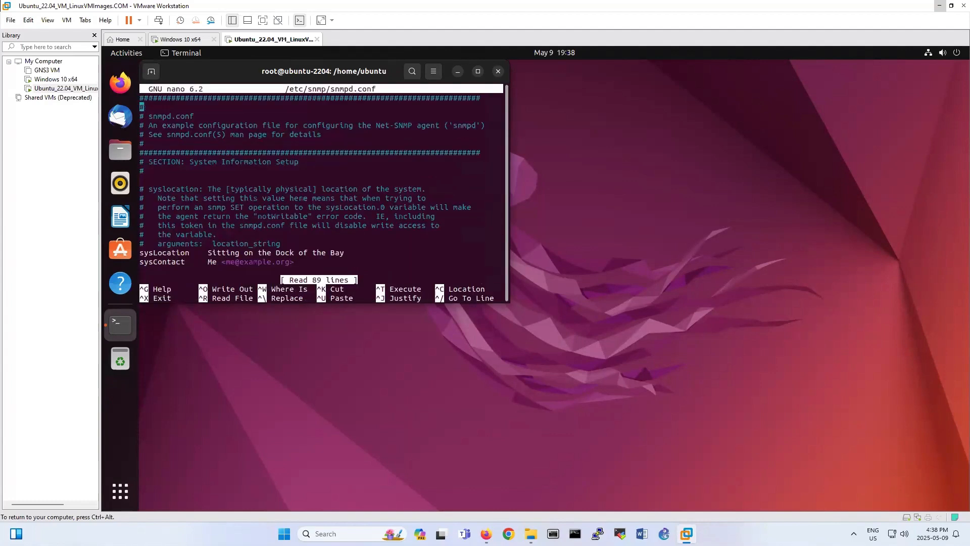
{"action": "key", "text": "Down"}
{"action": "key", "text": "Down"}
{"action": "key", "text": "Down"}
{"action": "key", "text": "Down"}
{"action": "key", "text": "Down"}
{"action": "key", "text": "Down"}
{"action": "key", "text": "Down"}
{"action": "key", "text": "Down"}
{"action": "key", "text": "Down"}
{"action": "key", "text": "Down"}
{"action": "key", "text": "Down"}
{"action": "key", "text": "Down"}
{"action": "key", "text": "Down"}
{"action": "key", "text": "Down"}
{"action": "key", "text": "Down"}
{"action": "key", "text": "Down"}
{"action": "key", "text": "Down"}
{"action": "key", "text": "Down"}
{"action": "key", "text": "Down"}
{"action": "key", "text": "Down"}
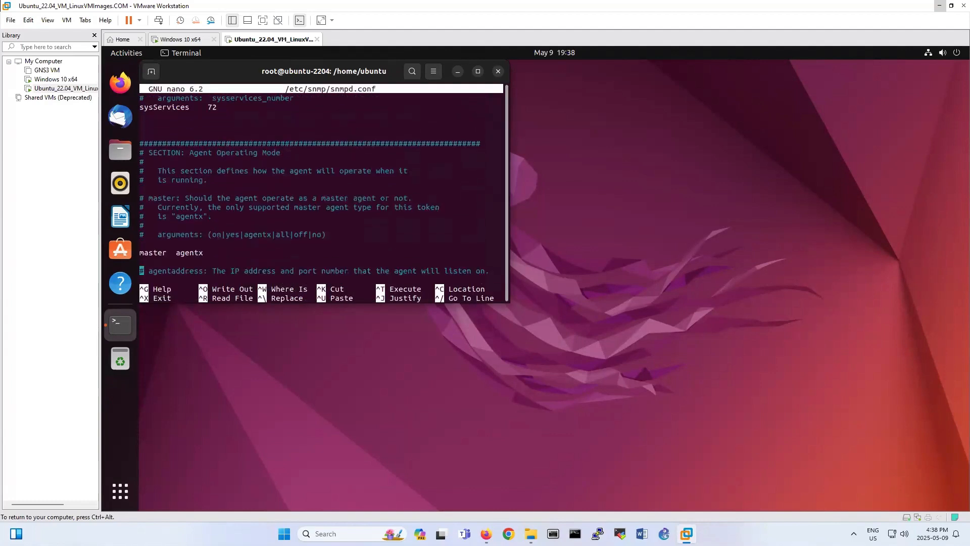
{"action": "key", "text": "Up"}
{"action": "key", "text": "Up"}
{"action": "key", "text": "Up"}
{"action": "key", "text": "Up"}
{"action": "key", "text": "Up"}
{"action": "key", "text": "Up"}
{"action": "key", "text": "Up"}
{"action": "key", "text": "Up"}
{"action": "key", "text": "Up"}
{"action": "key", "text": "Up"}
{"action": "key", "text": "Up"}
{"action": "key", "text": "Up"}
{"action": "key", "text": "Up"}
{"action": "key", "text": "Up"}
{"action": "key", "text": "Up"}
{"action": "key", "text": "Down"}
{"action": "key", "text": "Down"}
{"action": "key", "text": "Down"}
{"action": "key", "text": "Down"}
{"action": "key", "text": "Down"}
{"action": "key", "text": "Down"}
{"action": "key", "text": "Down"}
{"action": "key", "text": "Down"}
{"action": "key", "text": "Down"}
{"action": "key", "text": "Down"}
{"action": "key", "text": "Down"}
{"action": "key", "text": "Down"}
{"action": "key", "text": "Down"}
{"action": "key", "text": "Down"}
{"action": "key", "text": "Down"}
{"action": "key", "text": "Down"}
{"action": "key", "text": "Down"}
{"action": "key", "text": "Down"}
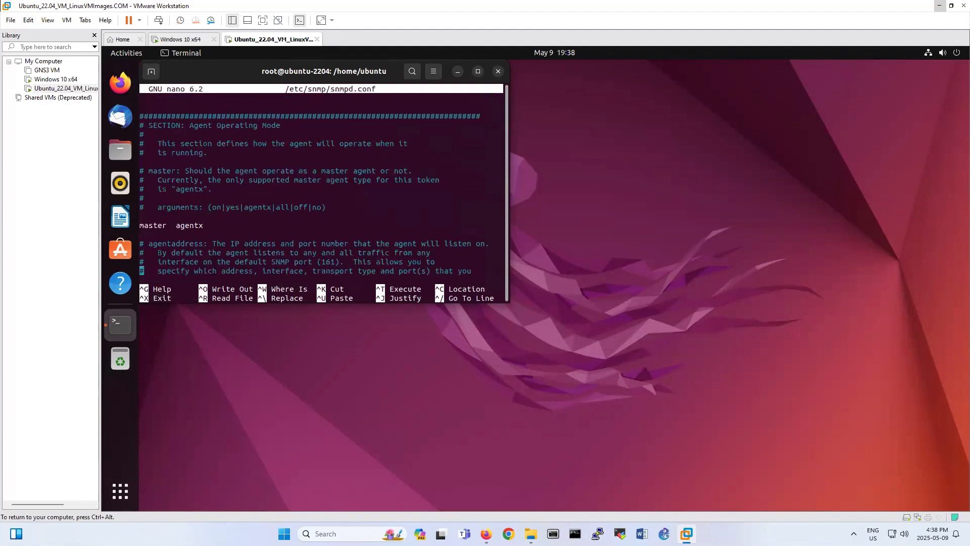
{"action": "key", "text": "Down"}
{"action": "key", "text": "Down"}
{"action": "key", "text": "Down"}
{"action": "key", "text": "Down"}
{"action": "key", "text": "Down"}
{"action": "key", "text": "Down"}
{"action": "key", "text": "Down"}
{"action": "key", "text": "Down"}
{"action": "key", "text": "Down"}
{"action": "key", "text": "Down"}
{"action": "key", "text": "Down"}
{"action": "key", "text": "Down"}
{"action": "key", "text": "Down"}
{"action": "key", "text": "Down"}
{"action": "key", "text": "Down"}
{"action": "key", "text": "Up"}
{"action": "key", "text": "Up"}
{"action": "key", "text": "Up"}
{"action": "key", "text": "Up"}
{"action": "key", "text": "Up"}
{"action": "key", "text": "Up"}
{"action": "key", "text": "Up"}
{"action": "key", "text": "Up"}
{"action": "key", "text": "Up"}
{"action": "key", "text": "Up"}
{"action": "key", "text": "Up"}
{"action": "key", "text": "Up"}
{"action": "key", "text": "Up"}
{"action": "key", "text": "Up"}
{"action": "key", "text": "Up"}
{"action": "key", "text": "Up"}
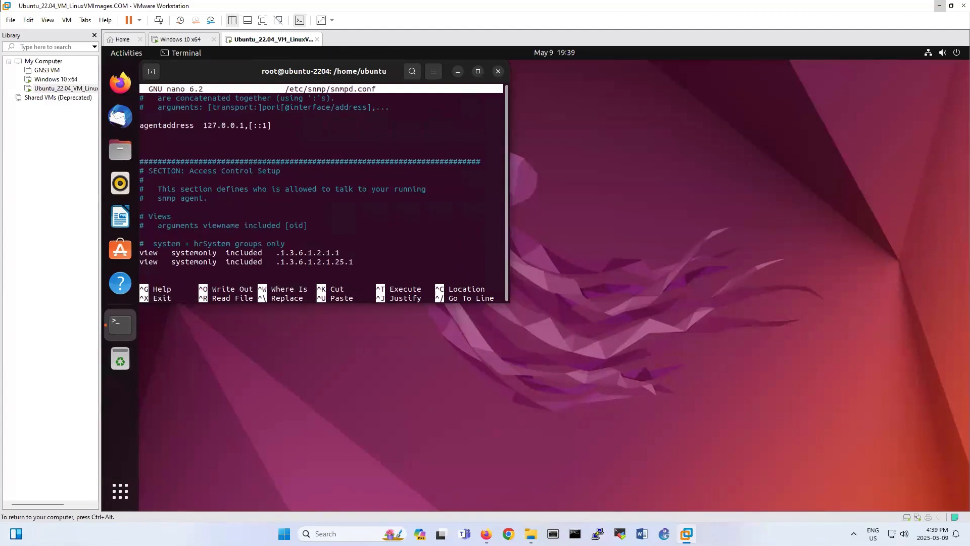
{"action": "key", "text": "Right"}
{"action": "key", "text": "Right"}
{"action": "key", "text": "Right"}
{"action": "key", "text": "Right"}
{"action": "key", "text": "Right"}
{"action": "key", "text": "Right"}
{"action": "key", "text": "Right"}
{"action": "key", "text": "Right"}
{"action": "key", "text": "Right"}
{"action": "key", "text": "Right"}
{"action": "key", "text": "Right"}
{"action": "key", "text": "Right"}
{"action": "key", "text": "Right"}
{"action": "key", "text": "Right"}
{"action": "key", "text": "Right"}
{"action": "key", "text": "Right"}
{"action": "key", "text": "Right"}
{"action": "key", "text": "Right"}
{"action": "key", "text": "Right"}
{"action": "key", "text": "Right"}
{"action": "key", "text": "Right"}
{"action": "key", "text": "Right"}
{"action": "key", "text": "Right"}
{"action": "key", "text": "BackSpace"}
{"action": "key", "text": "BackSpace"}
{"action": "key", "text": "BackSpace"}
{"action": "key", "text": "BackSpace"}
{"action": "key", "text": "BackSpace"}
{"action": "key", "text": "BackSpace"}
{"action": "key", "text": "BackSpace"}
{"action": "key", "text": "BackSpace"}
{"action": "key", "text": "BackSpace"}
{"action": "type", "text": "upda"}
{"action": "key", "text": "BackSpace"}
{"action": "key", "text": "BackSpace"}
{"action": "key", "text": "BackSpace"}
{"action": "type", "text": "dp 161"}
{"action": "key", "text": "Right"}
{"action": "key", "text": "Right"}
{"action": "key", "text": "Right"}
{"action": "key", "text": "Right"}
{"action": "key", "text": "Right"}
{"action": "key", "text": "Right"}
{"action": "key", "text": "BackSpace"}
{"action": "key", "text": "BackSpace"}
{"action": "key", "text": "BackSpace"}
{"action": "key", "text": "BackSpace"}
{"action": "key", "text": "BackSpace"}
{"action": "key", "text": "BackSpace"}
{"action": "key", "text": "Left"}
{"action": "key", "text": "Left"}
{"action": "key", "text": "Left"}
{"action": "key", "text": "BackSpace"}
{"action": "type", "text": ":"}
{"action": "key", "text": "Down"}
{"action": "key", "text": "Down"}
{"action": "key", "text": "Down"}
{"action": "key", "text": "Down"}
{"action": "key", "text": "Down"}
{"action": "key", "text": "Down"}
{"action": "key", "text": "Down"}
{"action": "key", "text": "Down"}
{"action": "key", "text": "Down"}
{"action": "key", "text": "Down"}
{"action": "key", "text": "Down"}
{"action": "key", "text": "Down"}
{"action": "key", "text": "Down"}
{"action": "key", "text": "Down"}
{"action": "key", "text": "Down"}
{"action": "key", "text": "Down"}
{"action": "key", "text": "Down"}
{"action": "key", "text": "Down"}
{"action": "key", "text": "Down"}
{"action": "key", "text": "Down"}
{"action": "key", "text": "Down"}
{"action": "key", "text": "Down"}
{"action": "key", "text": "Down"}
{"action": "key", "text": "Down"}
{"action": "key", "text": "Down"}
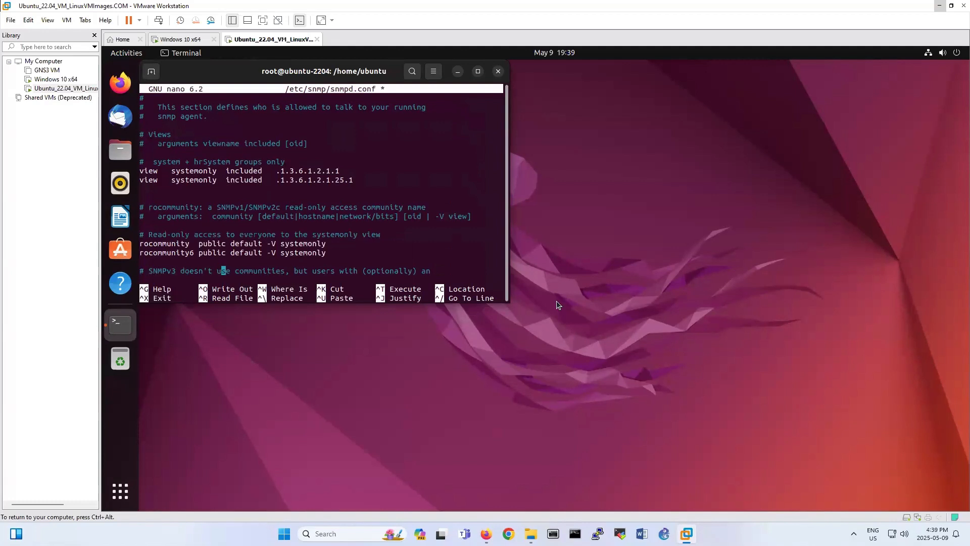
{"action": "key", "text": "Up"}
{"action": "key", "text": "Up"}
{"action": "key", "text": "Up"}
{"action": "key", "text": "Down"}
{"action": "key", "text": "Up"}
{"action": "left_click_drag", "start_coordinate": [199, 244], "coordinate": [223, 244]}
Replace the read-only community 'public' with 'linux' and comment out the rocommunity6 line.
{"action": "left_click", "coordinate": [346, 225]}
{"action": "key", "text": "Right"}
{"action": "key", "text": "BackSpace"}
{"action": "key", "text": "BackSpace"}
{"action": "key", "text": "BackSpace"}
{"action": "key", "text": "BackSpace"}
{"action": "key", "text": "BackSpace"}
{"action": "key", "text": "BackSpace"}
{"action": "key", "text": "BackSpace"}
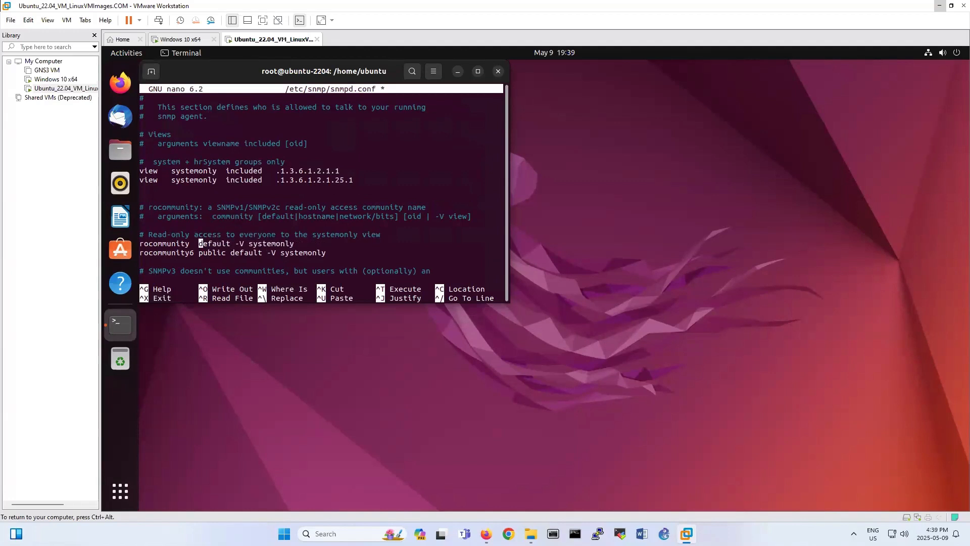
{"action": "type", "text": "linu"}
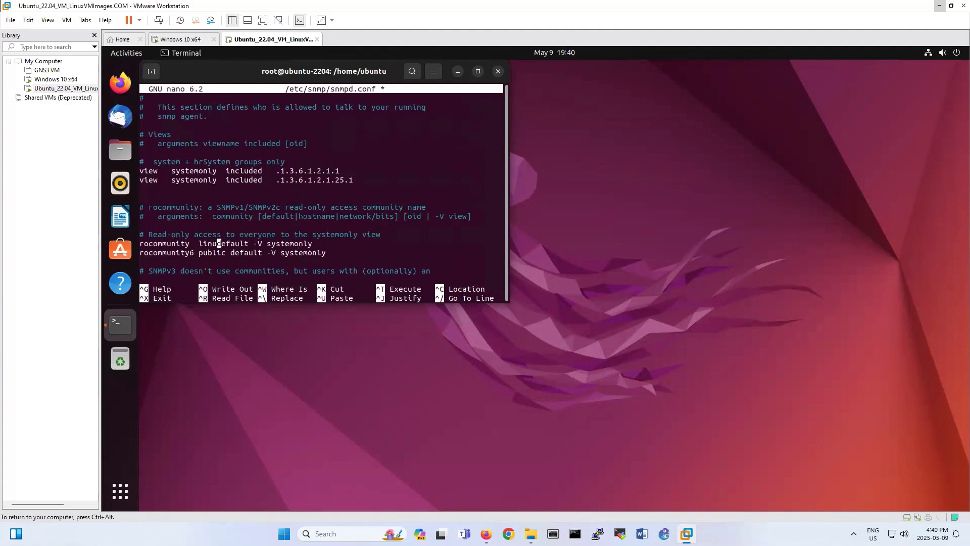
{"action": "type", "text": "x"}
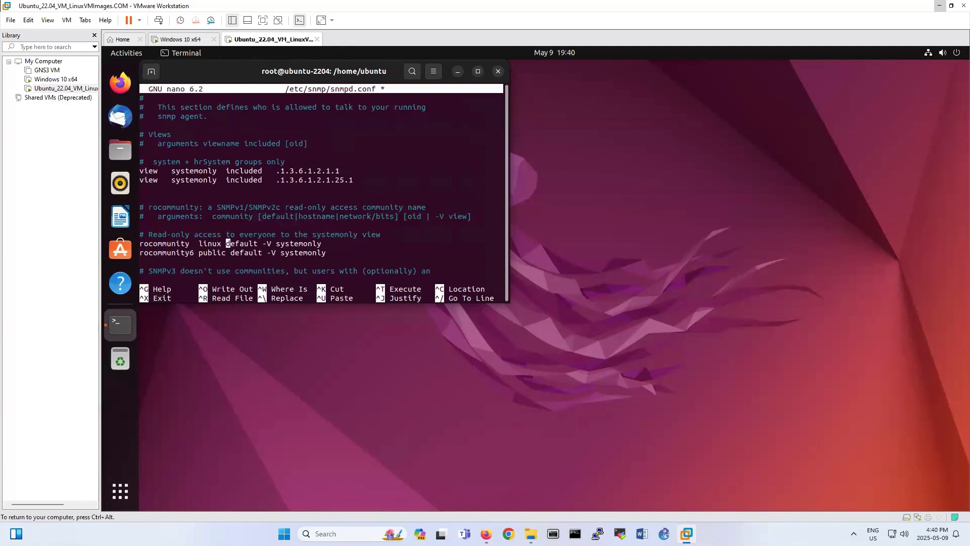
{"action": "key", "text": "Down"}
{"action": "key", "text": "Left"}
{"action": "key", "text": "Left"}
{"action": "key", "text": "Left"}
{"action": "key", "text": "Left"}
{"action": "key", "text": "Left"}
{"action": "key", "text": "Left"}
{"action": "key", "text": "Left"}
{"action": "key", "text": "Left"}
{"action": "key", "text": "Left"}
{"action": "key", "text": "Left"}
{"action": "key", "text": "Left"}
{"action": "key", "text": "Left"}
{"action": "key", "text": "Left"}
{"action": "key", "text": "Left"}
{"action": "key", "text": "Left"}
{"action": "key", "text": "Left"}
{"action": "key", "text": "Left"}
{"action": "key", "text": "Left"}
{"action": "key", "text": "Left"}
{"action": "type", "text": "#"}
Look over the remaining config lines and save snmpd.conf on exiting nano.
{"action": "key", "text": "Down"}
{"action": "key", "text": "Down"}
{"action": "key", "text": "Down"}
{"action": "key", "text": "Down"}
{"action": "key", "text": "Down"}
{"action": "key", "text": "Down"}
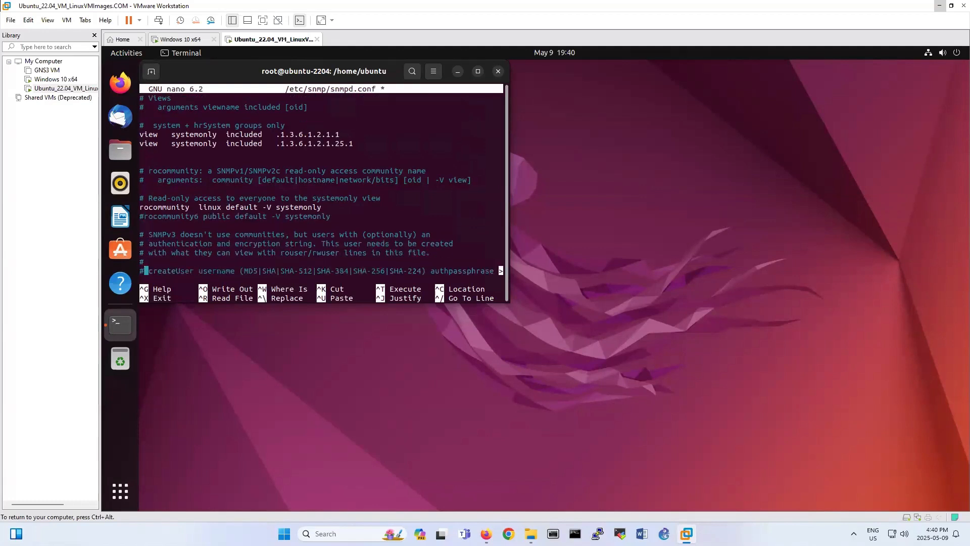
{"action": "key", "text": "Down"}
{"action": "key", "text": "Down"}
{"action": "key", "text": "Down"}
{"action": "key", "text": "Down"}
{"action": "key", "text": "Down"}
{"action": "key", "text": "Down"}
{"action": "key", "text": "Down"}
{"action": "key", "text": "Down"}
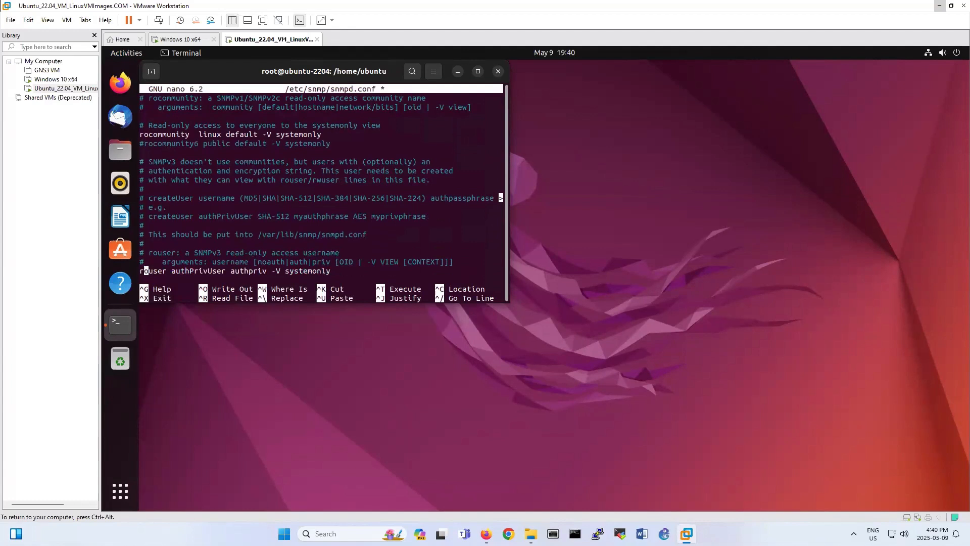
{"action": "key", "text": "Down"}
{"action": "key", "text": "Down"}
{"action": "key", "text": "Down"}
{"action": "key", "text": "Down"}
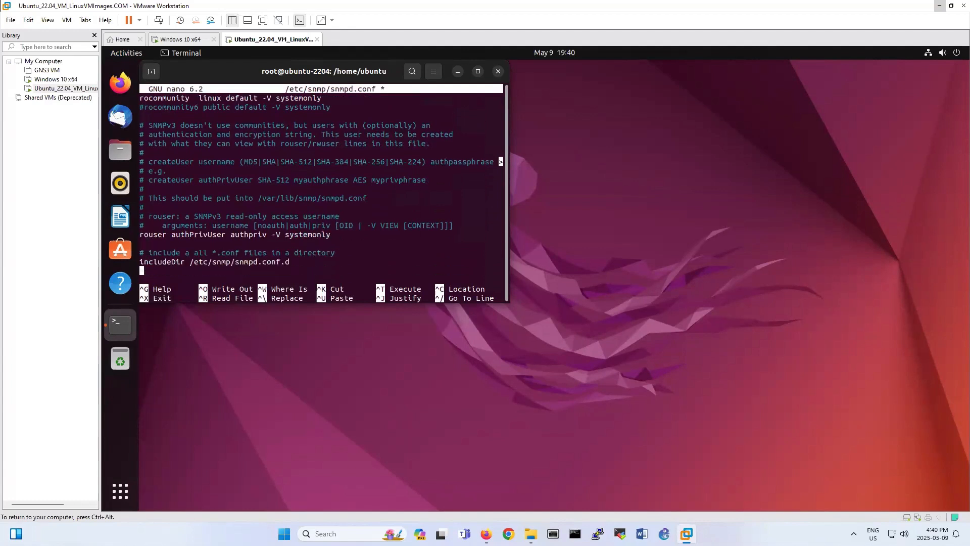
{"action": "key", "text": "Up"}
{"action": "key", "text": "Right"}
{"action": "key", "text": "Up"}
{"action": "key", "text": "Up"}
{"action": "key", "text": "Up"}
{"action": "key", "text": "Up"}
{"action": "key", "text": "Up"}
{"action": "key", "text": "Up"}
{"action": "key", "text": "Up"}
{"action": "key", "text": "Up"}
{"action": "key", "text": "Up"}
{"action": "key", "text": "Up"}
{"action": "key", "text": "Up"}
{"action": "key", "text": "Up"}
{"action": "key", "text": "Up"}
{"action": "key", "text": "Up"}
{"action": "key", "text": "Up"}
{"action": "key", "text": "Up"}
{"action": "key", "text": "Up"}
{"action": "key", "text": "Up"}
{"action": "key", "text": "Up"}
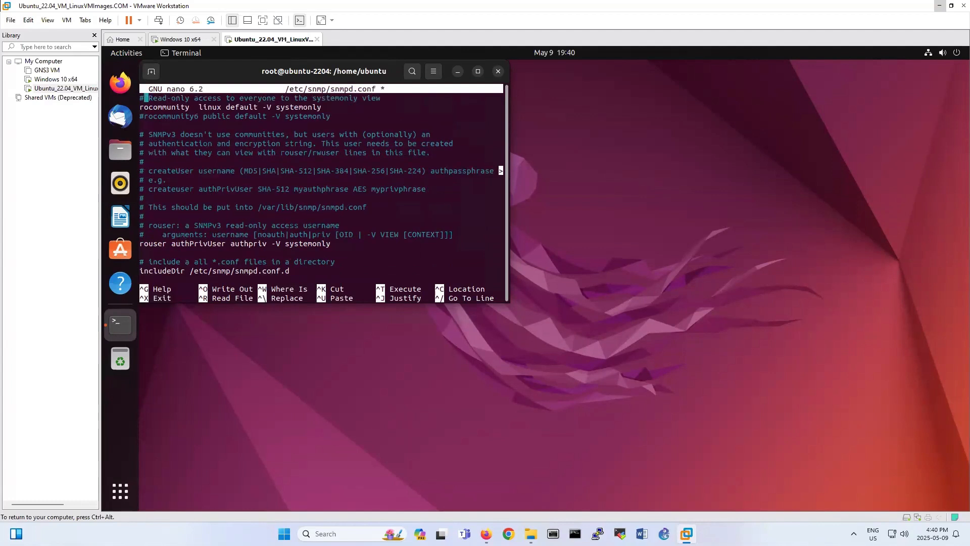
{"action": "key", "text": "Up"}
{"action": "key", "text": "Up"}
{"action": "key", "text": "Up"}
{"action": "key", "text": "Up"}
{"action": "key", "text": "Down"}
{"action": "key", "text": "Down"}
{"action": "key", "text": "Down"}
{"action": "key", "text": "Down"}
{"action": "key", "text": "Down"}
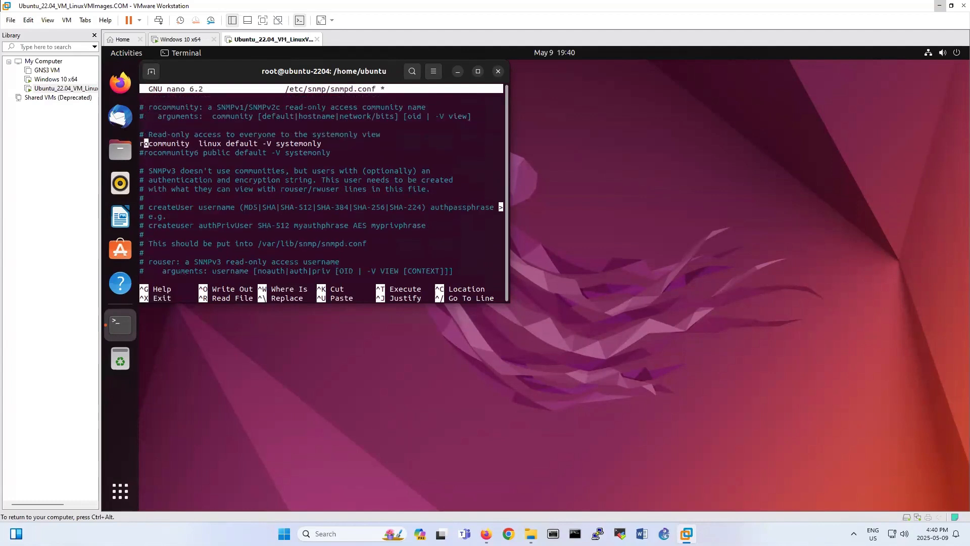
{"action": "key", "text": "Up"}
{"action": "key", "text": "Up"}
{"action": "key", "text": "Up"}
{"action": "key", "text": "Up"}
{"action": "key", "text": "ctrl+x"}
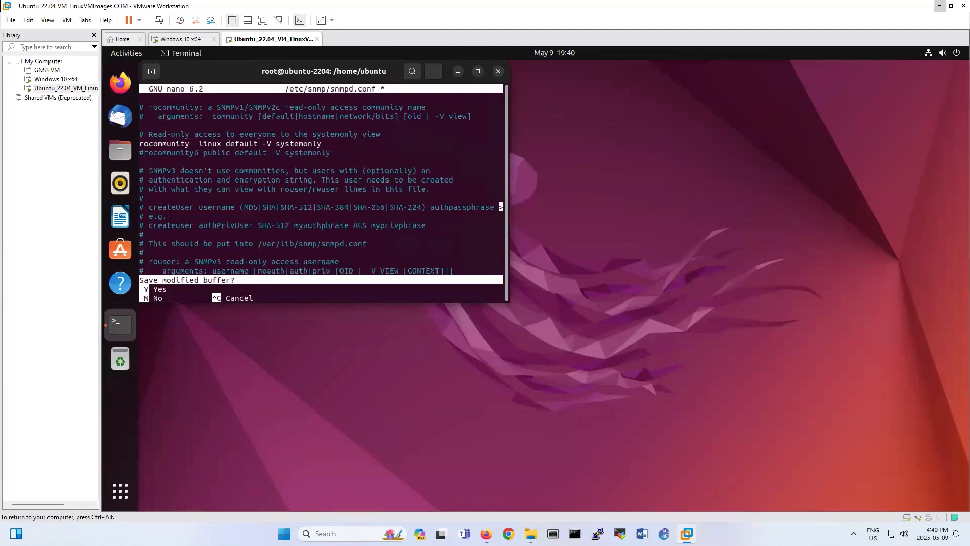
{"action": "key", "text": "y"}
{"action": "key", "text": "Return"}
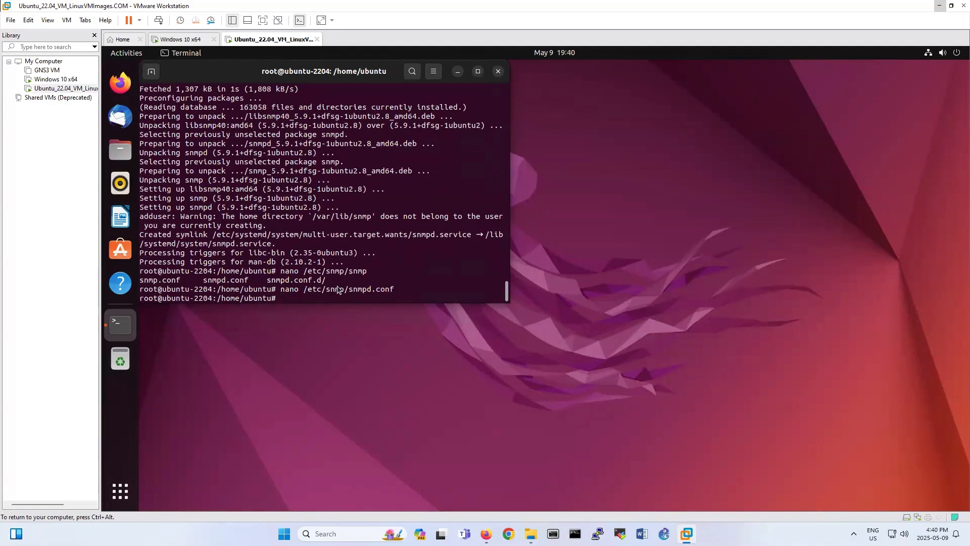
Check the firewall with ufw status, which reports inactive.
{"action": "type", "text": "ufw status"}
{"action": "key", "text": "Return"}
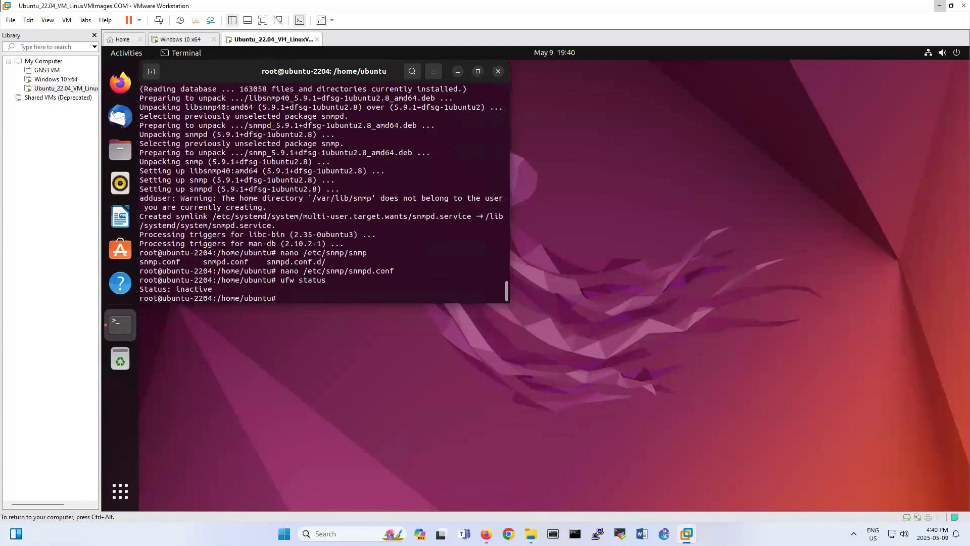
{"action": "left_click_drag", "start_coordinate": [226, 272], "coordinate": [283, 286]}
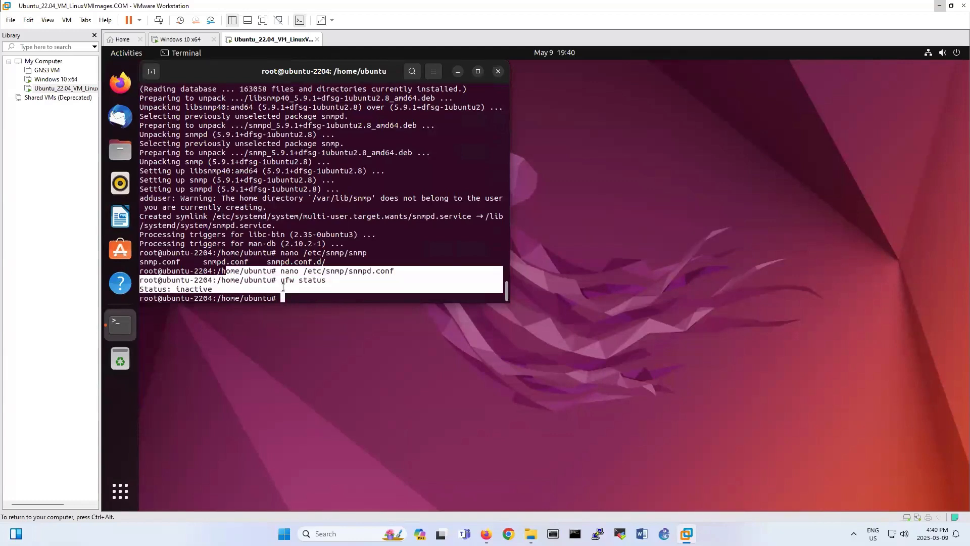
{"action": "left_click", "coordinate": [227, 283]}
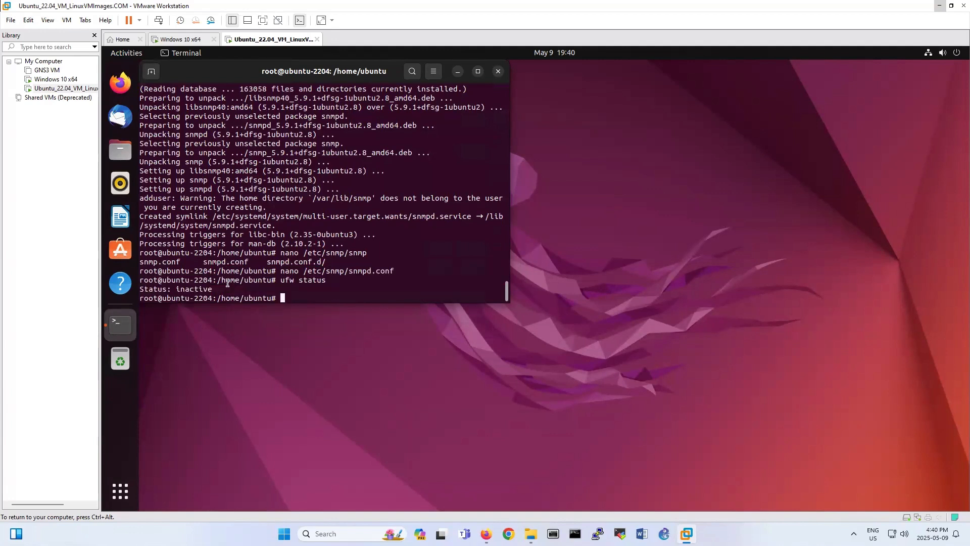
{"action": "left_click_drag", "start_coordinate": [203, 281], "coordinate": [288, 288]}
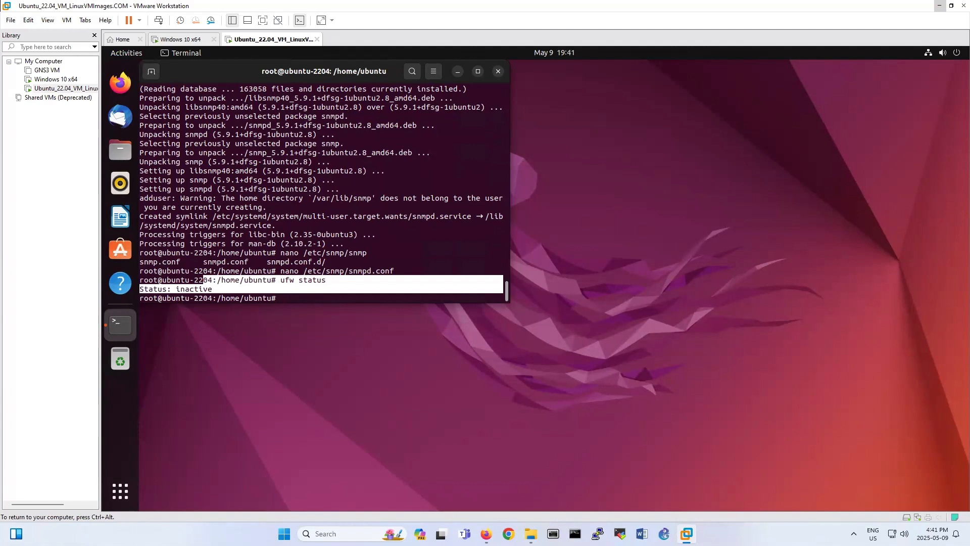
{"action": "left_click", "coordinate": [371, 272]}
Restart the snmpd service and begin typing snmpwalk -v 2c -c linux.
{"action": "type", "text": "ser"}
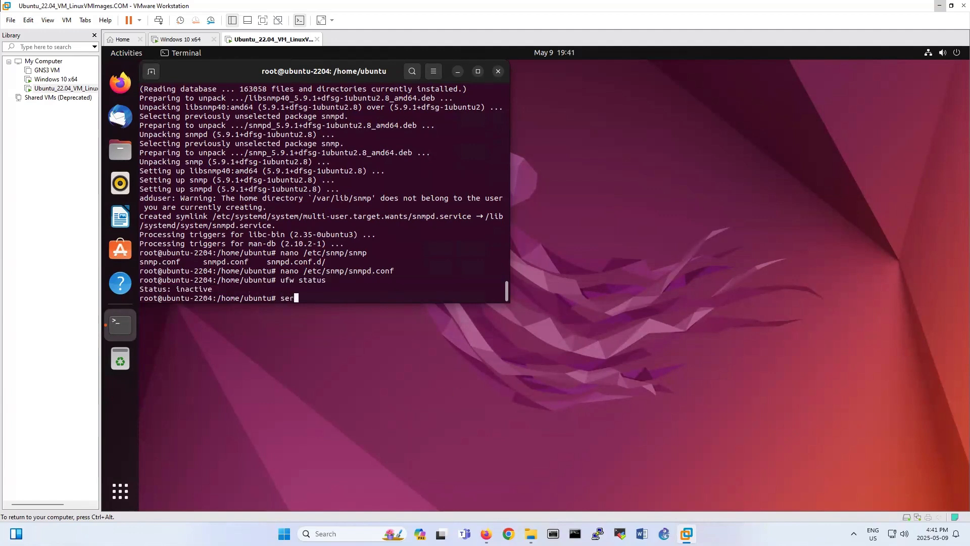
{"action": "type", "text": "vice snmpd restar"}
{"action": "type", "text": "t"}
{"action": "key", "text": "Return"}
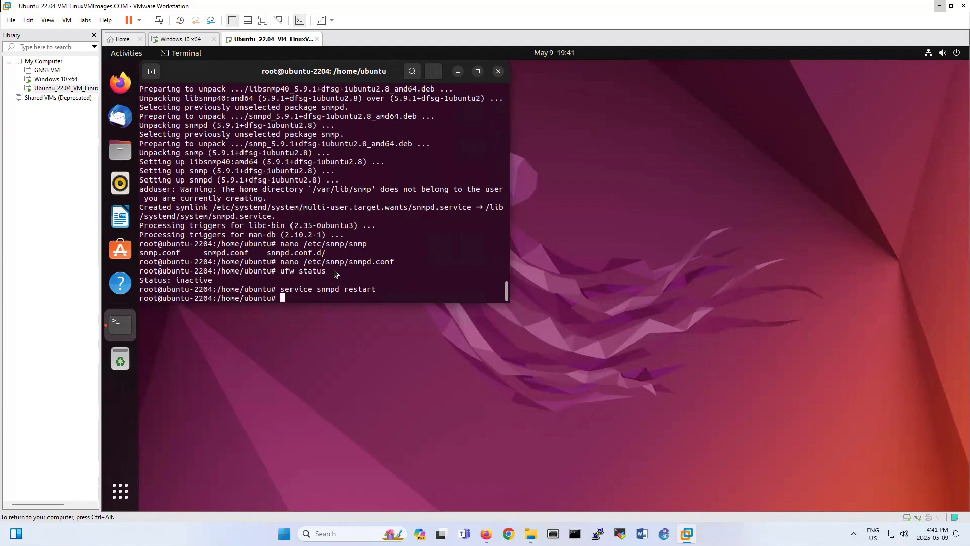
{"action": "type", "text": "snmpwalk"}
{"action": "type", "text": "-v2"}
{"action": "key", "text": "BackSpace"}
{"action": "type", "text": "v 2c -c linux"}
{"action": "key", "text": "super"}
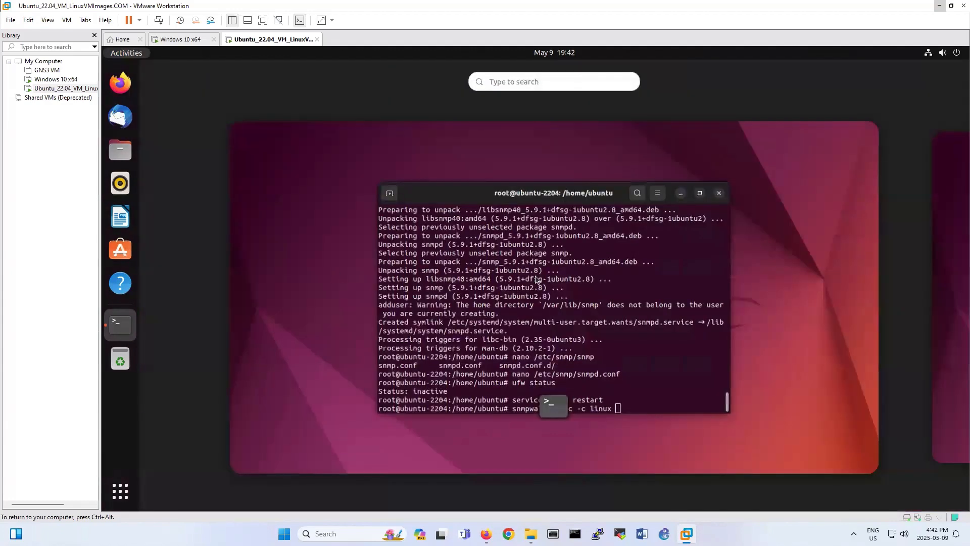
{"action": "left_click", "coordinate": [453, 251]}
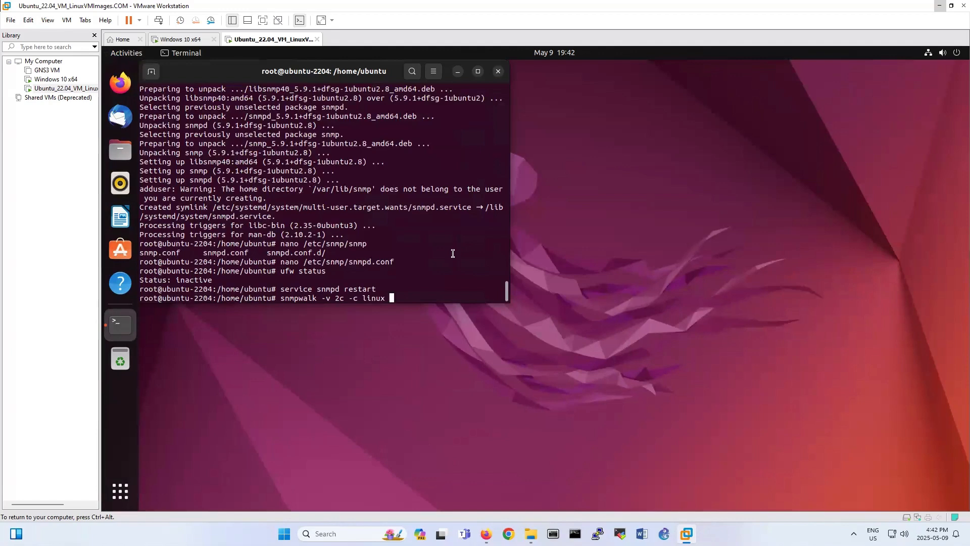
Run snmpwalk -v 2c -c linux against localhost and scroll through the returned MIB entries.
{"action": "type", "text": "localhost"}
{"action": "key", "text": "Return"}
{"action": "scroll", "coordinate": [416, 216], "scroll_direction": "up", "scroll_amount": 8}
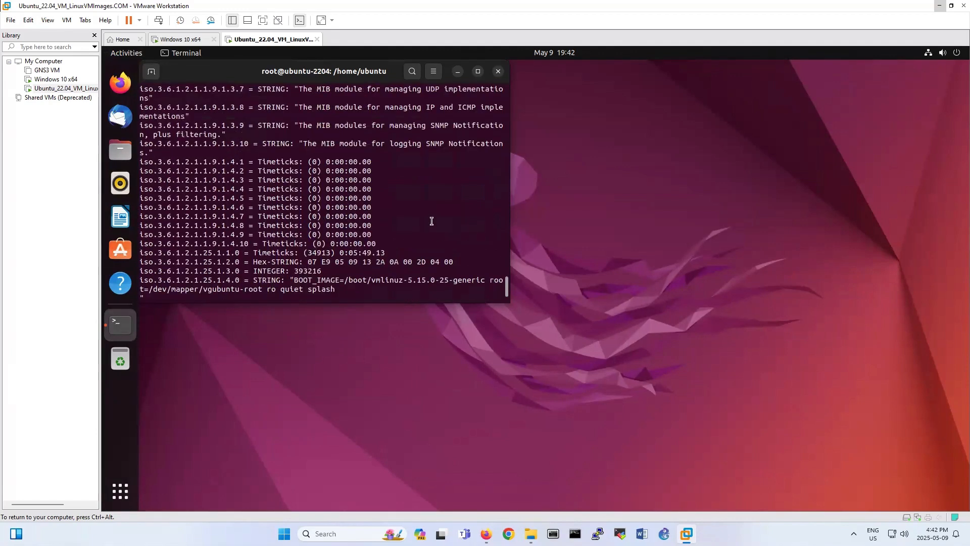
{"action": "scroll", "coordinate": [416, 217], "scroll_direction": "up", "scroll_amount": 7}
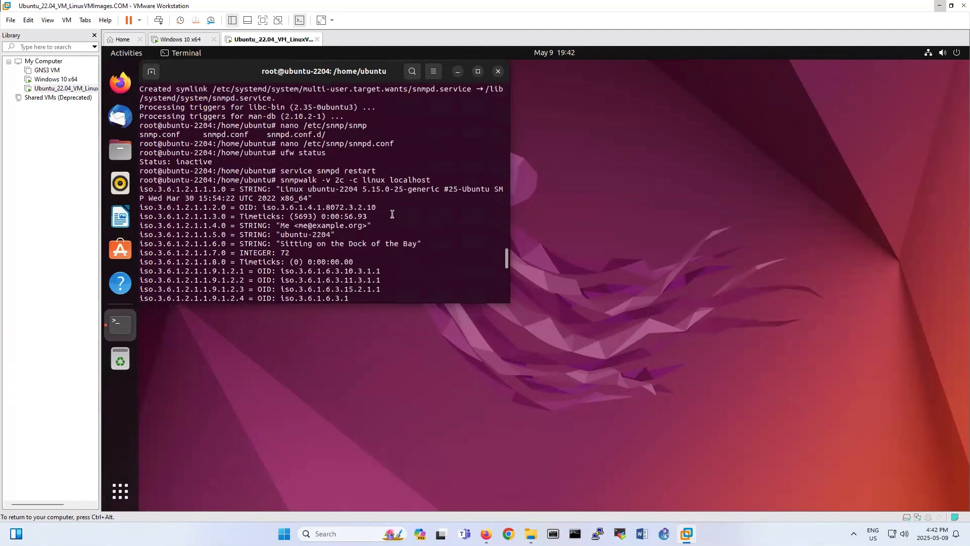
{"action": "left_click_drag", "start_coordinate": [143, 189], "coordinate": [370, 300]}
{"action": "left_click", "coordinate": [334, 248]}
{"action": "scroll", "coordinate": [334, 248], "scroll_direction": "up", "scroll_amount": 3}
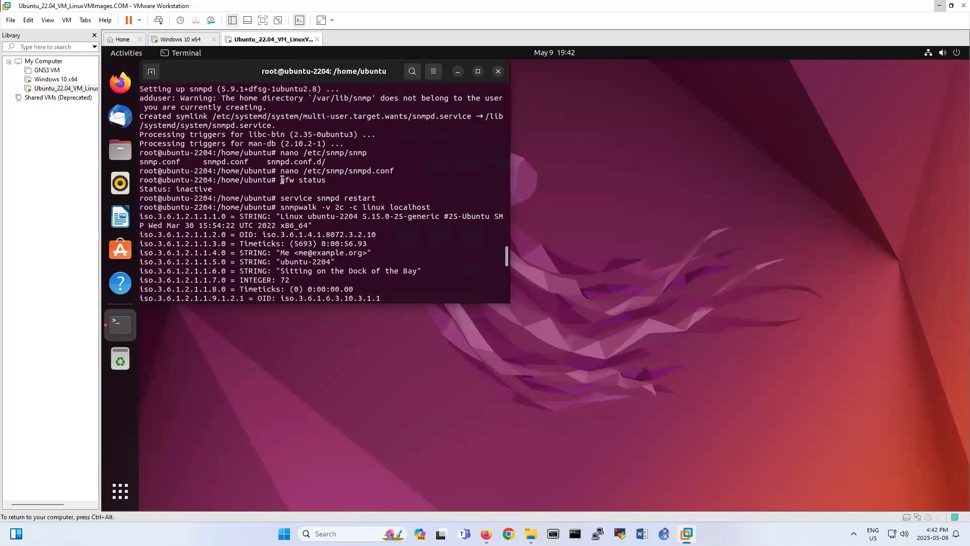
{"action": "scroll", "coordinate": [286, 192], "scroll_direction": "down", "scroll_amount": 8}
{"action": "scroll", "coordinate": [295, 215], "scroll_direction": "down", "scroll_amount": 3}
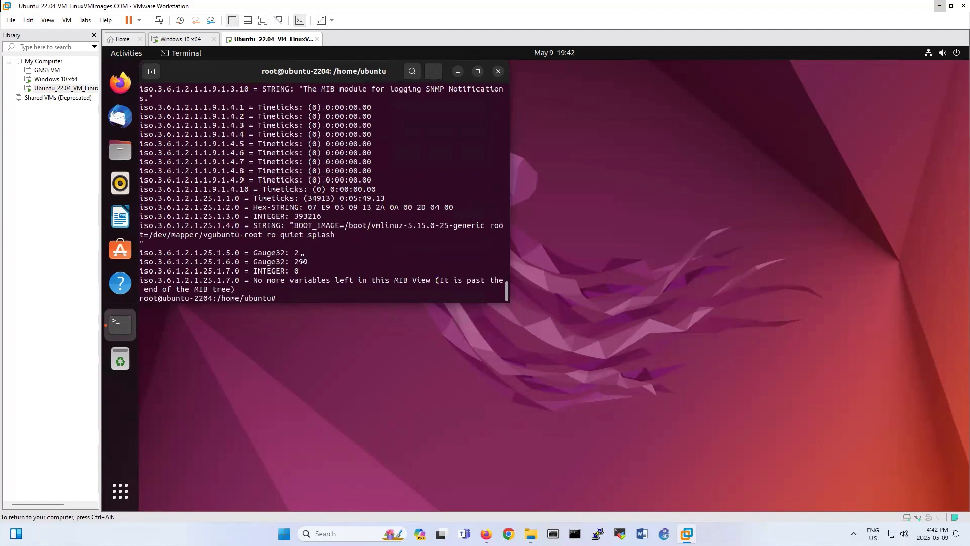
Run ip addr and select the ens33 inet address 192.168.199.134.
{"action": "type", "text": "ipa"}
{"action": "key", "text": "BackSpace"}
{"action": "type", "text": "addr"}
{"action": "key", "text": "Return"}
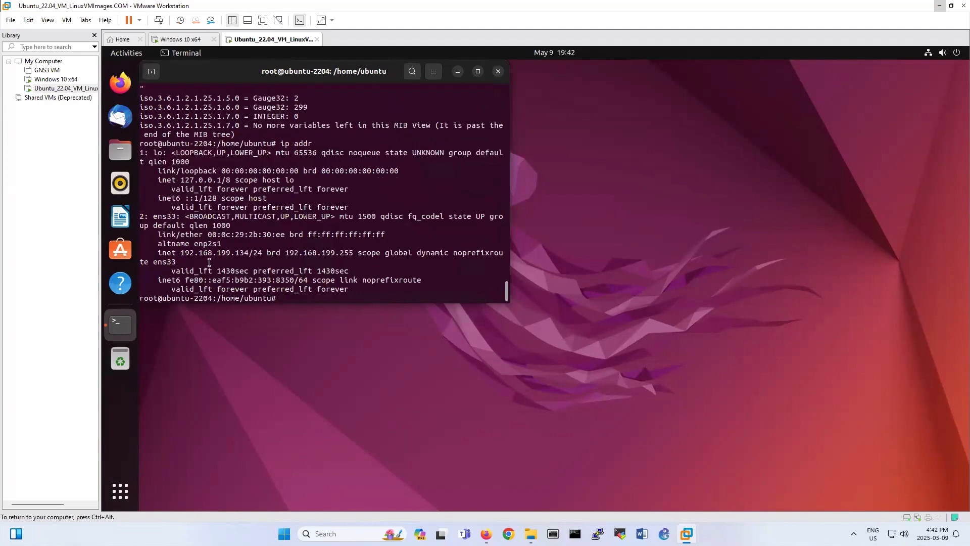
{"action": "left_click_drag", "start_coordinate": [185, 253], "coordinate": [249, 252]}
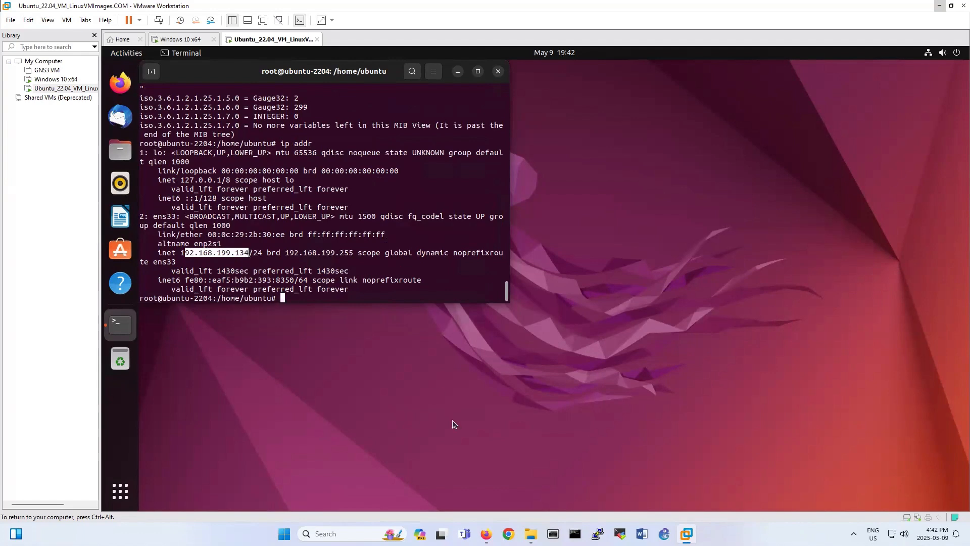
{"action": "left_click", "coordinate": [486, 533]}
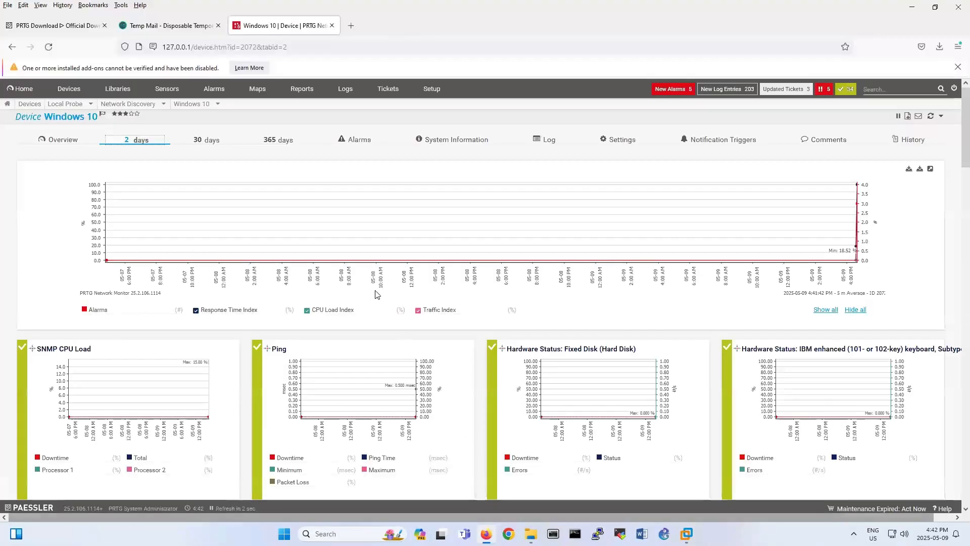
Add a Linux device at IPv4 192.168.199.134 to the Network Discovery group and pick its icon.
{"action": "right_click", "coordinate": [129, 103]}
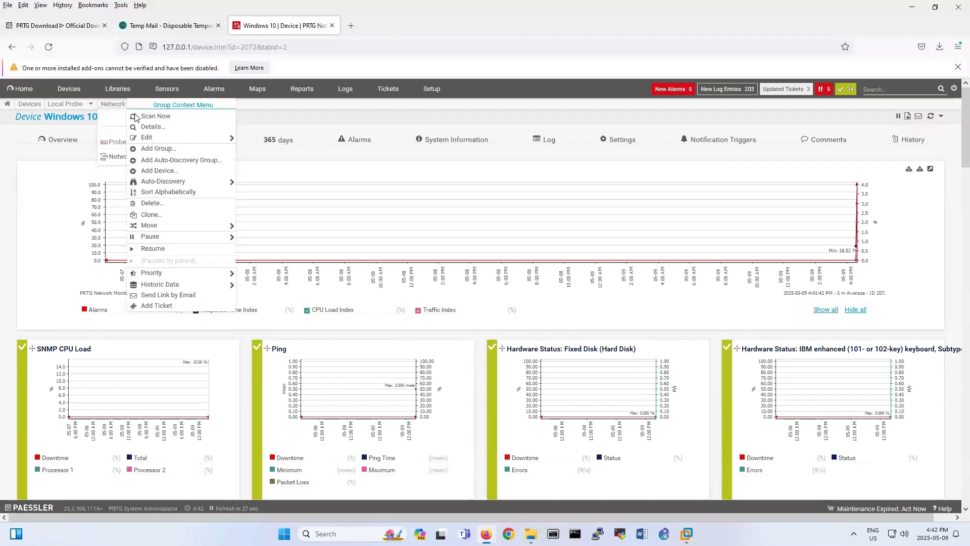
{"action": "left_click", "coordinate": [151, 171]}
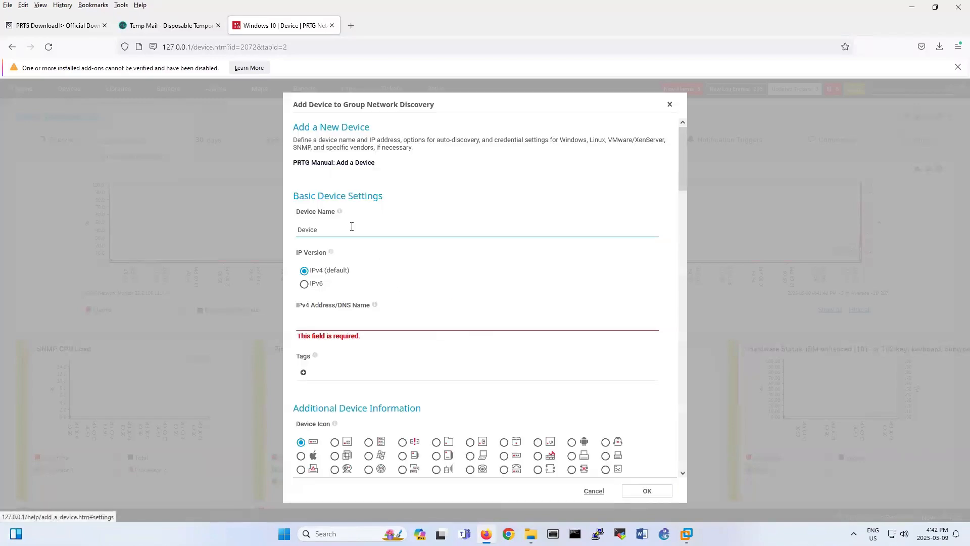
{"action": "double_click", "coordinate": [351, 227]}
{"action": "type", "text": "Linux"}
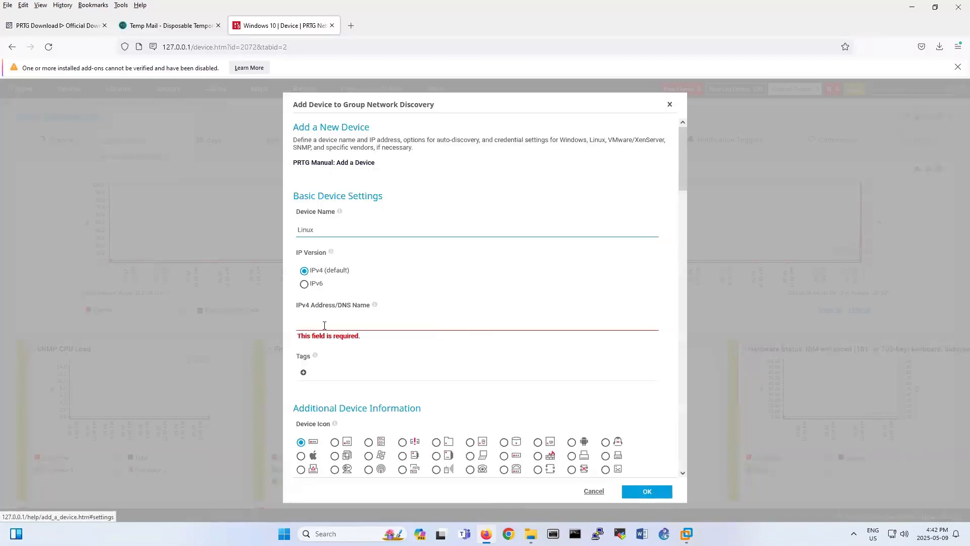
{"action": "left_click", "coordinate": [325, 326]}
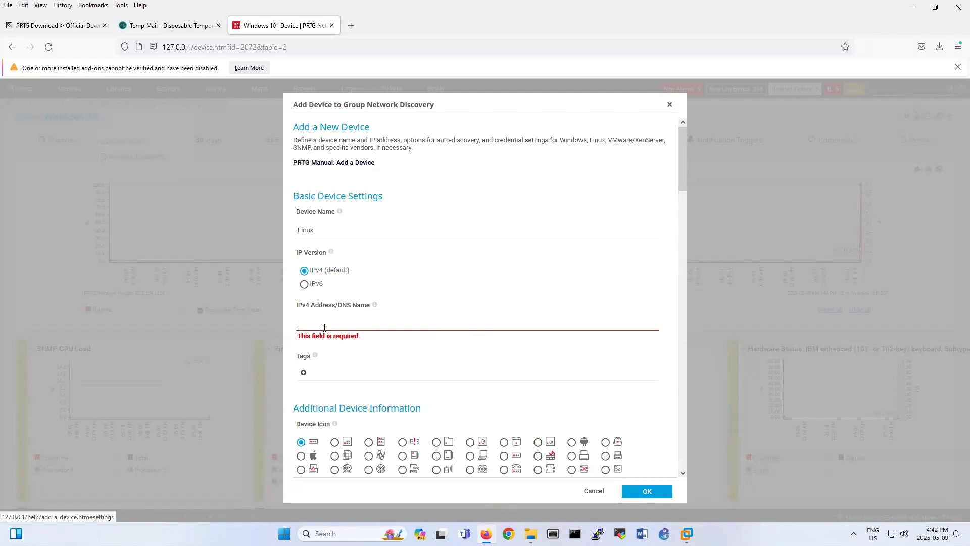
{"action": "type", "text": "192.168.199.134"}
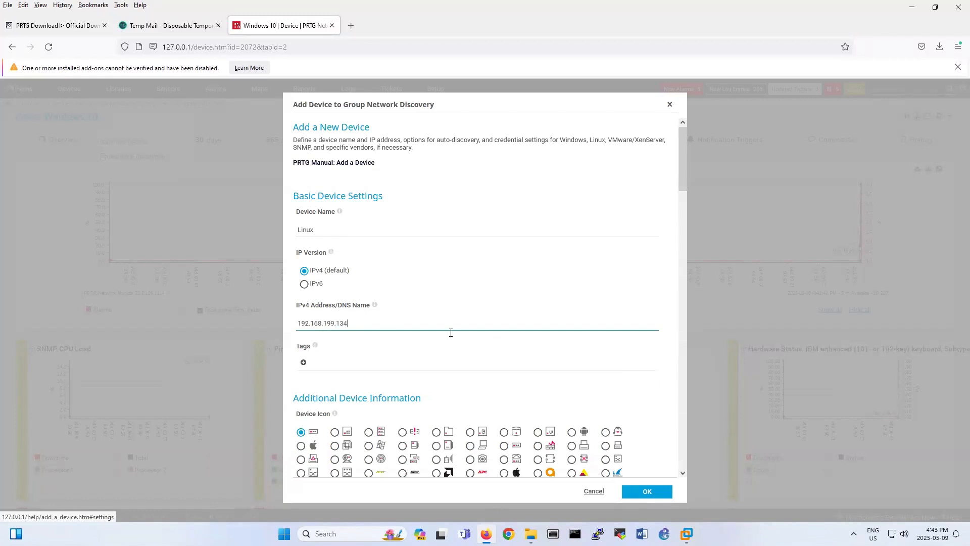
{"action": "scroll", "coordinate": [450, 329], "scroll_direction": "down", "scroll_amount": 3}
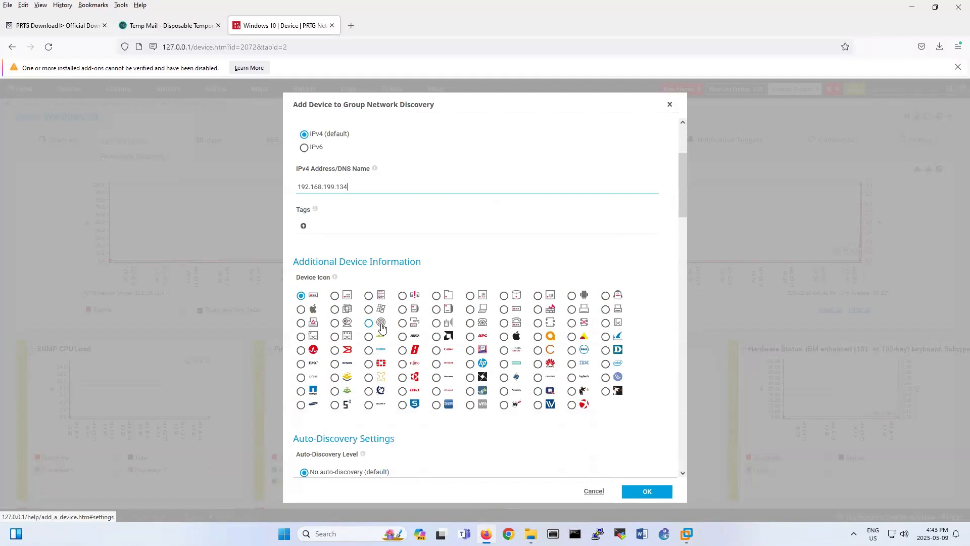
{"action": "left_click", "coordinate": [606, 296]}
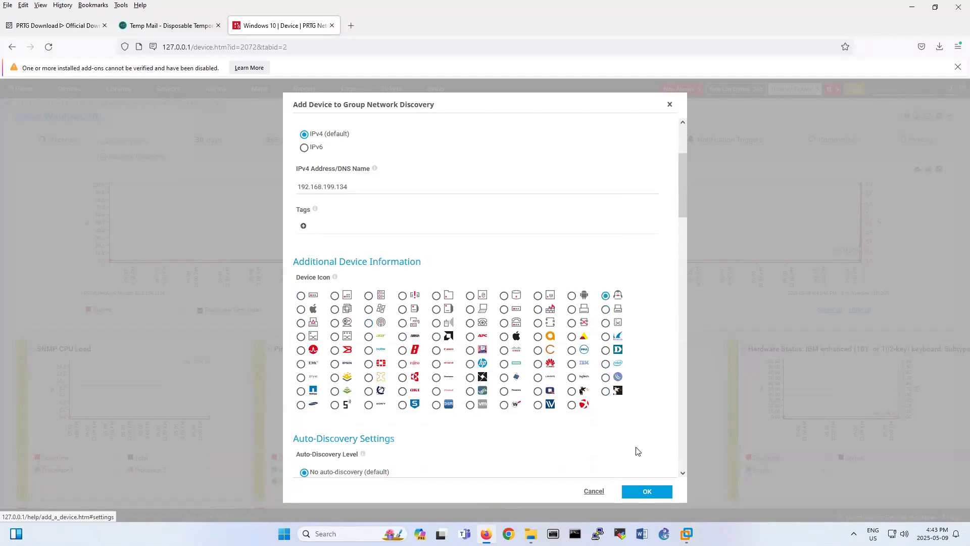
{"action": "scroll", "coordinate": [636, 451], "scroll_direction": "down", "scroll_amount": 3}
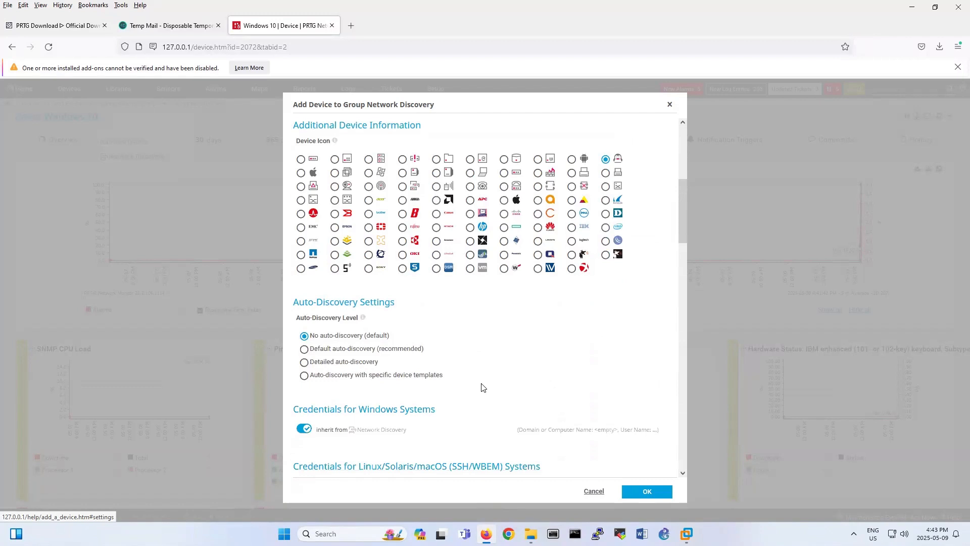
{"action": "left_click", "coordinate": [304, 349]}
{"action": "scroll", "coordinate": [473, 380], "scroll_direction": "down", "scroll_amount": 3}
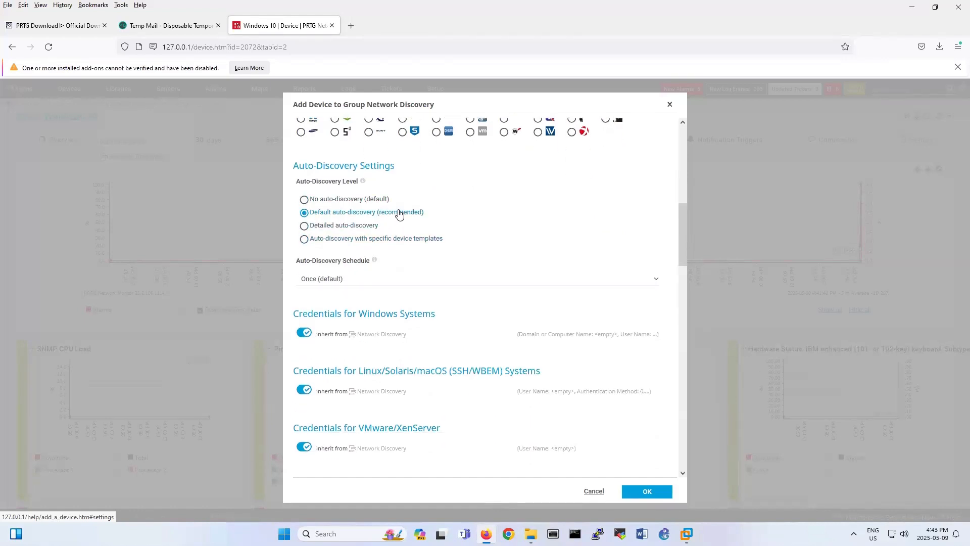
{"action": "scroll", "coordinate": [400, 275], "scroll_direction": "down", "scroll_amount": 3}
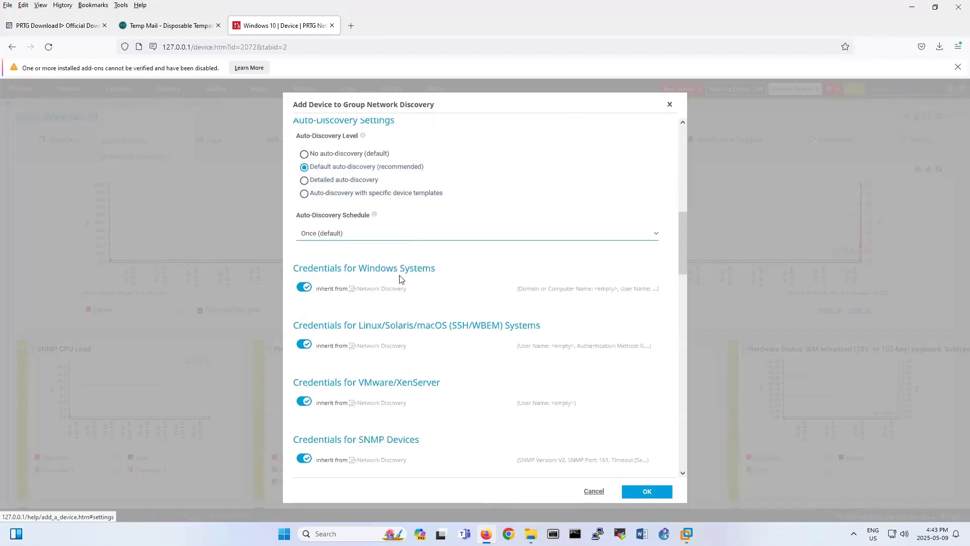
{"action": "left_click", "coordinate": [318, 372]}
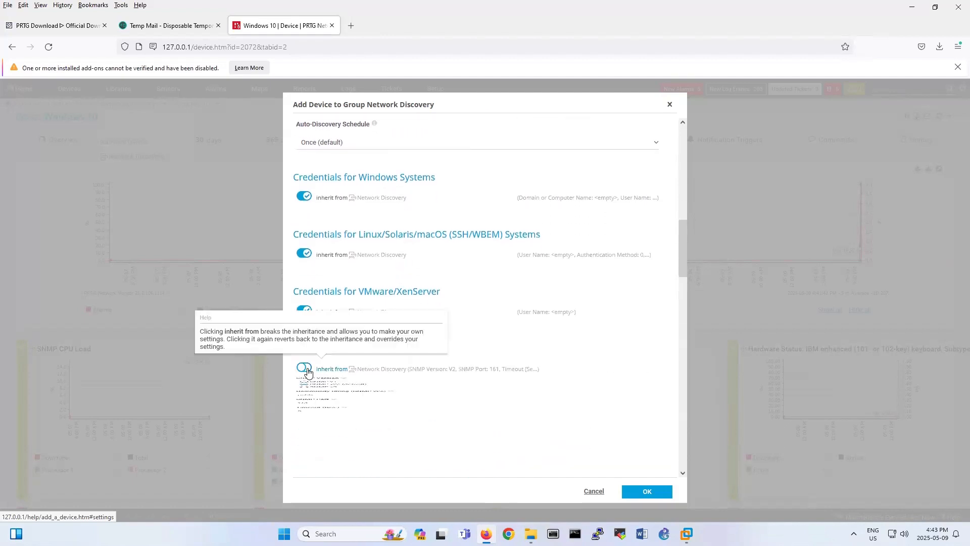
{"action": "scroll", "coordinate": [319, 404], "scroll_direction": "down", "scroll_amount": 2}
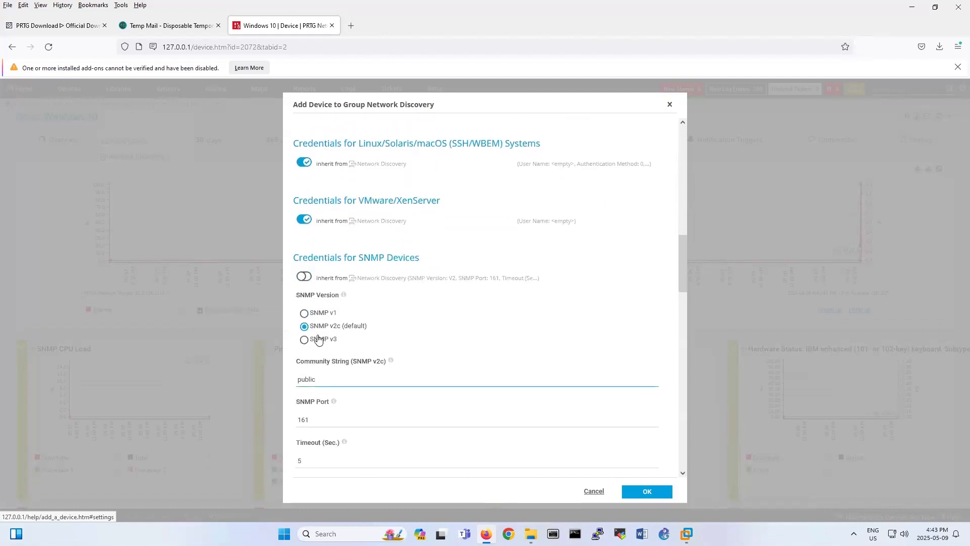
{"action": "double_click", "coordinate": [291, 377]}
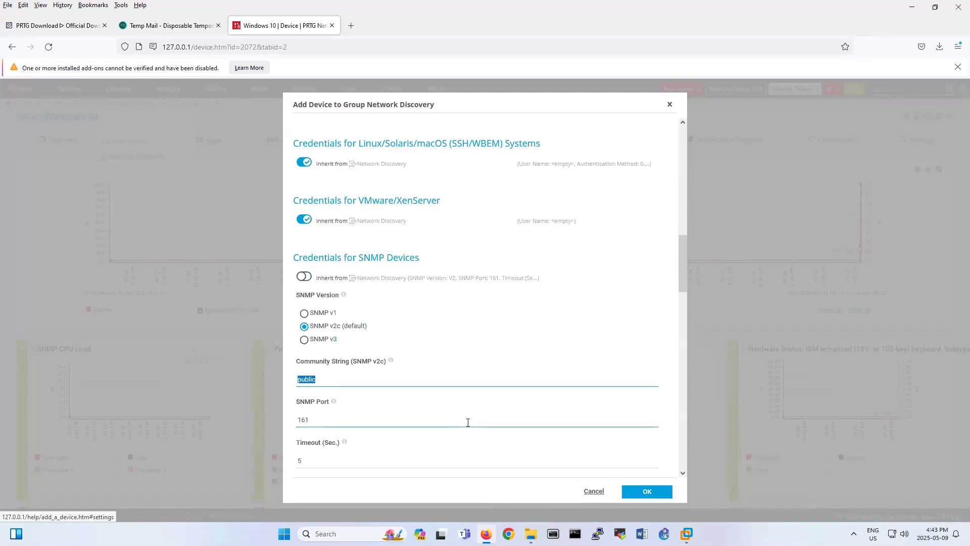
{"action": "type", "text": "linux"}
{"action": "double_click", "coordinate": [306, 380]}
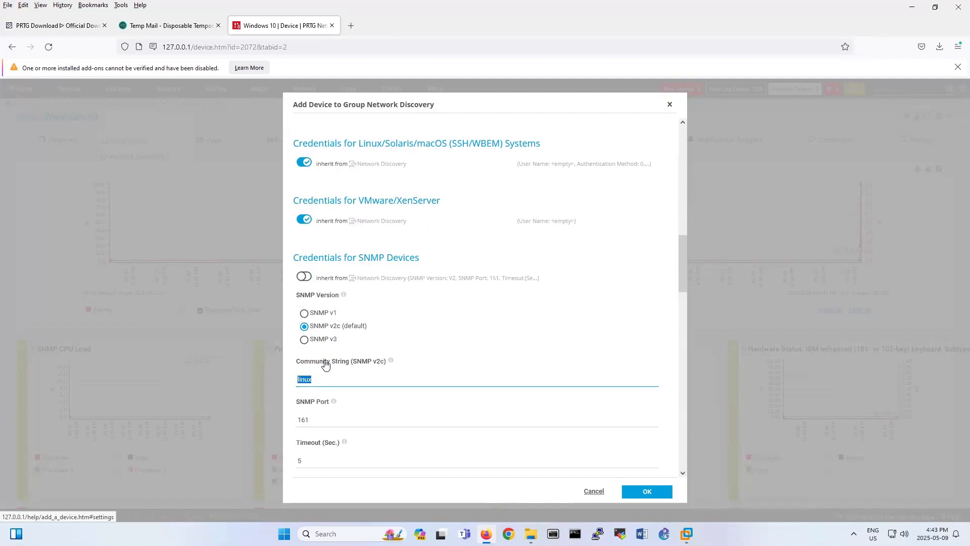
{"action": "left_click", "coordinate": [646, 491]}
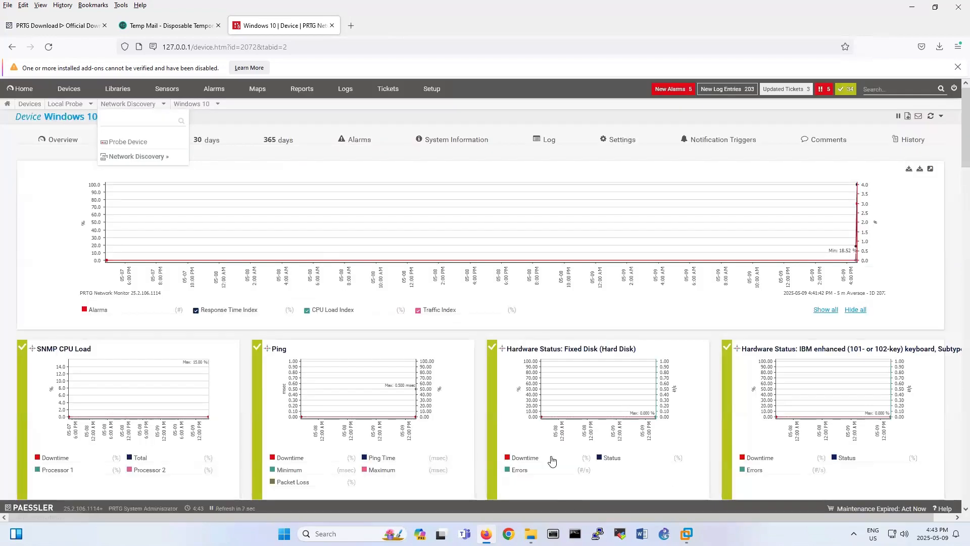
Find the Linux device in the full tree, showing Ping v2 and SNMP Uptime v2 sensors with discovery at 8%.
{"action": "left_click", "coordinate": [27, 104]}
{"action": "scroll", "coordinate": [204, 401], "scroll_direction": "down", "scroll_amount": 5}
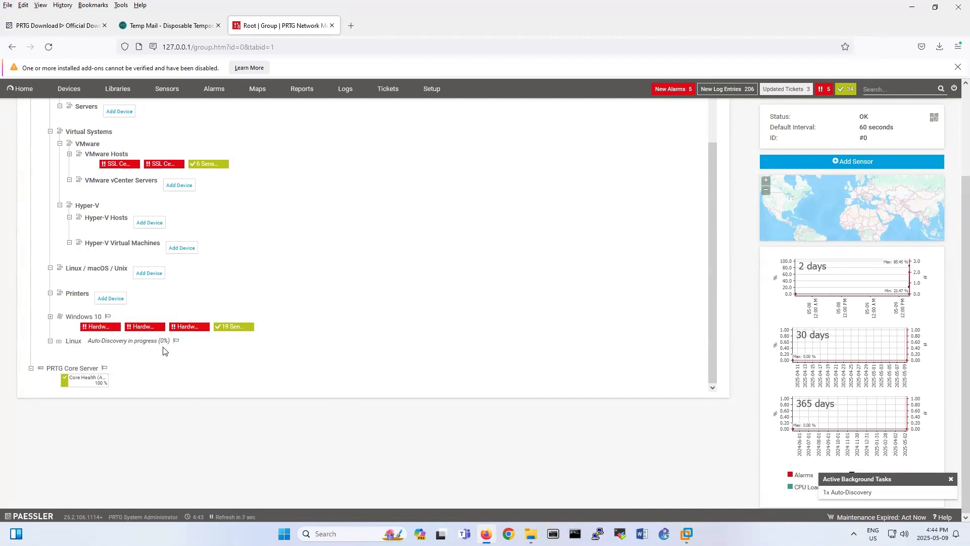
{"action": "right_click", "coordinate": [68, 344]}
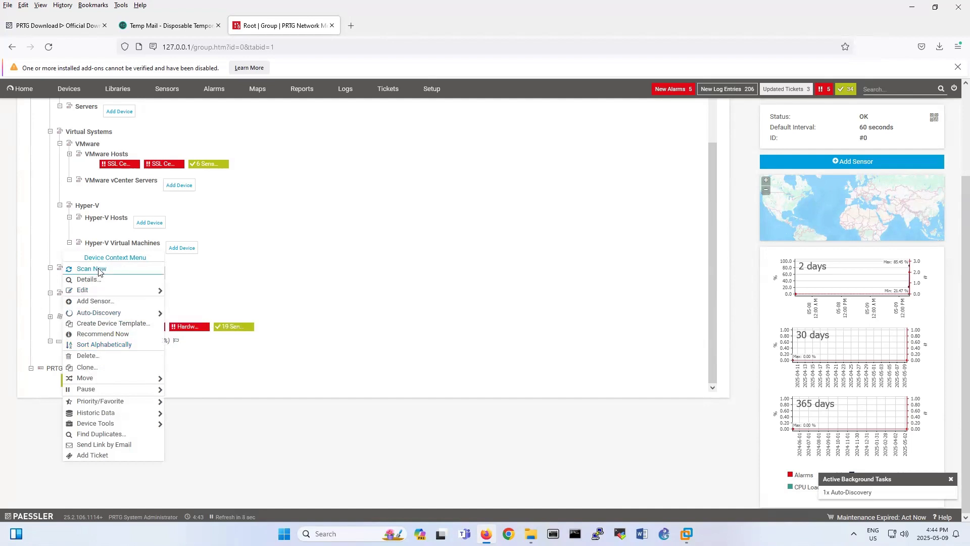
{"action": "left_click", "coordinate": [428, 392]}
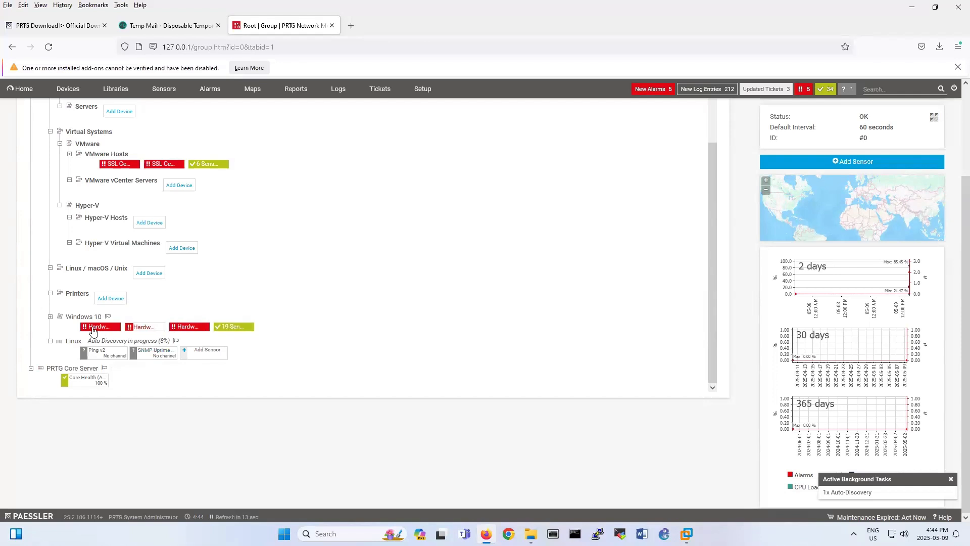
On the Windows 10 device, delete the two down Intel network sensors and the down Teredo adapter sensor.
{"action": "left_click", "coordinate": [76, 319]}
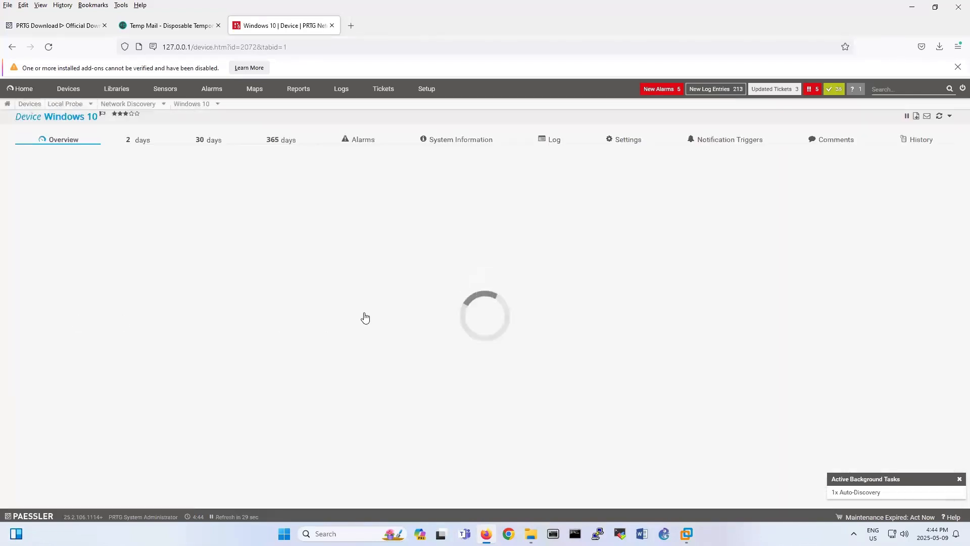
{"action": "scroll", "coordinate": [545, 344], "scroll_direction": "down", "scroll_amount": 2}
{"action": "scroll", "coordinate": [545, 344], "scroll_direction": "down", "scroll_amount": 1}
{"action": "left_click", "coordinate": [686, 301]}
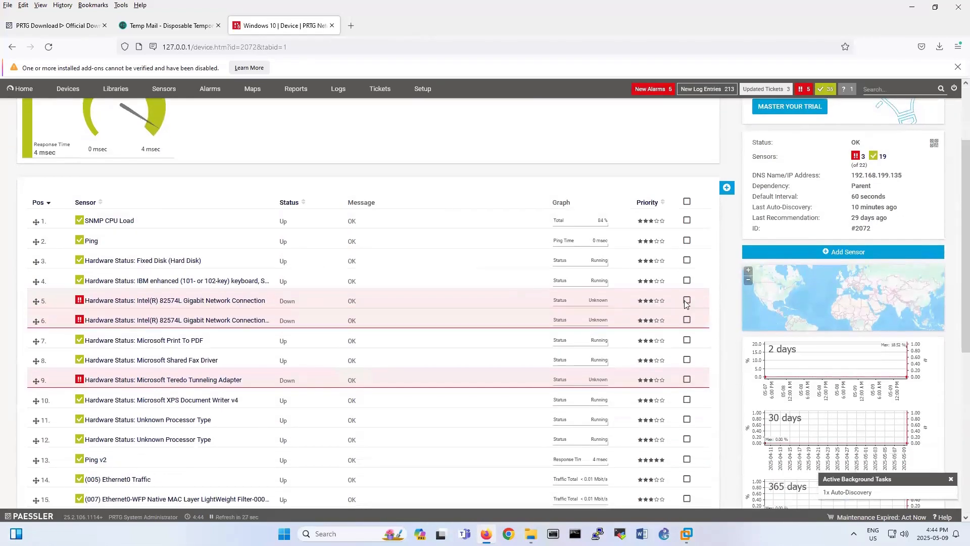
{"action": "left_click", "coordinate": [687, 320]}
{"action": "left_click", "coordinate": [686, 379]}
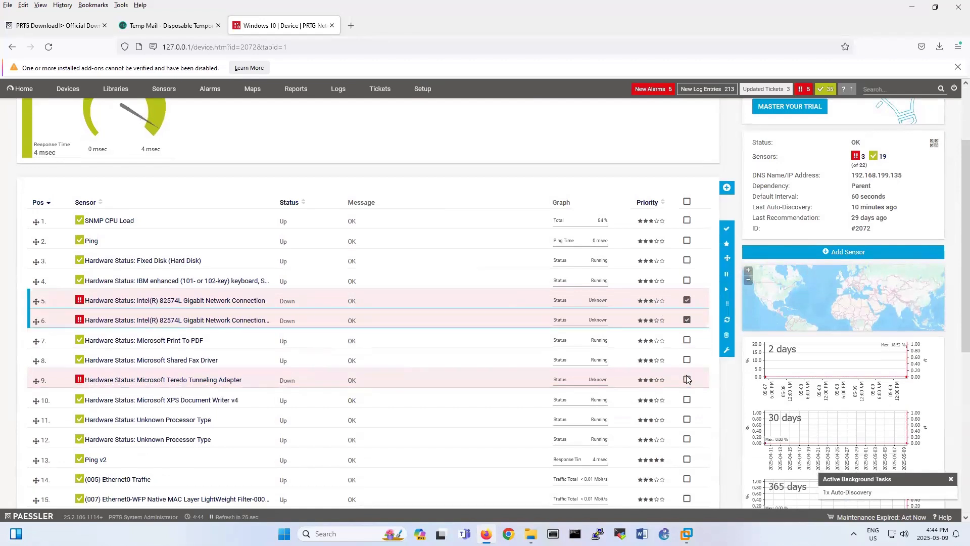
{"action": "left_click", "coordinate": [727, 276]}
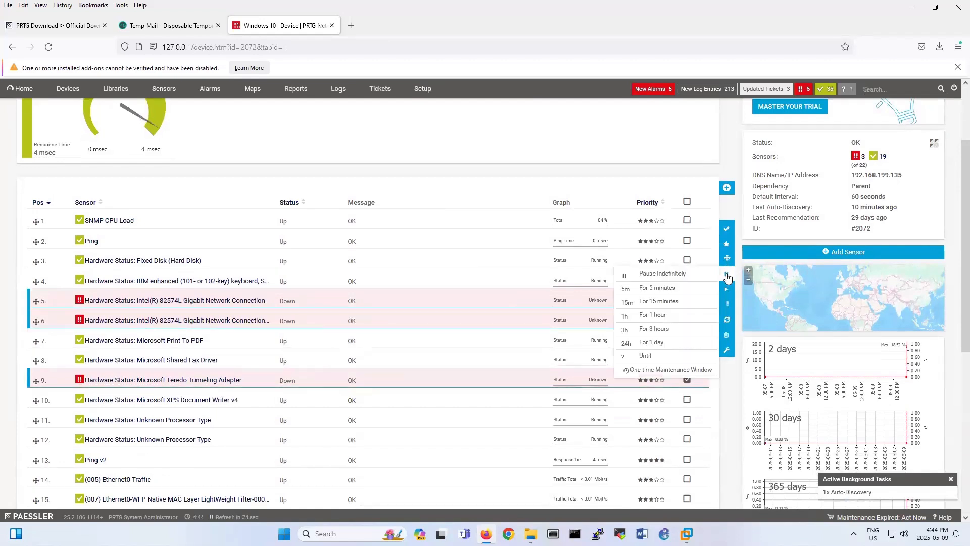
{"action": "left_click", "coordinate": [727, 337]}
{"action": "left_click", "coordinate": [647, 385]}
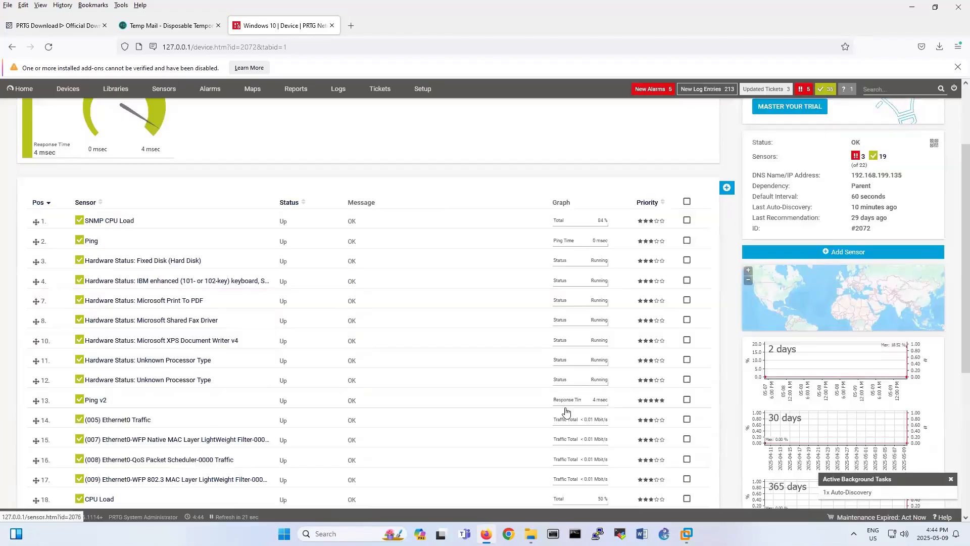
Check that the remaining 19 sensors are all up, then go back to the Devices tree.
{"action": "scroll", "coordinate": [541, 412], "scroll_direction": "down", "scroll_amount": 4}
{"action": "scroll", "coordinate": [542, 411], "scroll_direction": "up", "scroll_amount": 5}
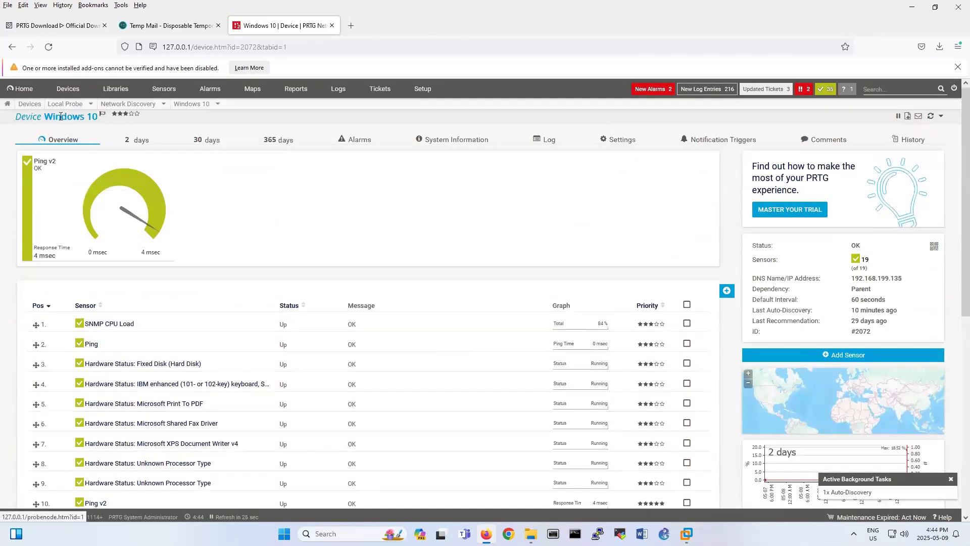
{"action": "scroll", "coordinate": [196, 419], "scroll_direction": "down", "scroll_amount": 4}
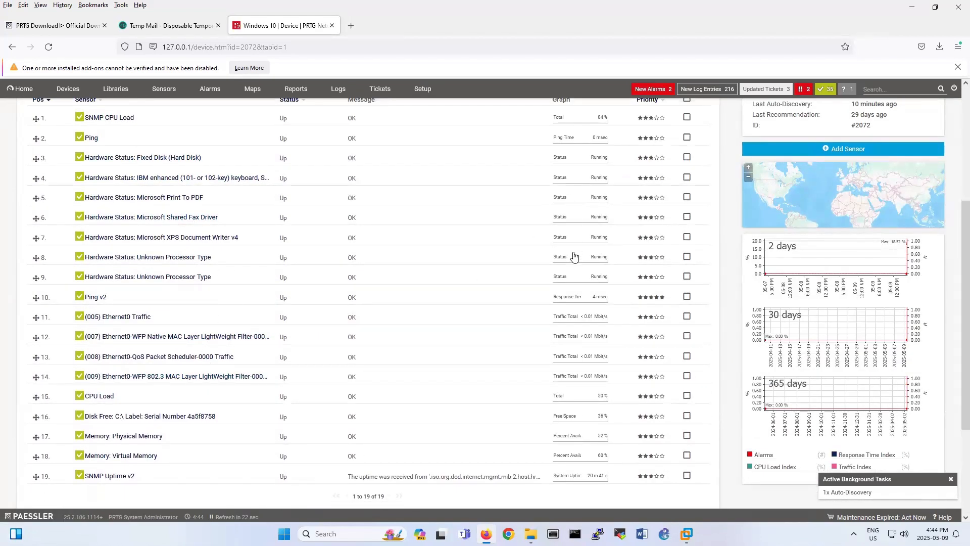
{"action": "scroll", "coordinate": [278, 354], "scroll_direction": "up", "scroll_amount": 2}
{"action": "scroll", "coordinate": [278, 354], "scroll_direction": "up", "scroll_amount": 4}
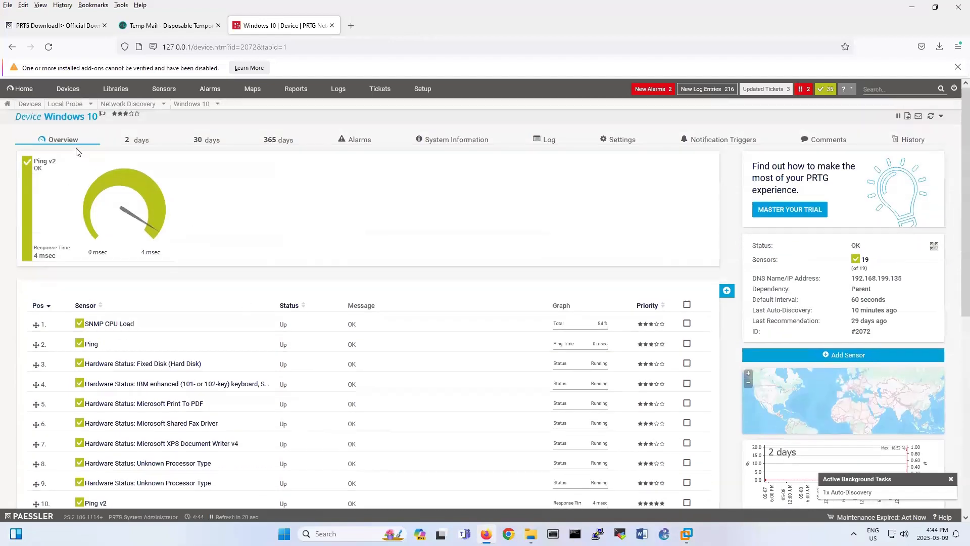
{"action": "left_click", "coordinate": [31, 104]}
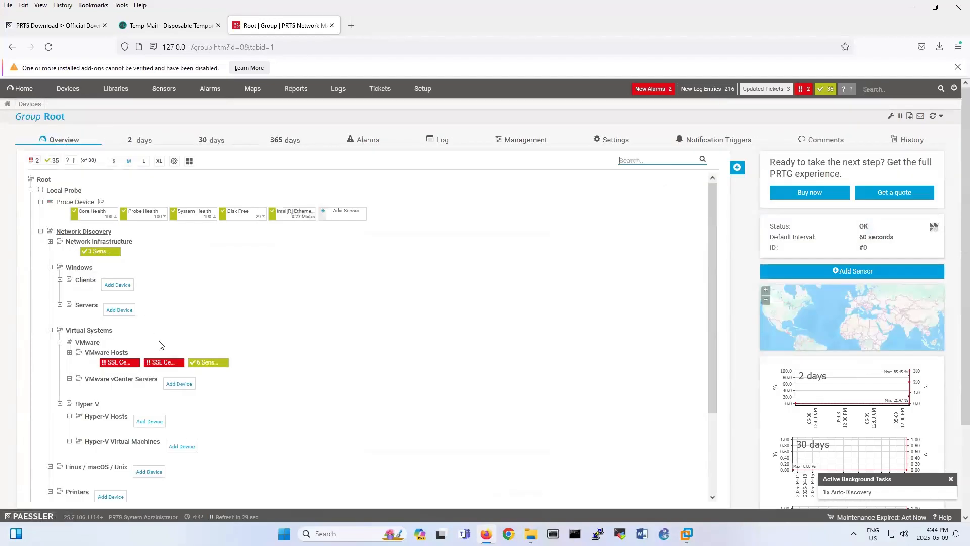
{"action": "scroll", "coordinate": [212, 391], "scroll_direction": "down", "scroll_amount": 5}
{"action": "scroll", "coordinate": [153, 410], "scroll_direction": "down", "scroll_amount": 2}
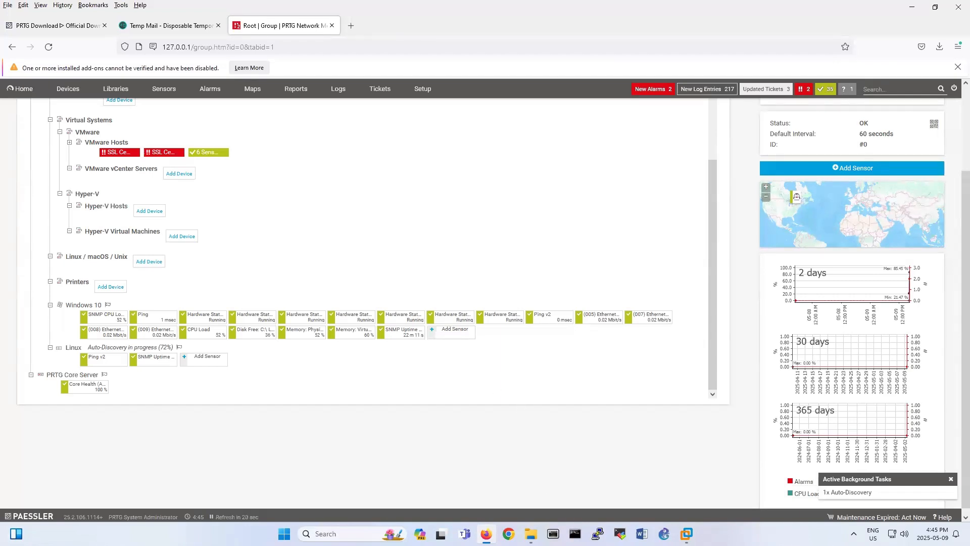
In the Ubuntu VM terminal, clear the screen and run apt-get install rsyslog, upgrading it to 8.2112.0-2ubuntu2.2.
{"action": "mouse_move", "coordinate": [686, 533]}
{"action": "left_click", "coordinate": [755, 480]}
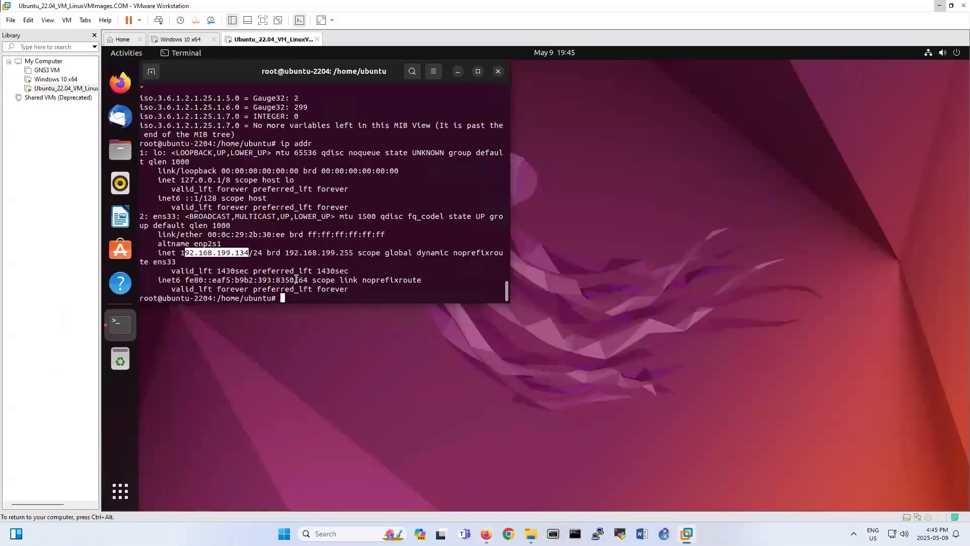
{"action": "type", "text": "a"}
{"action": "key", "text": "BackSpace"}
{"action": "type", "text": "clear"}
{"action": "key", "text": "Return"}
{"action": "type", "text": "apt-g"}
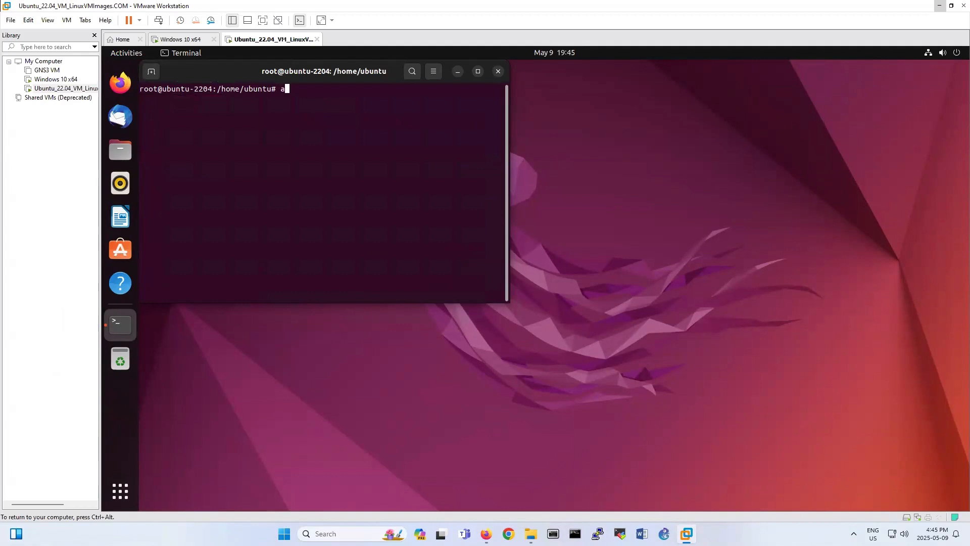
{"action": "type", "text": "et install rsys"}
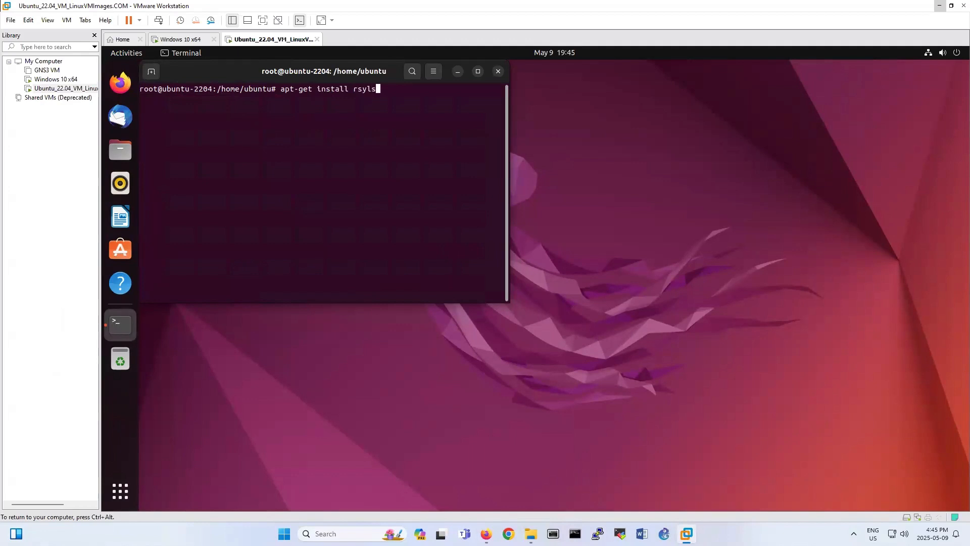
{"action": "type", "text": "log"}
{"action": "key", "text": "Return"}
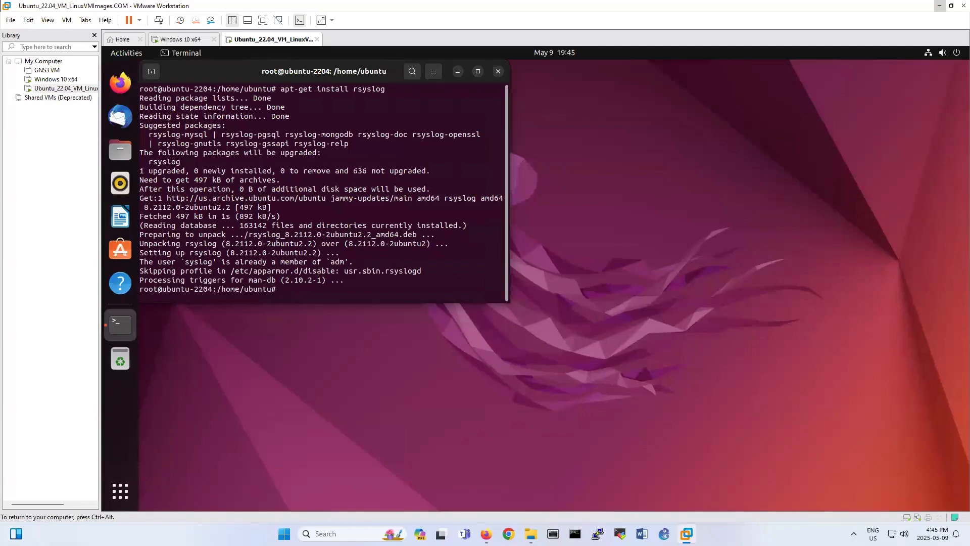
Open /etc/rsyslog.conf in nano and go to the blank line after $IncludeConfig.
{"action": "type", "text": "nano /etc/rsyslog.conf"}
{"action": "key", "text": "Return"}
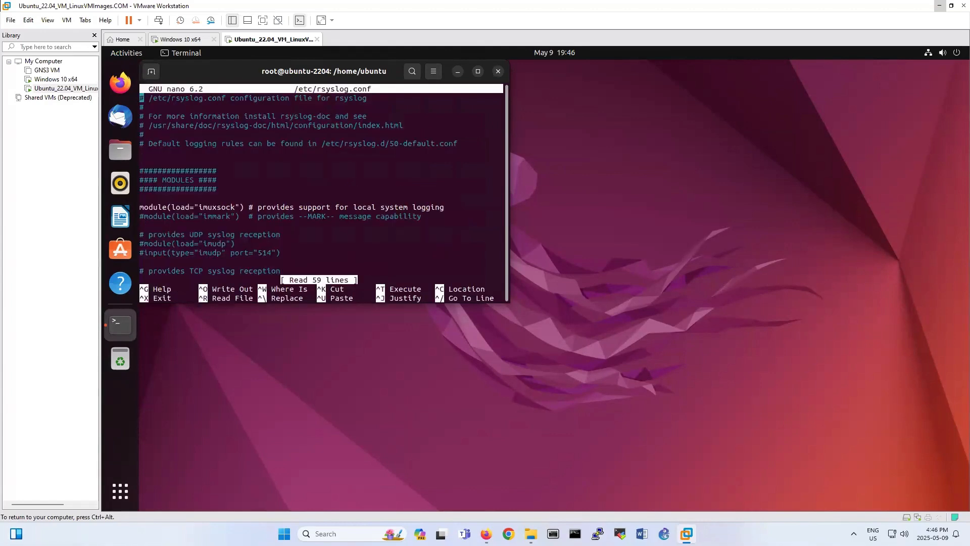
{"action": "key", "text": "Down"}
{"action": "key", "text": "Down"}
{"action": "key", "text": "Down"}
{"action": "key", "text": "Down"}
{"action": "key", "text": "Down"}
{"action": "key", "text": "Down"}
{"action": "key", "text": "Down"}
{"action": "key", "text": "Down"}
{"action": "key", "text": "Down"}
{"action": "key", "text": "Down"}
{"action": "key", "text": "Down"}
{"action": "key", "text": "Down"}
{"action": "key", "text": "Down"}
{"action": "key", "text": "Down"}
{"action": "key", "text": "Down"}
{"action": "key", "text": "Down"}
{"action": "key", "text": "Down"}
{"action": "key", "text": "Down"}
{"action": "key", "text": "Down"}
{"action": "key", "text": "Down"}
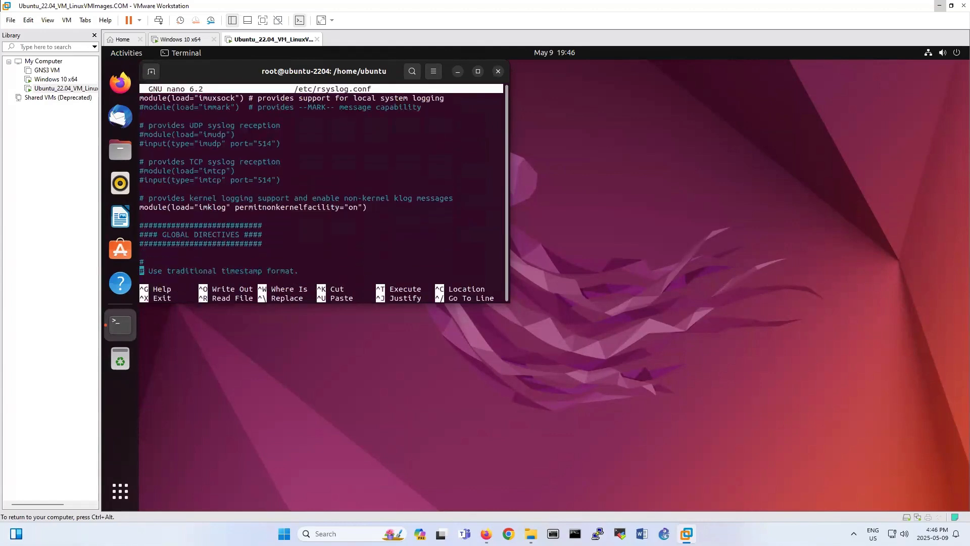
{"action": "key", "text": "Down"}
{"action": "key", "text": "Down"}
{"action": "key", "text": "Down"}
{"action": "key", "text": "Down"}
{"action": "key", "text": "Down"}
{"action": "key", "text": "Down"}
{"action": "key", "text": "Down"}
{"action": "key", "text": "Down"}
{"action": "key", "text": "Down"}
{"action": "key", "text": "Down"}
{"action": "key", "text": "Down"}
{"action": "key", "text": "Down"}
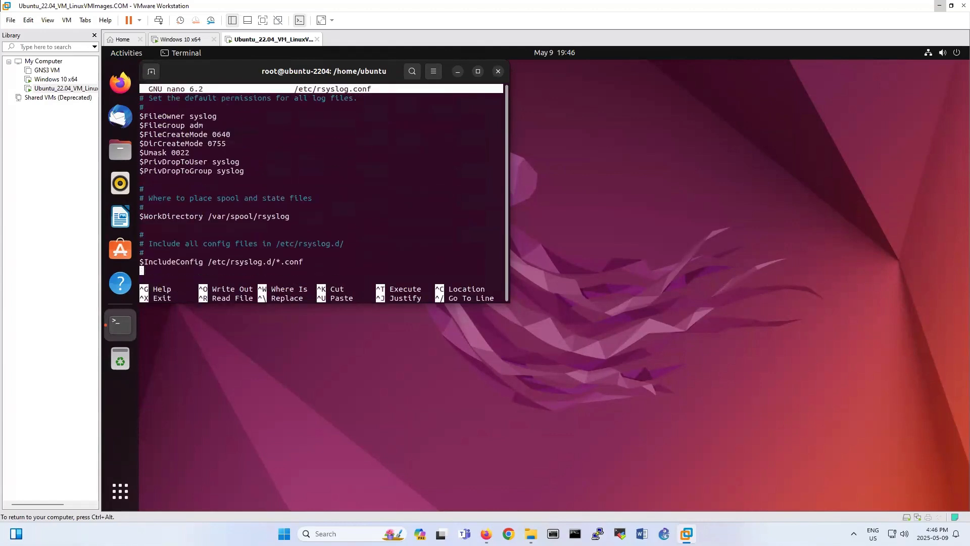
{"action": "key", "text": "Up"}
{"action": "key", "text": "Up"}
{"action": "key", "text": "Up"}
{"action": "key", "text": "Up"}
{"action": "key", "text": "Up"}
{"action": "key", "text": "Up"}
{"action": "key", "text": "Up"}
{"action": "key", "text": "Up"}
{"action": "key", "text": "Up"}
{"action": "key", "text": "Up"}
{"action": "key", "text": "Up"}
{"action": "key", "text": "Up"}
{"action": "key", "text": "Up"}
{"action": "key", "text": "Up"}
{"action": "key", "text": "Up"}
{"action": "key", "text": "Up"}
{"action": "key", "text": "Up"}
{"action": "key", "text": "Up"}
{"action": "key", "text": "Up"}
{"action": "key", "text": "Up"}
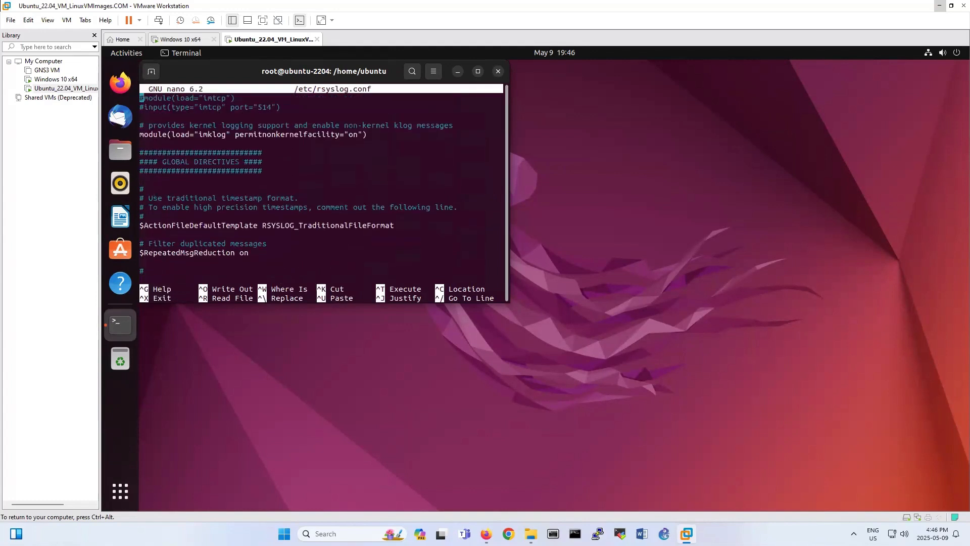
{"action": "key", "text": "Up"}
{"action": "key", "text": "Up"}
{"action": "key", "text": "Up"}
{"action": "key", "text": "Up"}
{"action": "key", "text": "Up"}
{"action": "key", "text": "Up"}
{"action": "key", "text": "Up"}
{"action": "key", "text": "Up"}
{"action": "key", "text": "Up"}
{"action": "key", "text": "Up"}
{"action": "key", "text": "Up"}
{"action": "key", "text": "Up"}
{"action": "key", "text": "Up"}
{"action": "key", "text": "Up"}
{"action": "key", "text": "Up"}
{"action": "key", "text": "Up"}
{"action": "key", "text": "Up"}
{"action": "key", "text": "Up"}
{"action": "key", "text": "Up"}
{"action": "key", "text": "Up"}
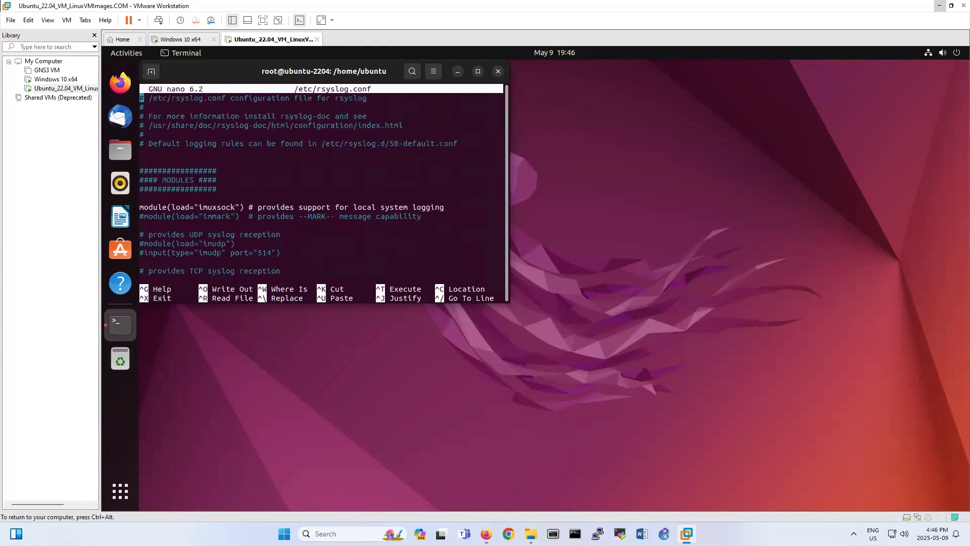
{"action": "key", "text": "Down"}
{"action": "key", "text": "Down"}
{"action": "key", "text": "Down"}
{"action": "key", "text": "Down"}
{"action": "key", "text": "Down"}
{"action": "key", "text": "Down"}
{"action": "key", "text": "Down"}
{"action": "key", "text": "Down"}
{"action": "key", "text": "Down"}
{"action": "key", "text": "Down"}
{"action": "key", "text": "Down"}
{"action": "key", "text": "Down"}
{"action": "key", "text": "Down"}
{"action": "key", "text": "Down"}
{"action": "key", "text": "Down"}
{"action": "key", "text": "Down"}
{"action": "key", "text": "Down"}
{"action": "key", "text": "Down"}
{"action": "key", "text": "Down"}
{"action": "key", "text": "Down"}
{"action": "key", "text": "Down"}
{"action": "key", "text": "Down"}
{"action": "key", "text": "Down"}
{"action": "key", "text": "Down"}
{"action": "key", "text": "Down"}
{"action": "key", "text": "Down"}
{"action": "key", "text": "Down"}
{"action": "key", "text": "Down"}
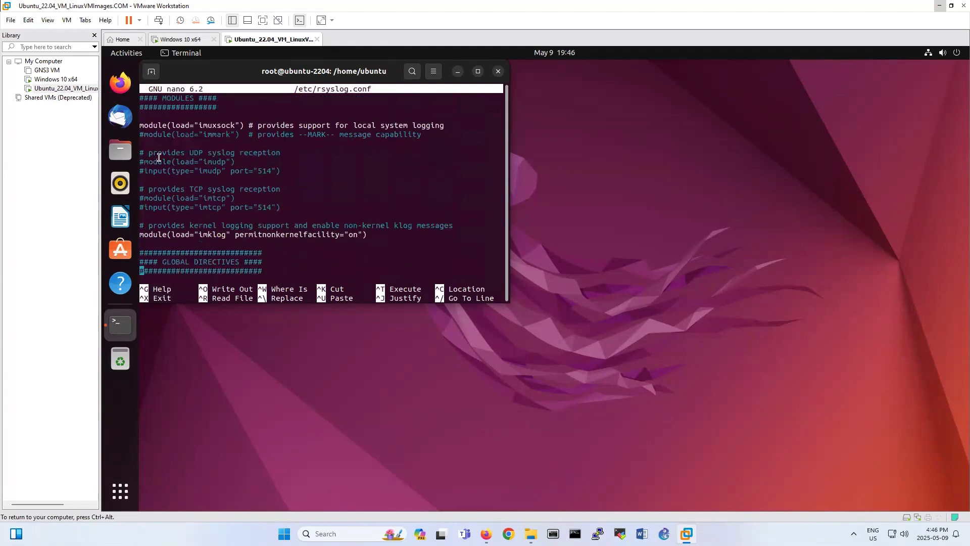
{"action": "key", "text": "Down"}
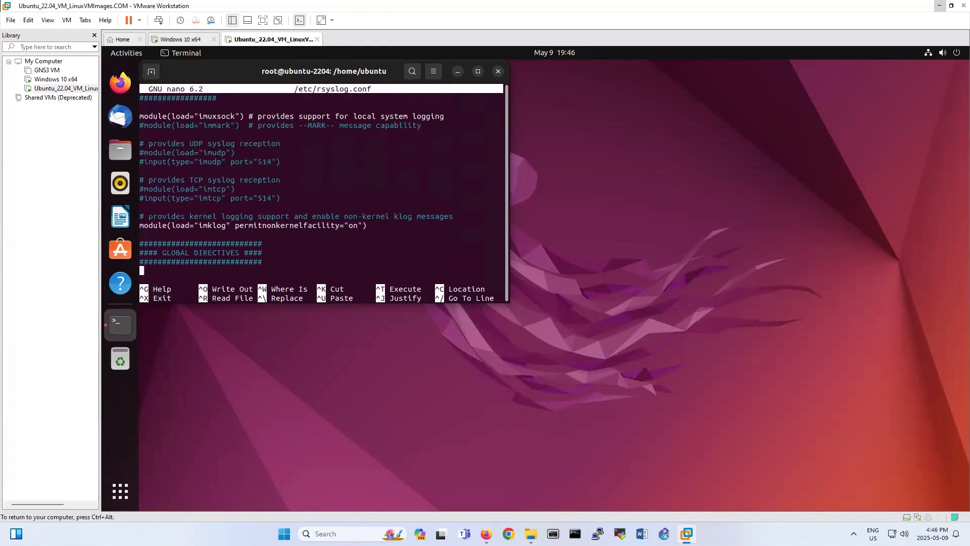
{"action": "key", "text": "Down"}
{"action": "key", "text": "Down"}
{"action": "key", "text": "Down"}
{"action": "key", "text": "Down"}
{"action": "key", "text": "Down"}
{"action": "key", "text": "Down"}
{"action": "key", "text": "Down"}
{"action": "key", "text": "Down"}
{"action": "key", "text": "Down"}
{"action": "key", "text": "Down"}
{"action": "key", "text": "Down"}
{"action": "key", "text": "Down"}
{"action": "key", "text": "Down"}
{"action": "key", "text": "Down"}
{"action": "key", "text": "Down"}
{"action": "key", "text": "Down"}
{"action": "key", "text": "Down"}
{"action": "key", "text": "Down"}
{"action": "key", "text": "Down"}
{"action": "key", "text": "Down"}
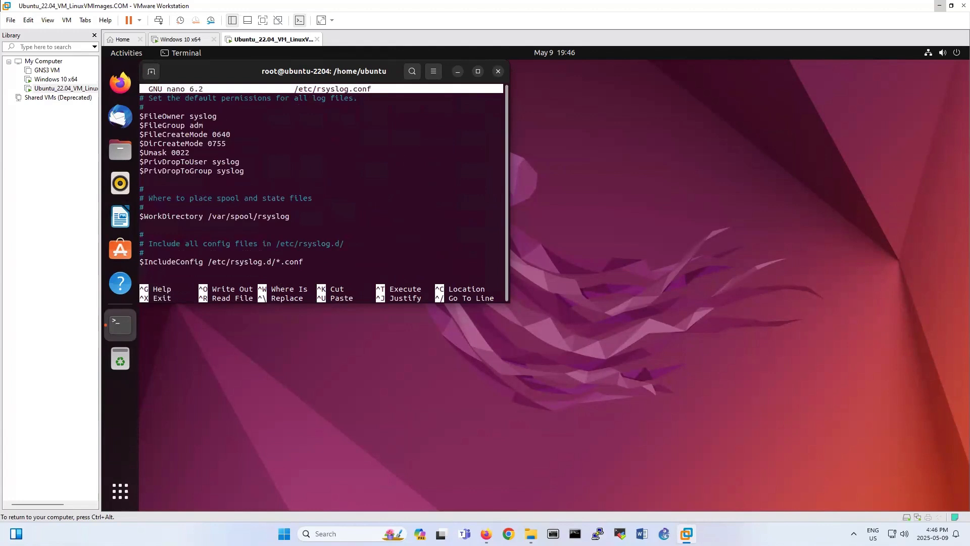
Start the forwarding rule '*.* @' on that blank line.
{"action": "type", "text": "*.*"}
{"action": "type", "text": "@1"}
{"action": "key", "text": "BackSpace"}
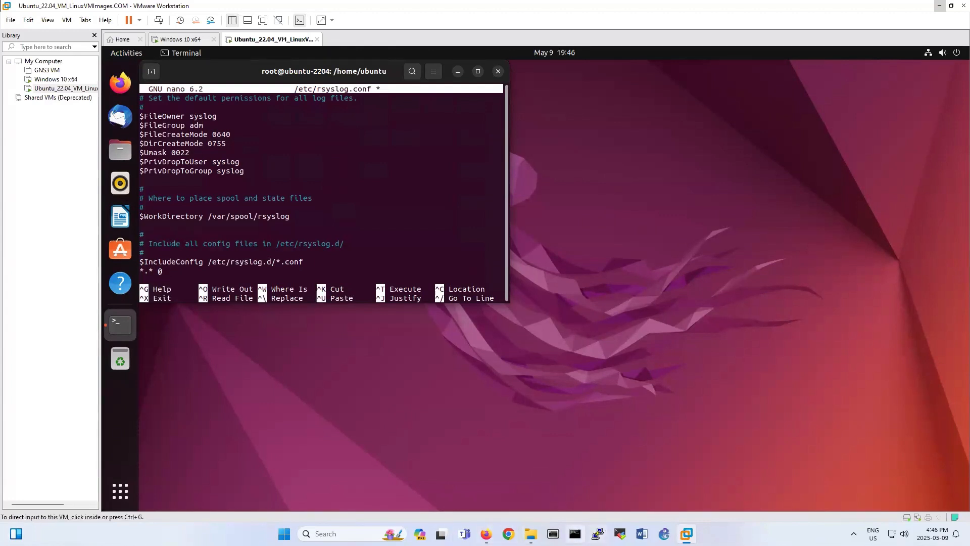
{"action": "left_click", "coordinate": [575, 534]}
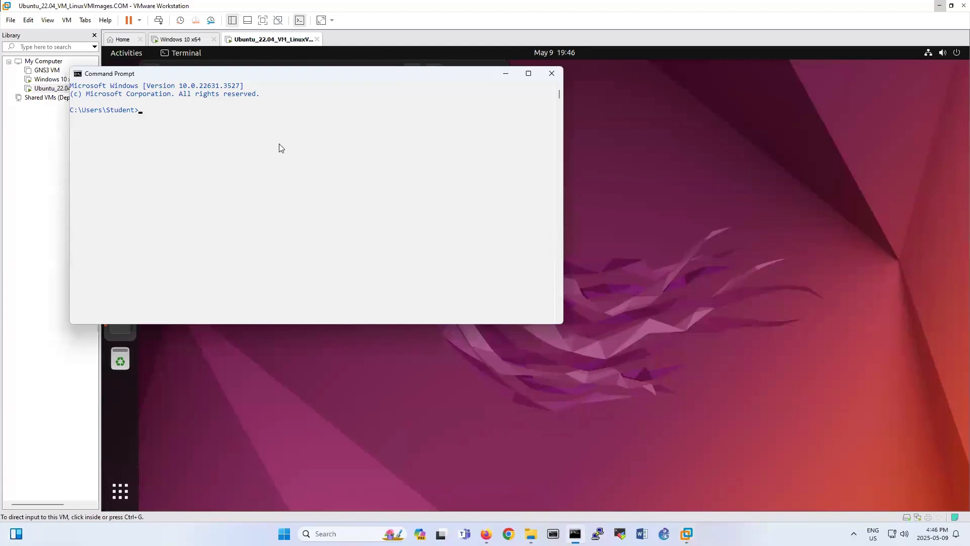
{"action": "type", "text": "ipconfig"}
{"action": "key", "text": "Return"}
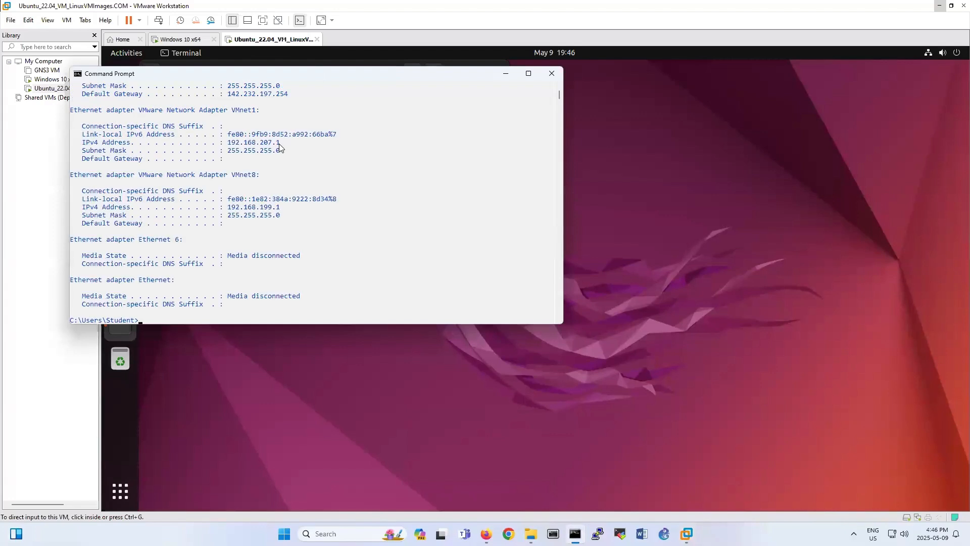
{"action": "scroll", "coordinate": [279, 146], "scroll_direction": "up", "scroll_amount": 3}
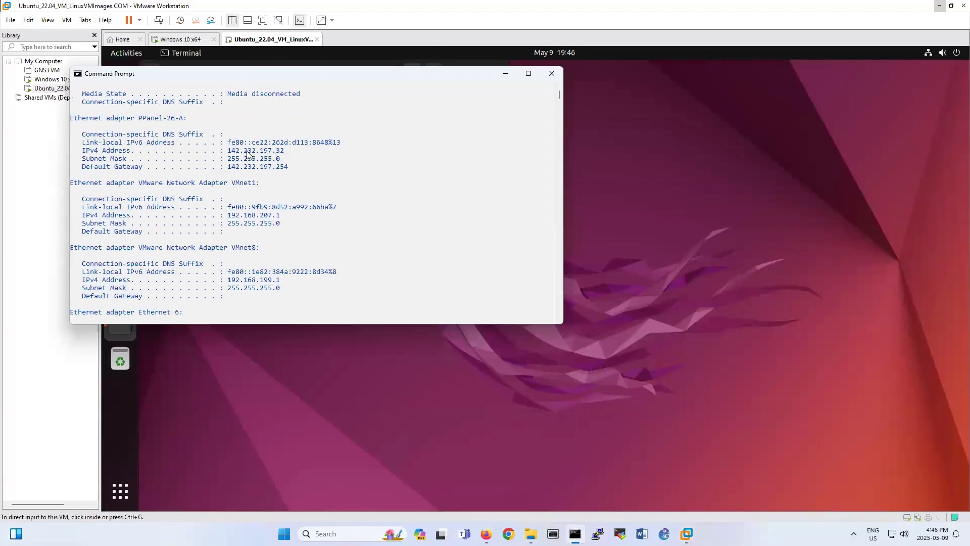
{"action": "left_click_drag", "start_coordinate": [225, 152], "coordinate": [287, 151]}
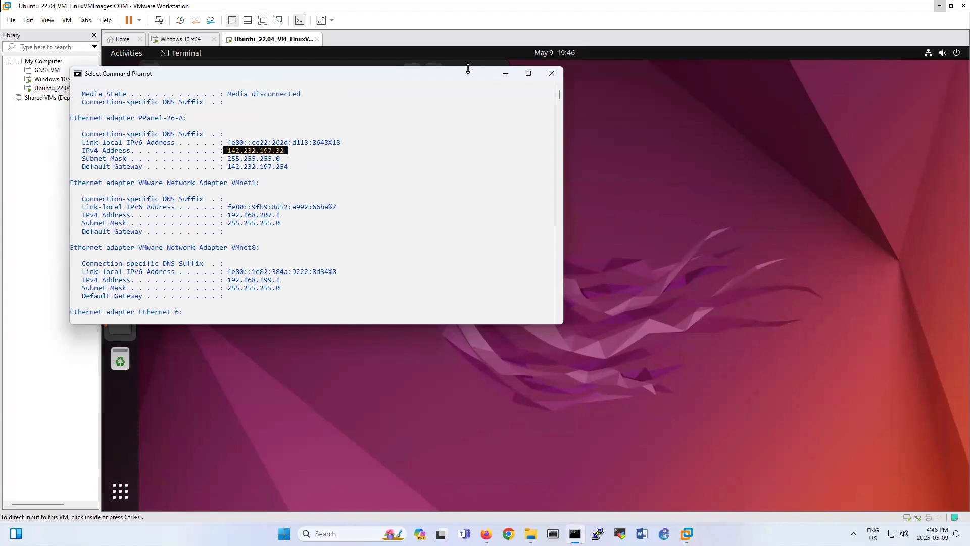
{"action": "left_click", "coordinate": [505, 73]}
{"action": "left_click", "coordinate": [281, 265]}
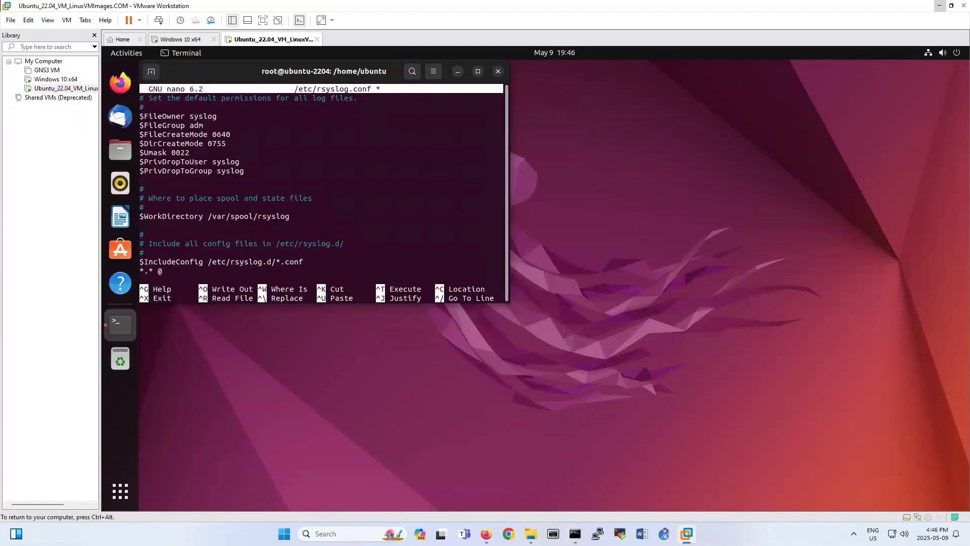
{"action": "type", "text": "142.232.197.32"}
{"action": "key", "text": "Left"}
{"action": "key", "text": "Left"}
{"action": "key", "text": "Left"}
{"action": "key", "text": "Left"}
{"action": "key", "text": "Left"}
{"action": "key", "text": "Left"}
{"action": "key", "text": "Left"}
{"action": "key", "text": "Left"}
{"action": "key", "text": "Left"}
{"action": "key", "text": "Left"}
{"action": "key", "text": "Left"}
{"action": "key", "text": "Left"}
{"action": "key", "text": "Left"}
{"action": "key", "text": "Left"}
{"action": "type", "text": "@"}
{"action": "key", "text": "BackSpace"}
{"action": "key", "text": "Right"}
{"action": "key", "text": "Right"}
{"action": "key", "text": "Right"}
{"action": "key", "text": "Right"}
{"action": "key", "text": "Right"}
{"action": "key", "text": "Right"}
{"action": "key", "text": "Right"}
{"action": "key", "text": "Right"}
{"action": "key", "text": "Right"}
{"action": "key", "text": "Right"}
{"action": "key", "text": "Right"}
{"action": "key", "text": "Right"}
{"action": "key", "text": "Right"}
{"action": "key", "text": "Right"}
{"action": "type", "text": ":514"}
{"action": "key", "text": "ctrl+x"}
{"action": "key", "text": "y"}
{"action": "key", "text": "Return"}
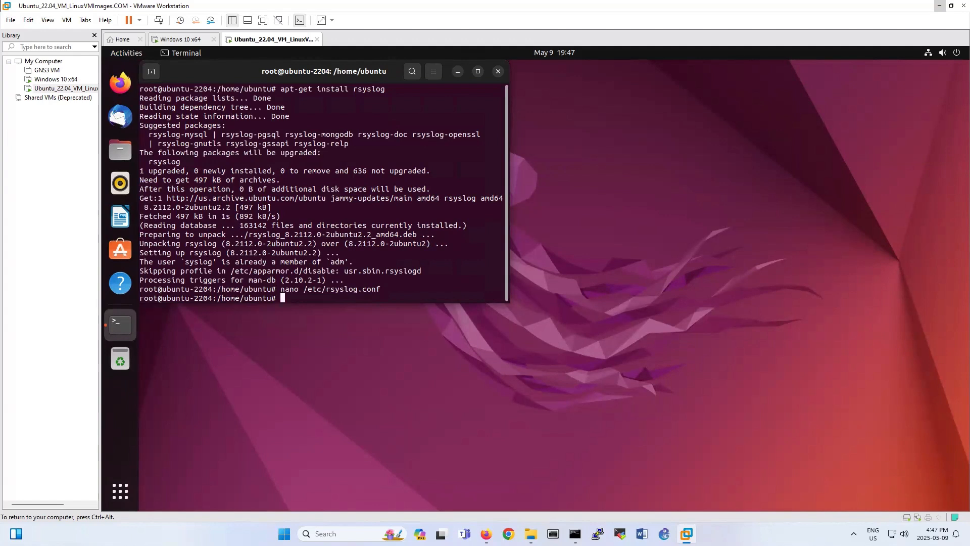
Restart the rsyslog service with 'service rsyslog restart'.
{"action": "type", "text": "service rsyslog restart"}
{"action": "key", "text": "Return"}
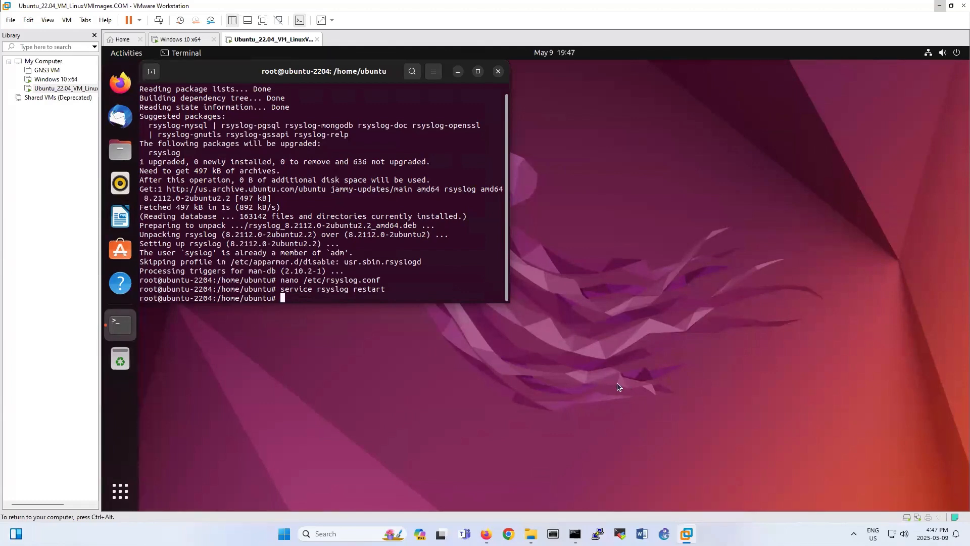
{"action": "left_click", "coordinate": [486, 533]}
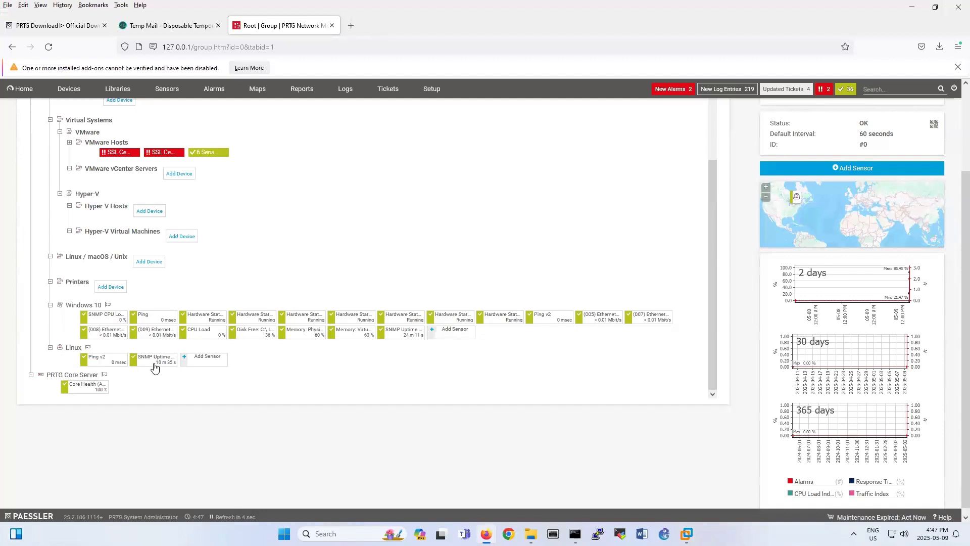
Add a Syslog Receiver sensor to the Linux device, keeping port 514.
{"action": "left_click", "coordinate": [202, 359]}
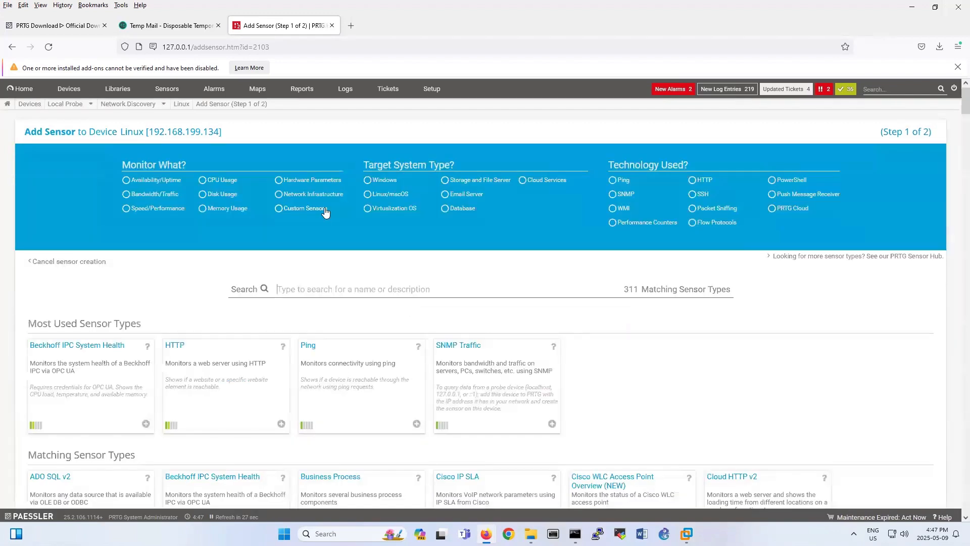
{"action": "type", "text": "syslog"}
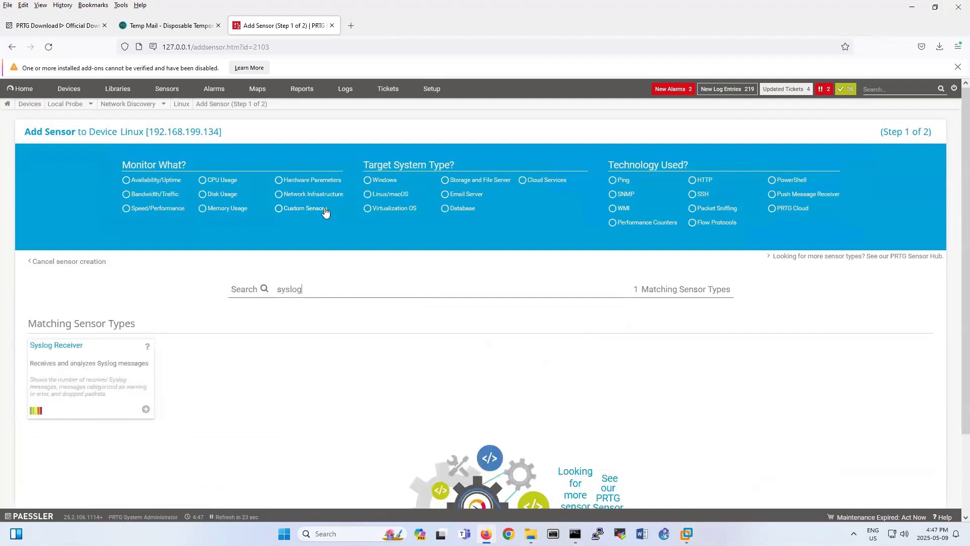
{"action": "left_click", "coordinate": [130, 348]}
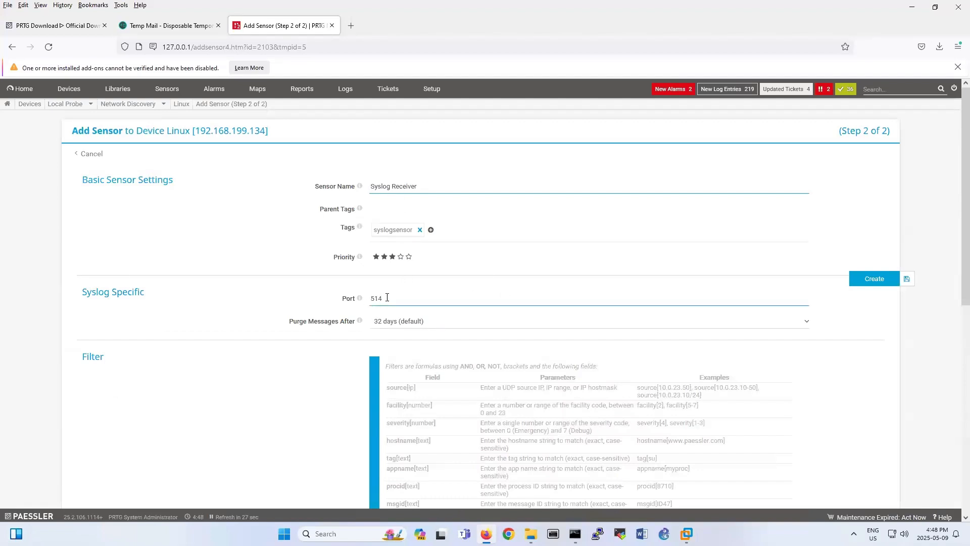
{"action": "left_click_drag", "start_coordinate": [383, 298], "coordinate": [373, 298]}
{"action": "scroll", "coordinate": [446, 360], "scroll_direction": "down", "scroll_amount": 5}
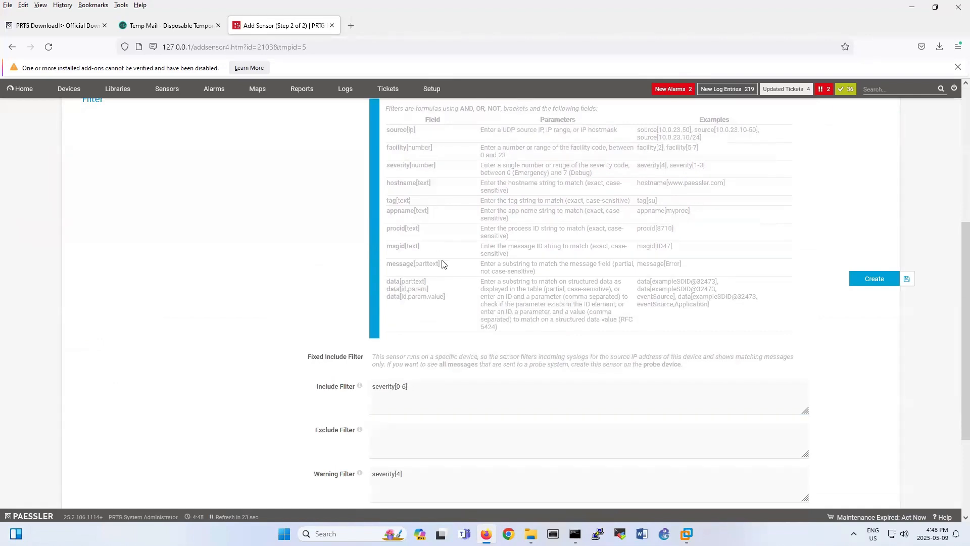
{"action": "scroll", "coordinate": [444, 263], "scroll_direction": "up", "scroll_amount": 1}
Change the Include Filter from severity[0-6] to severity[0-7] and create the sensor.
{"action": "left_click", "coordinate": [403, 444]}
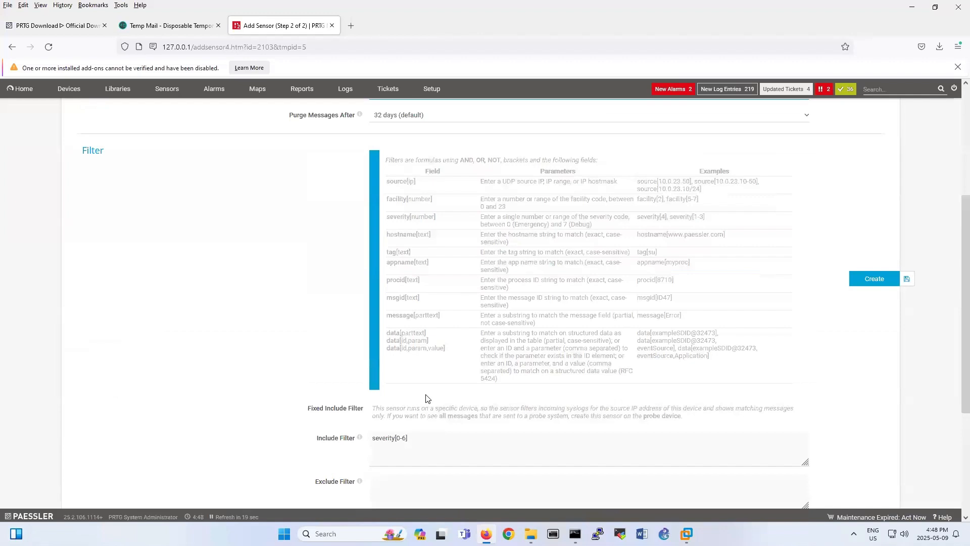
{"action": "scroll", "coordinate": [426, 395], "scroll_direction": "down", "scroll_amount": 1}
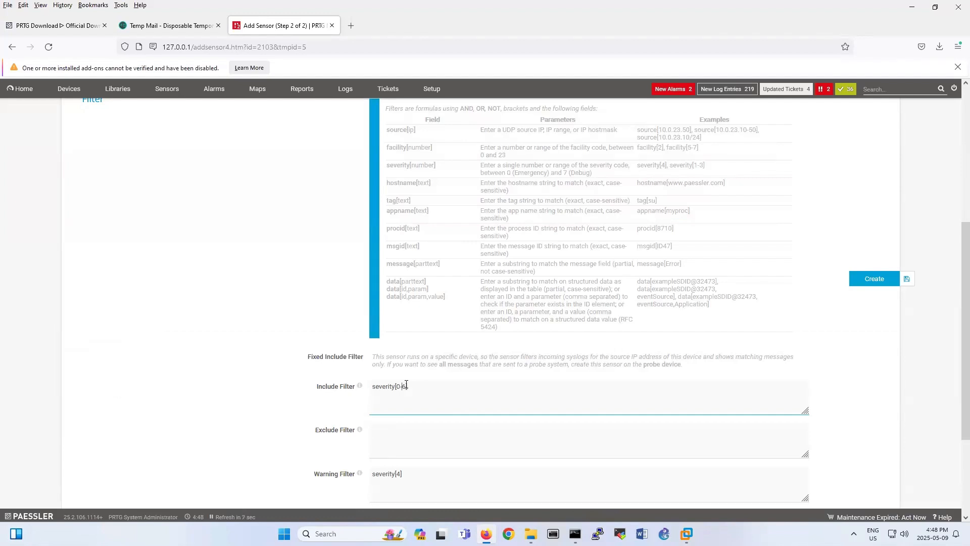
{"action": "double_click", "coordinate": [404, 386]}
{"action": "left_click_drag", "start_coordinate": [562, 172], "coordinate": [595, 177]}
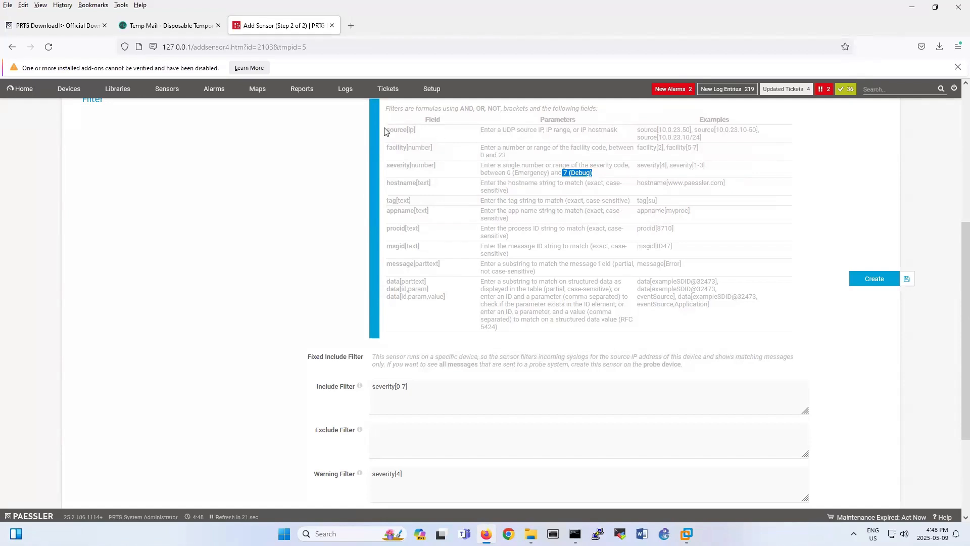
{"action": "left_click_drag", "start_coordinate": [386, 130], "coordinate": [429, 132]}
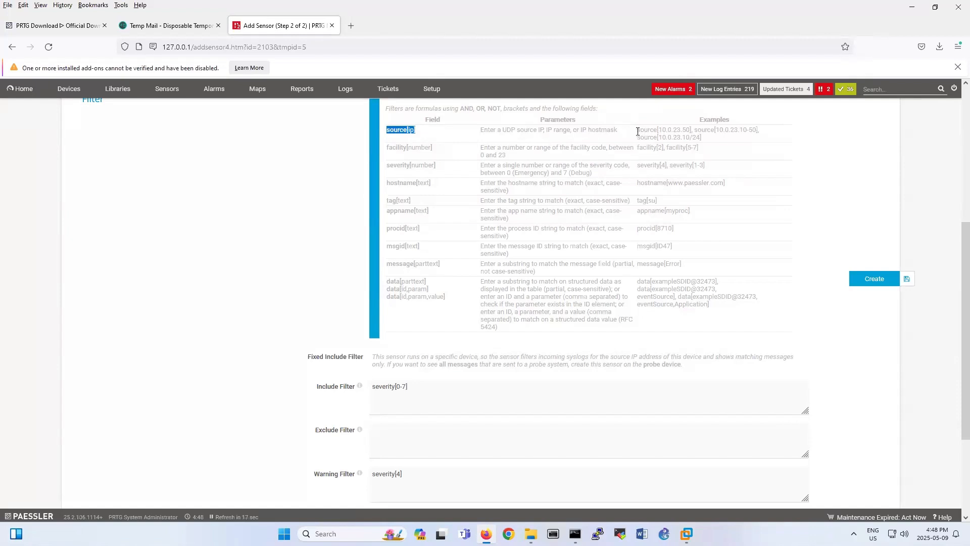
{"action": "left_click_drag", "start_coordinate": [637, 131], "coordinate": [692, 130]}
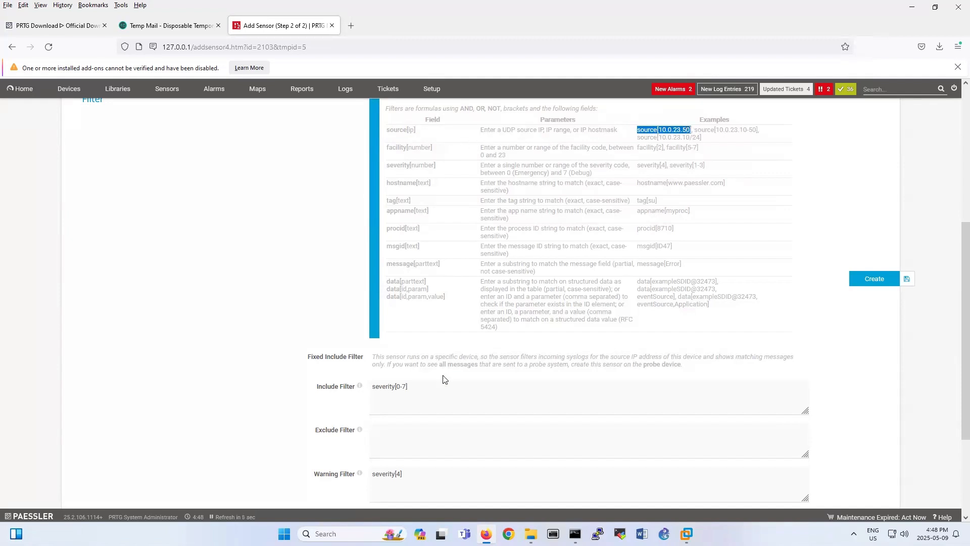
{"action": "left_click", "coordinate": [359, 392]}
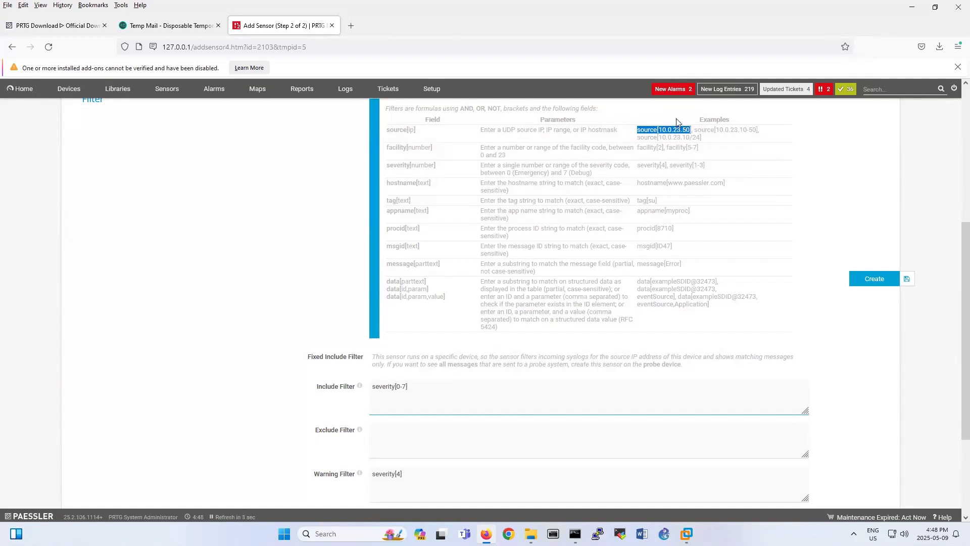
{"action": "scroll", "coordinate": [465, 287], "scroll_direction": "down", "scroll_amount": 3}
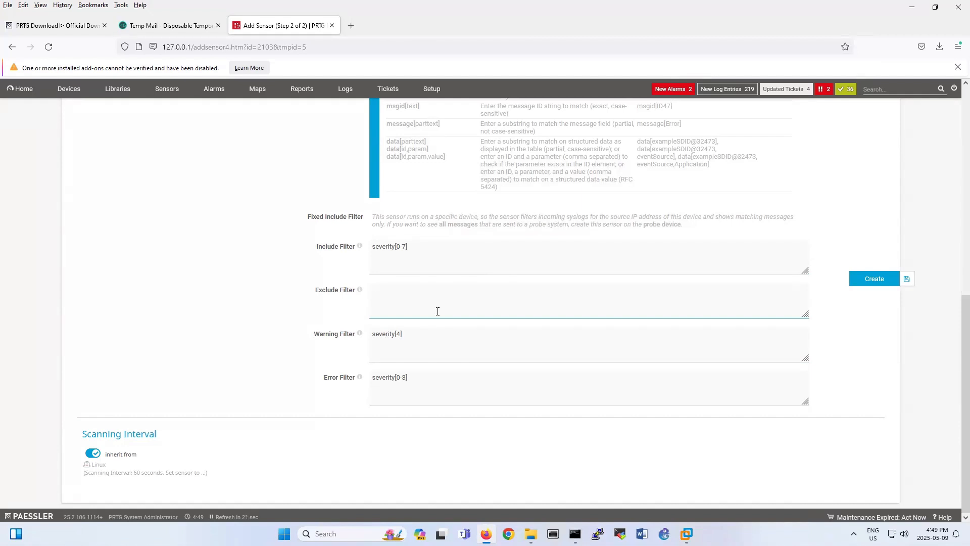
{"action": "left_click", "coordinate": [868, 280]}
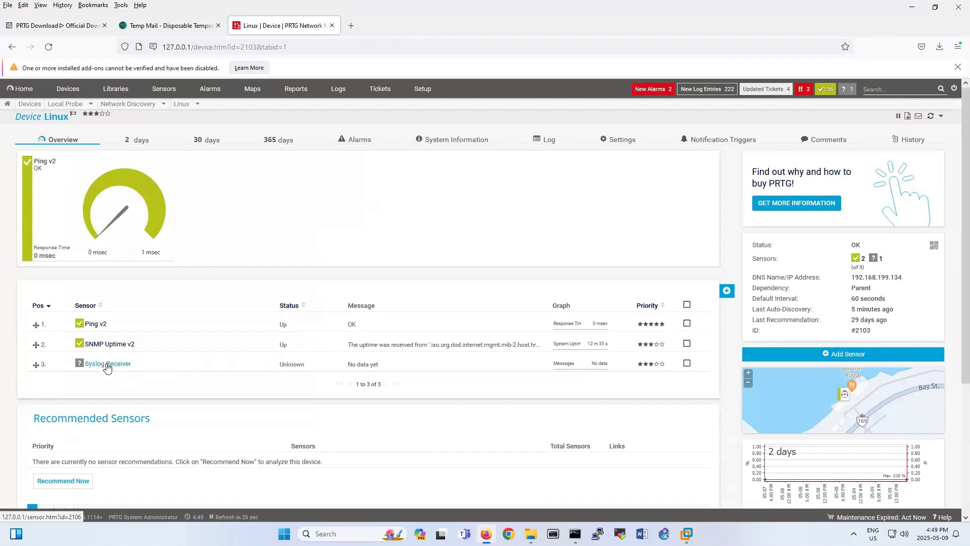
Check the Syslog Receiver sensor's details, still Unknown with no data, then return to the Ubuntu terminal.
{"action": "mouse_move", "coordinate": [107, 367]}
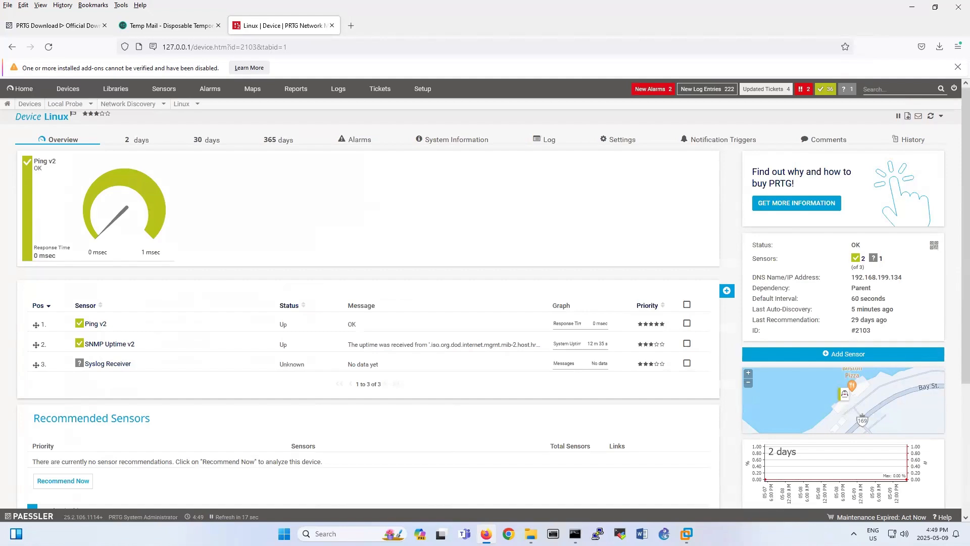
{"action": "left_click", "coordinate": [686, 534]}
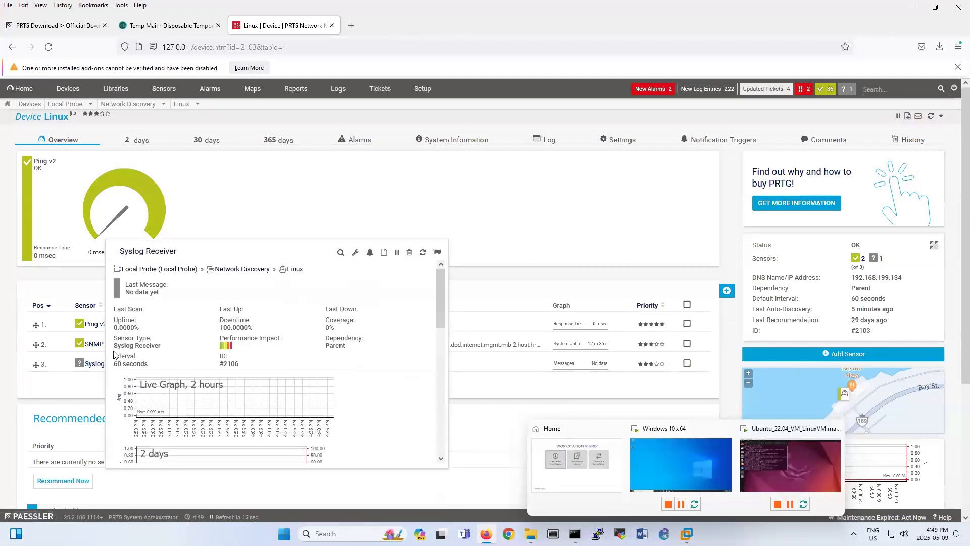
{"action": "left_click", "coordinate": [790, 464]}
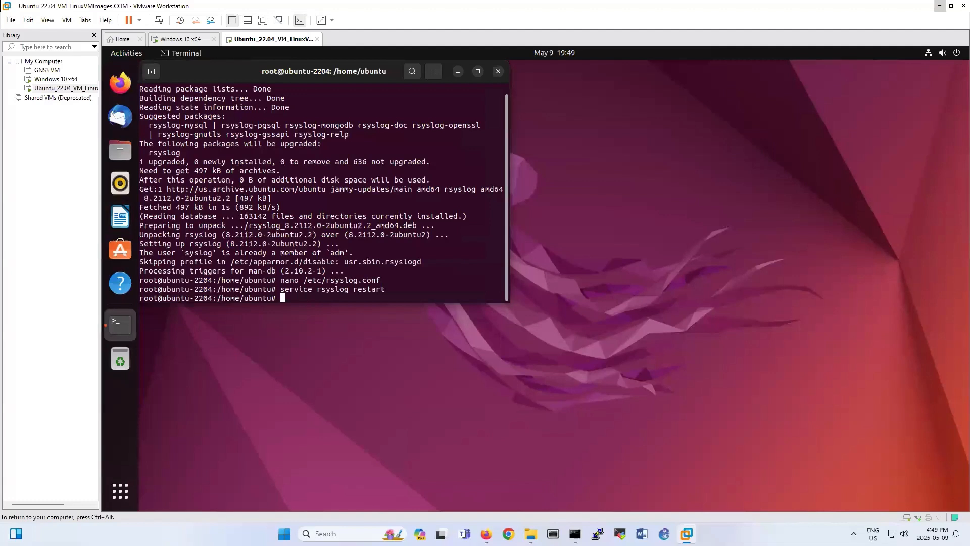
Restart rsyslog again and send the test log message 'Hamid' with logger.
{"action": "key", "text": "Up"}
{"action": "key", "text": "Return"}
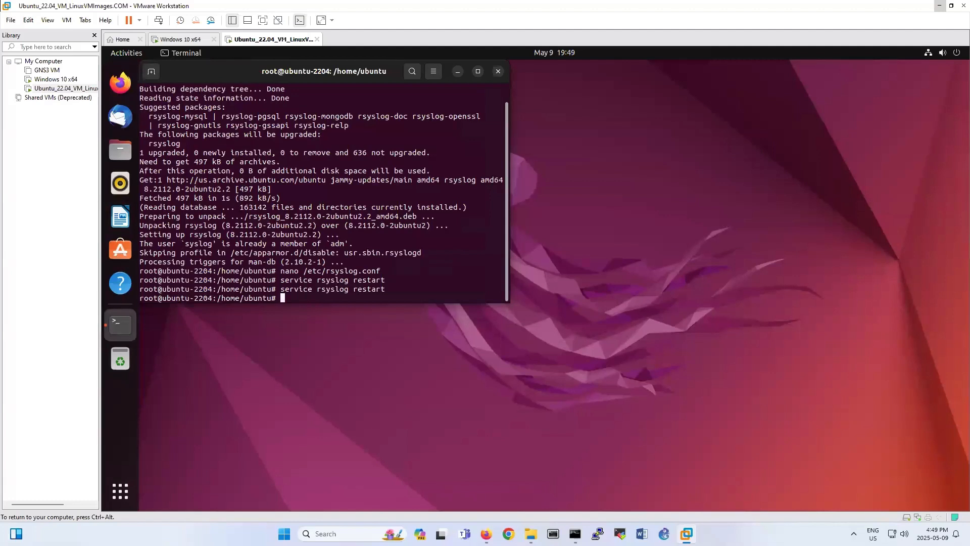
{"action": "type", "text": "logger \"Hamid\""}
{"action": "key", "text": "Return"}
Resend the 'Hamid' logger test message four more times.
{"action": "key", "text": "Up"}
{"action": "key", "text": "Return"}
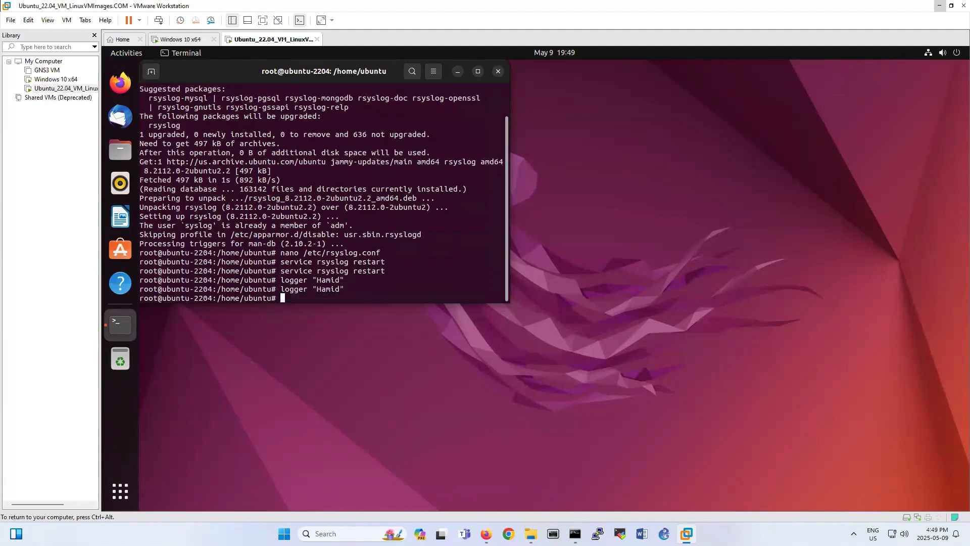
{"action": "key", "text": "Up"}
{"action": "key", "text": "Return"}
{"action": "key", "text": "Up"}
{"action": "key", "text": "Return"}
{"action": "key", "text": "Up"}
{"action": "key", "text": "Return"}
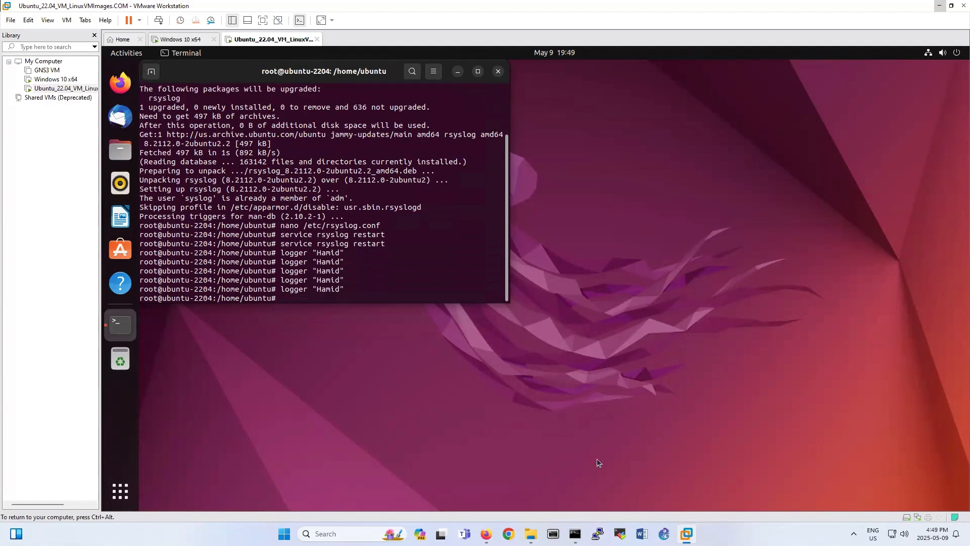
Open the Syslog Receiver sensor in PRTG and check its Log entries.
{"action": "left_click", "coordinate": [485, 534]}
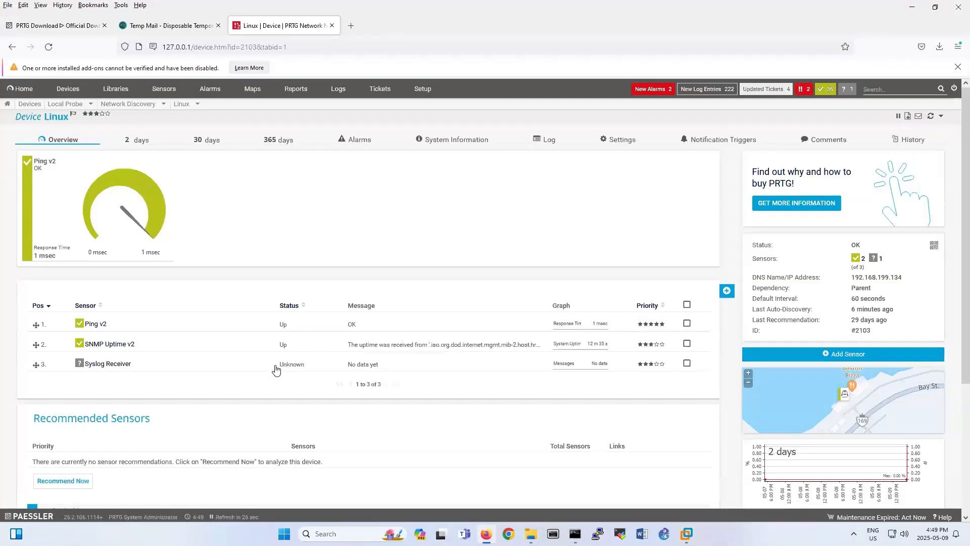
{"action": "left_click", "coordinate": [116, 364]}
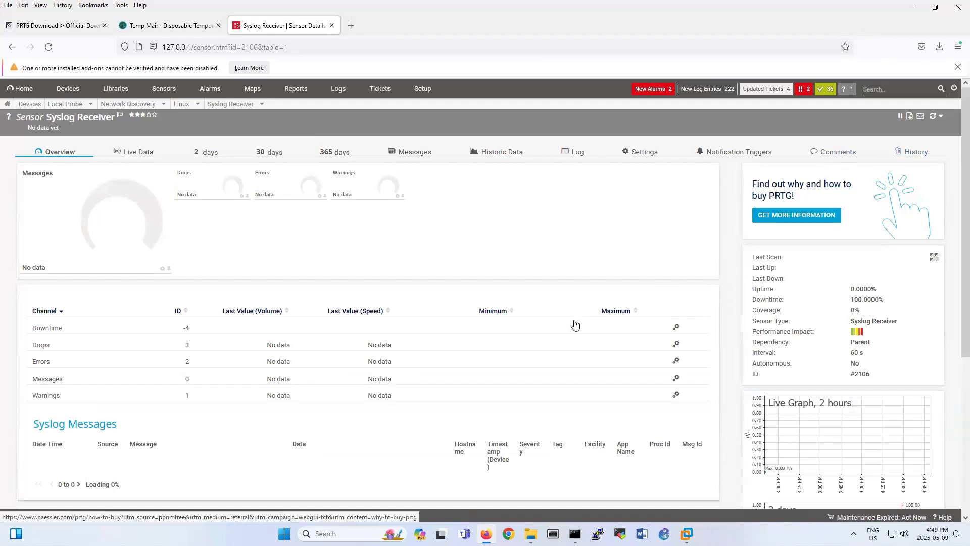
{"action": "scroll", "coordinate": [575, 323], "scroll_direction": "down", "scroll_amount": 3}
{"action": "scroll", "coordinate": [575, 323], "scroll_direction": "up", "scroll_amount": 3}
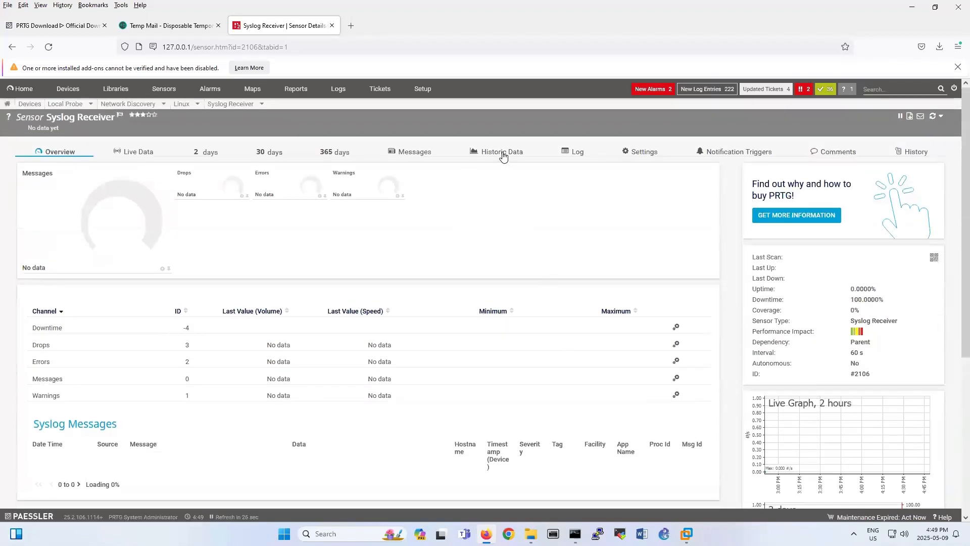
{"action": "left_click", "coordinate": [573, 154]}
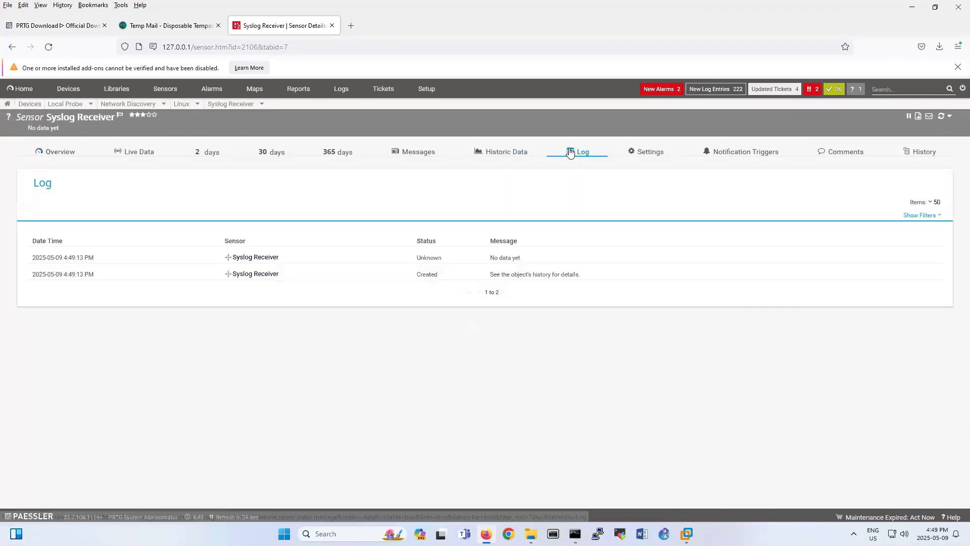
Check the sensor's Historic Data and Live Data, which show no syslog messages yet.
{"action": "left_click", "coordinate": [523, 157]}
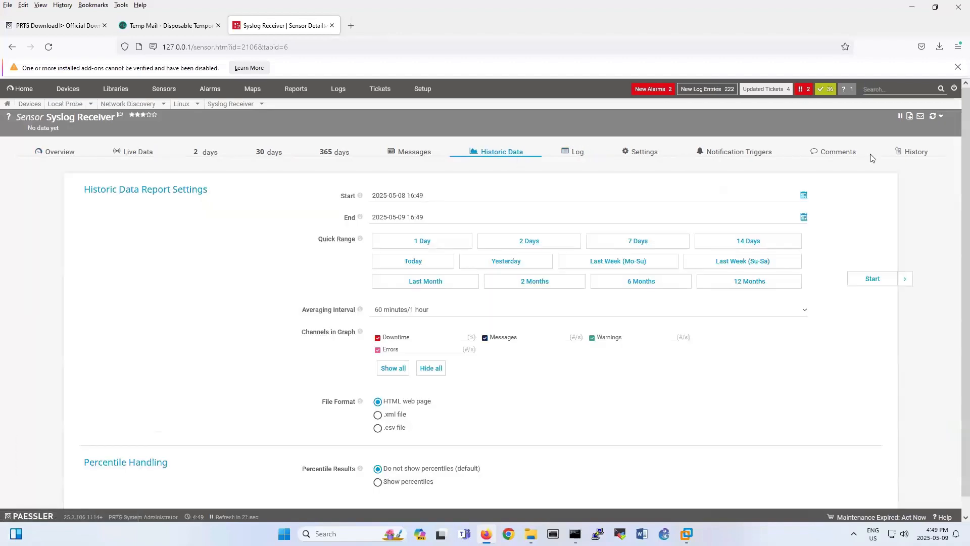
{"action": "left_click", "coordinate": [933, 121]}
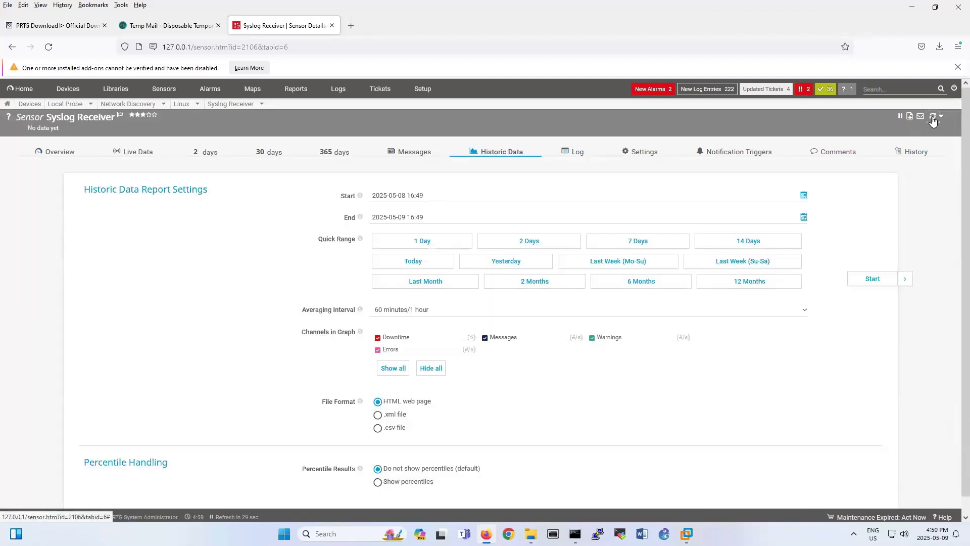
{"action": "left_click", "coordinate": [143, 154]}
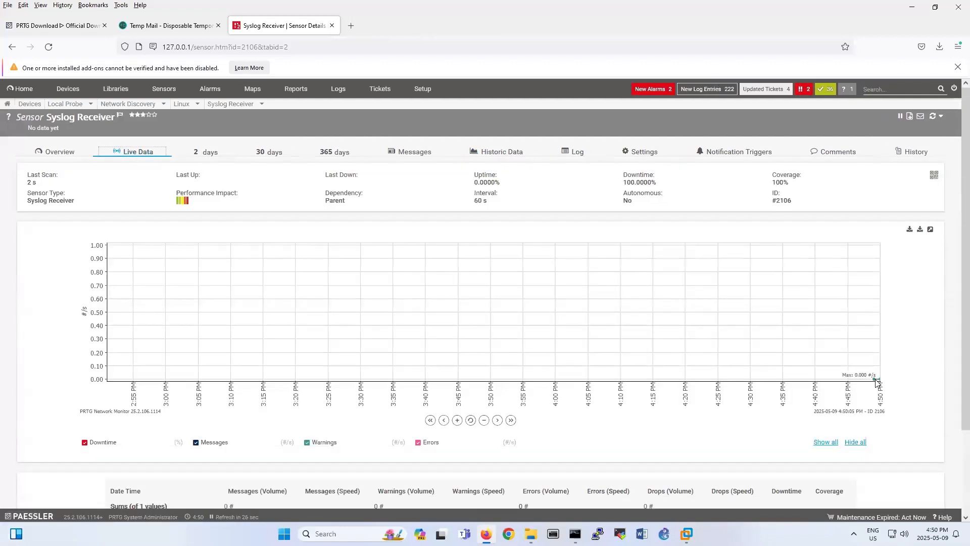
{"action": "scroll", "coordinate": [531, 387], "scroll_direction": "down", "scroll_amount": 2}
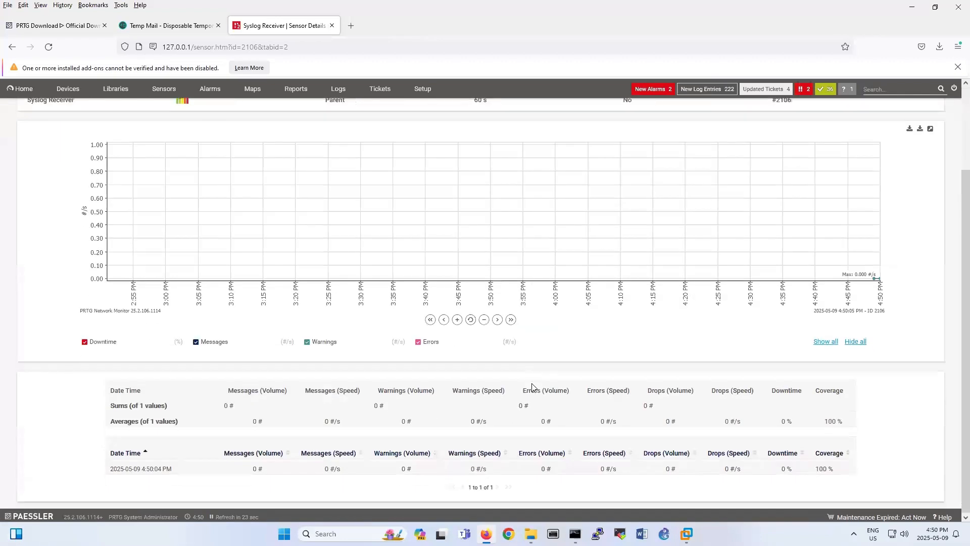
{"action": "scroll", "coordinate": [531, 387], "scroll_direction": "up", "scroll_amount": 2}
Go back to the sensor Overview, which still reports 0 syslog messages.
{"action": "left_click", "coordinate": [72, 152]}
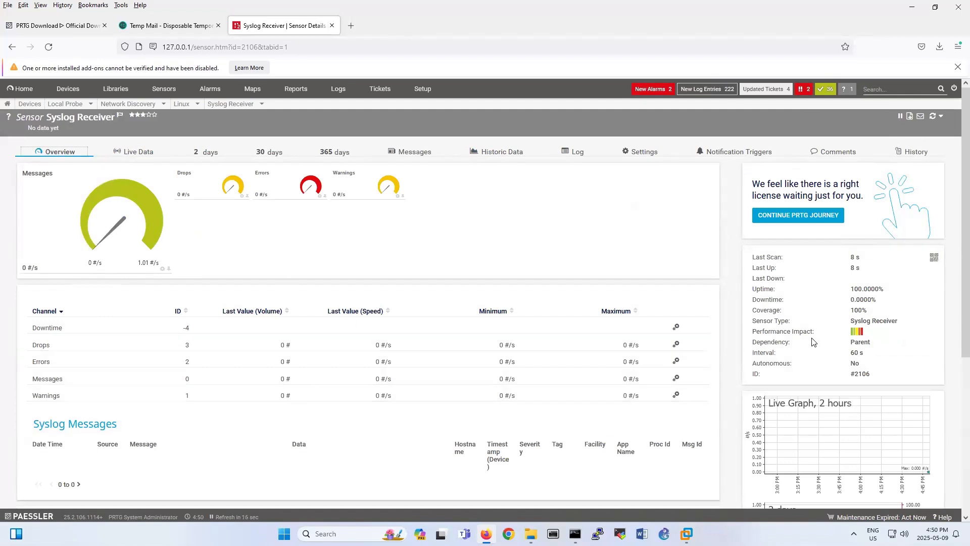
{"action": "scroll", "coordinate": [813, 343], "scroll_direction": "down", "scroll_amount": 5}
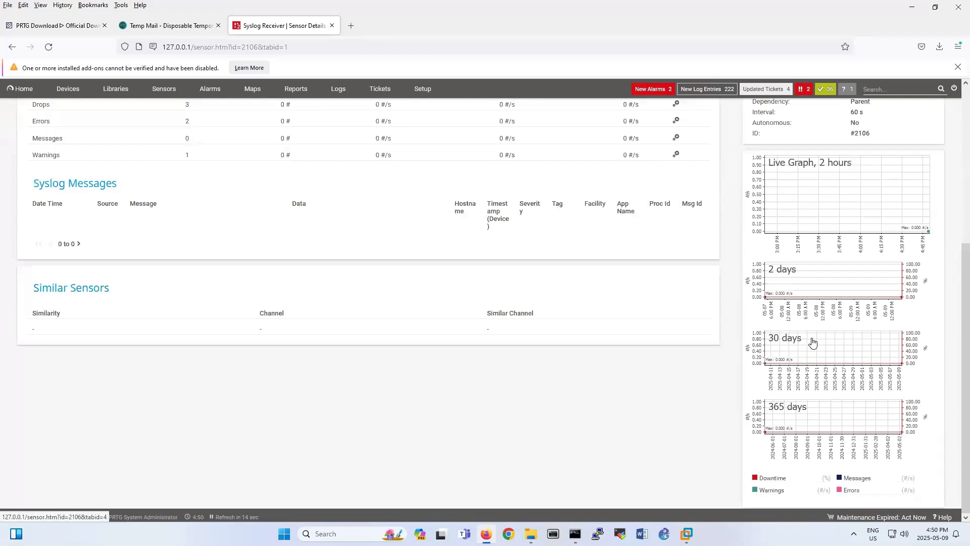
{"action": "scroll", "coordinate": [812, 342], "scroll_direction": "up", "scroll_amount": 5}
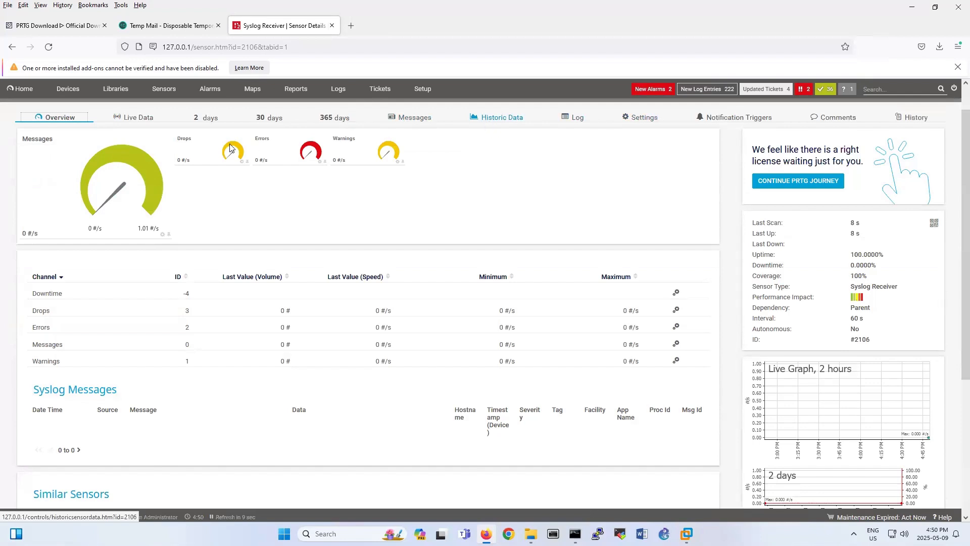
{"action": "mouse_move", "coordinate": [119, 181]}
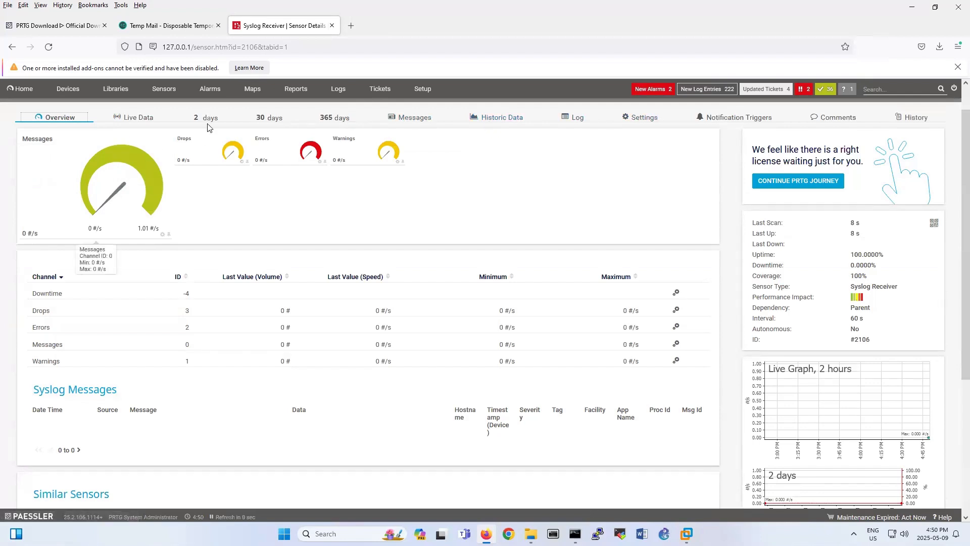
{"action": "mouse_move", "coordinate": [686, 534]}
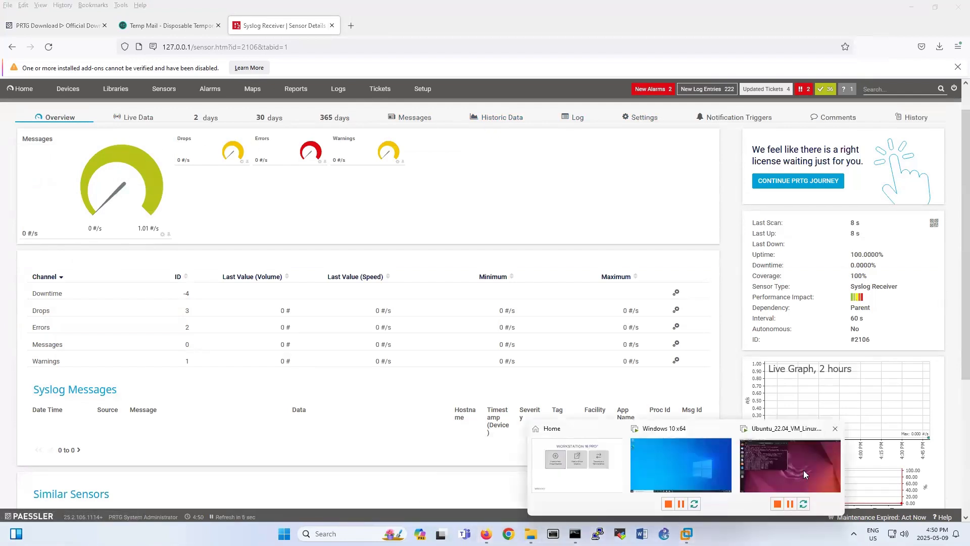
{"action": "left_click", "coordinate": [790, 465]}
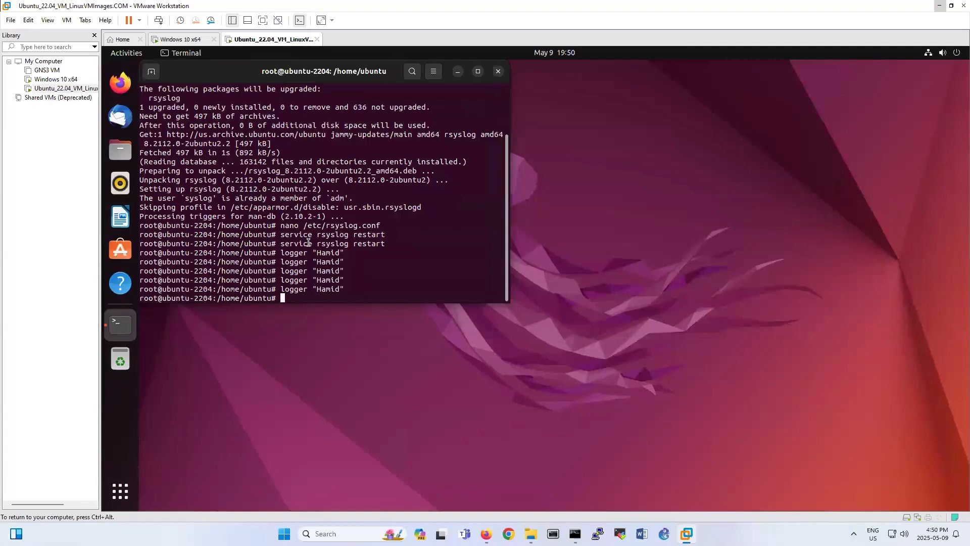
Select the 'service rsyslog restart' line in the Ubuntu terminal, then return to the PRTG sensor page.
{"action": "left_click_drag", "start_coordinate": [281, 244], "coordinate": [395, 241]}
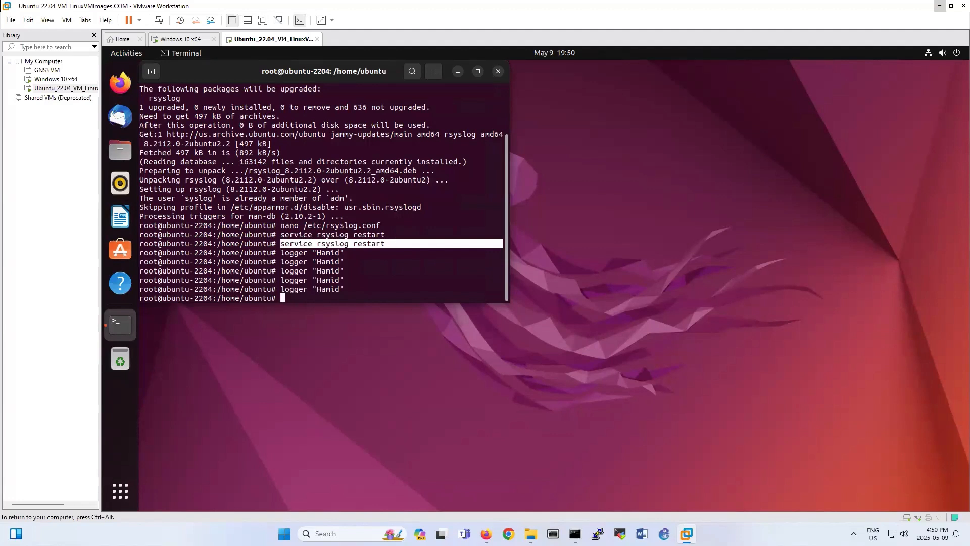
{"action": "left_click", "coordinate": [486, 533]}
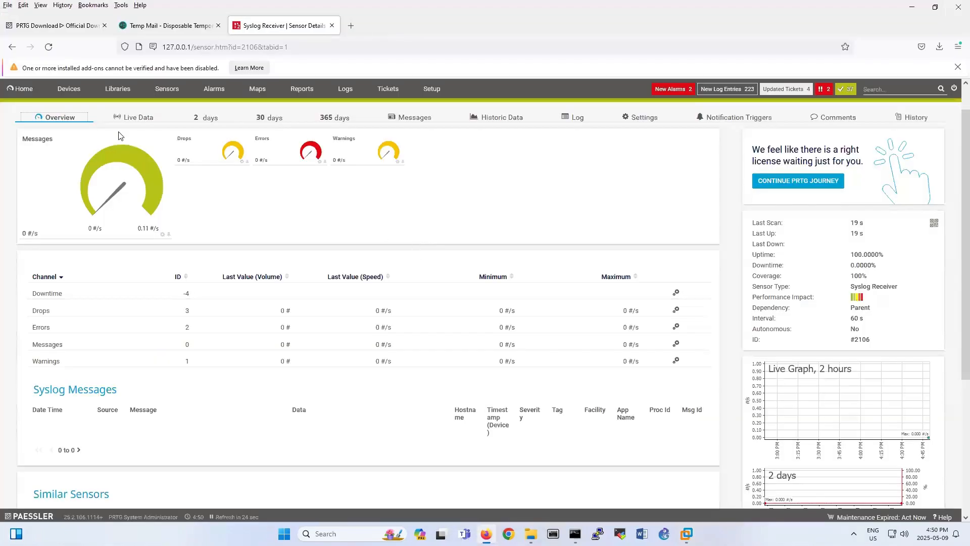
Reload the Syslog Receiver sensor to confirm OK status, check its Live and Historic Data, then open the Root tree.
{"action": "left_click", "coordinate": [56, 118]}
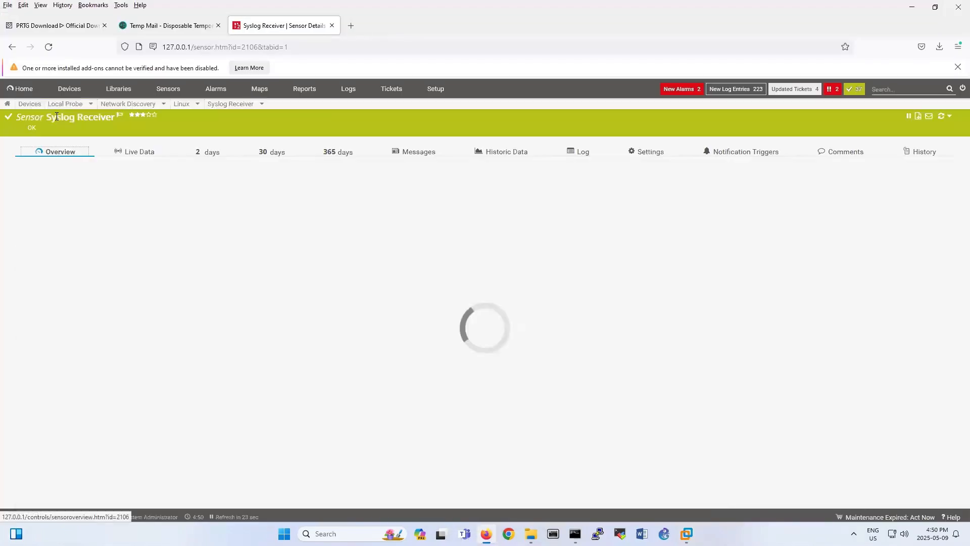
{"action": "left_click", "coordinate": [140, 157]}
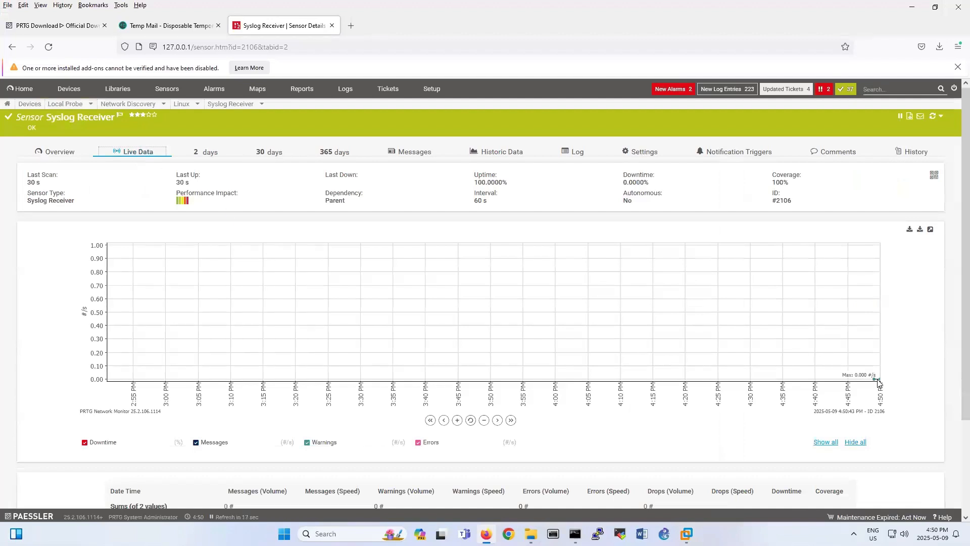
{"action": "left_click", "coordinate": [501, 151]}
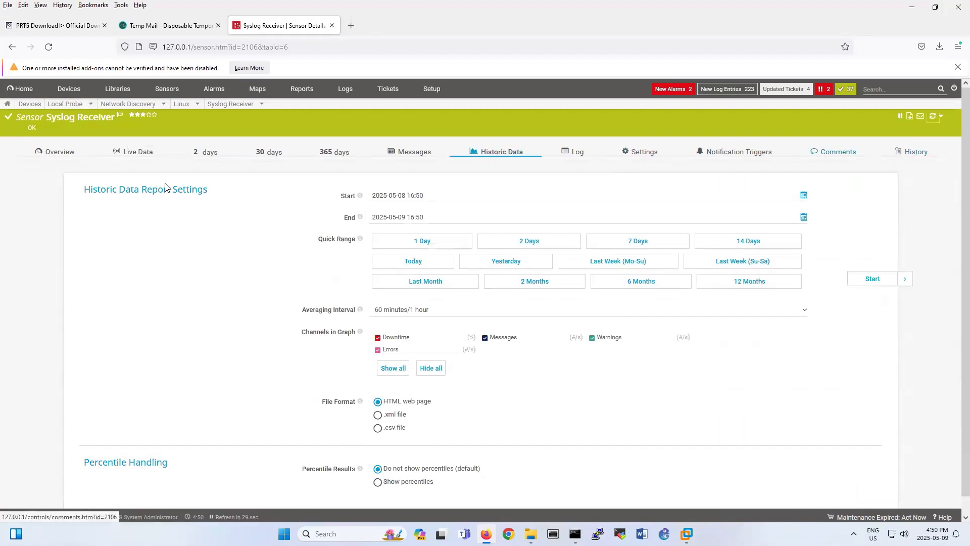
{"action": "left_click", "coordinate": [50, 151]}
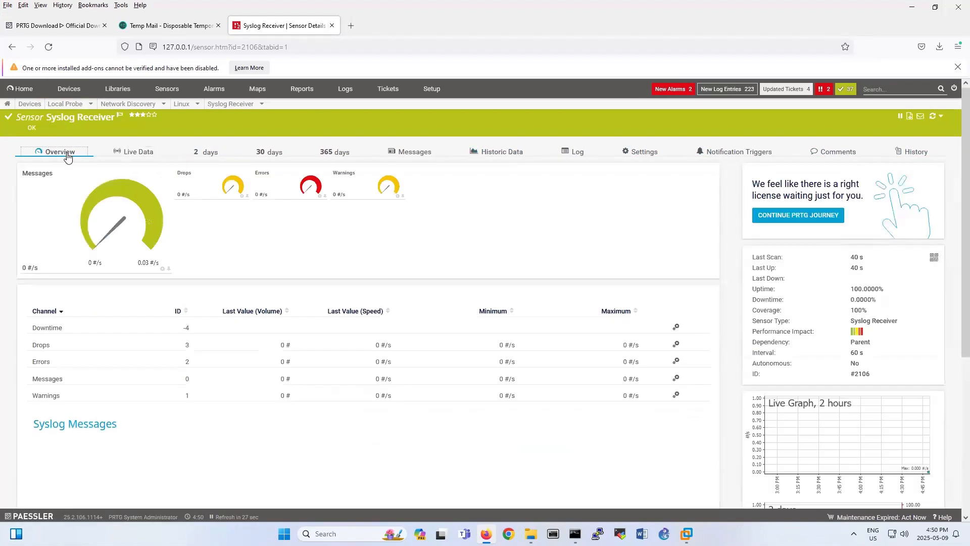
{"action": "left_click", "coordinate": [29, 105]}
Open Add Sensor on the Linux device and filter to Linux/macOS, showing 65 sensor types.
{"action": "scroll", "coordinate": [219, 404], "scroll_direction": "down", "scroll_amount": 2}
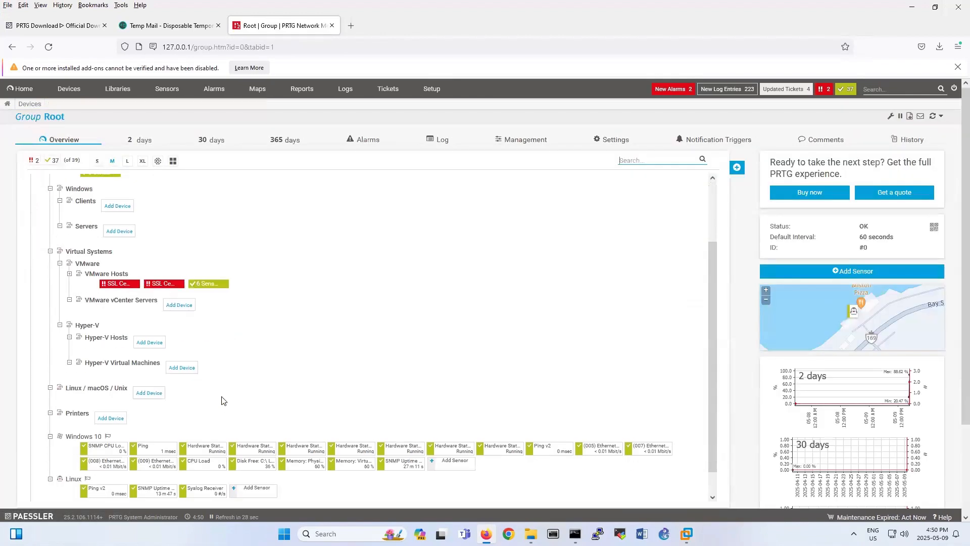
{"action": "scroll", "coordinate": [224, 401], "scroll_direction": "down", "scroll_amount": 1}
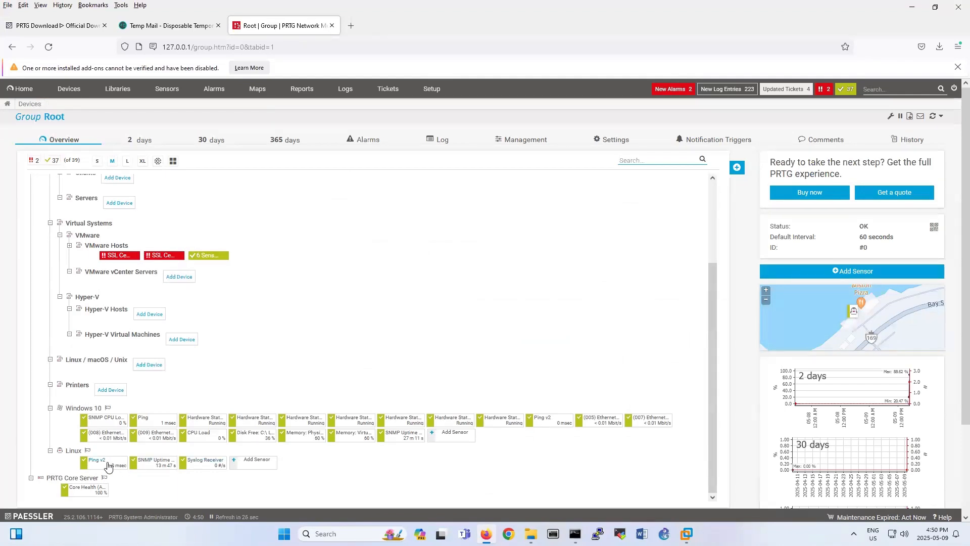
{"action": "left_click", "coordinate": [262, 465]}
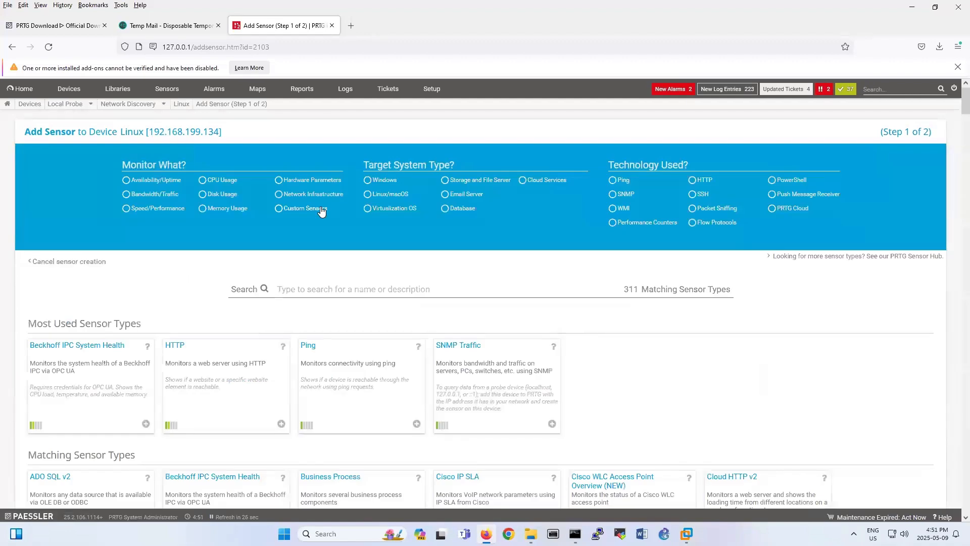
{"action": "left_click", "coordinate": [368, 197]}
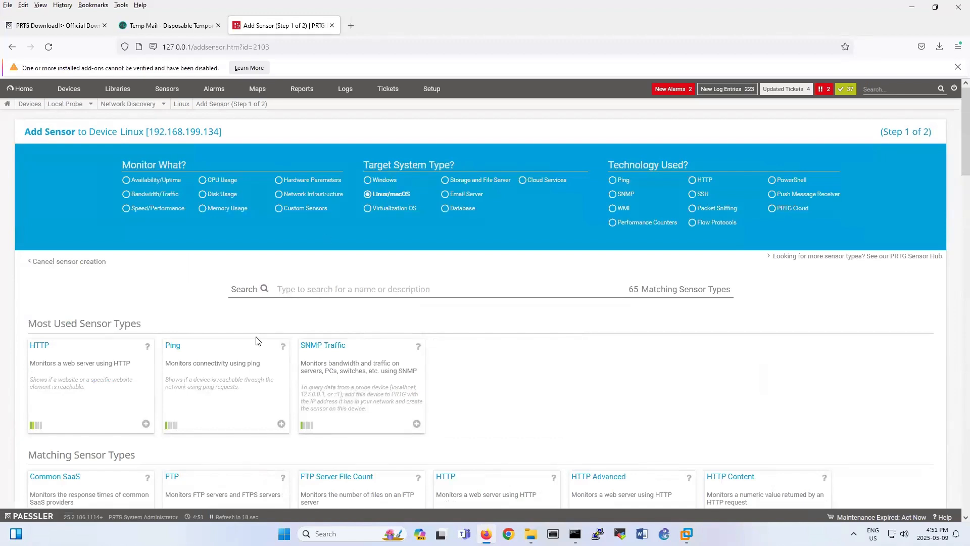
{"action": "scroll", "coordinate": [258, 340], "scroll_direction": "down", "scroll_amount": 2}
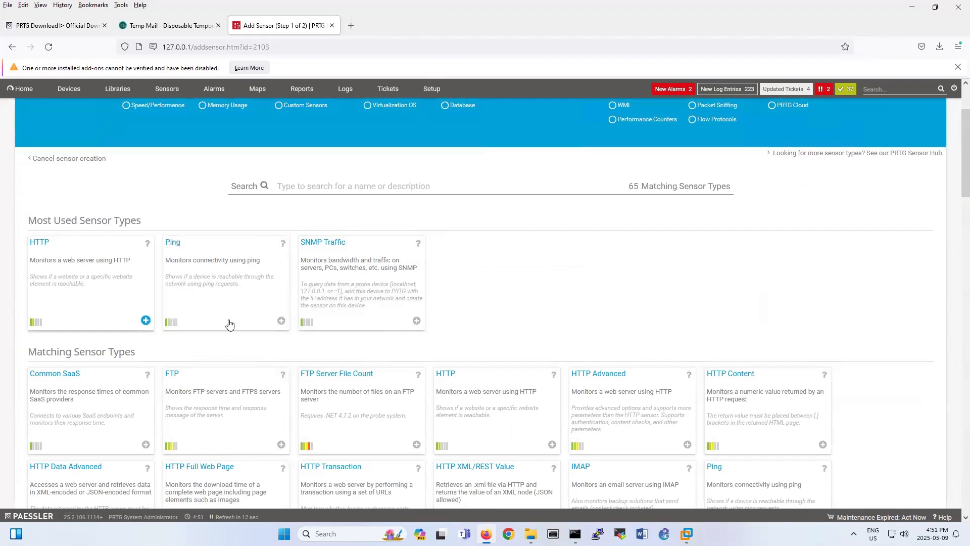
{"action": "mouse_move", "coordinate": [686, 533]}
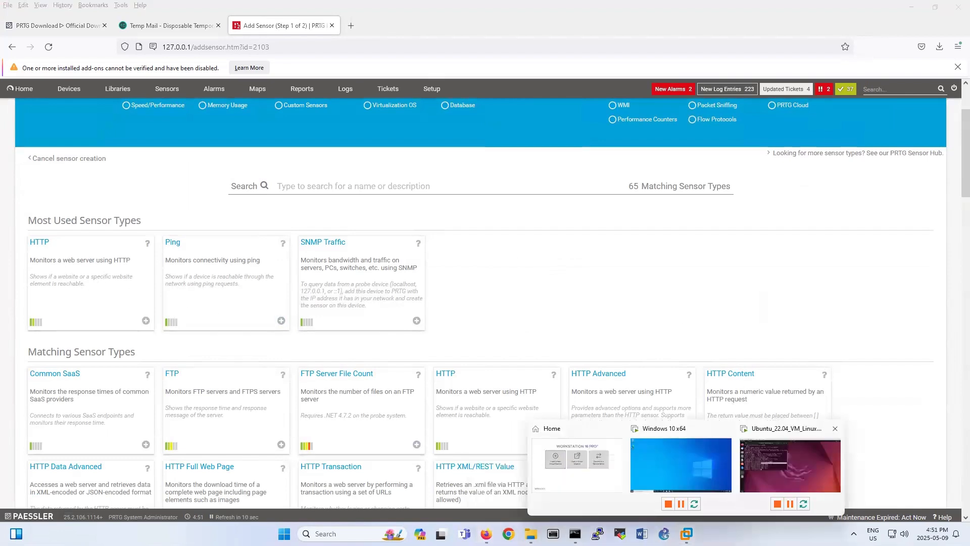
{"action": "left_click", "coordinate": [756, 490]}
Install apache2 on the Ubuntu VM with 'apt-get install apache2', confirming with y.
{"action": "type", "text": "servi"}
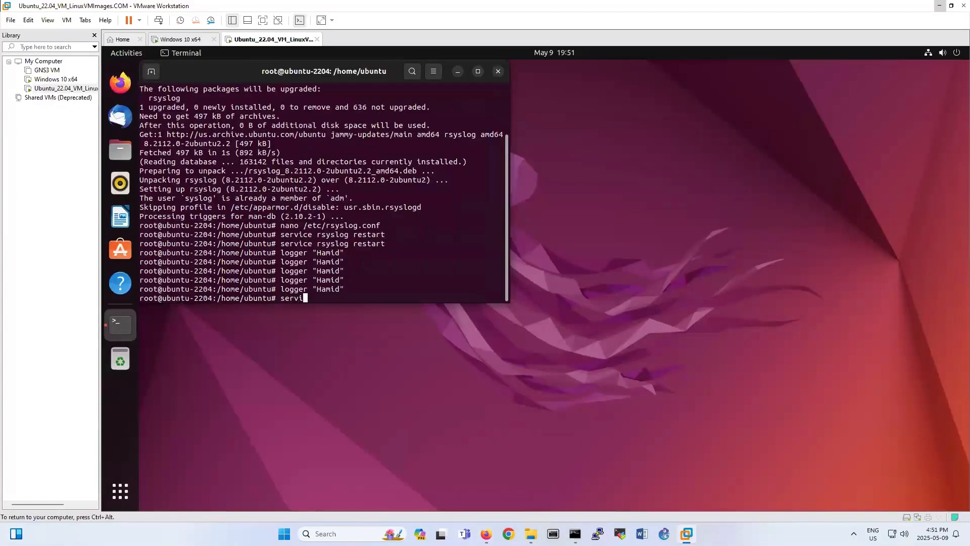
{"action": "key", "text": "BackSpace"}
{"action": "key", "text": "BackSpace"}
{"action": "key", "text": "BackSpace"}
{"action": "key", "text": "BackSpace"}
{"action": "key", "text": "BackSpace"}
{"action": "type", "text": "apt-get- in"}
{"action": "key", "text": "BackSpace"}
{"action": "key", "text": "BackSpace"}
{"action": "key", "text": "BackSpace"}
{"action": "key", "text": "BackSpace"}
{"action": "type", "text": "install apache2"}
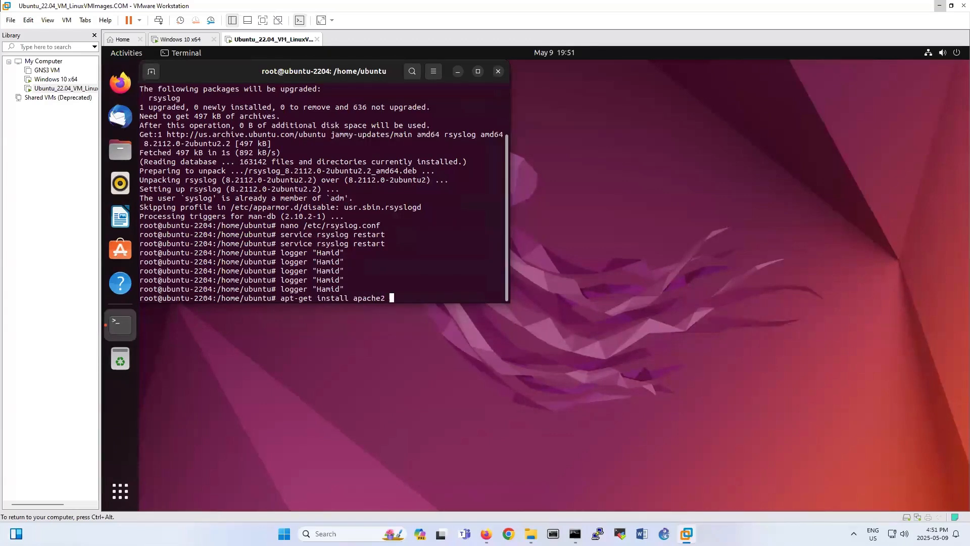
{"action": "key", "text": "Return"}
{"action": "type", "text": "y"}
{"action": "key", "text": "Return"}
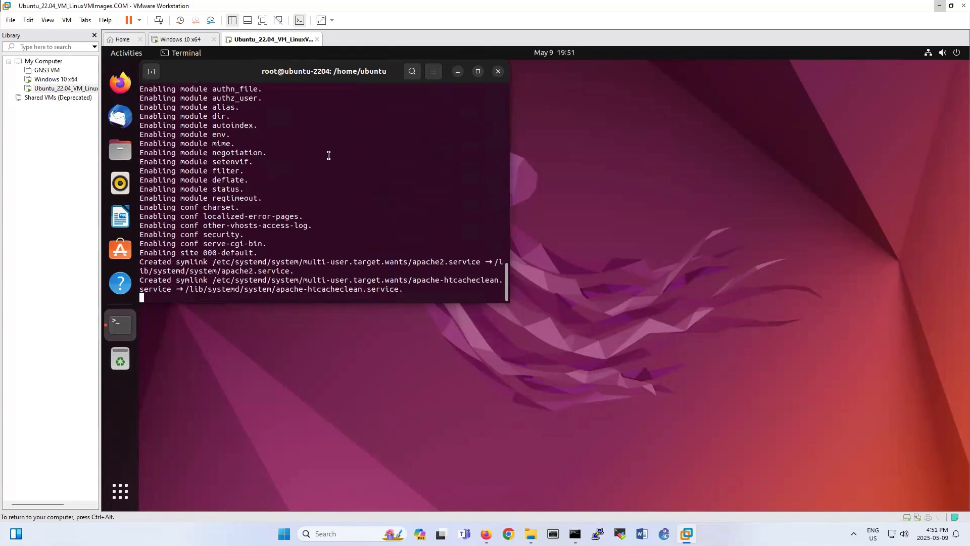
{"action": "mouse_move", "coordinate": [531, 534]}
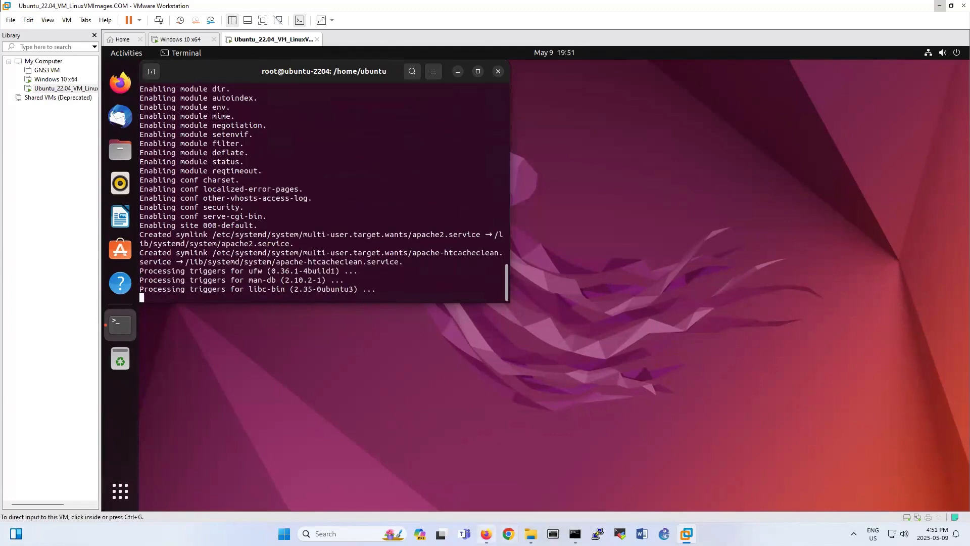
{"action": "left_click", "coordinate": [486, 534]}
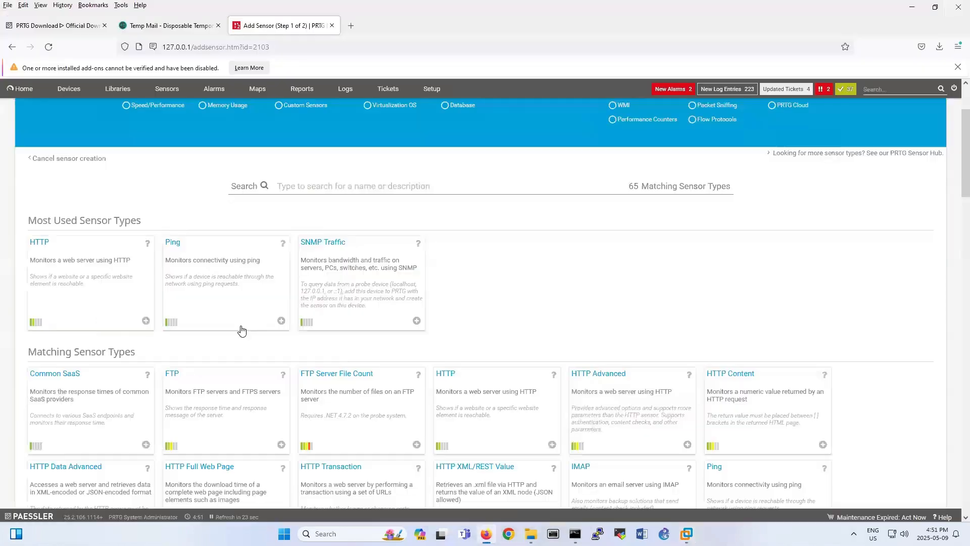
{"action": "left_click", "coordinate": [82, 278]}
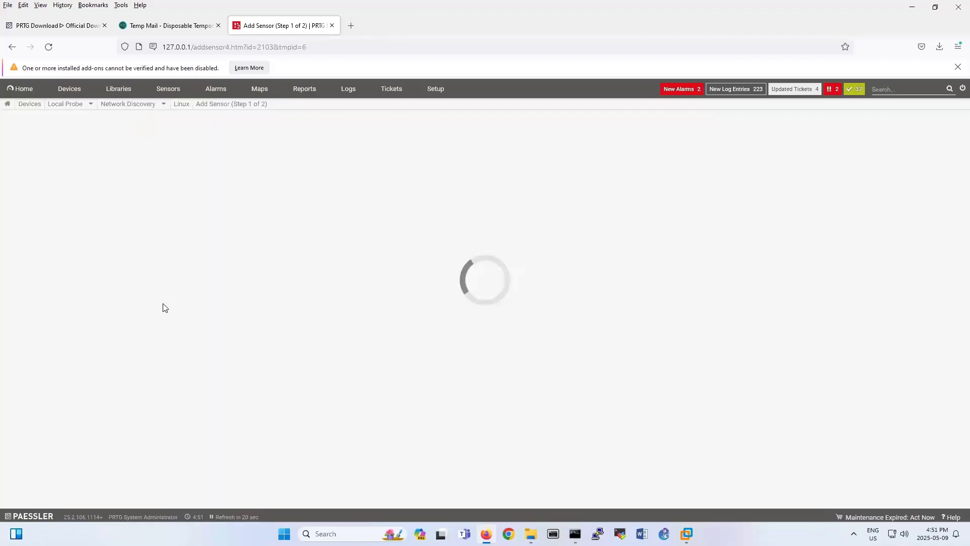
{"action": "left_click", "coordinate": [432, 323]}
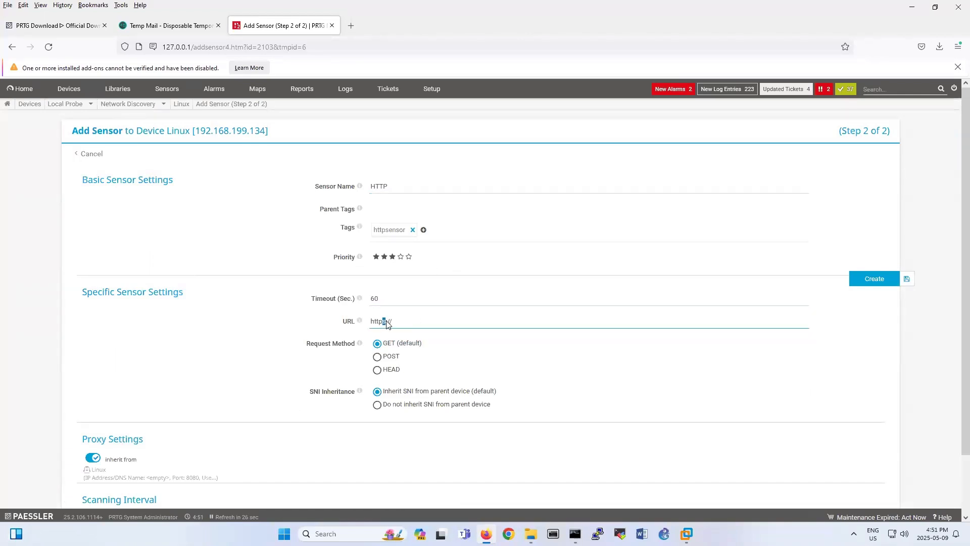
{"action": "key", "text": "BackSpace"}
Run ifconfig on the Ubuntu VM and select its IP address 192.168.199.134.
{"action": "mouse_move", "coordinate": [686, 534]}
{"action": "left_click", "coordinate": [785, 488]}
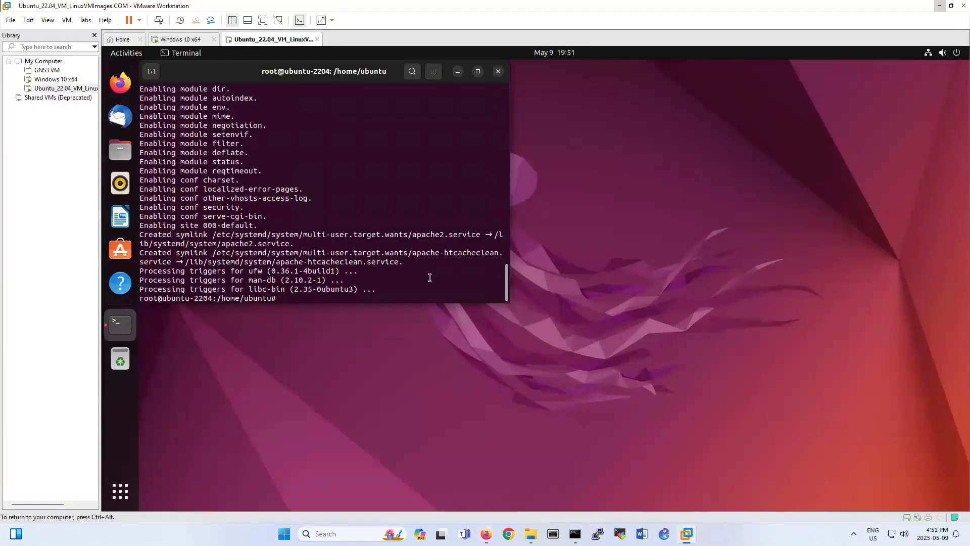
{"action": "type", "text": "ifconfig"}
{"action": "key", "text": "Return"}
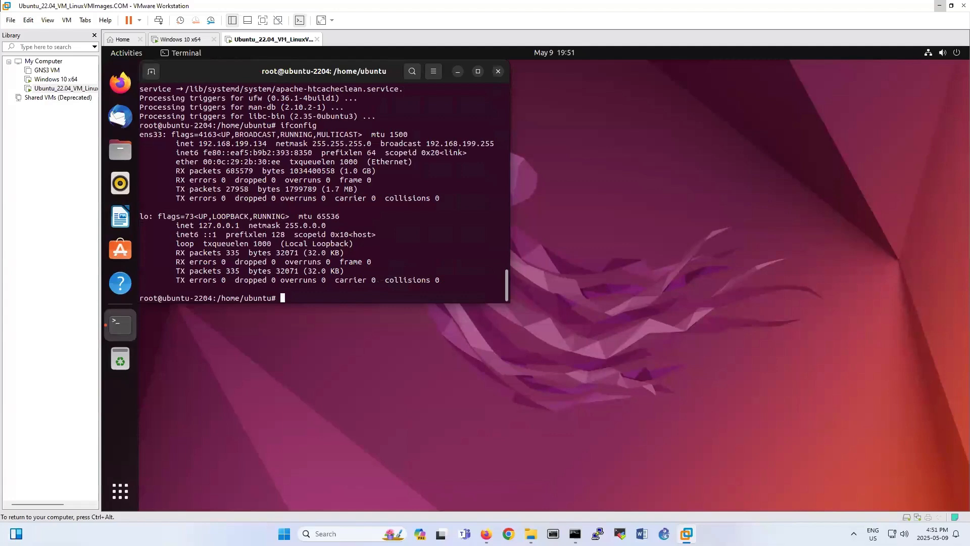
{"action": "left_click_drag", "start_coordinate": [185, 144], "coordinate": [267, 143]}
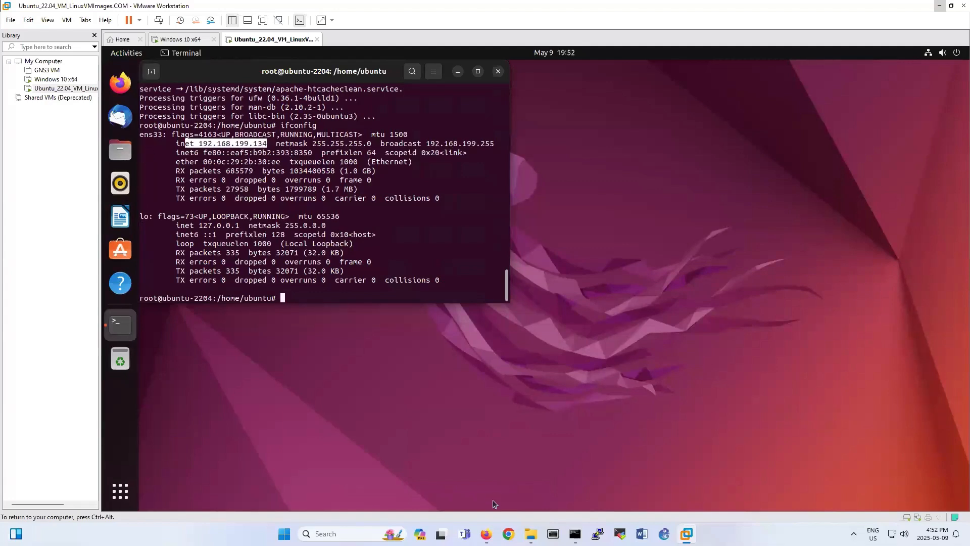
{"action": "mouse_move", "coordinate": [486, 534]}
{"action": "left_click", "coordinate": [489, 476]}
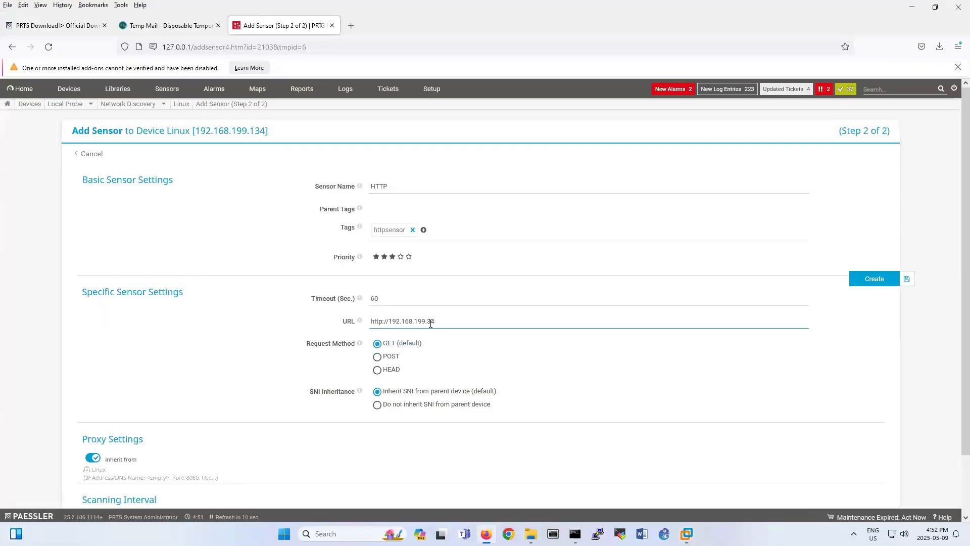
{"action": "key", "text": "Left"}
{"action": "key", "text": "Left"}
{"action": "type", "text": "1"}
{"action": "scroll", "coordinate": [370, 391], "scroll_direction": "down", "scroll_amount": 2}
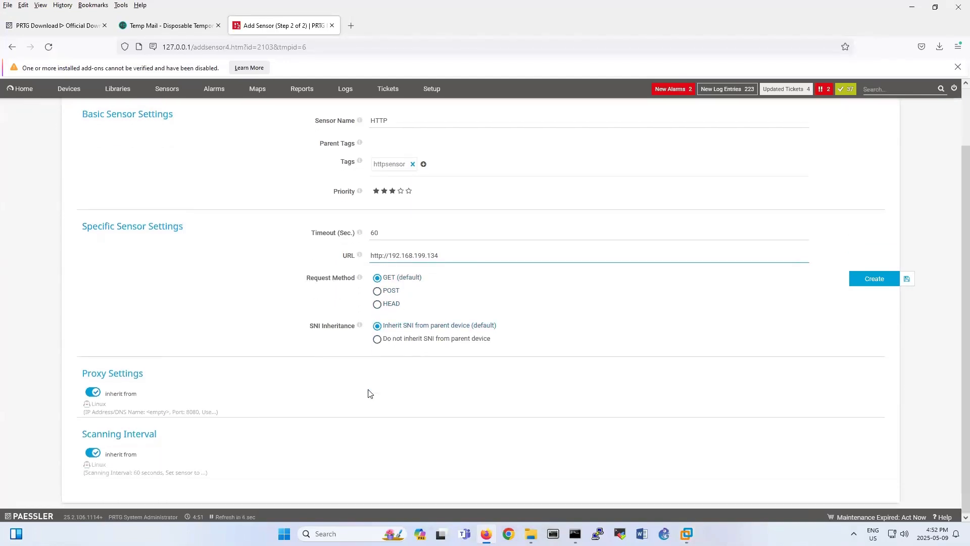
{"action": "scroll", "coordinate": [370, 393], "scroll_direction": "up", "scroll_amount": 2}
{"action": "left_click", "coordinate": [874, 279]}
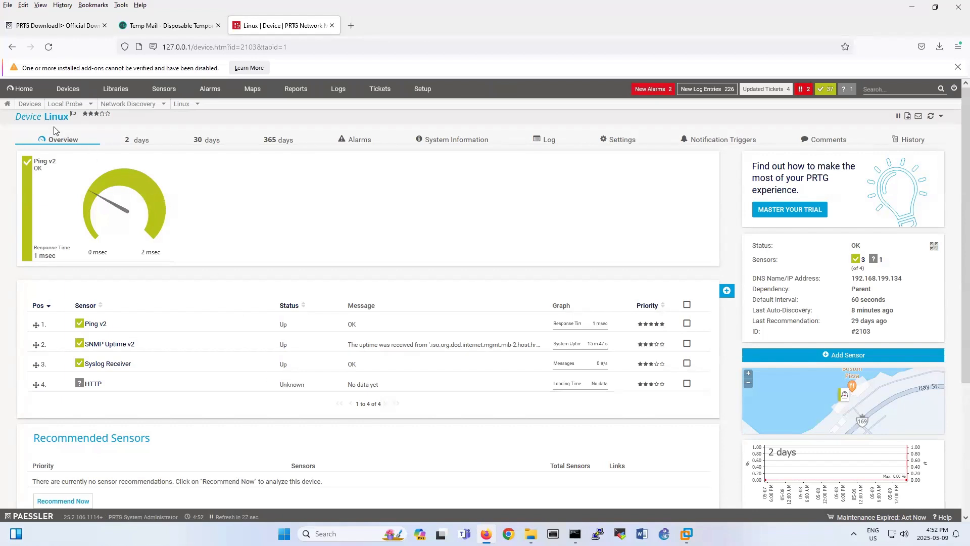
{"action": "left_click", "coordinate": [31, 105]}
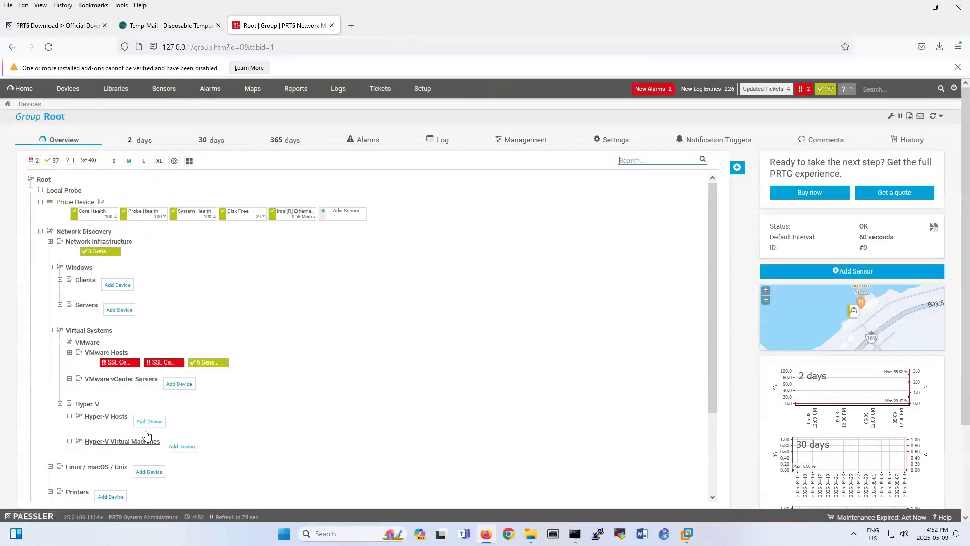
Filter the Linux device's Add Sensor list to Linux/macOS, browse to the SNMP tiles, and pick SNMP Custom.
{"action": "left_click", "coordinate": [306, 461]}
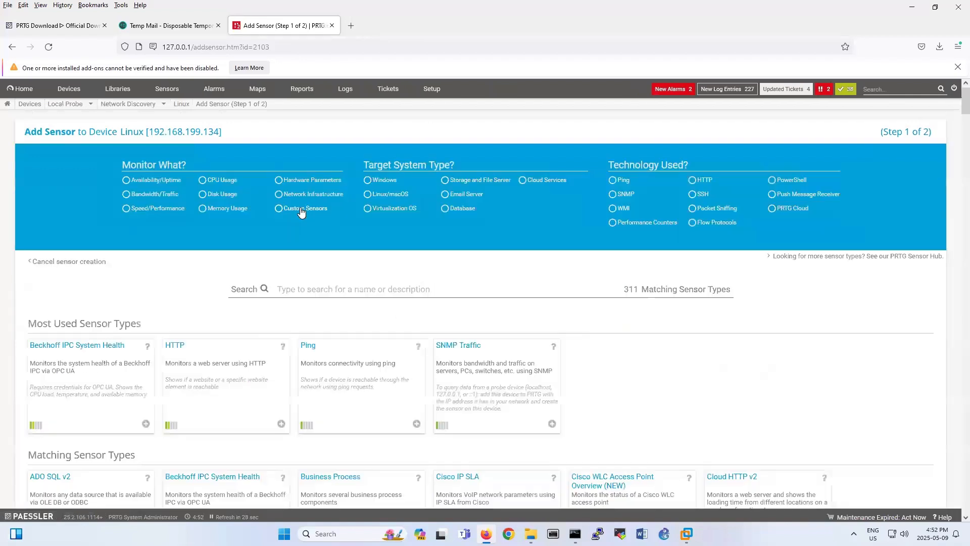
{"action": "left_click", "coordinate": [389, 195]}
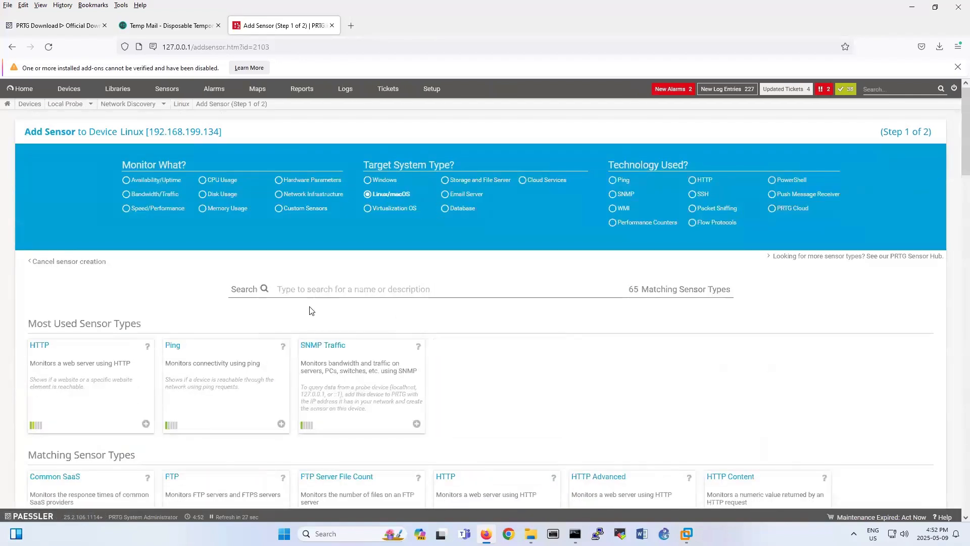
{"action": "scroll", "coordinate": [309, 318], "scroll_direction": "down", "scroll_amount": 4}
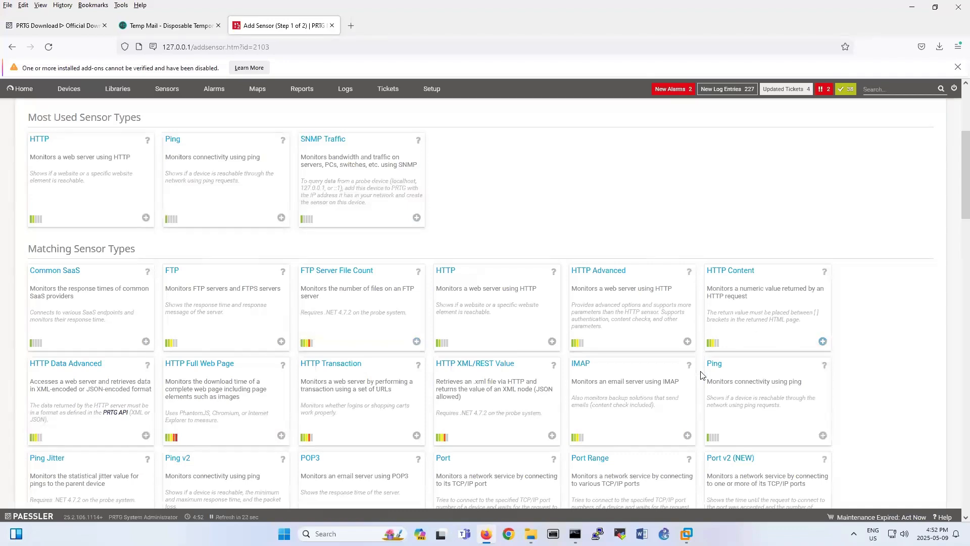
{"action": "scroll", "coordinate": [692, 374], "scroll_direction": "down", "scroll_amount": 3}
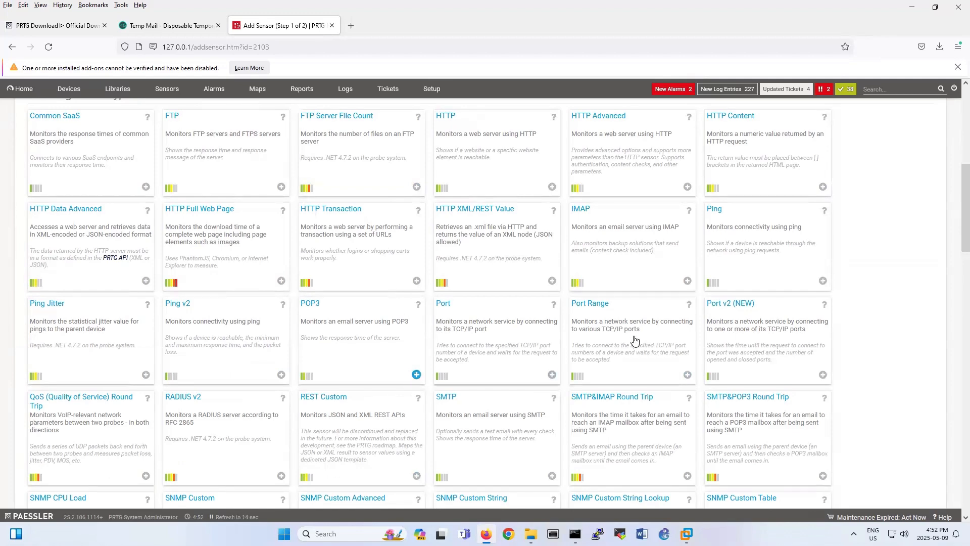
{"action": "scroll", "coordinate": [633, 337], "scroll_direction": "down", "scroll_amount": 2}
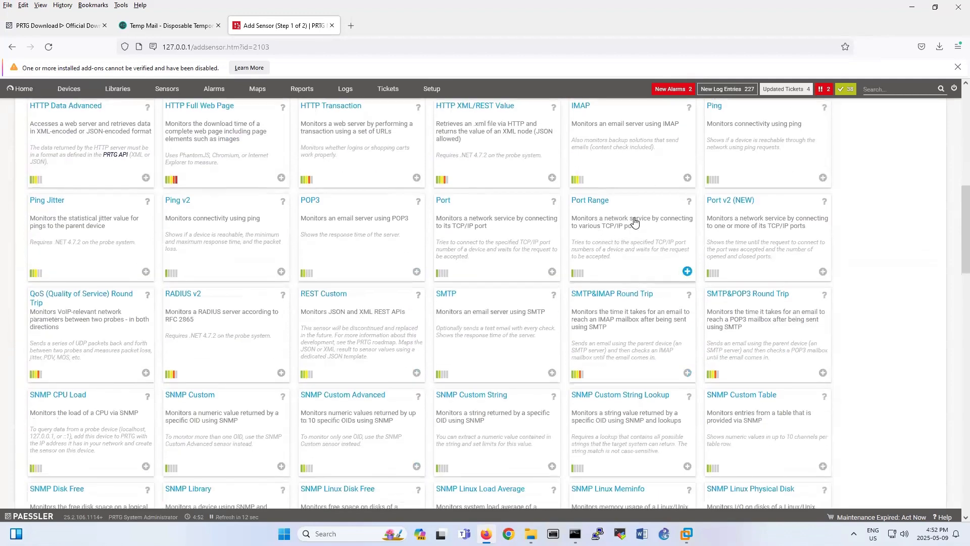
{"action": "scroll", "coordinate": [635, 222], "scroll_direction": "down", "scroll_amount": 3}
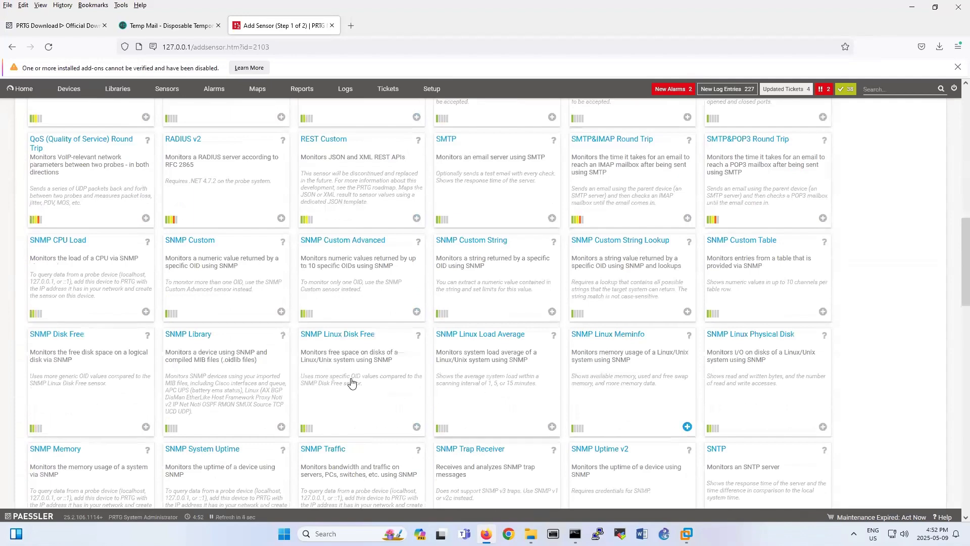
{"action": "scroll", "coordinate": [319, 358], "scroll_direction": "down", "scroll_amount": 3}
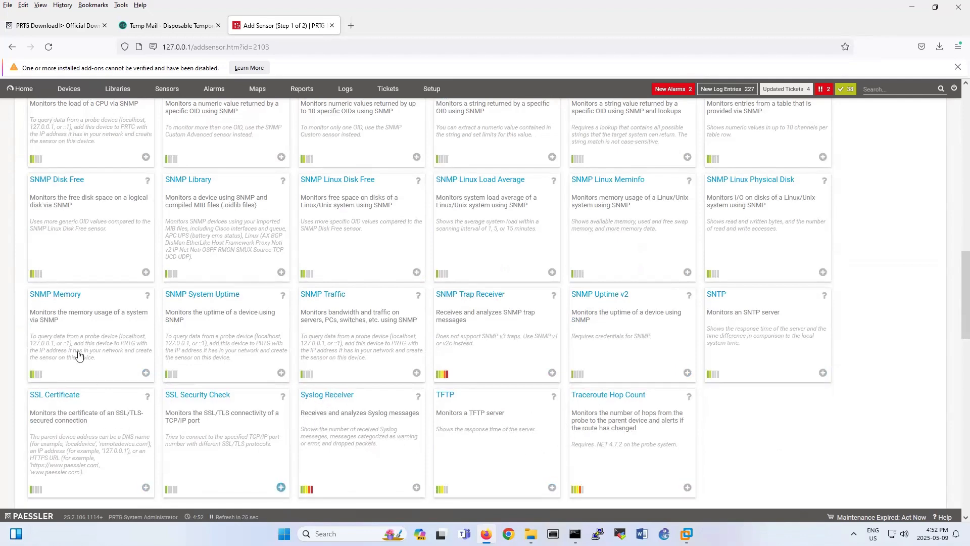
{"action": "scroll", "coordinate": [94, 298], "scroll_direction": "up", "scroll_amount": 1}
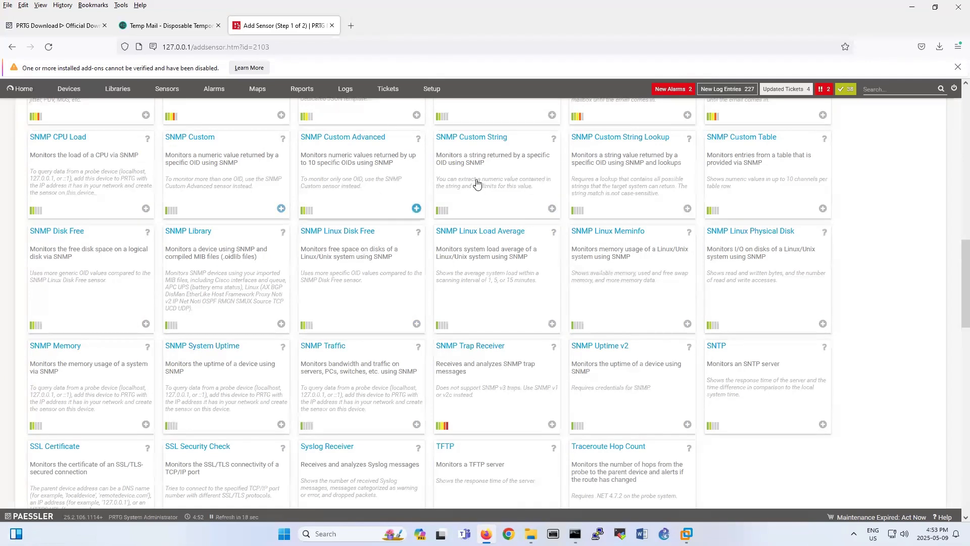
{"action": "left_click", "coordinate": [235, 157]}
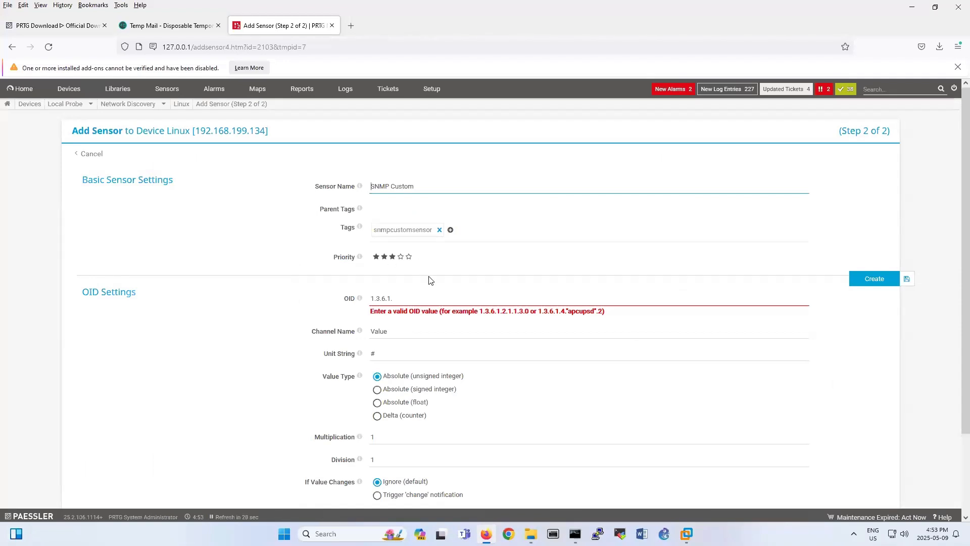
Put the cursor in the SNMP Custom OID field after 1.3.6.1., then move to the Windows 10 VM.
{"action": "left_click", "coordinate": [416, 304]}
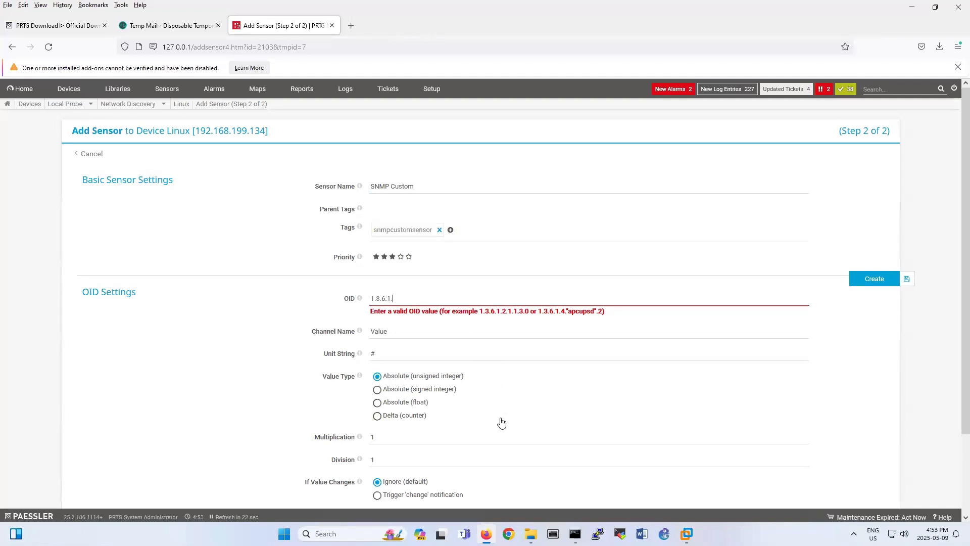
{"action": "mouse_move", "coordinate": [686, 534]}
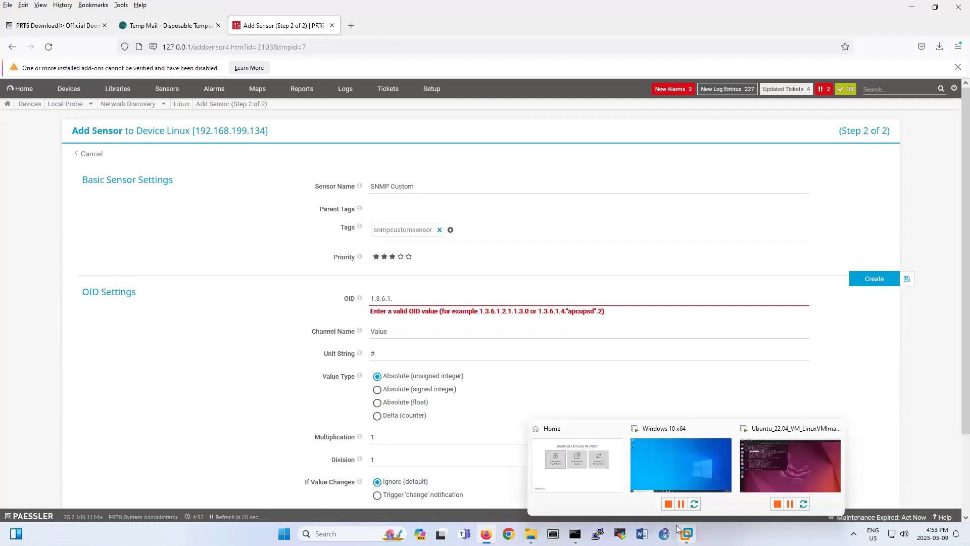
{"action": "left_click", "coordinate": [651, 459]}
Finish Edge's first-run welcome setup without signing in and dismiss the Microsoft sign-in prompt.
{"action": "left_click", "coordinate": [287, 214]}
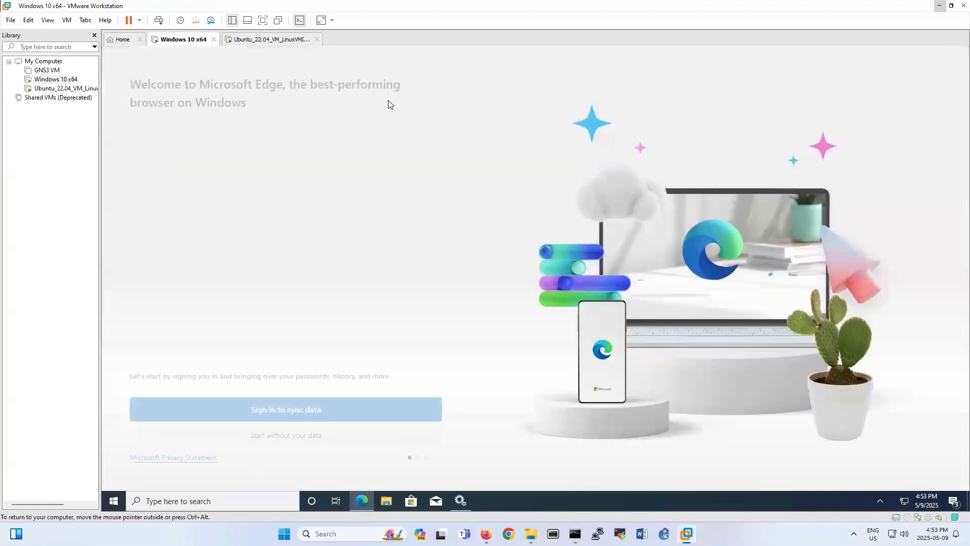
{"action": "left_click", "coordinate": [336, 433]}
{"action": "left_click", "coordinate": [212, 424]}
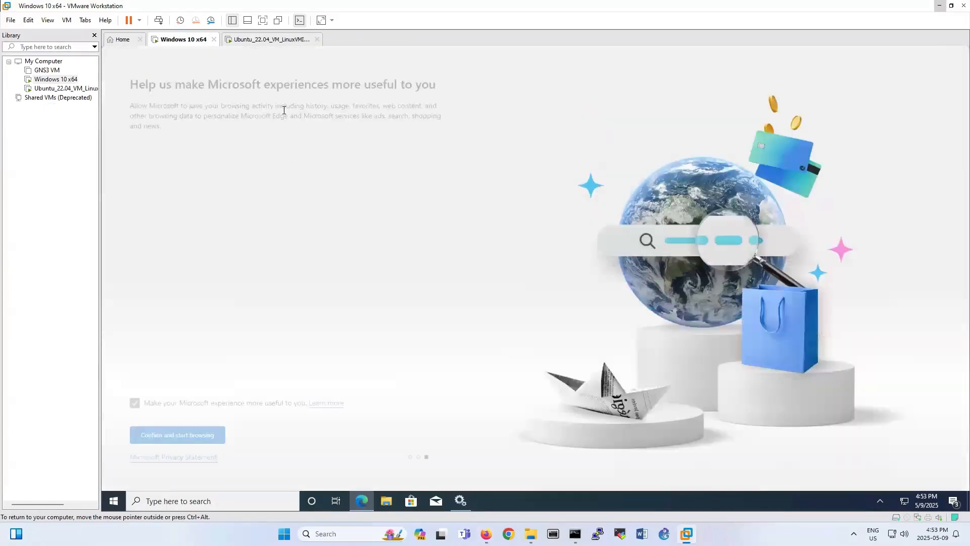
{"action": "left_click", "coordinate": [184, 427]}
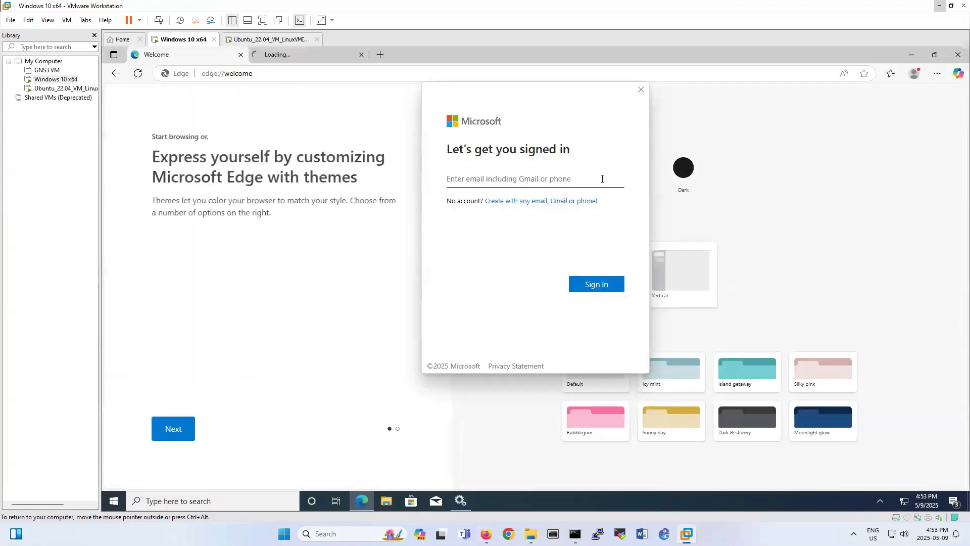
{"action": "left_click", "coordinate": [640, 91]}
Search the web for 'MIB browser' and open the iReasoning Free MIB Browser result.
{"action": "left_click", "coordinate": [491, 73]}
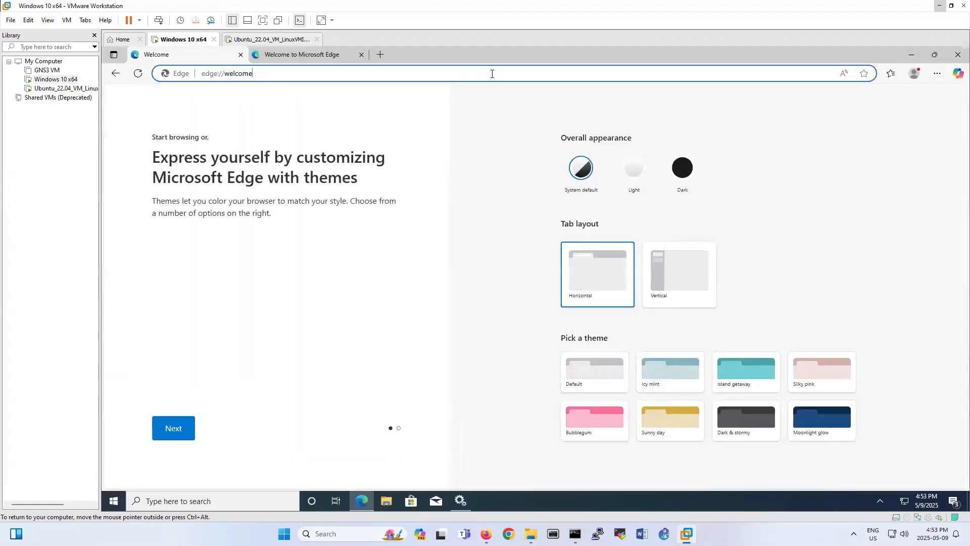
{"action": "type", "text": "M"}
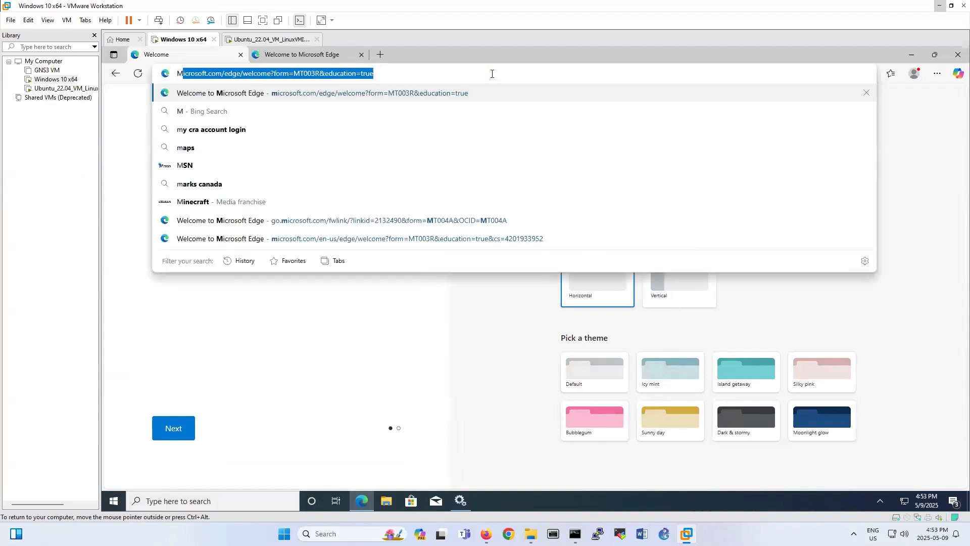
{"action": "type", "text": "IB browser"}
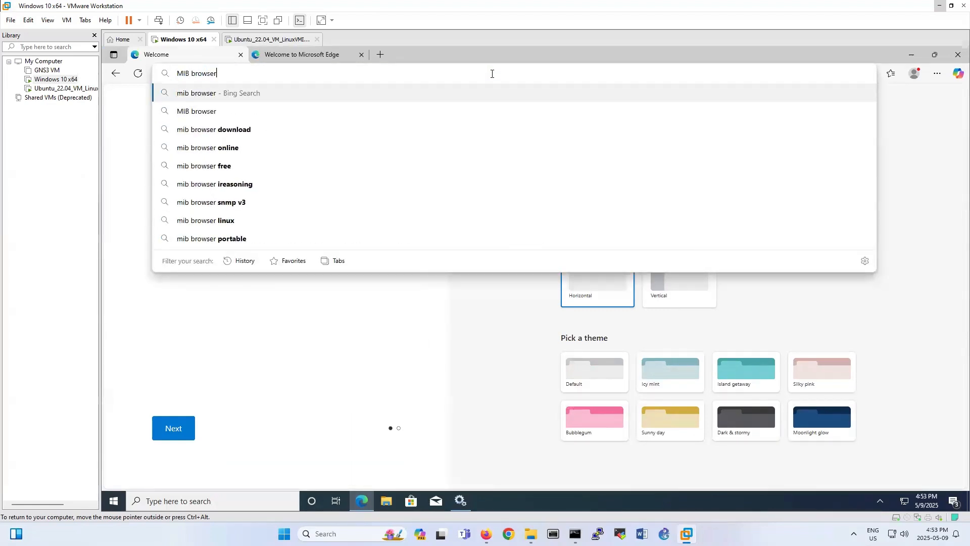
{"action": "key", "text": "Return"}
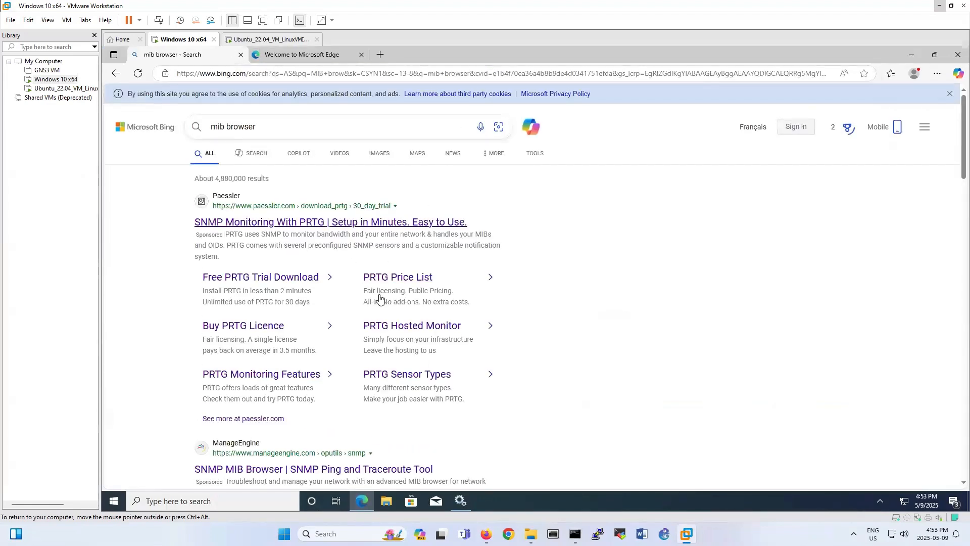
{"action": "scroll", "coordinate": [376, 303], "scroll_direction": "down", "scroll_amount": 5}
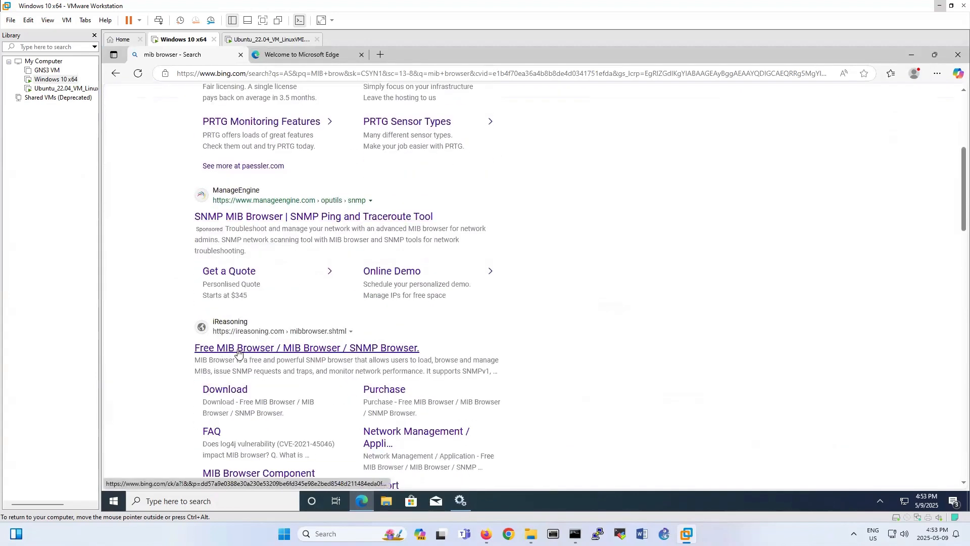
{"action": "left_click", "coordinate": [236, 351]}
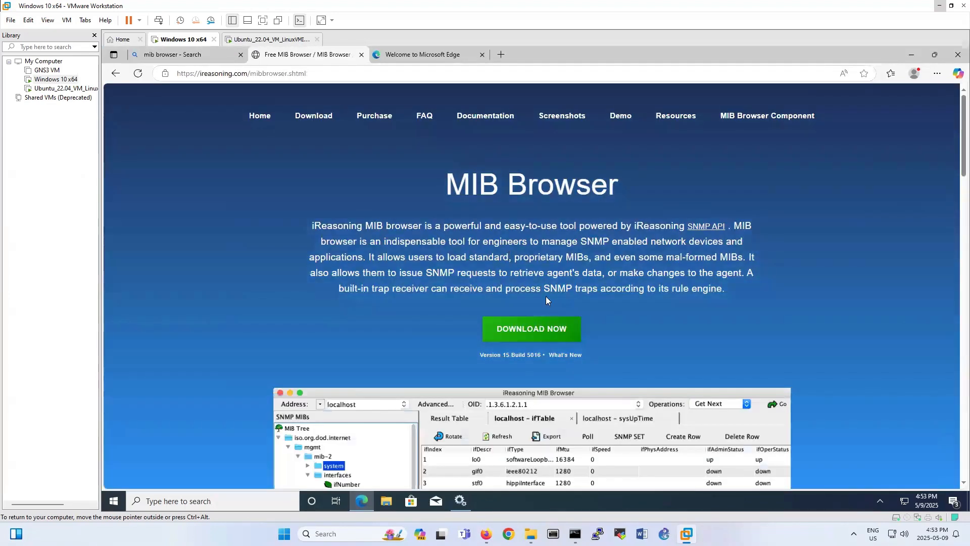
Go to iReasoning's MIB Browser download page.
{"action": "scroll", "coordinate": [573, 314], "scroll_direction": "down", "scroll_amount": 4}
{"action": "scroll", "coordinate": [573, 317], "scroll_direction": "down", "scroll_amount": 7}
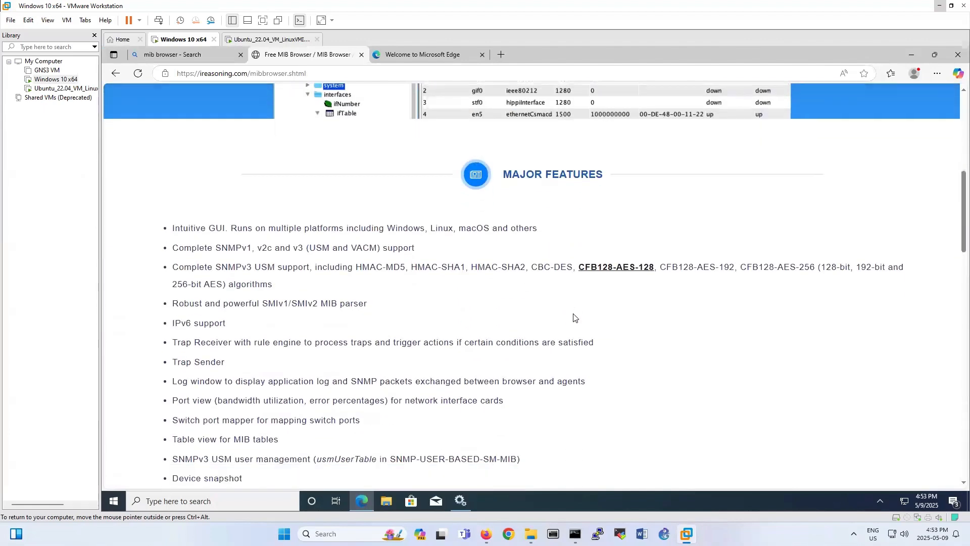
{"action": "scroll", "coordinate": [573, 316], "scroll_direction": "up", "scroll_amount": 7}
{"action": "scroll", "coordinate": [572, 317], "scroll_direction": "up", "scroll_amount": 3}
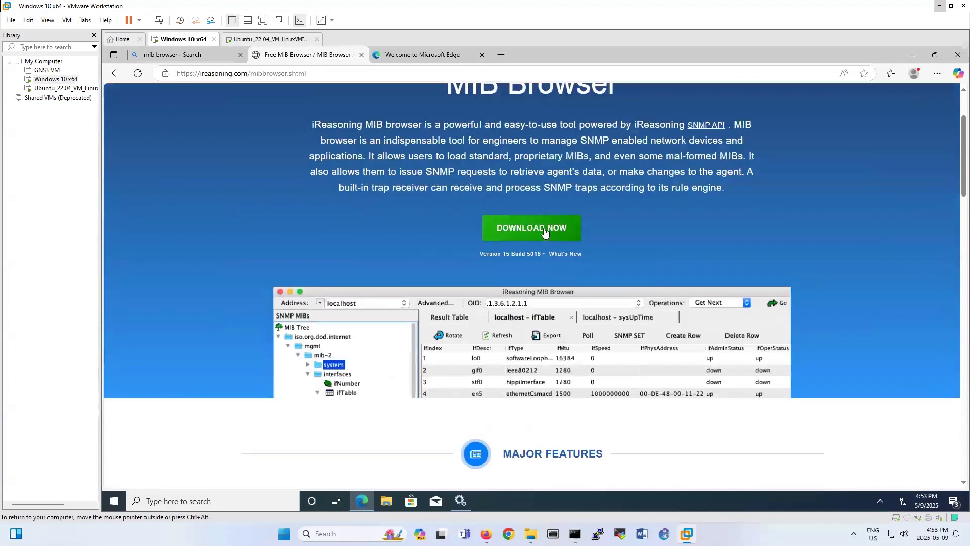
{"action": "left_click", "coordinate": [532, 231]}
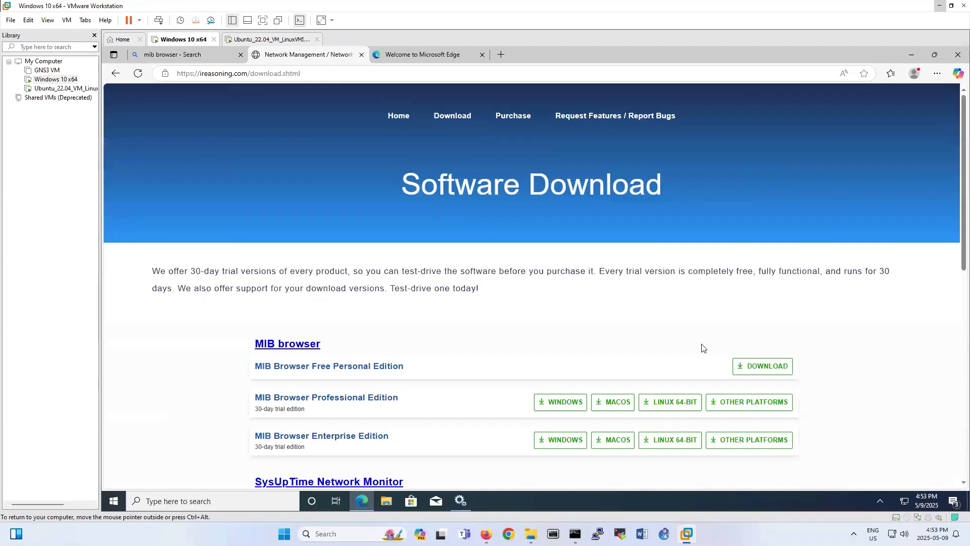
{"action": "scroll", "coordinate": [701, 347], "scroll_direction": "down", "scroll_amount": 1}
Download the Windows setup.exe for MIB Browser Free Personal Edition.
{"action": "left_click", "coordinate": [769, 316]}
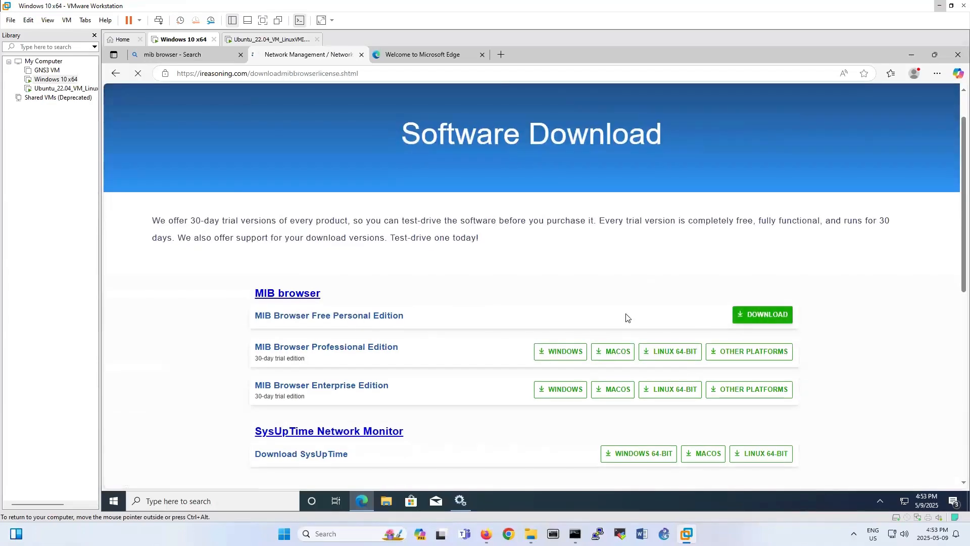
{"action": "scroll", "coordinate": [620, 334], "scroll_direction": "down", "scroll_amount": 18}
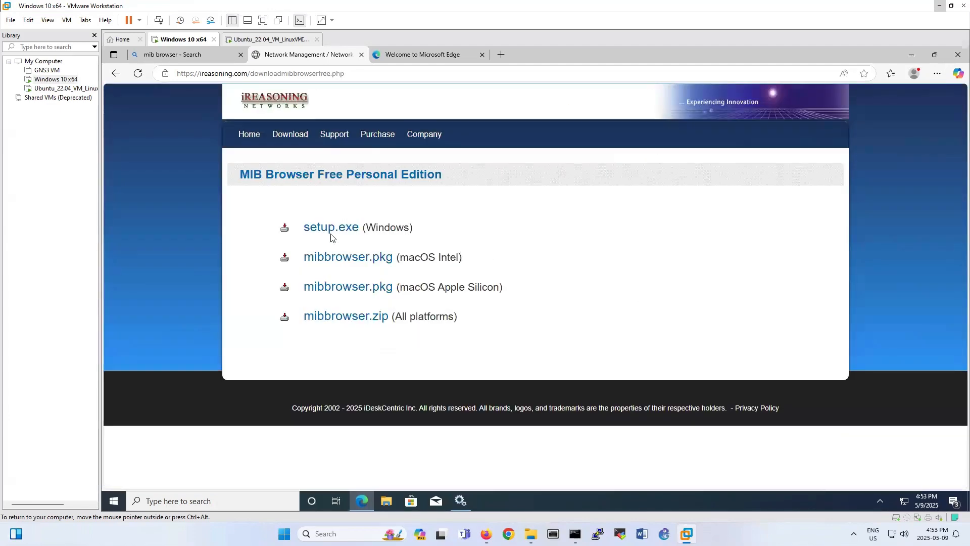
{"action": "left_click", "coordinate": [329, 230]}
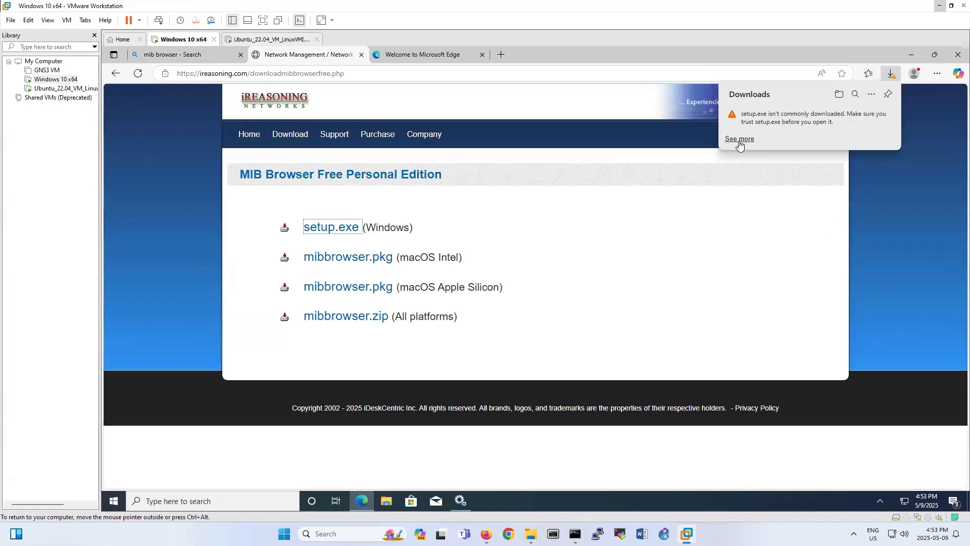
Keep the flagged setup.exe download despite the SmartScreen warning.
{"action": "mouse_move", "coordinate": [846, 123]}
{"action": "left_click", "coordinate": [881, 116]}
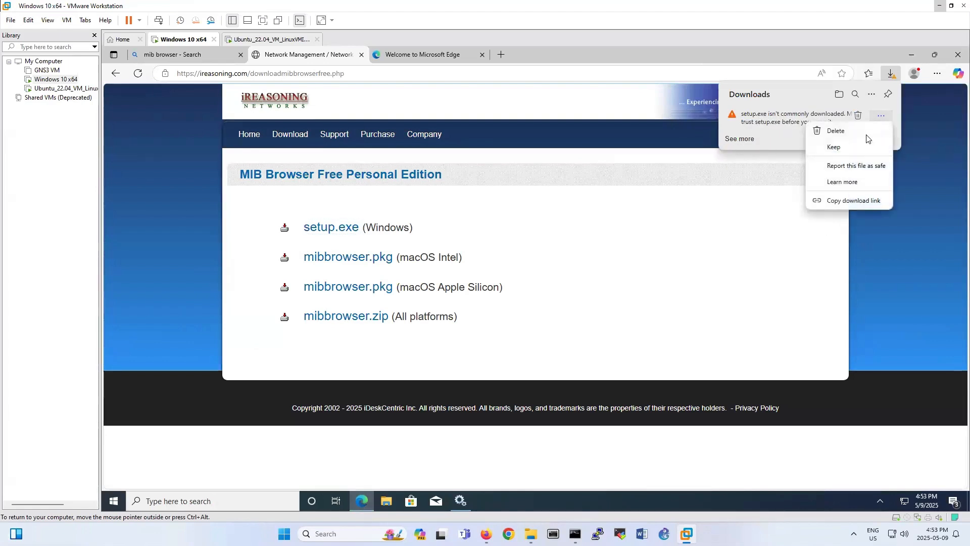
{"action": "left_click", "coordinate": [881, 147]}
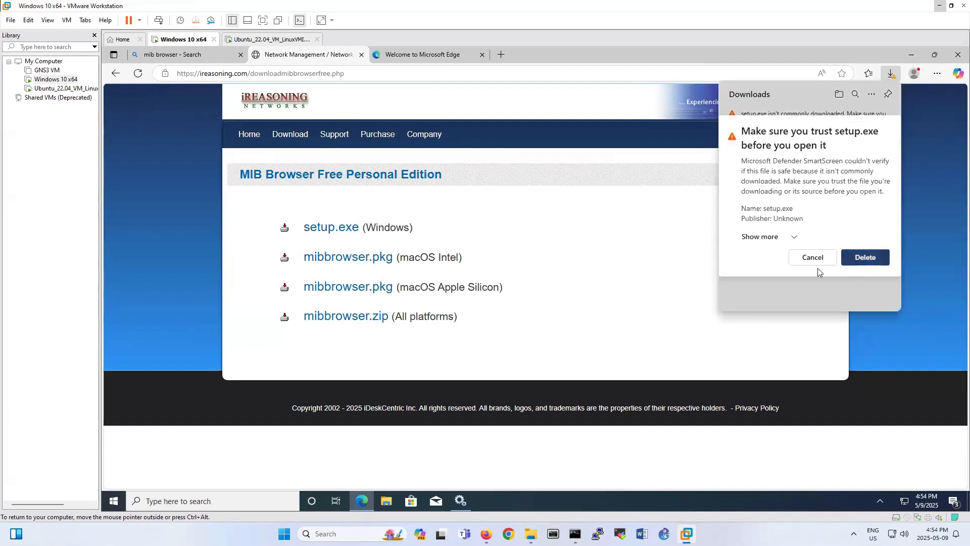
{"action": "left_click", "coordinate": [781, 236]}
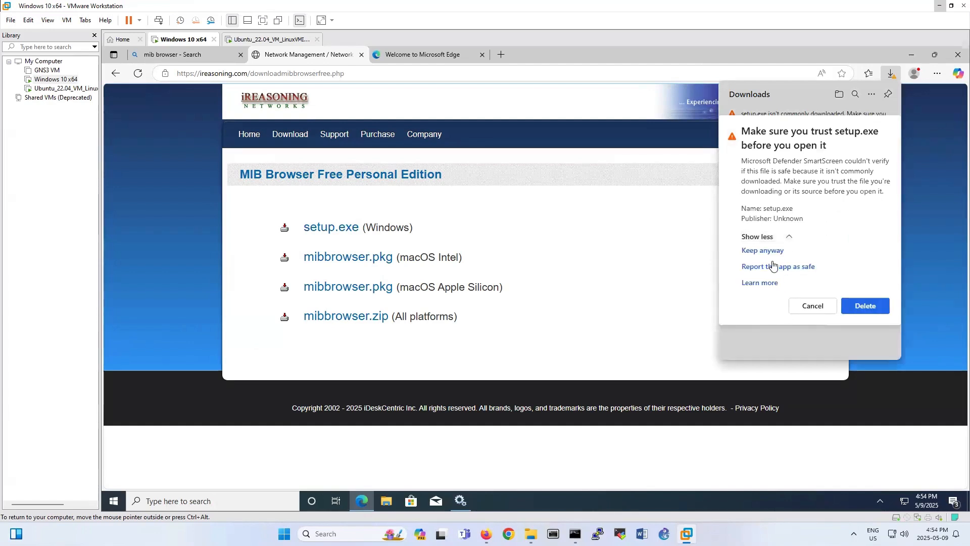
{"action": "left_click", "coordinate": [769, 251]}
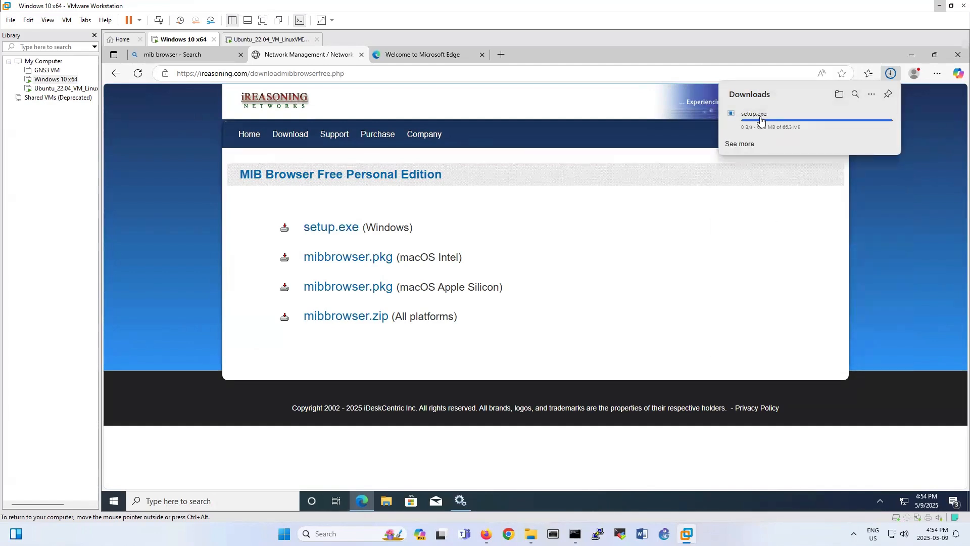
{"action": "mouse_move", "coordinate": [761, 120]}
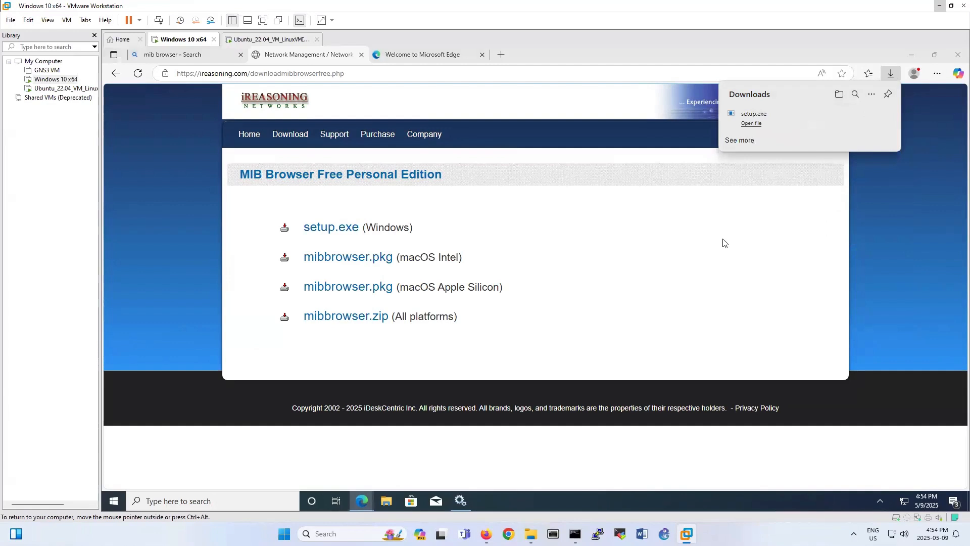
Run setup.exe past SmartScreen and UAC, accept the license, and install with default components and location.
{"action": "left_click", "coordinate": [423, 200]}
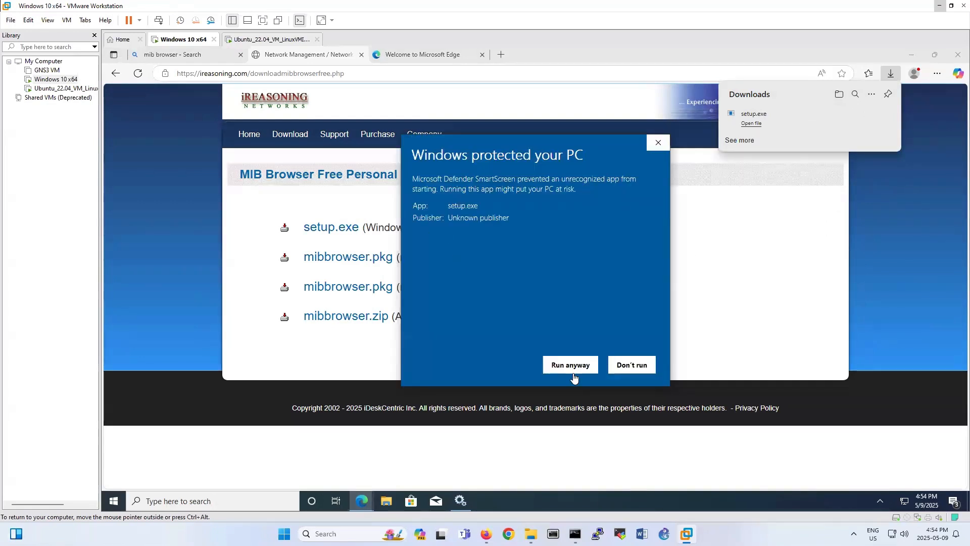
{"action": "left_click", "coordinate": [576, 366]}
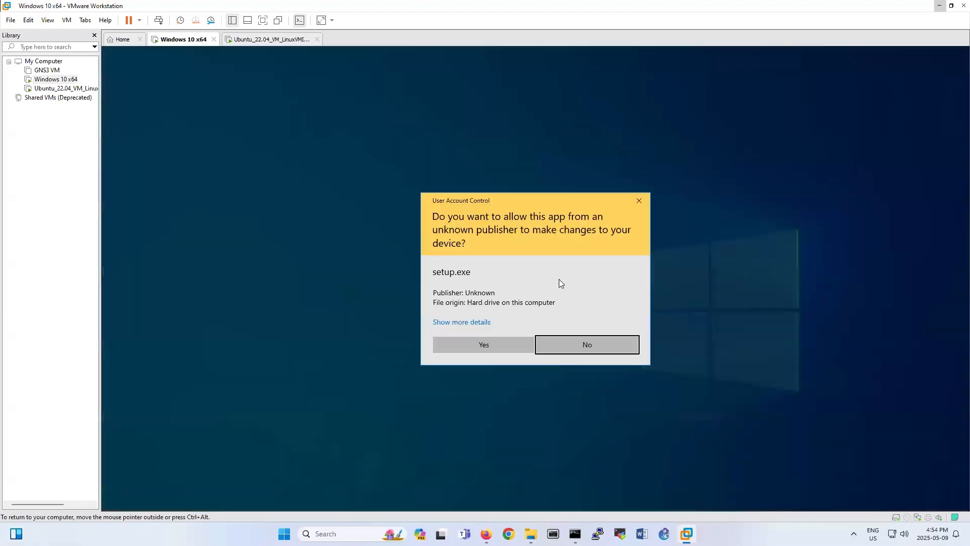
{"action": "left_click", "coordinate": [505, 346]}
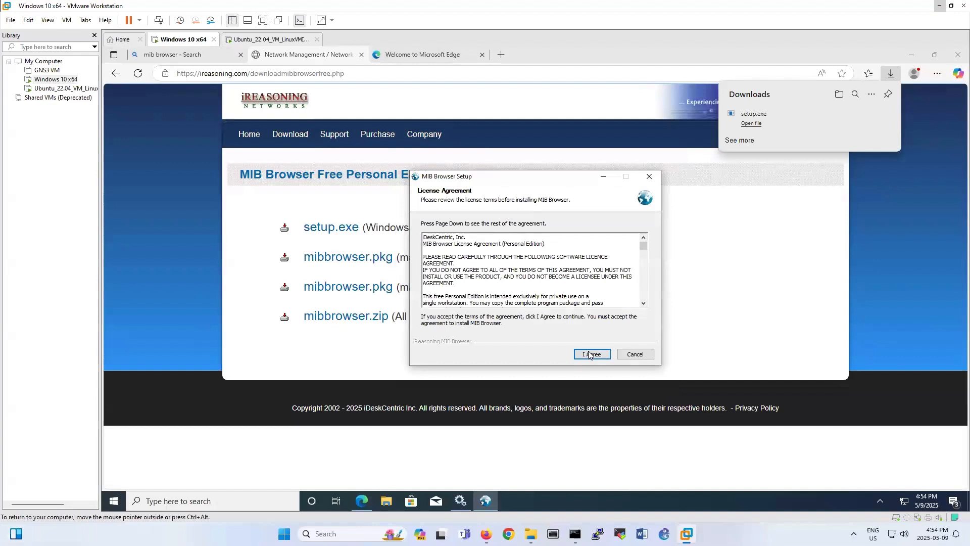
{"action": "left_click", "coordinate": [590, 352]}
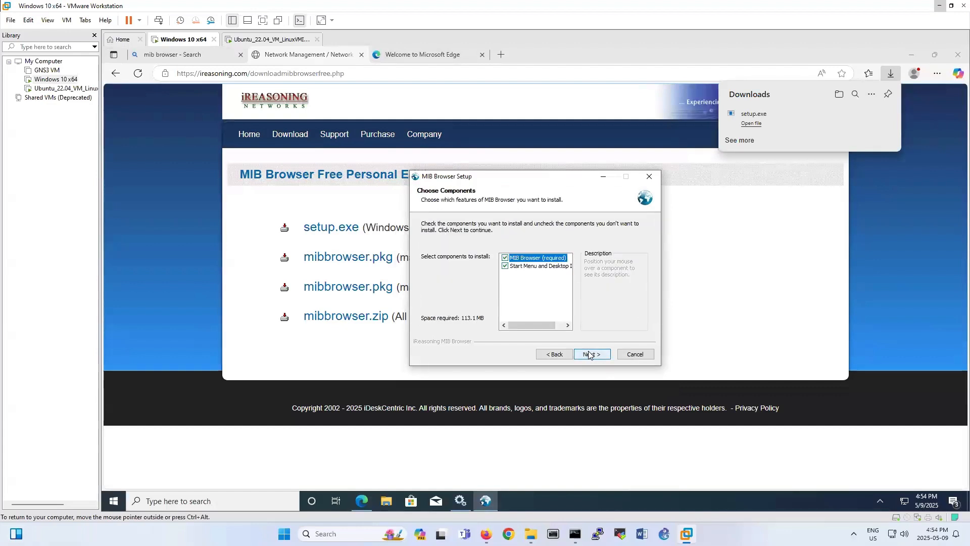
{"action": "left_click", "coordinate": [589, 353]}
{"action": "left_click", "coordinate": [589, 354]}
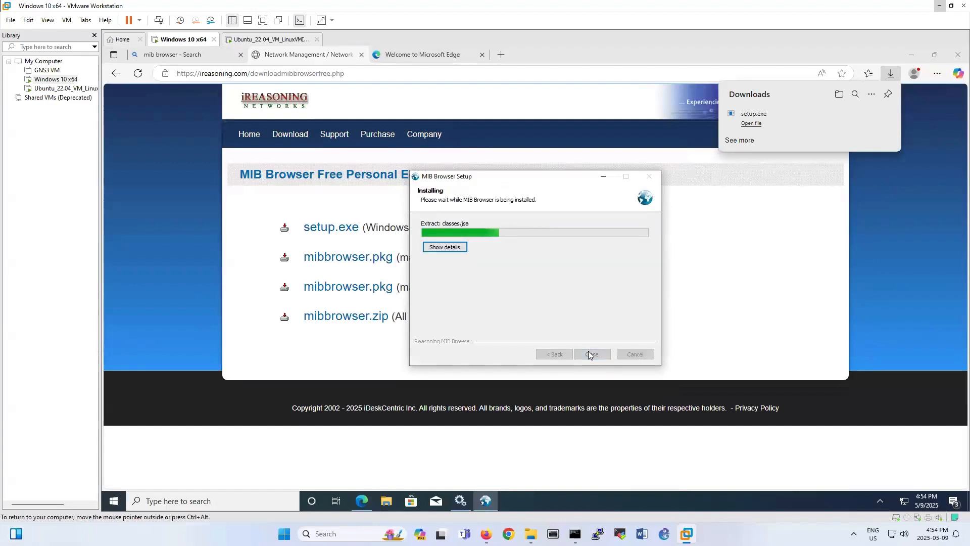
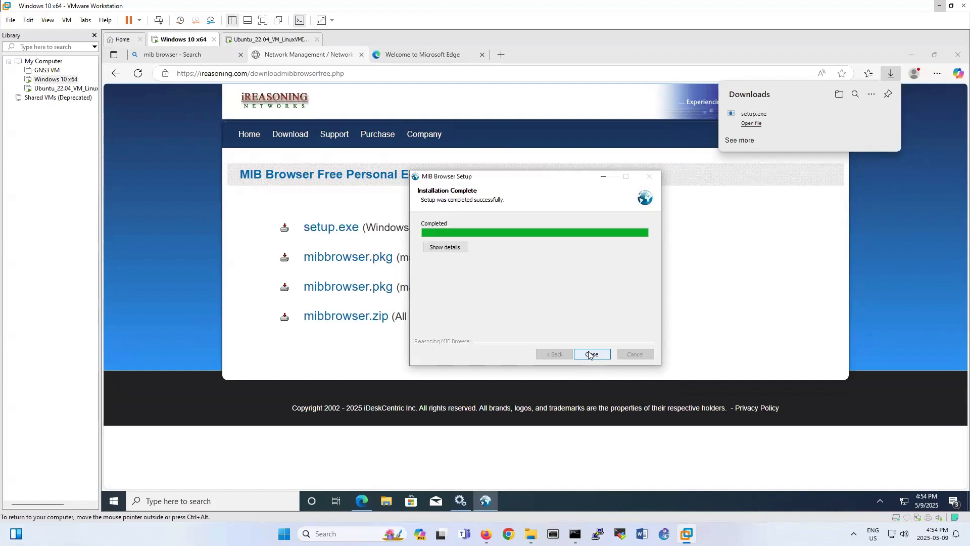
Close the finished installer, minimize Edge, and launch MIB Browser from its desktop shortcut.
{"action": "left_click", "coordinate": [589, 355]}
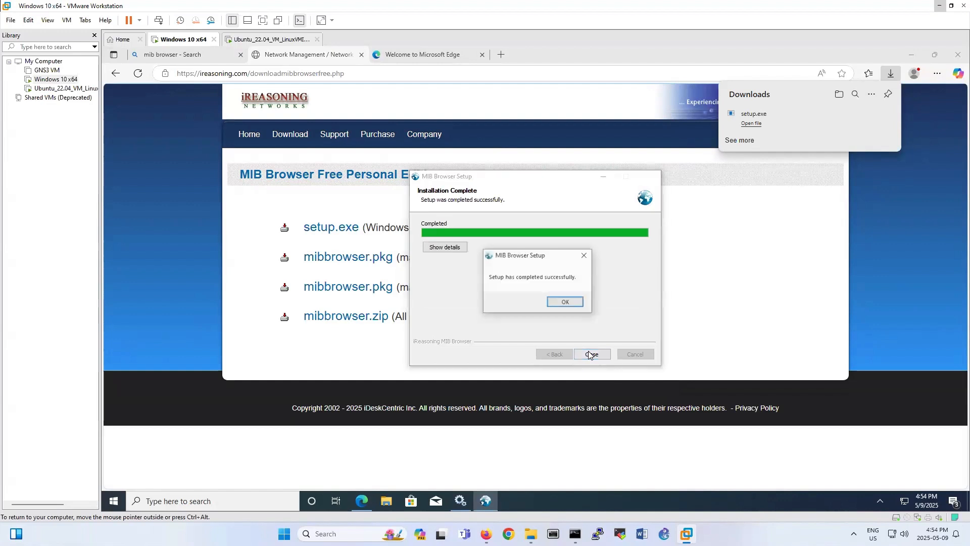
{"action": "left_click", "coordinate": [562, 301]}
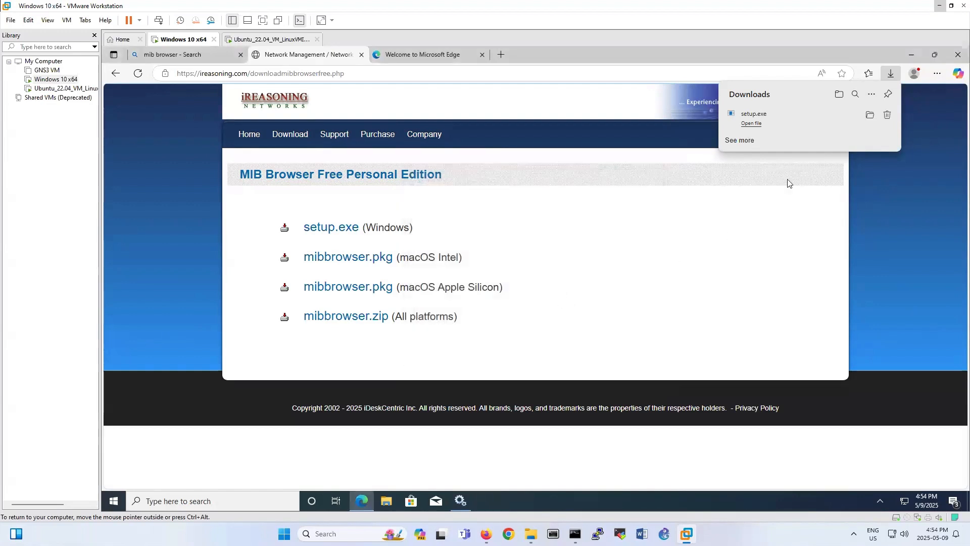
{"action": "left_click", "coordinate": [910, 56]}
{"action": "left_click", "coordinate": [131, 178]}
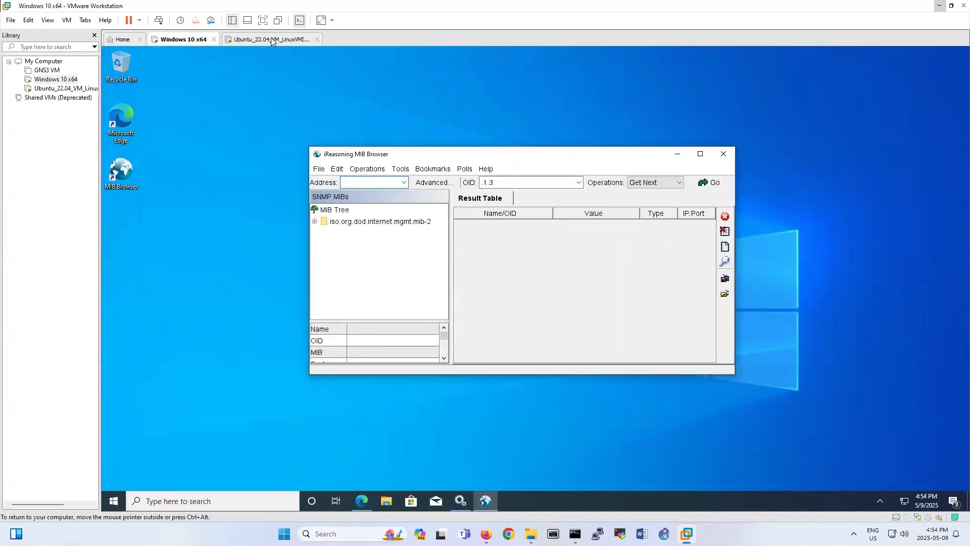
Point MIB Browser at agent 192.168.199.134 with SNMP v2, reusing the read community as write community.
{"action": "left_click", "coordinate": [364, 180]}
{"action": "type", "text": "192.168.199.134"}
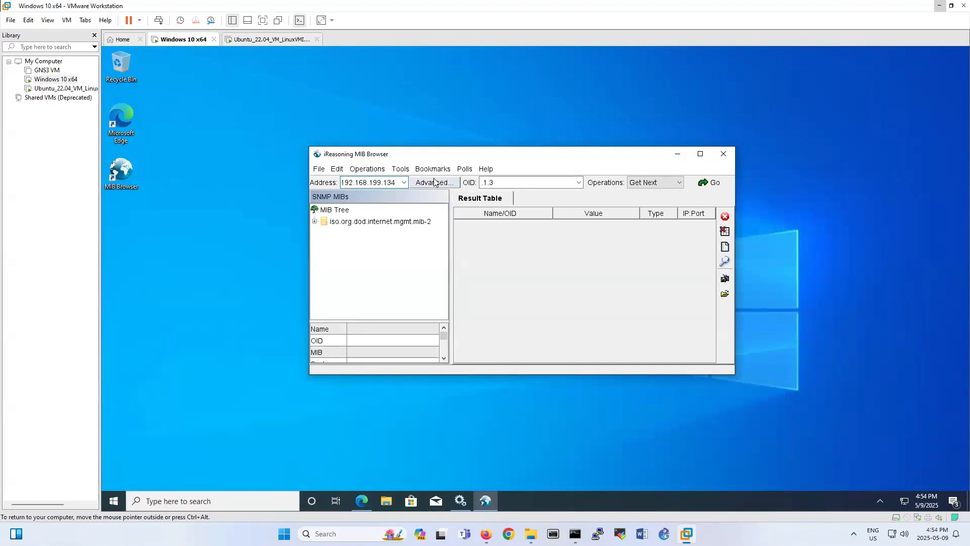
{"action": "left_click", "coordinate": [434, 181]}
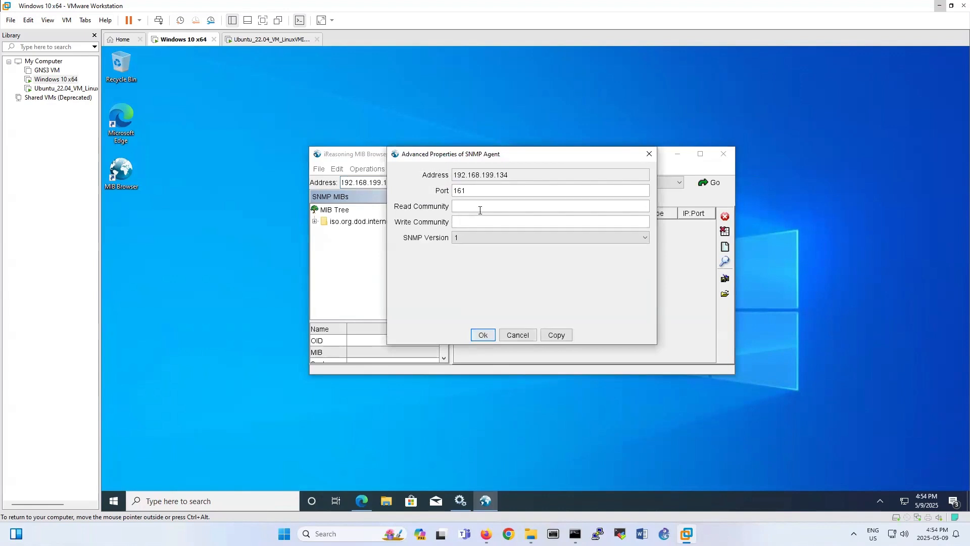
{"action": "left_click", "coordinate": [487, 237]}
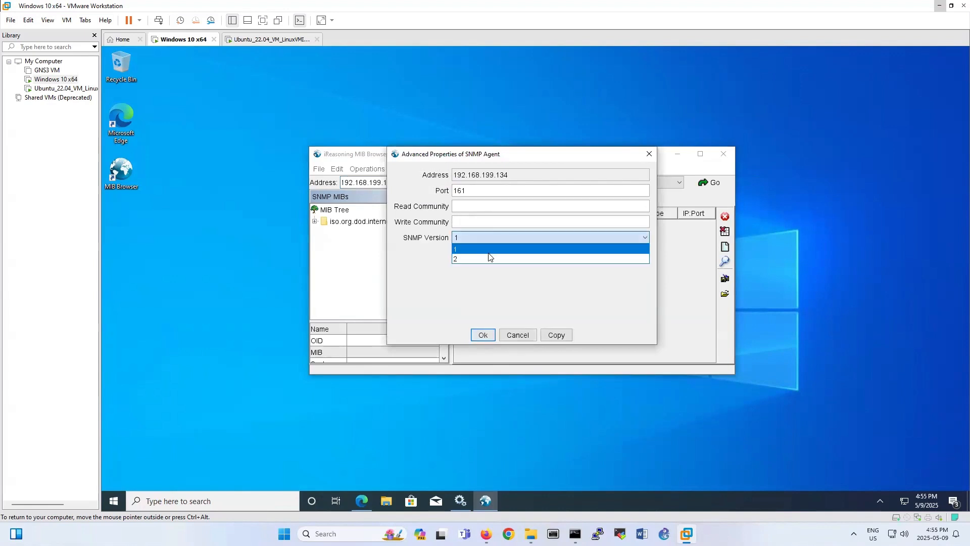
{"action": "left_click", "coordinate": [487, 259]}
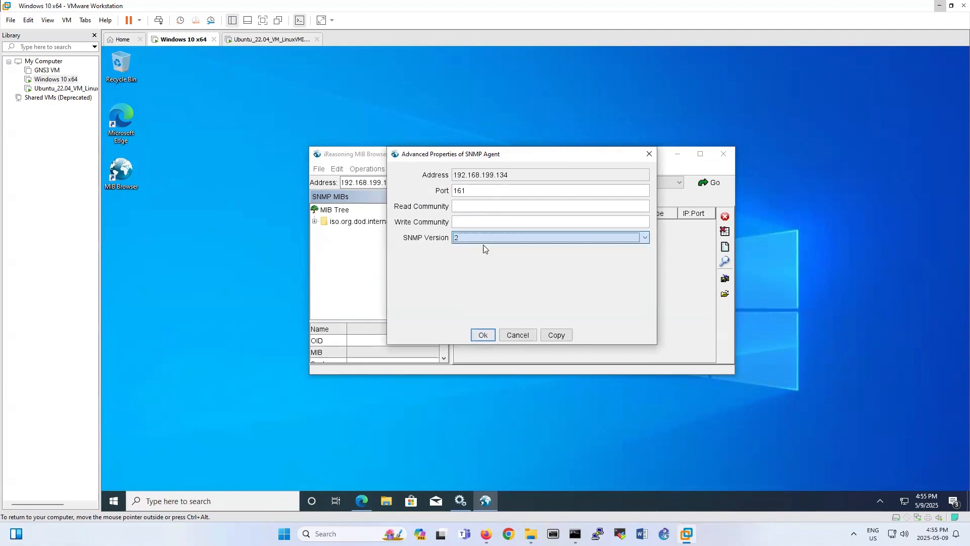
{"action": "left_click", "coordinate": [480, 208]}
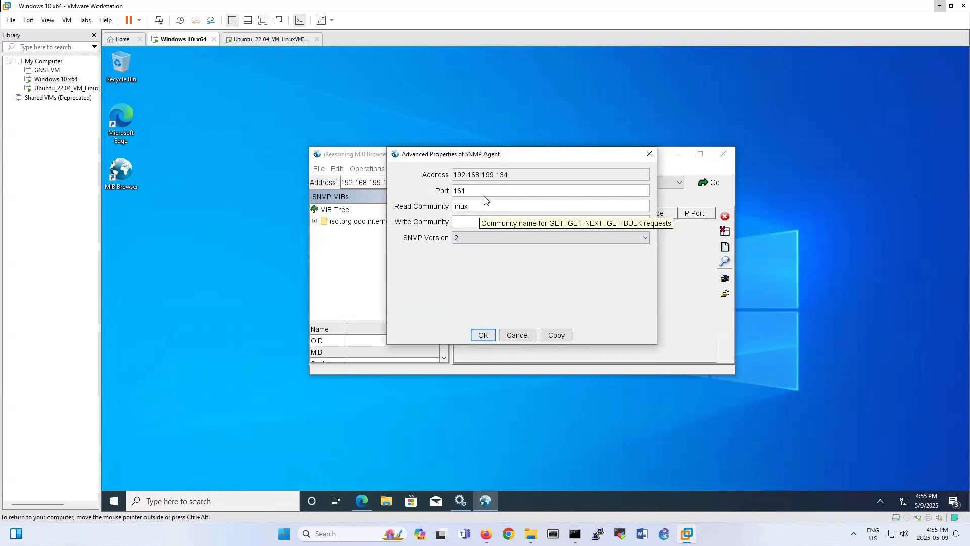
{"action": "double_click", "coordinate": [484, 202]}
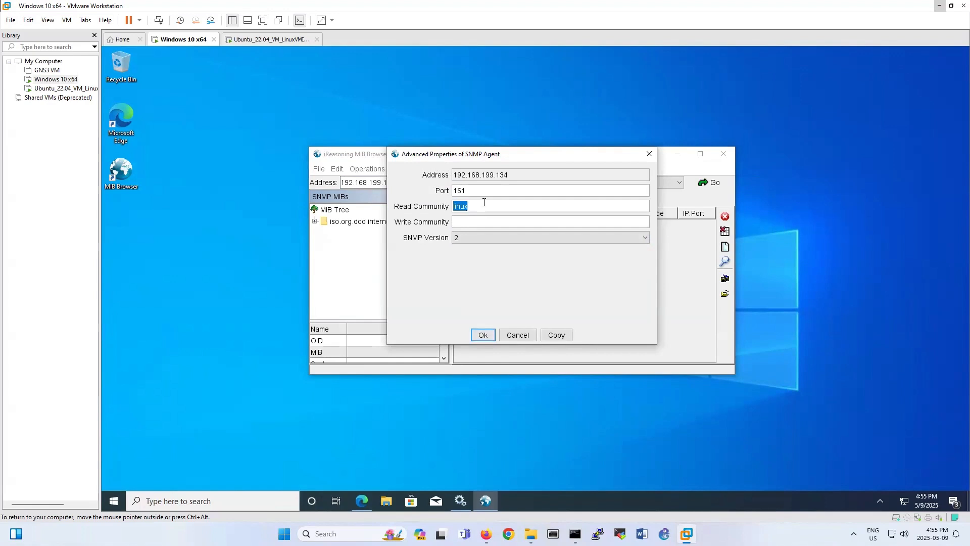
{"action": "key", "text": "ctrl+c"}
{"action": "left_click", "coordinate": [462, 222]}
{"action": "key", "text": "ctrl+v"}
{"action": "left_click", "coordinate": [483, 336]}
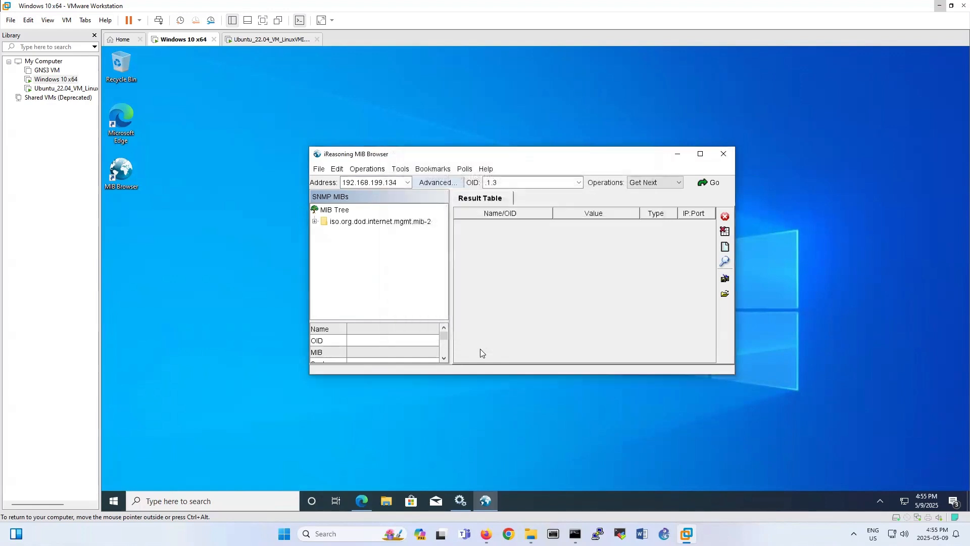
Run Get Next on the agent, then expand mib-2 > system and Get sysName (ubuntu-2204).
{"action": "left_click", "coordinate": [717, 186]}
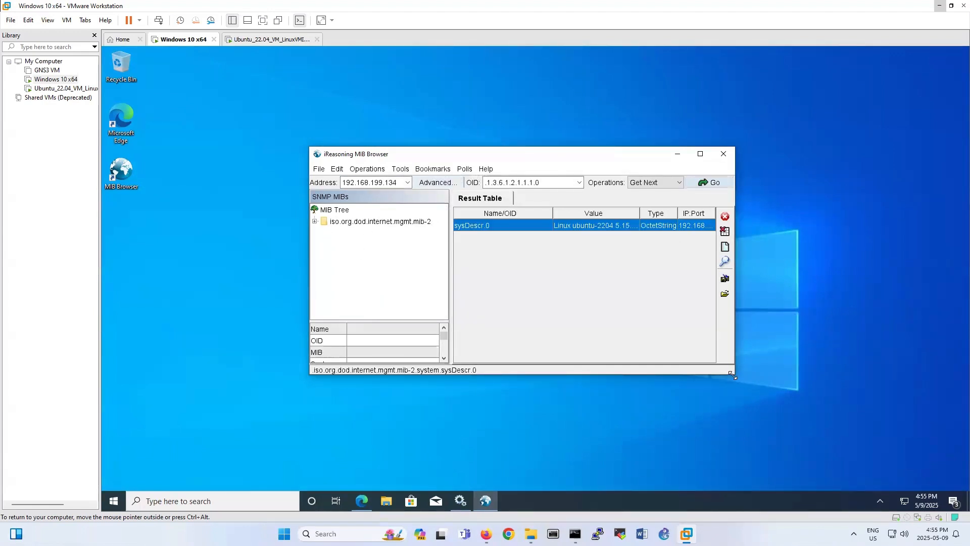
{"action": "left_click_drag", "start_coordinate": [735, 374], "coordinate": [834, 447]}
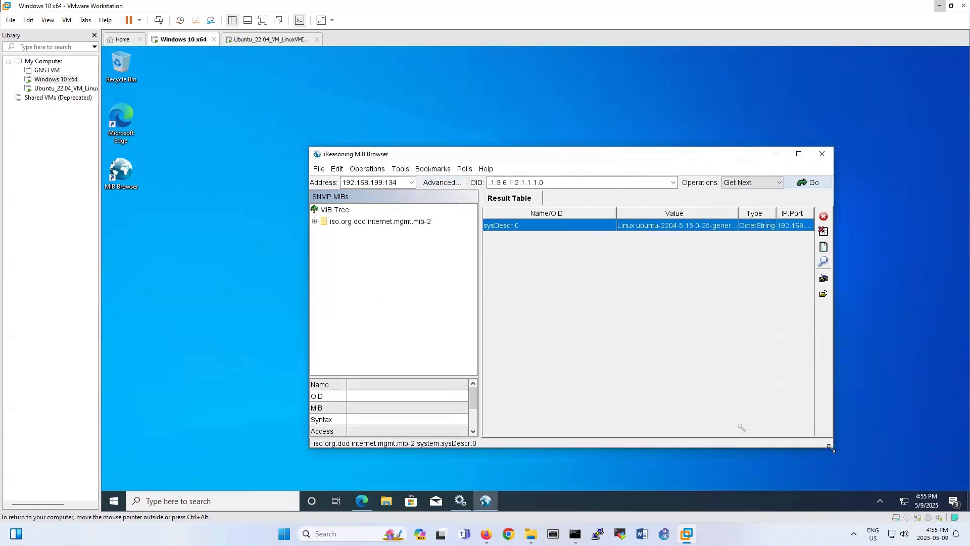
{"action": "left_click", "coordinate": [315, 222]}
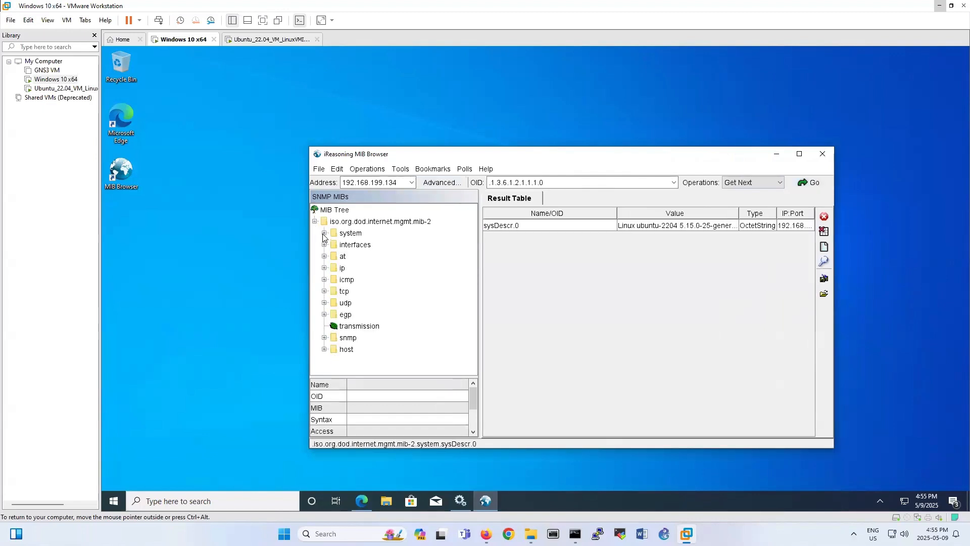
{"action": "left_click", "coordinate": [324, 234]}
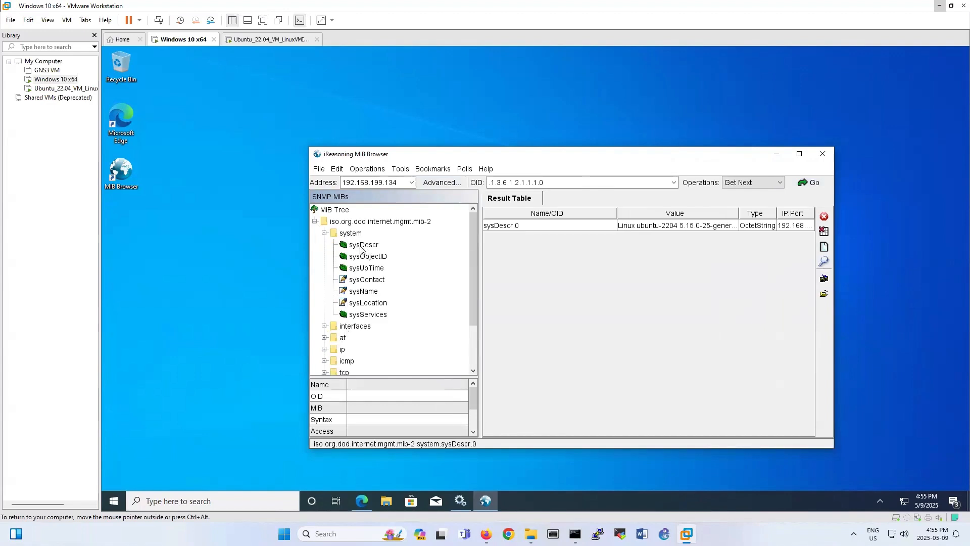
{"action": "left_click", "coordinate": [364, 293]}
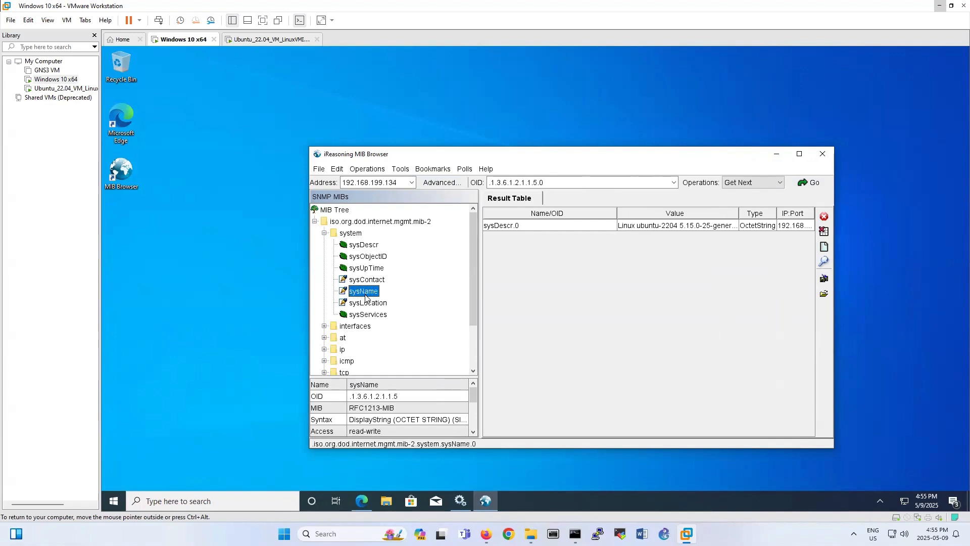
{"action": "double_click", "coordinate": [366, 296]}
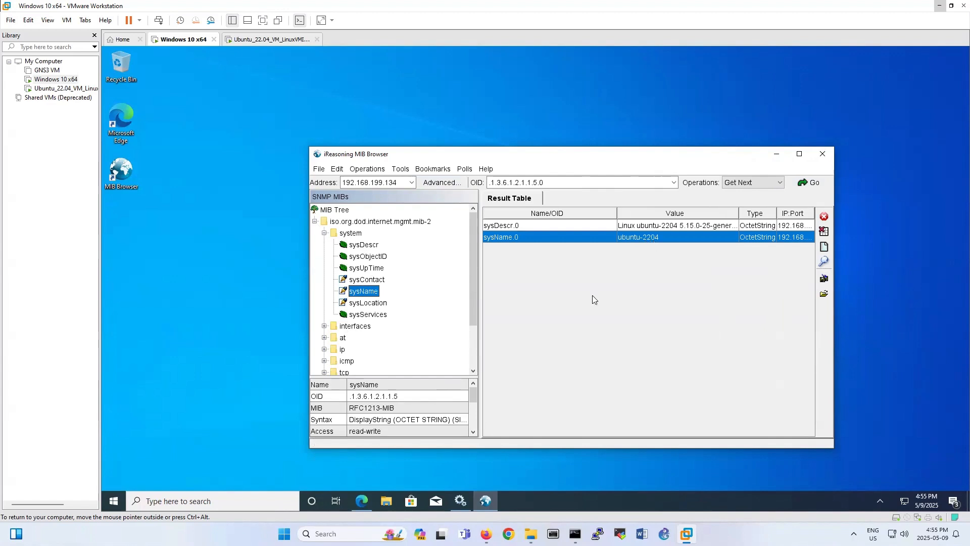
{"action": "left_click", "coordinate": [349, 399]}
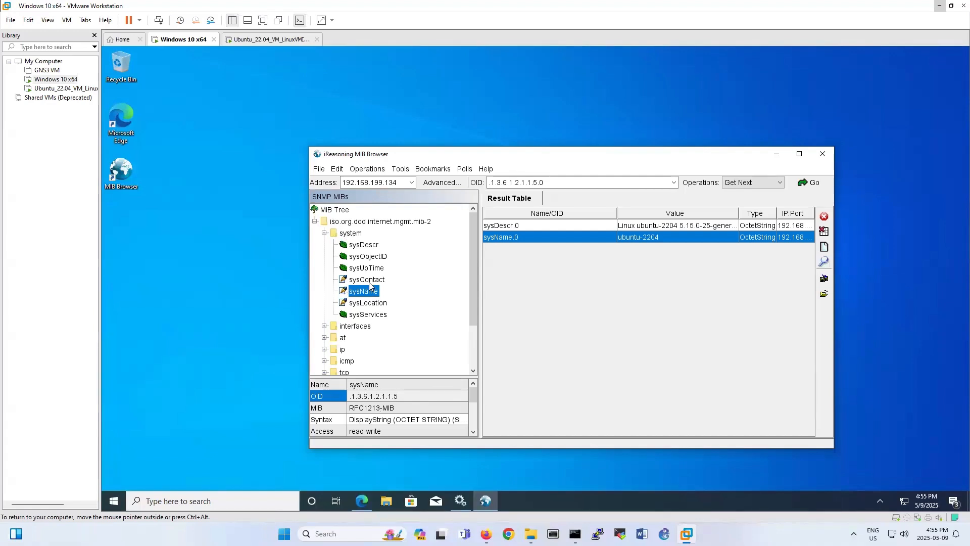
Get sysContact, sysLocation ('Sitting on the Dock of the Bay') and ifNumber from the Ubuntu agent.
{"action": "double_click", "coordinate": [362, 280]}
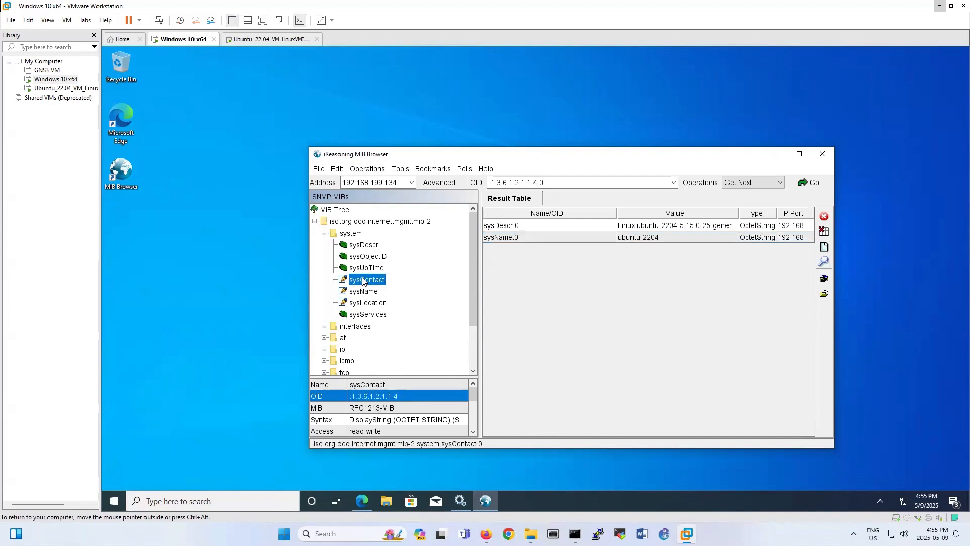
{"action": "double_click", "coordinate": [367, 303]}
{"action": "scroll", "coordinate": [339, 305], "scroll_direction": "down", "scroll_amount": 1}
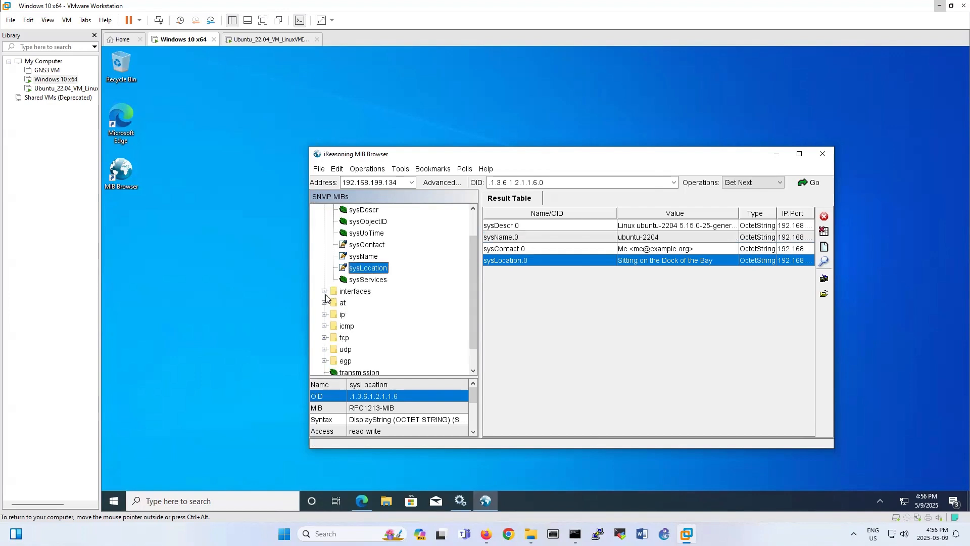
{"action": "left_click", "coordinate": [324, 291]}
{"action": "double_click", "coordinate": [366, 303]}
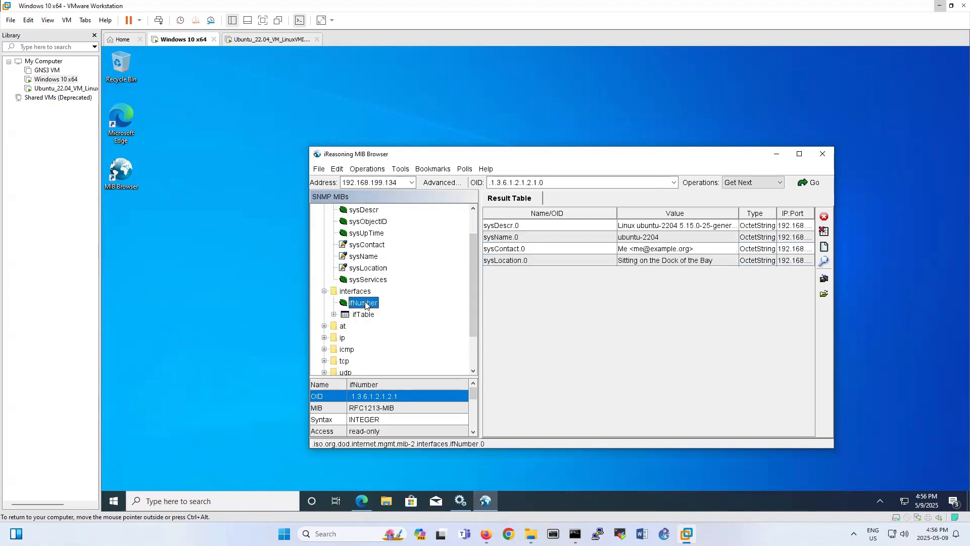
Browse the ifTable and snmp branches of the MIB tree, then return to PRTG.
{"action": "left_click", "coordinate": [334, 314]}
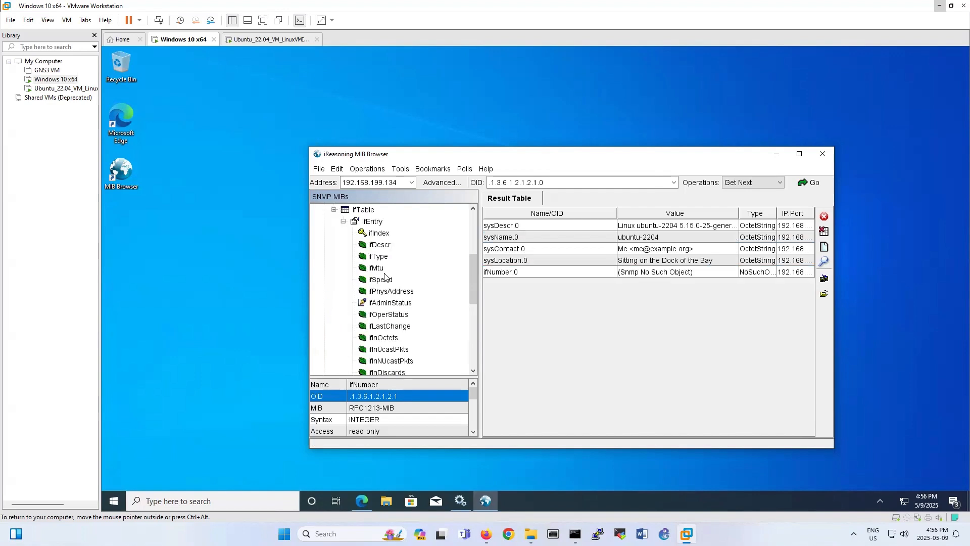
{"action": "scroll", "coordinate": [398, 354], "scroll_direction": "down", "scroll_amount": 3}
{"action": "scroll", "coordinate": [394, 351], "scroll_direction": "up", "scroll_amount": 5}
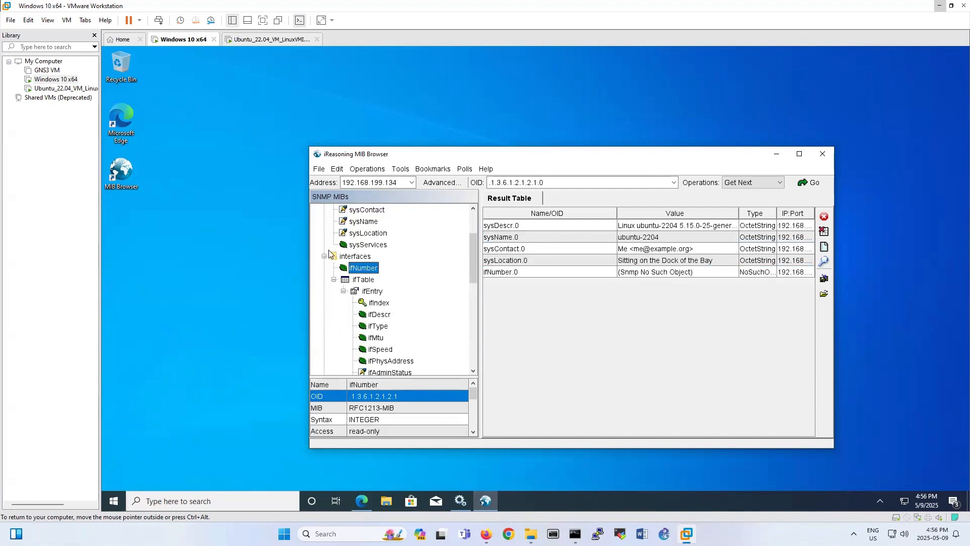
{"action": "left_click", "coordinate": [334, 279]}
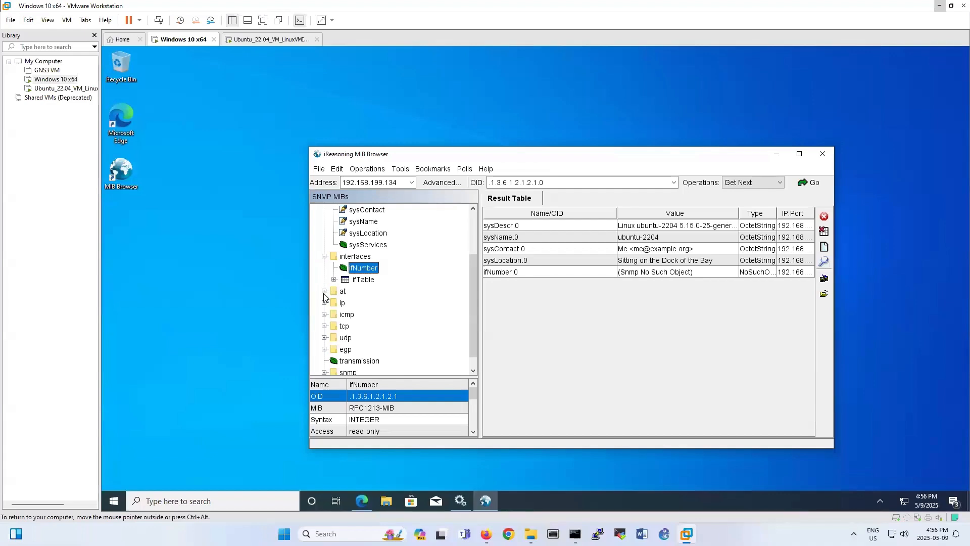
{"action": "scroll", "coordinate": [329, 319], "scroll_direction": "down", "scroll_amount": 1}
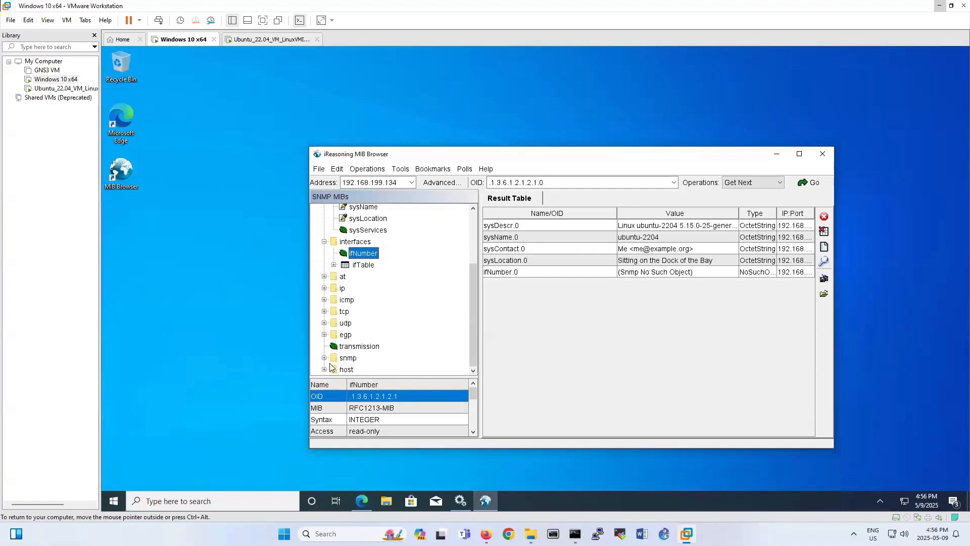
{"action": "left_click", "coordinate": [324, 358]}
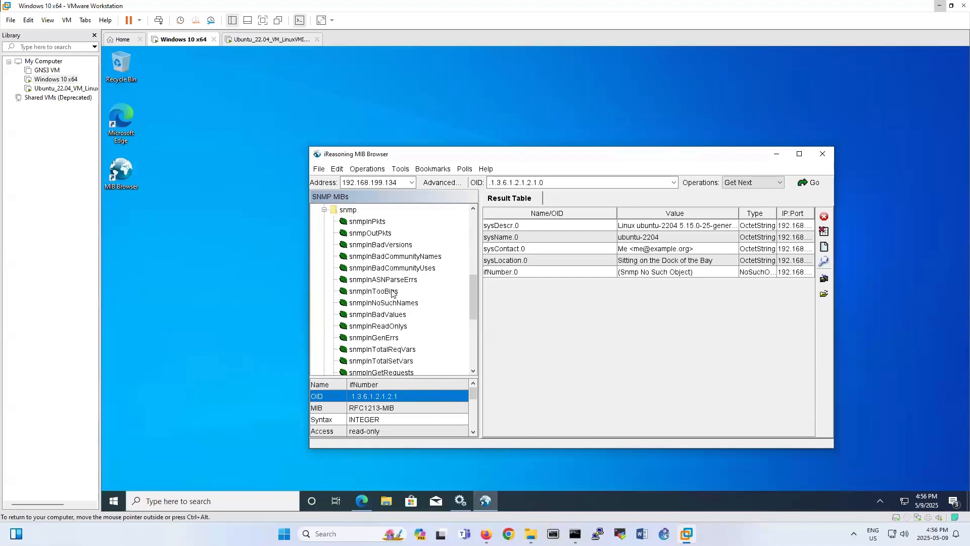
{"action": "scroll", "coordinate": [383, 326], "scroll_direction": "down", "scroll_amount": 3}
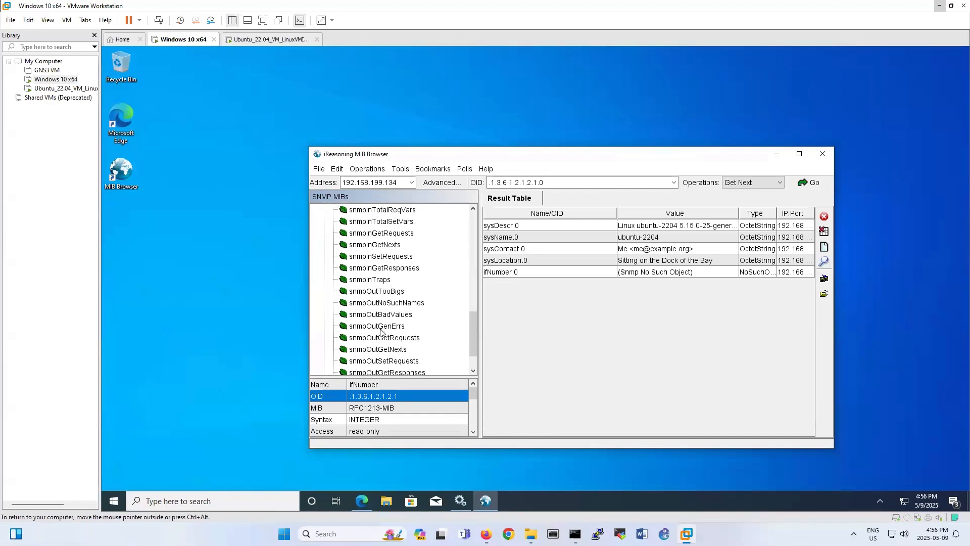
{"action": "scroll", "coordinate": [354, 277], "scroll_direction": "up", "scroll_amount": 12}
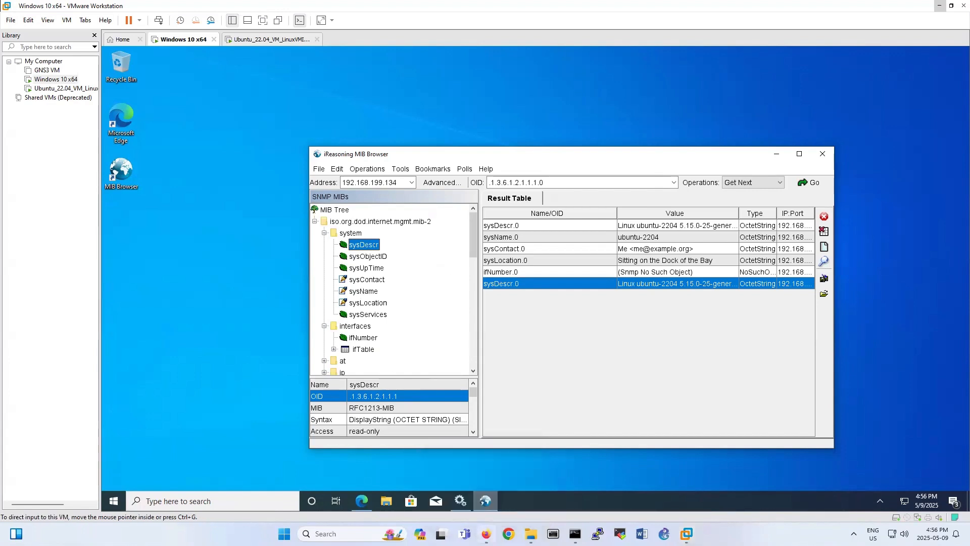
{"action": "left_click", "coordinate": [486, 533]}
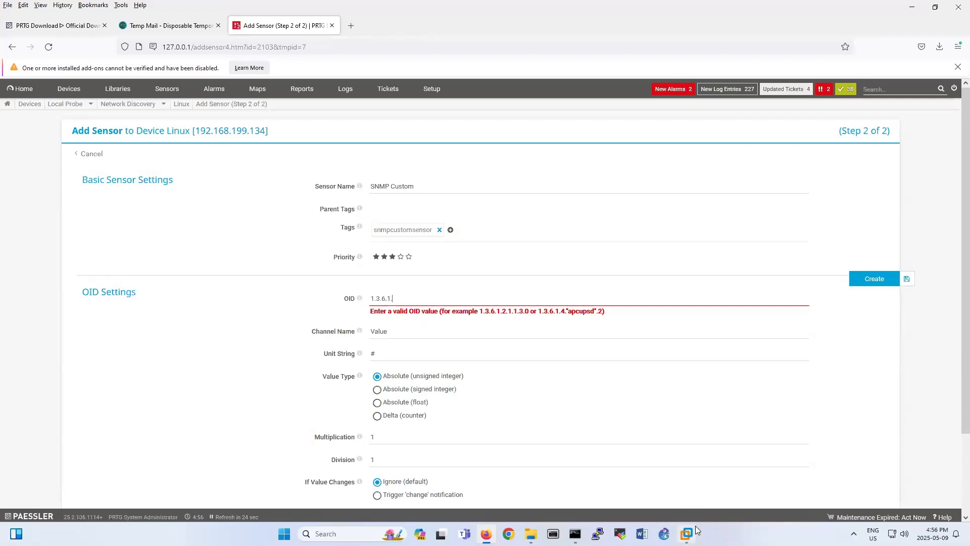
Switch between the Windows 10 VM's MIB Browser and the PRTG Add Sensor page.
{"action": "mouse_move", "coordinate": [688, 532]}
{"action": "left_click", "coordinate": [712, 464]}
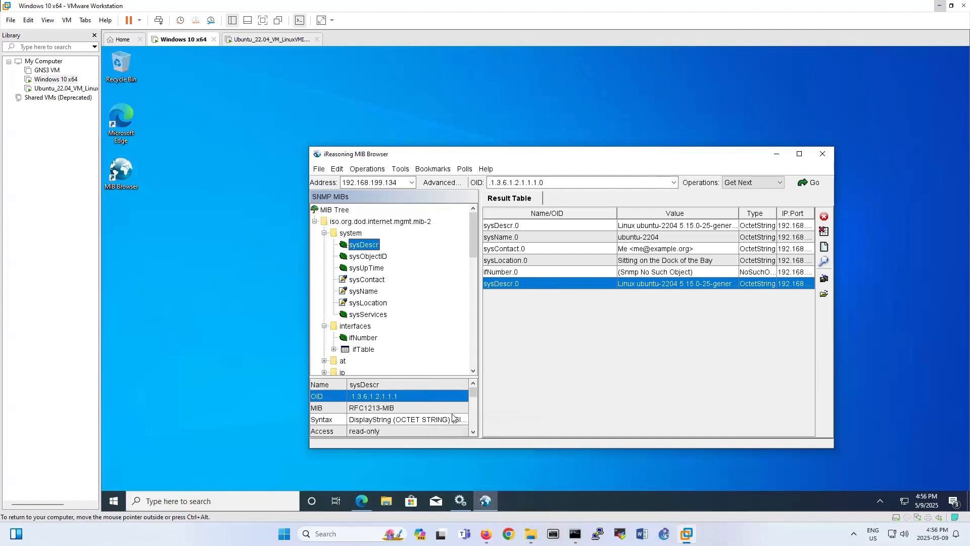
{"action": "key", "text": "alt+Tab"}
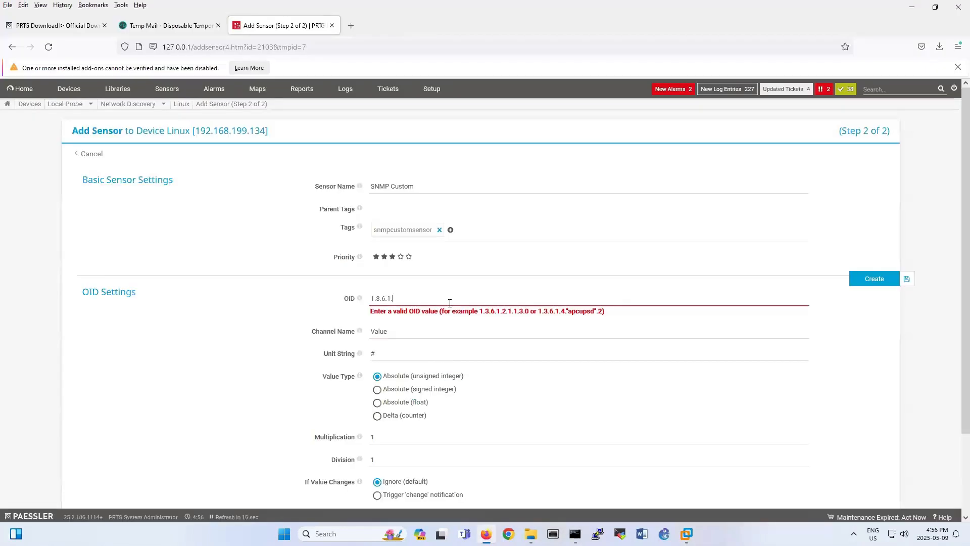
{"action": "left_click", "coordinate": [688, 533]}
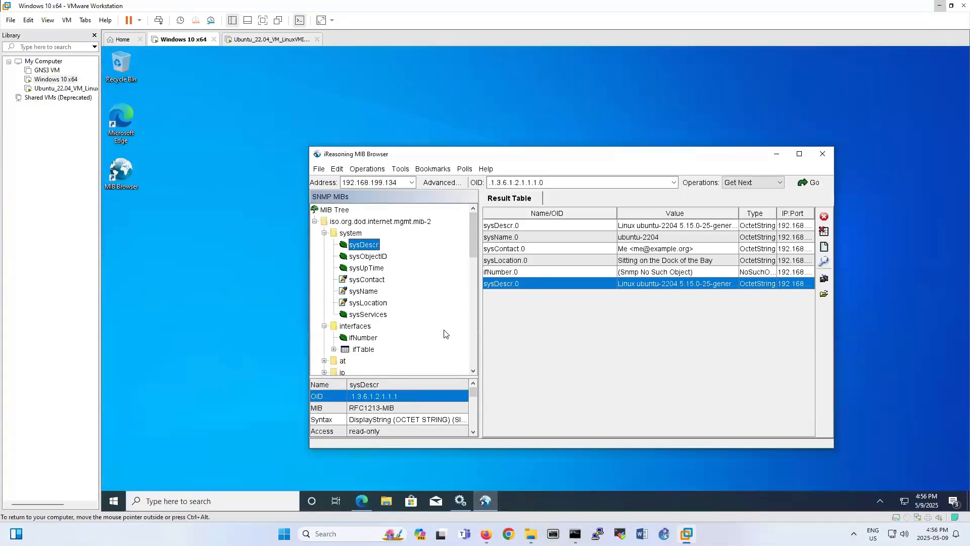
{"action": "left_click", "coordinate": [677, 463]}
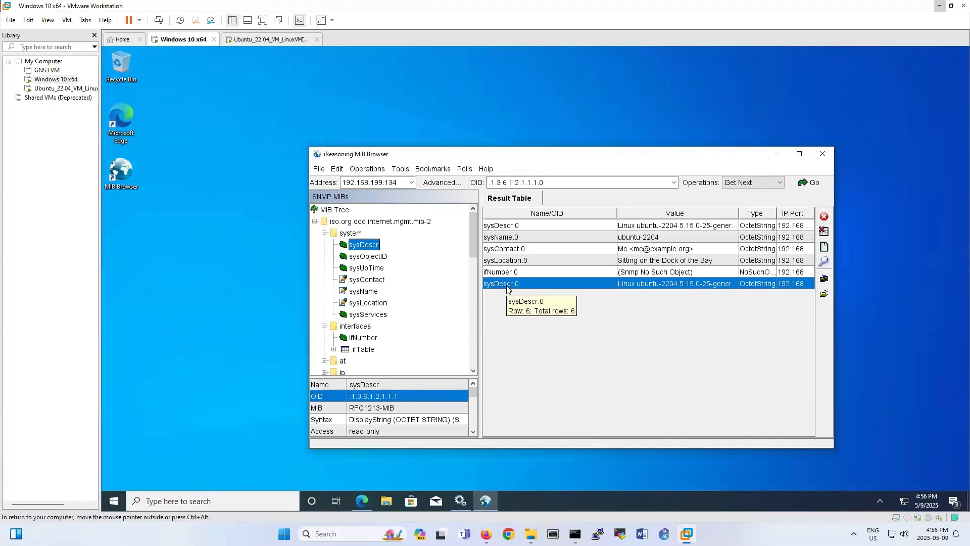
{"action": "left_click", "coordinate": [486, 533]}
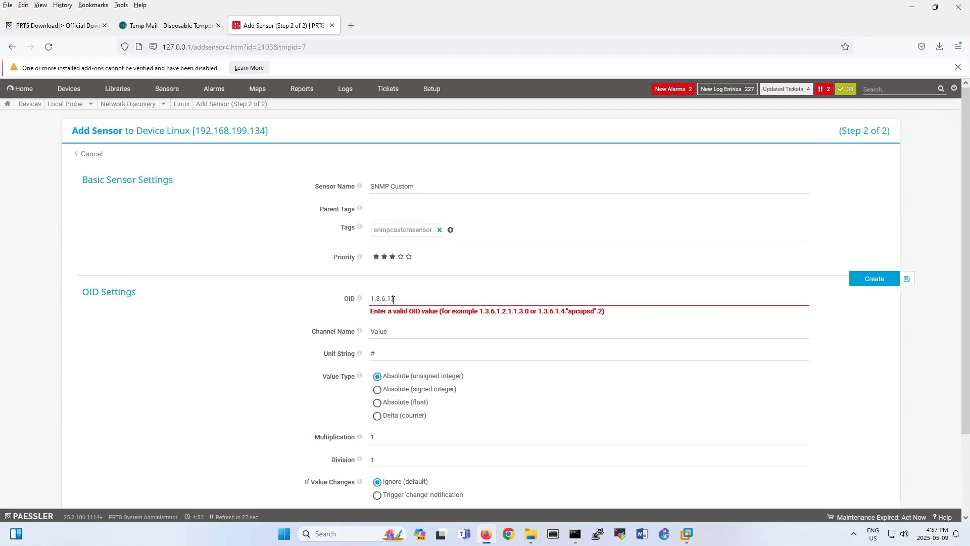
Open the Devices overview showing the Linux device's Ping v2, SNMP Uptime, Syslog and HTTP sensors.
{"action": "scroll", "coordinate": [457, 353], "scroll_direction": "down", "scroll_amount": 1}
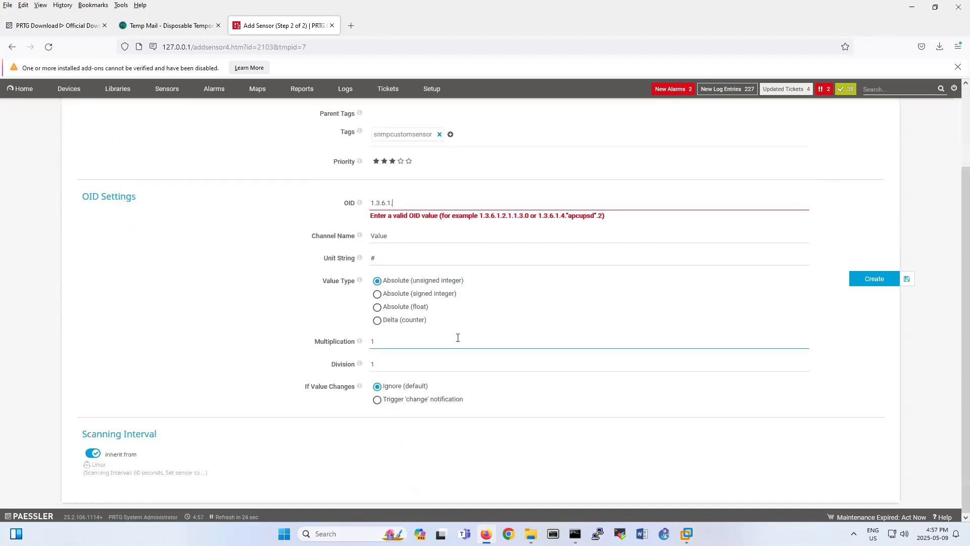
{"action": "scroll", "coordinate": [413, 376], "scroll_direction": "up", "scroll_amount": 1}
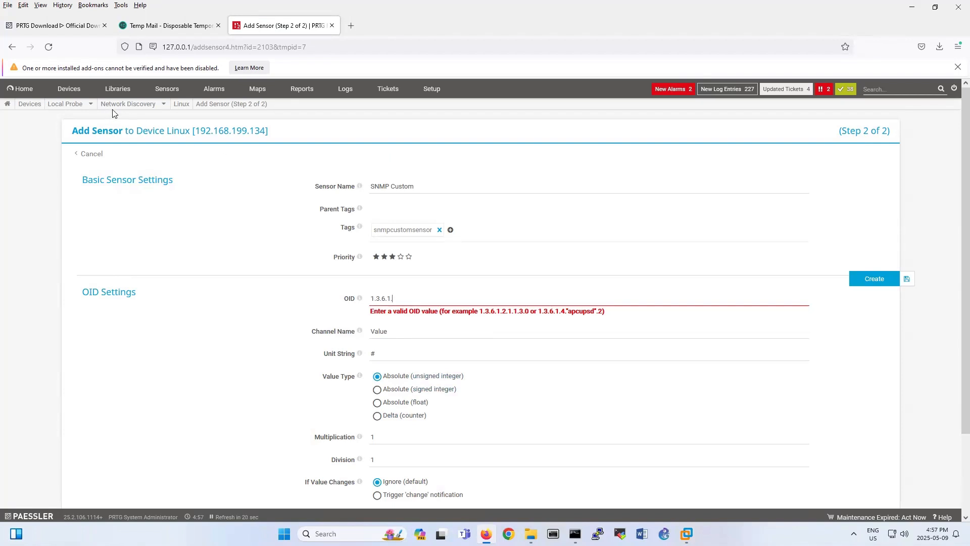
{"action": "left_click", "coordinate": [35, 106]}
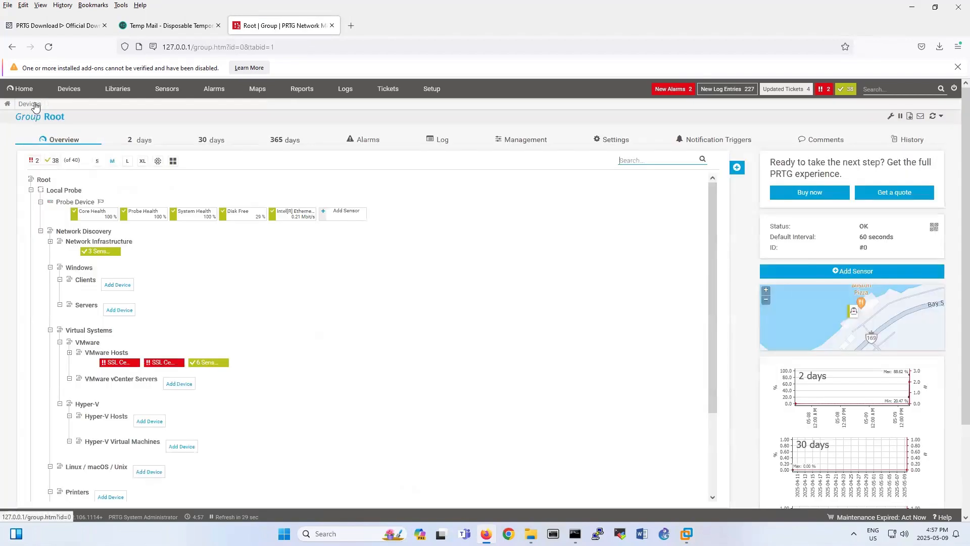
{"action": "scroll", "coordinate": [281, 306], "scroll_direction": "down", "scroll_amount": 2}
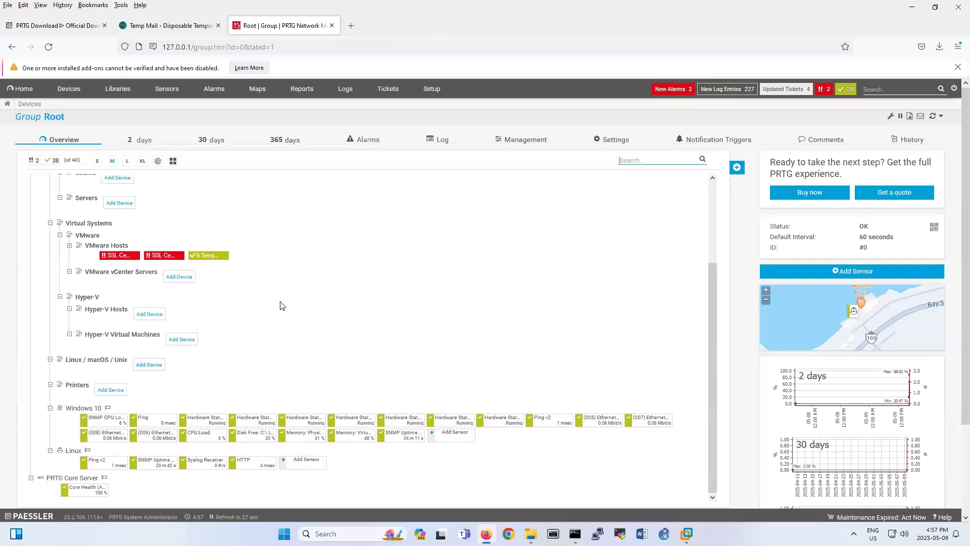